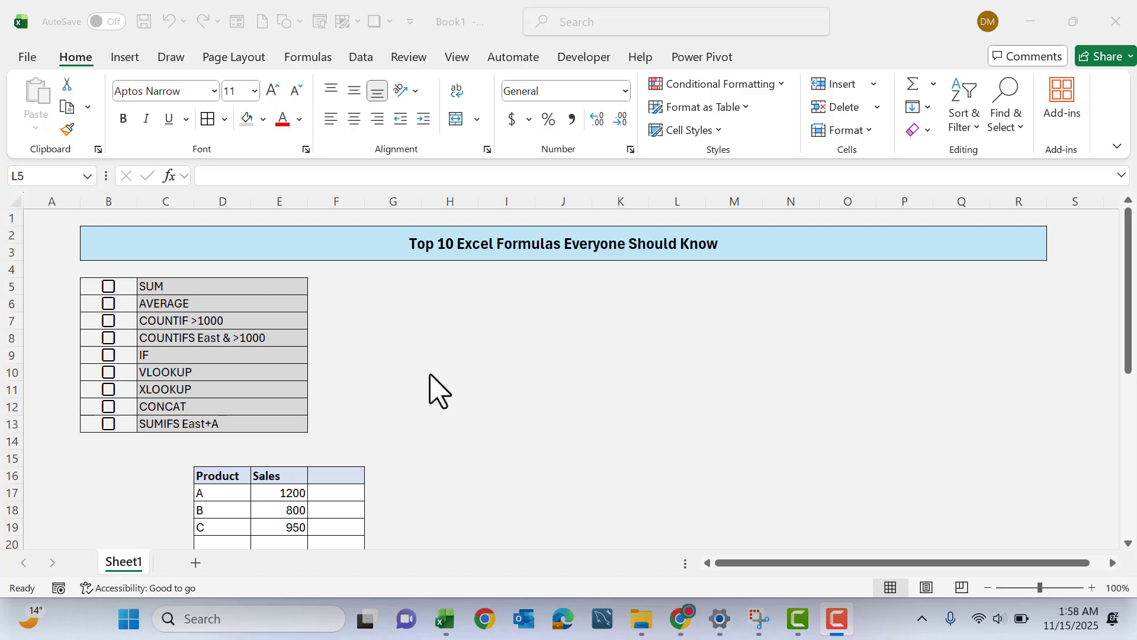
{"action": "left_click", "coordinate": [398, 323]}
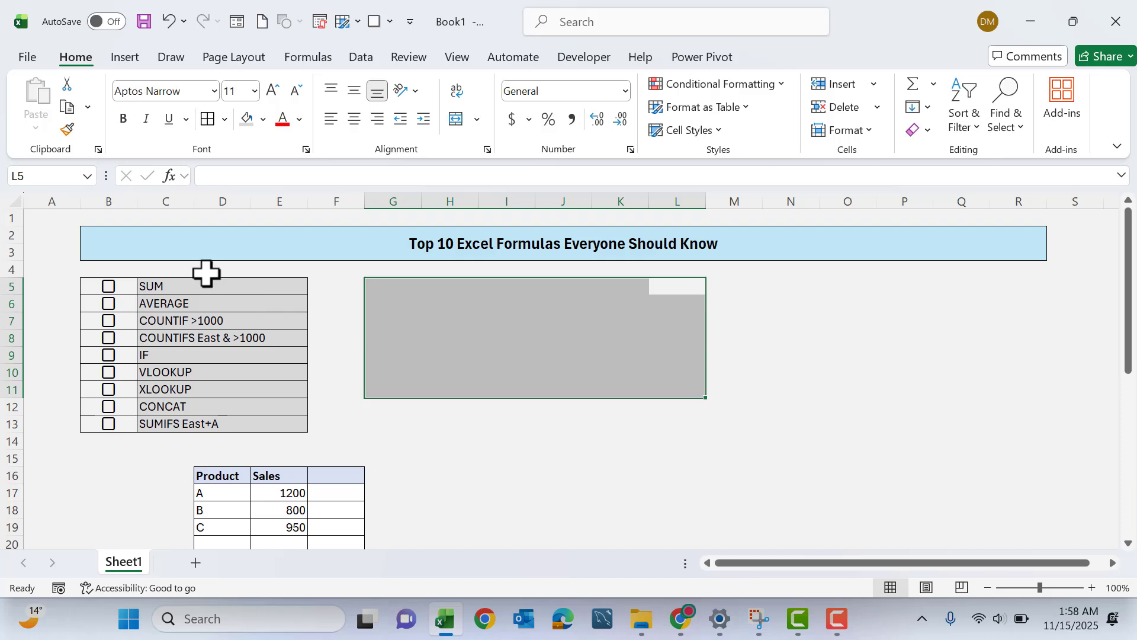
{"action": "left_click_drag", "start_coordinate": [165, 284], "coordinate": [176, 418]}
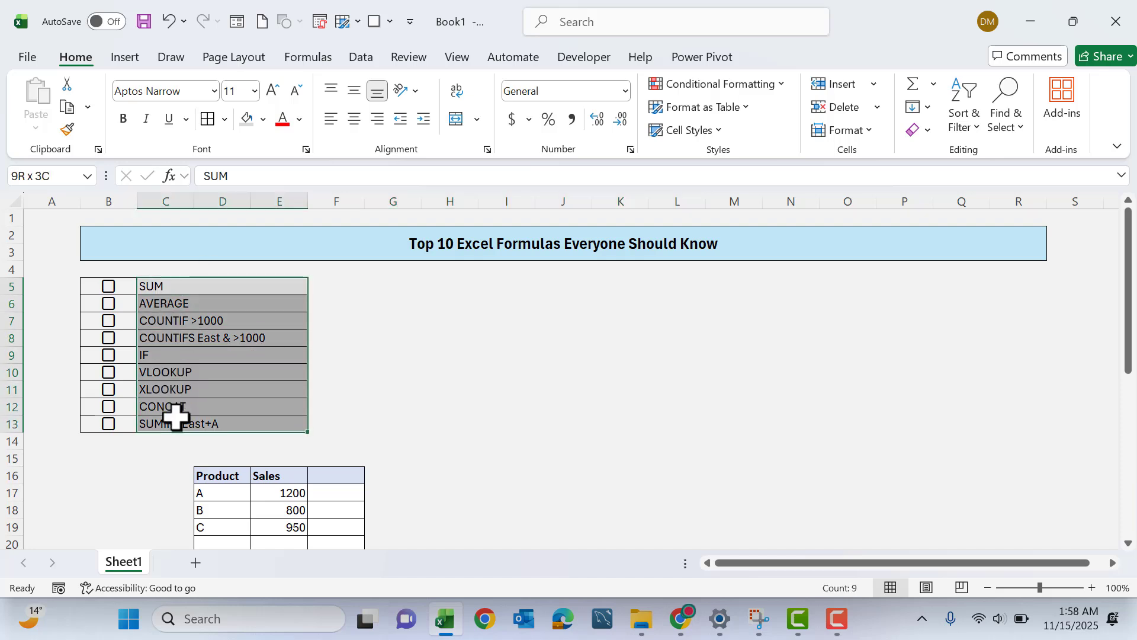
{"action": "left_click", "coordinate": [188, 289]}
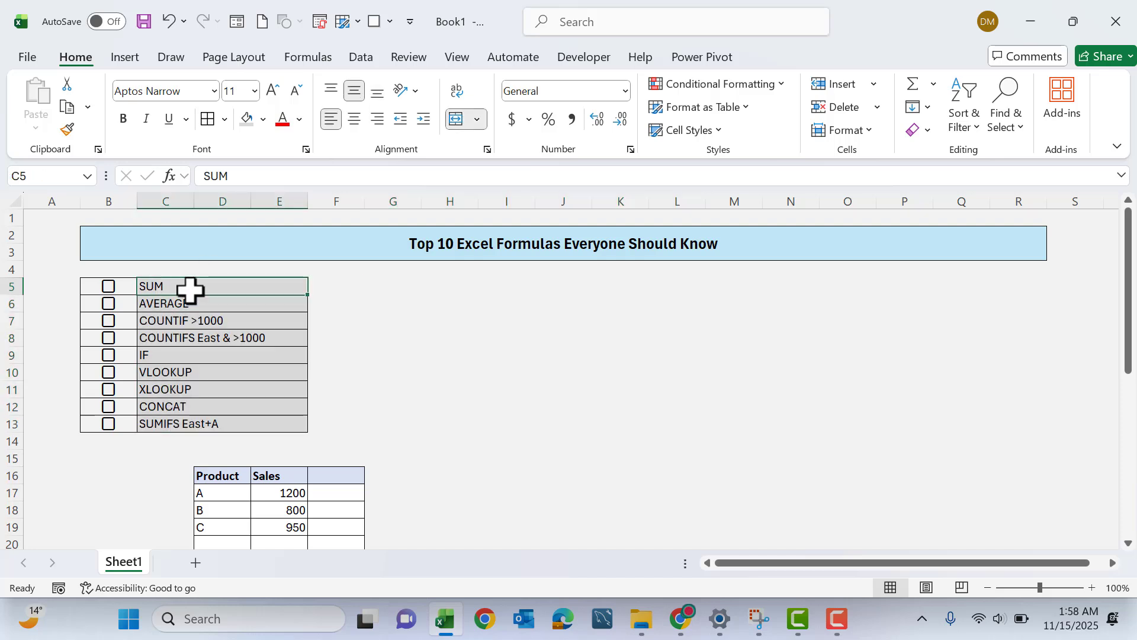
{"action": "left_click", "coordinate": [416, 335]}
{"action": "scroll", "coordinate": [417, 339], "scroll_direction": "down", "scroll_amount": 1}
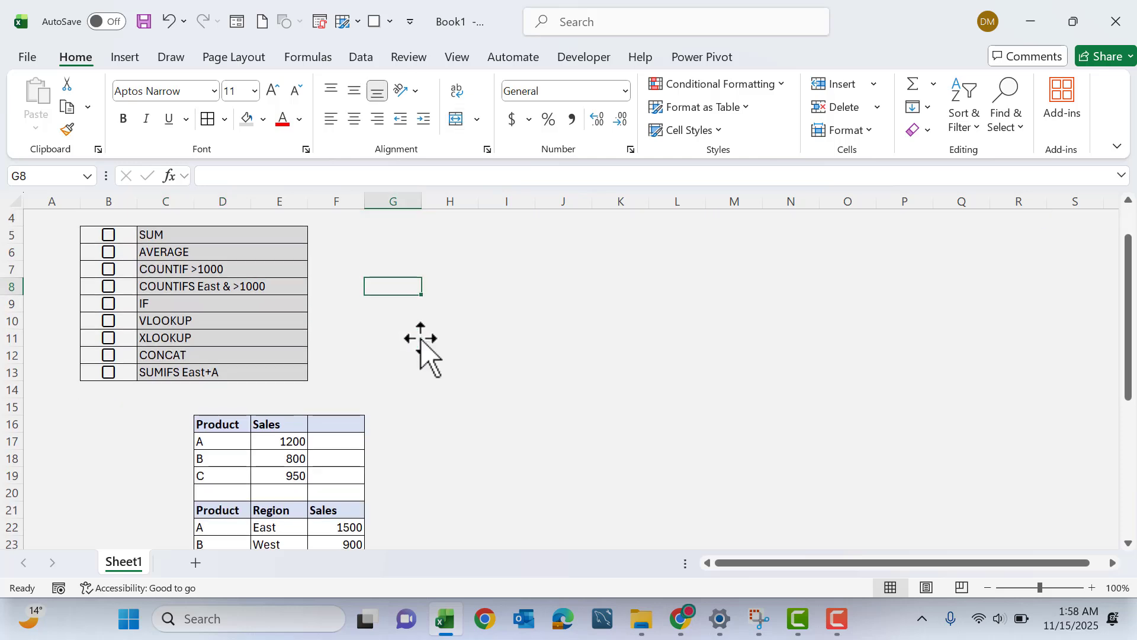
{"action": "left_click", "coordinate": [482, 408]}
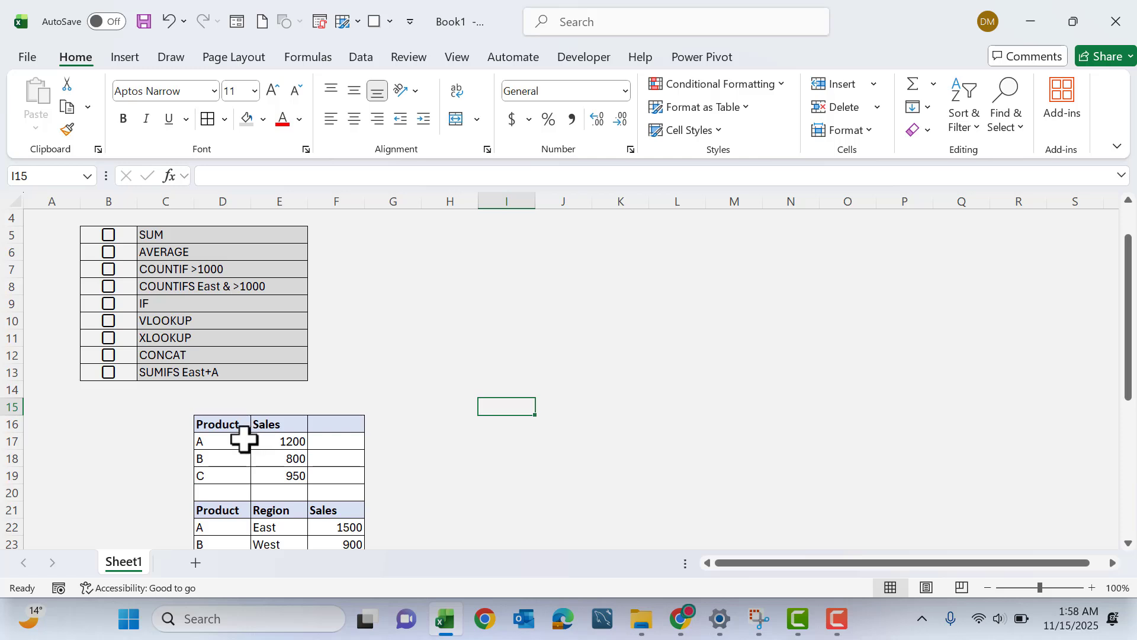
{"action": "left_click_drag", "start_coordinate": [241, 441], "coordinate": [297, 477]}
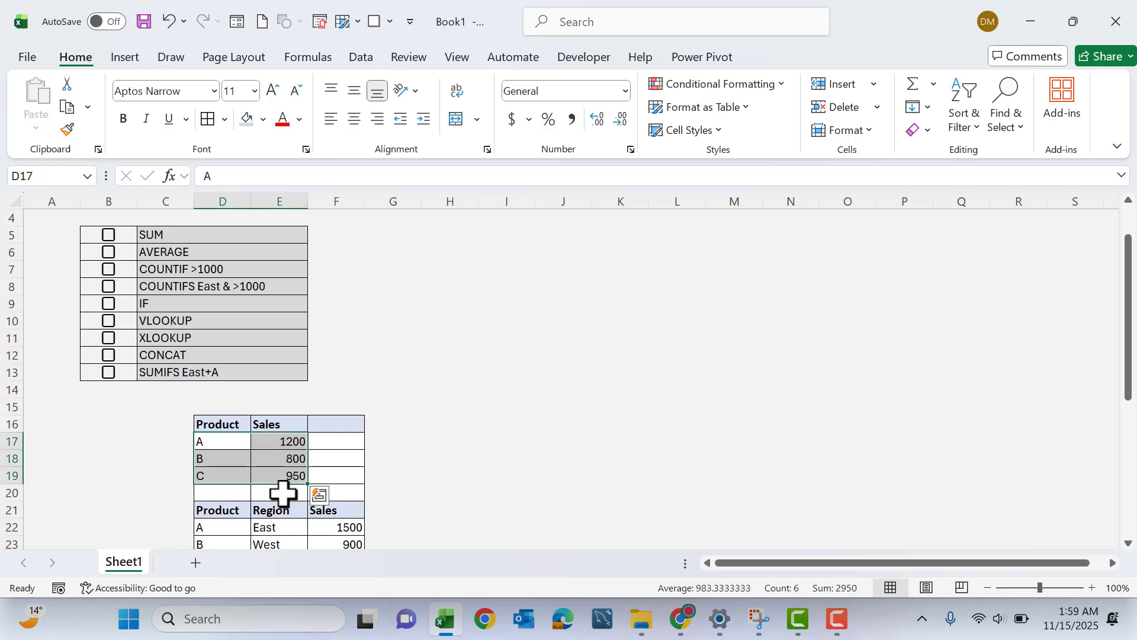
- Total the sales values E17:E19 in cell E20 with a SUM formula and tick off SUM in the checklist
{"action": "left_click", "coordinate": [282, 493]}
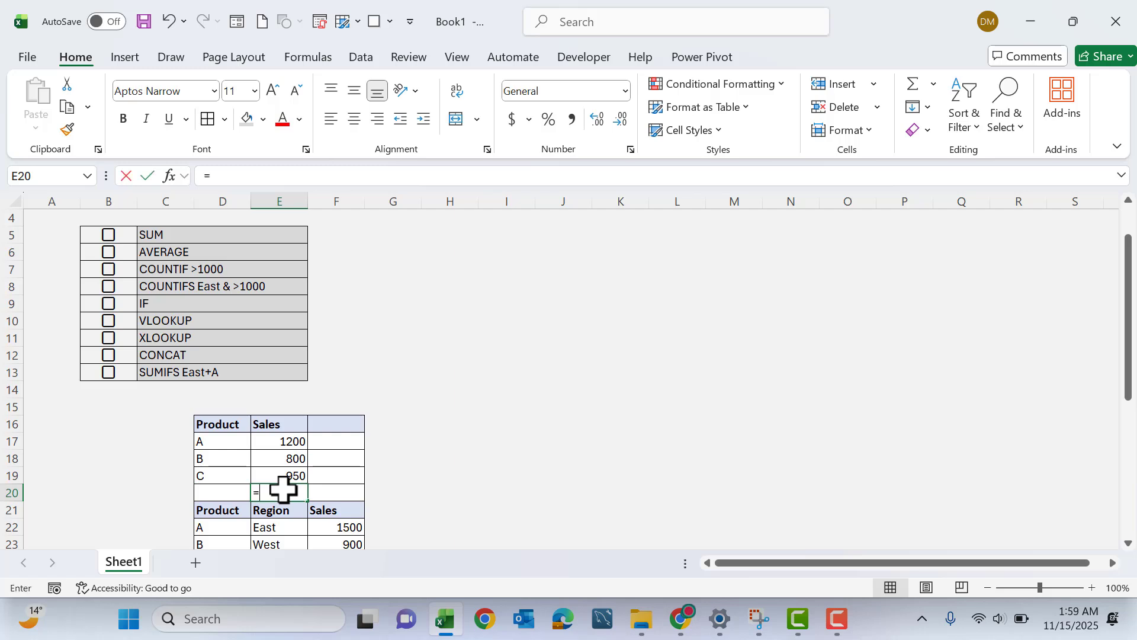
{"action": "type", "text": "=s"}
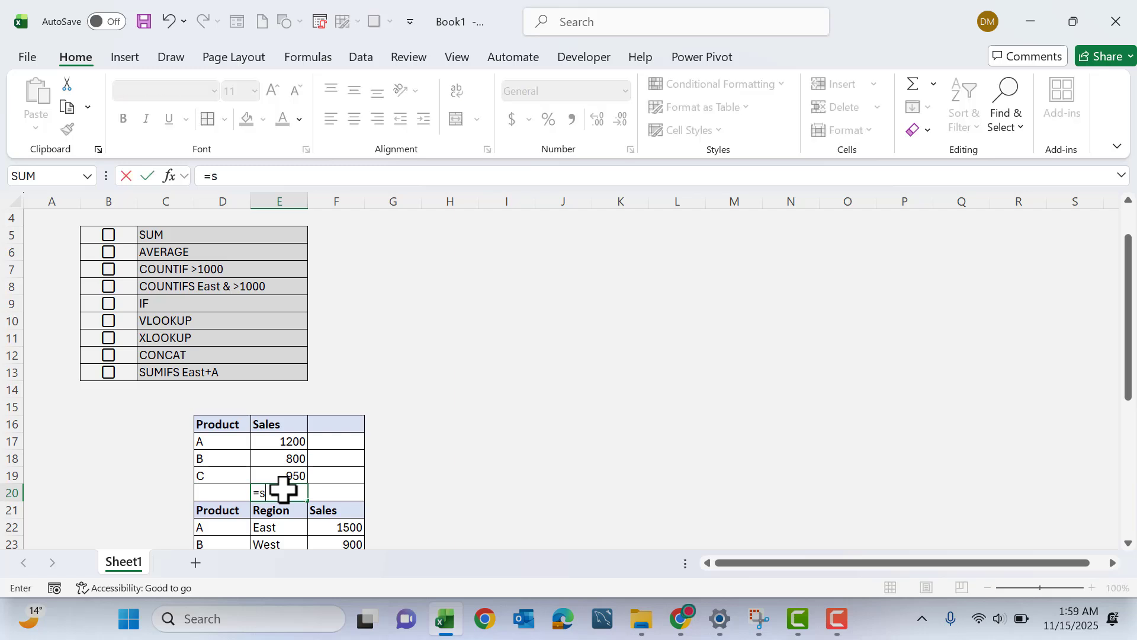
{"action": "type", "text": "um"}
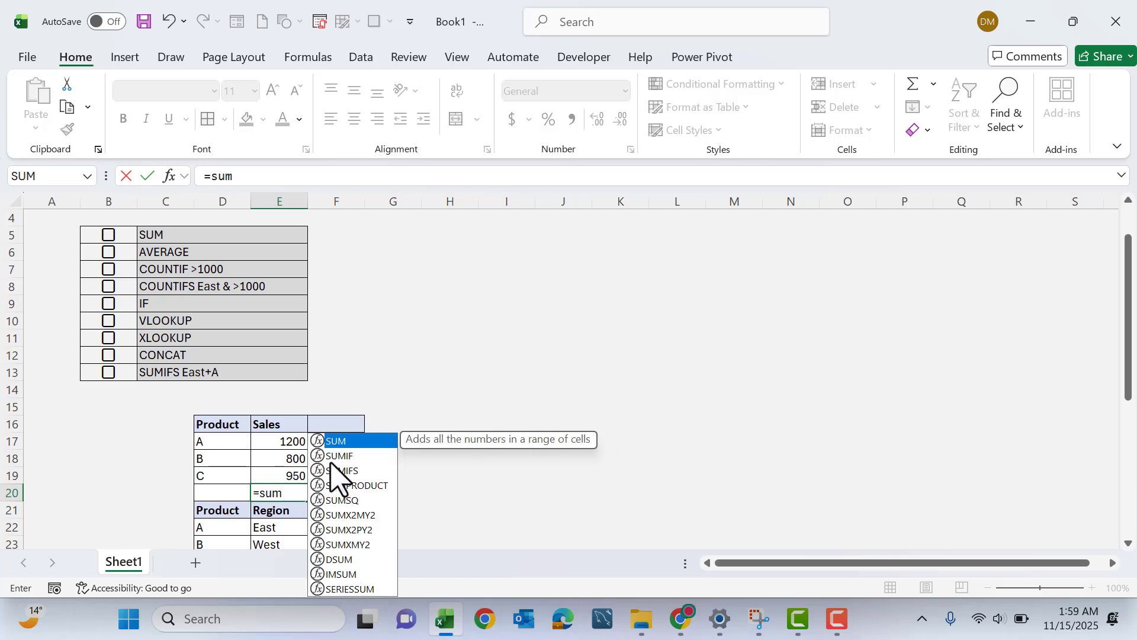
{"action": "double_click", "coordinate": [333, 440]}
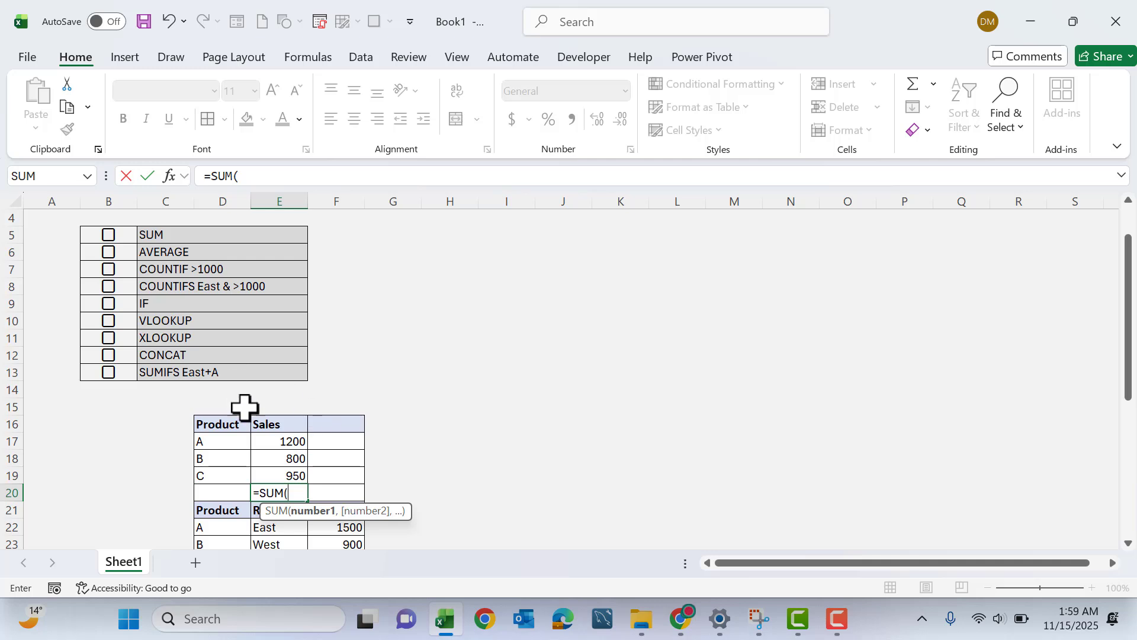
{"action": "left_click_drag", "start_coordinate": [279, 438], "coordinate": [284, 474]}
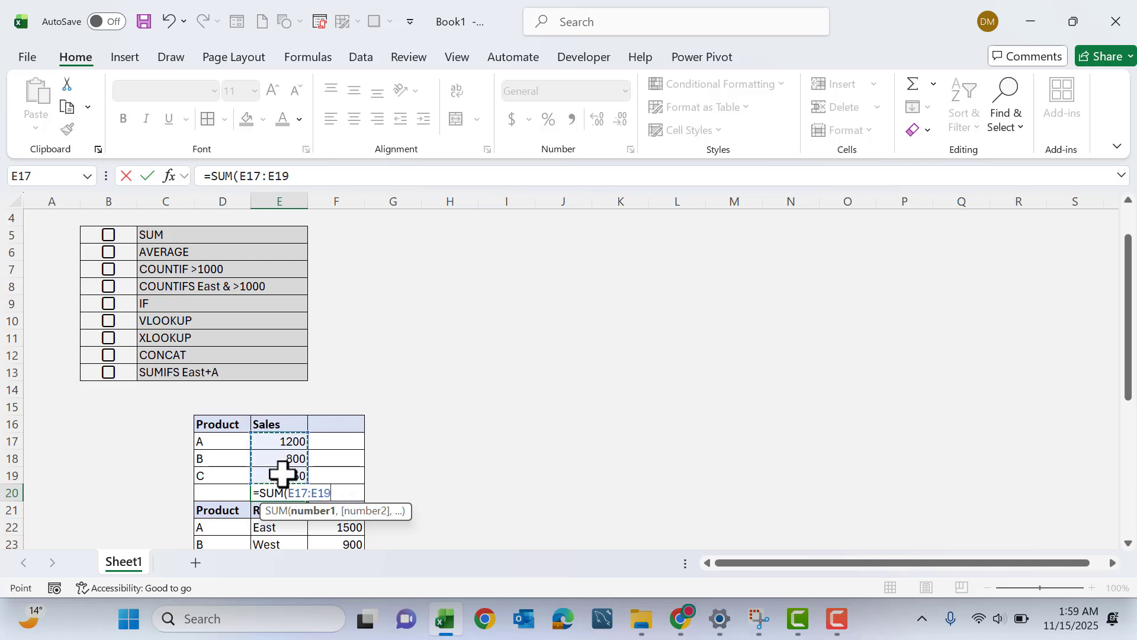
{"action": "key", "text": "Return"}
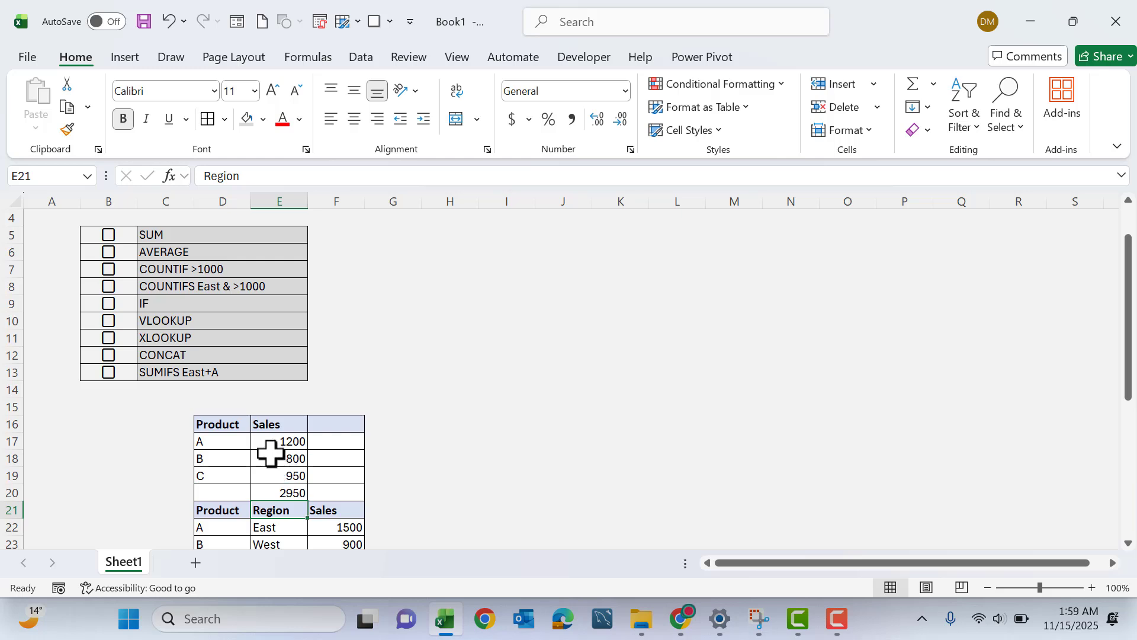
{"action": "left_click", "coordinate": [111, 238]}
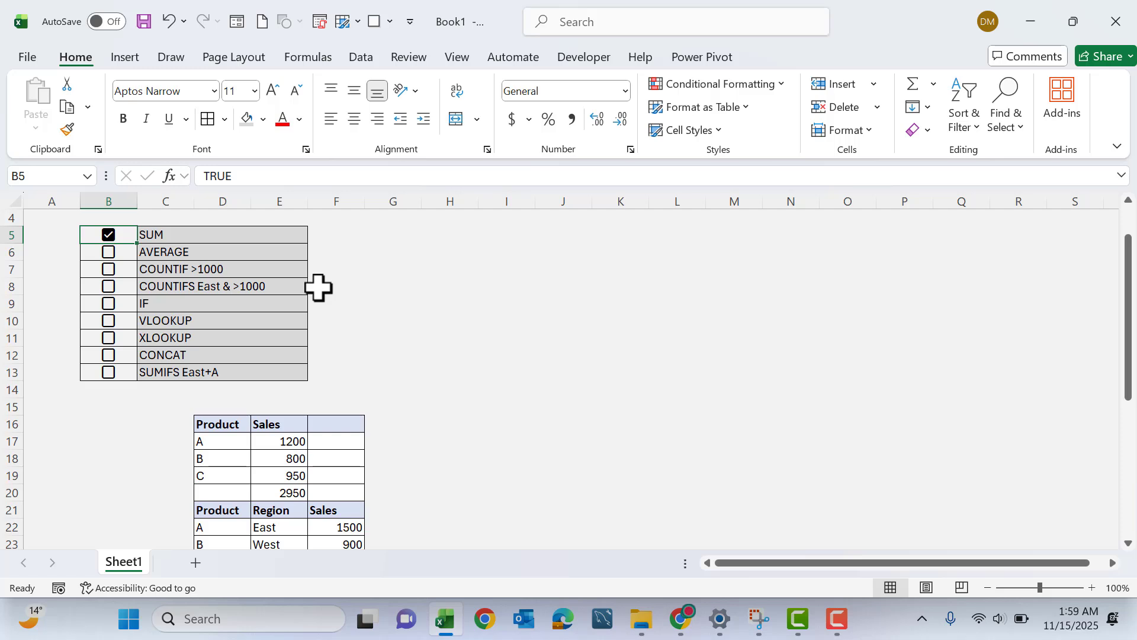
- Calculate the average of the sales values E17:E19 in cell F20 with an AVERAGE formula
{"action": "left_click", "coordinate": [227, 262]}
{"action": "left_click", "coordinate": [224, 254]}
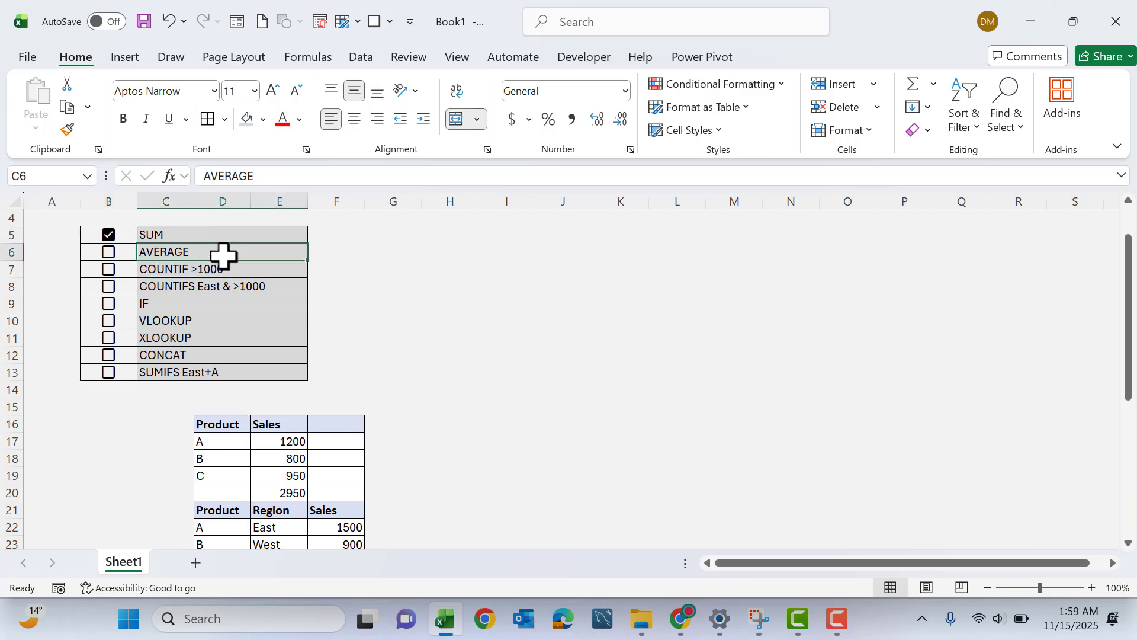
{"action": "left_click_drag", "start_coordinate": [290, 443], "coordinate": [291, 477]}
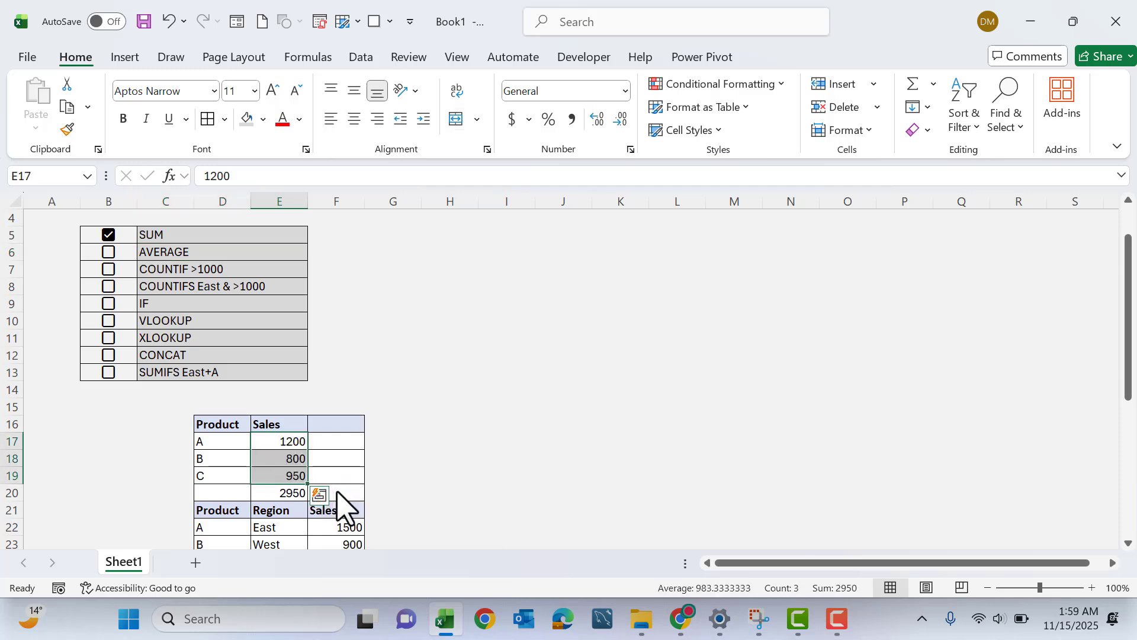
{"action": "left_click", "coordinate": [335, 491]}
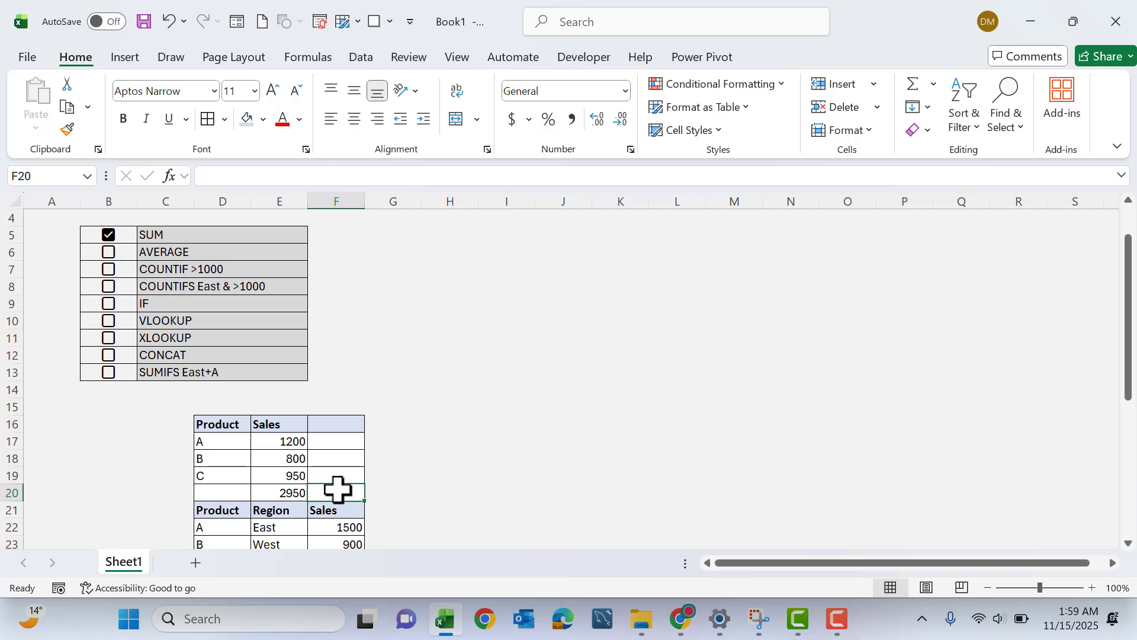
{"action": "type", "text": "=averag"}
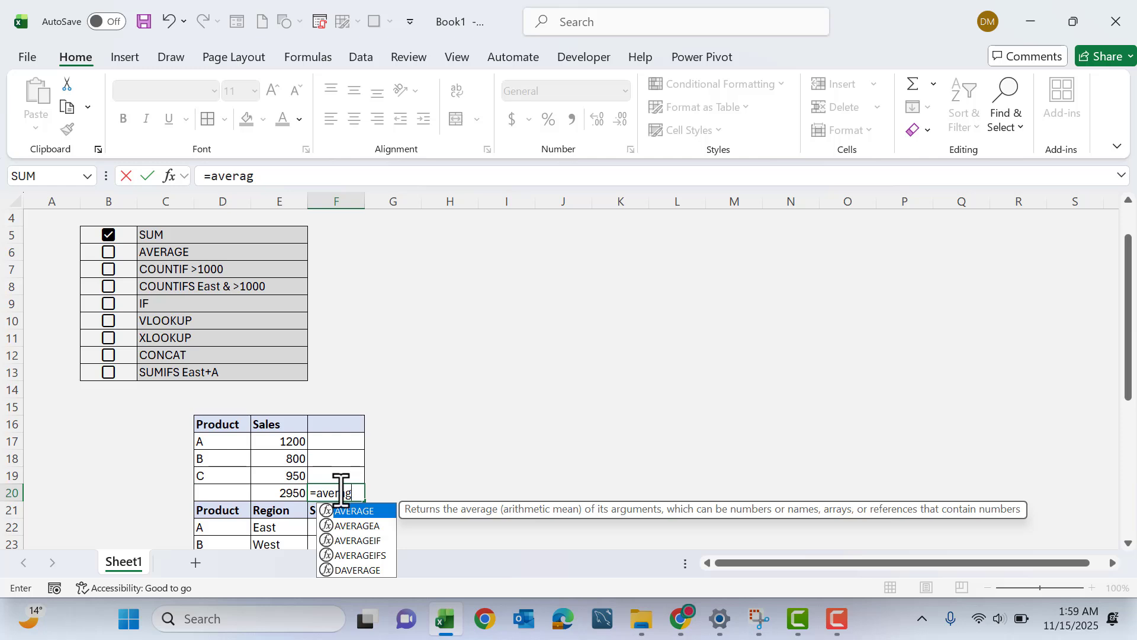
{"action": "double_click", "coordinate": [349, 510]}
{"action": "left_click", "coordinate": [283, 443]}
{"action": "left_click_drag", "start_coordinate": [283, 444], "coordinate": [284, 466]}
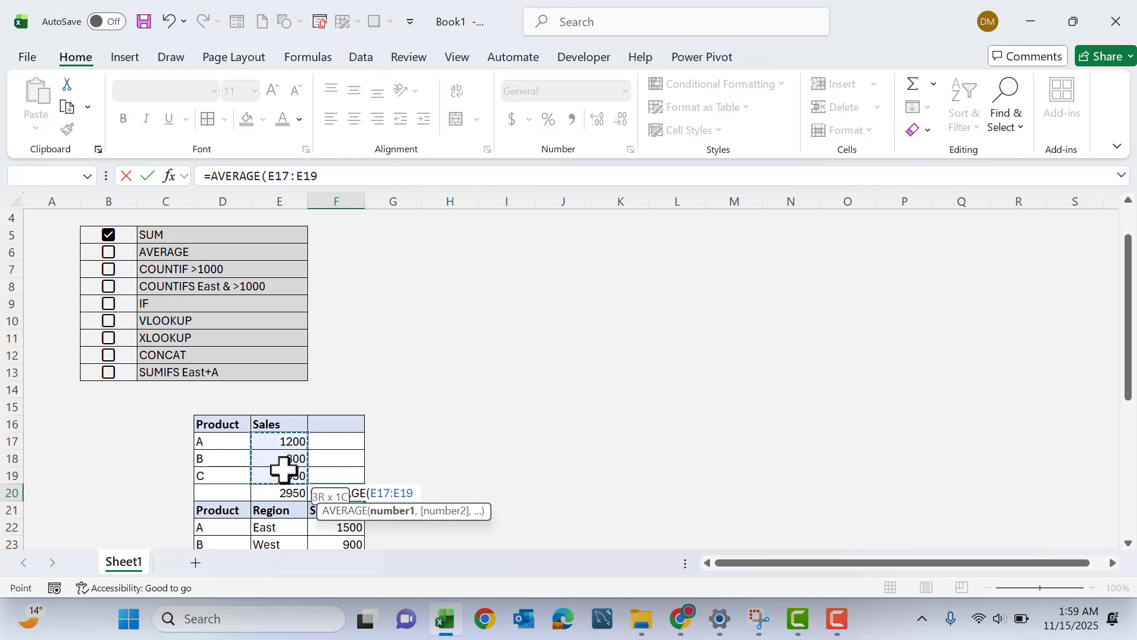
{"action": "key", "text": "Return"}
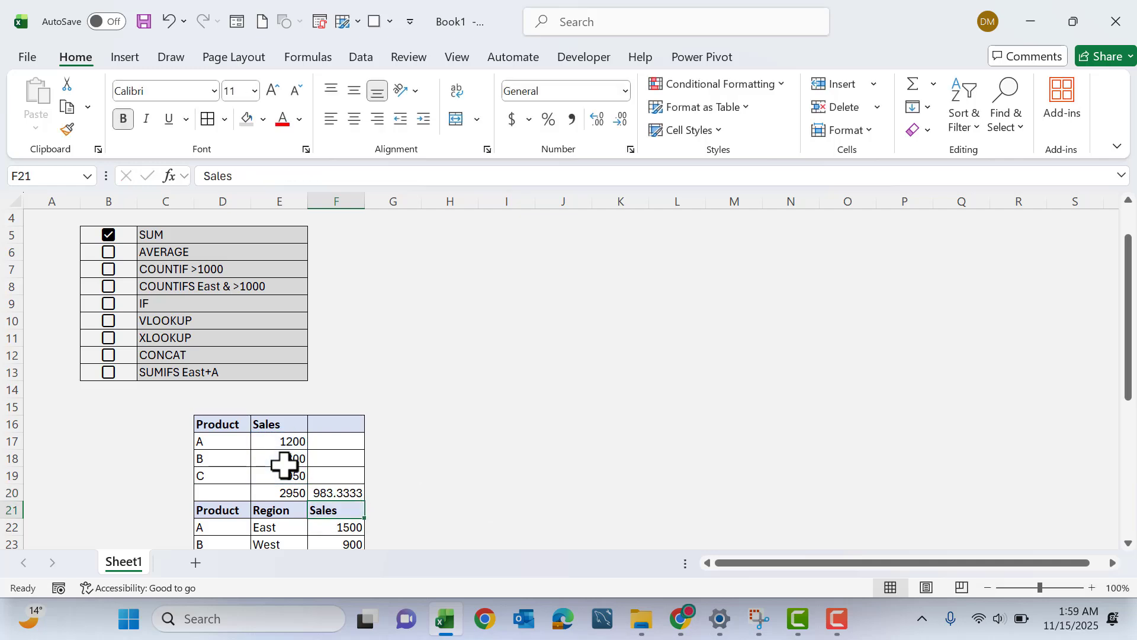
- Format the average in F20 to one decimal place and widen column F slightly
{"action": "left_click", "coordinate": [327, 494]}
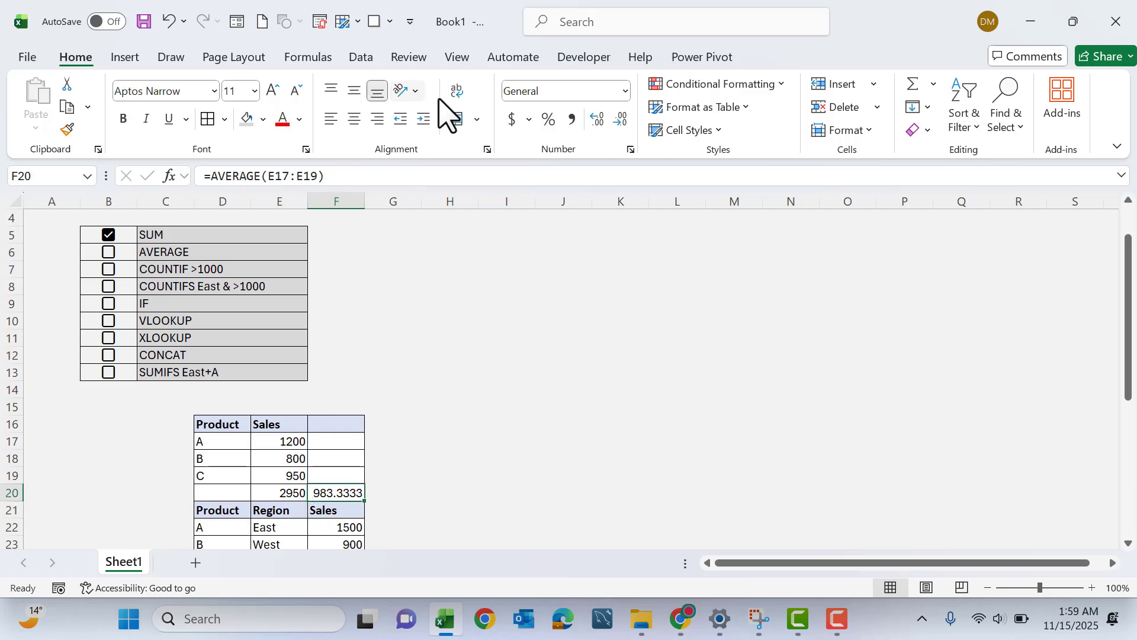
{"action": "left_click", "coordinate": [620, 123]}
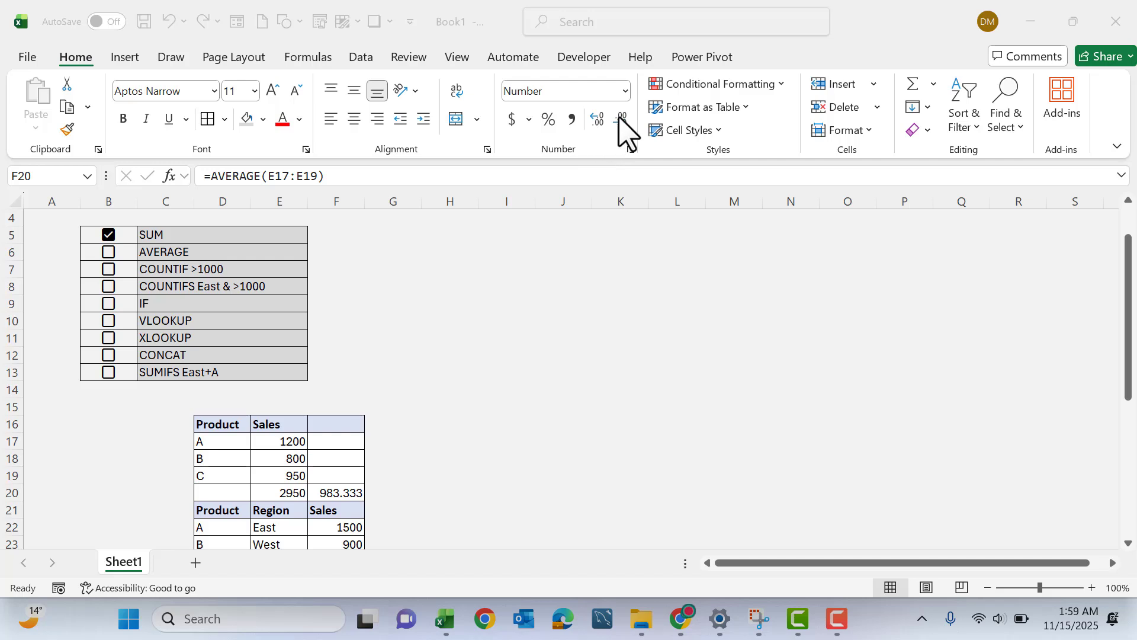
{"action": "left_click", "coordinate": [599, 118]}
{"action": "left_click", "coordinate": [599, 118]}
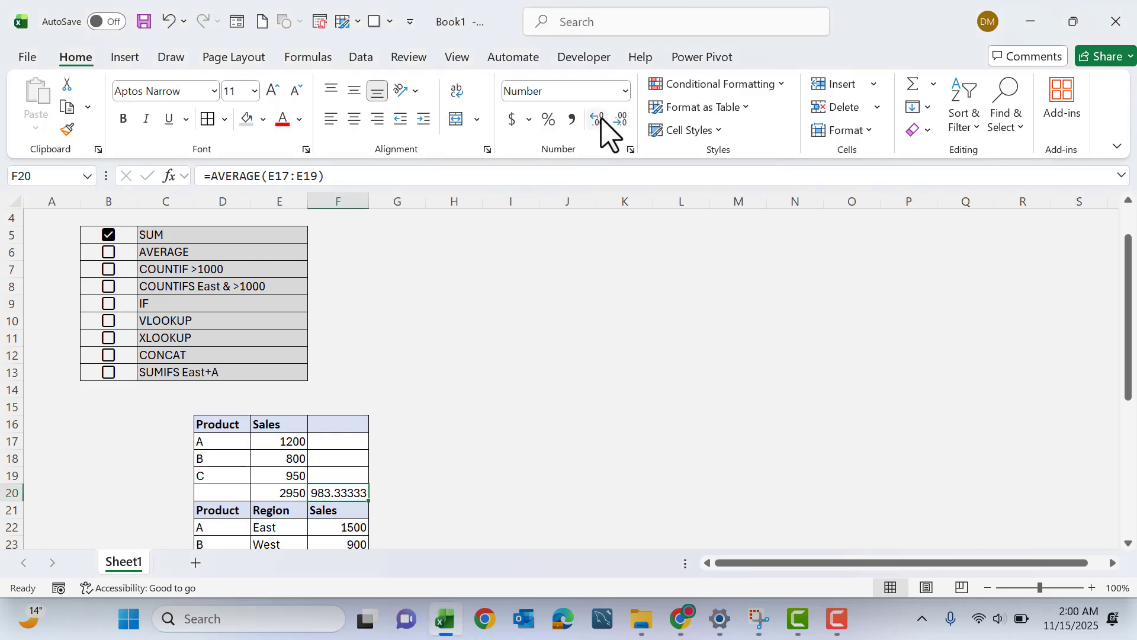
{"action": "left_click", "coordinate": [599, 118]}
{"action": "left_click", "coordinate": [603, 118]}
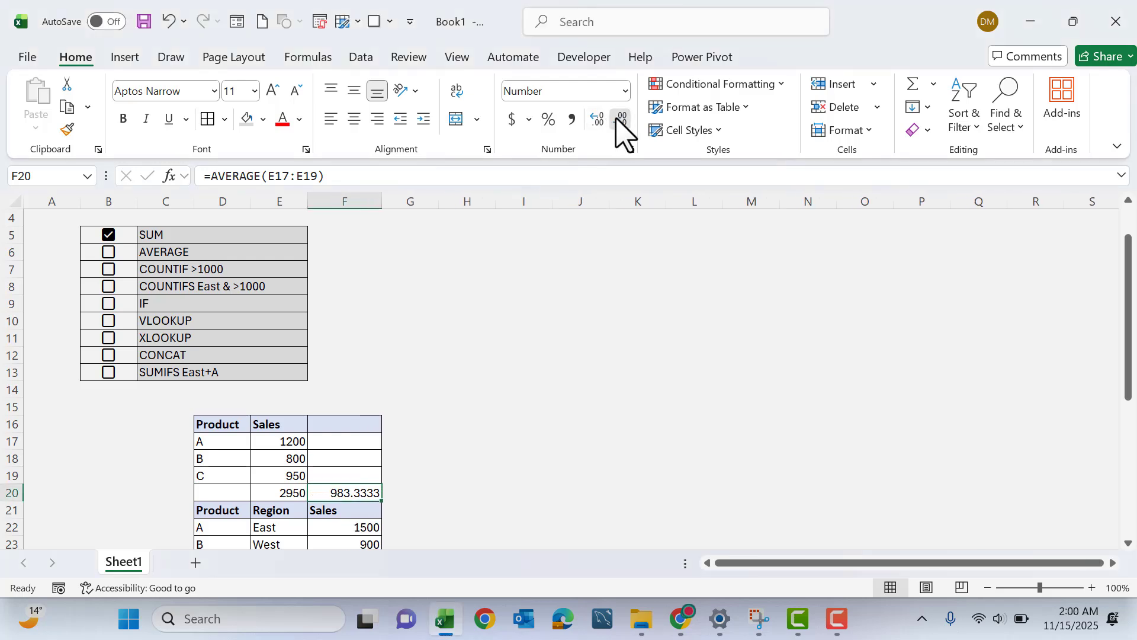
{"action": "left_click", "coordinate": [617, 121]}
{"action": "left_click", "coordinate": [618, 121]}
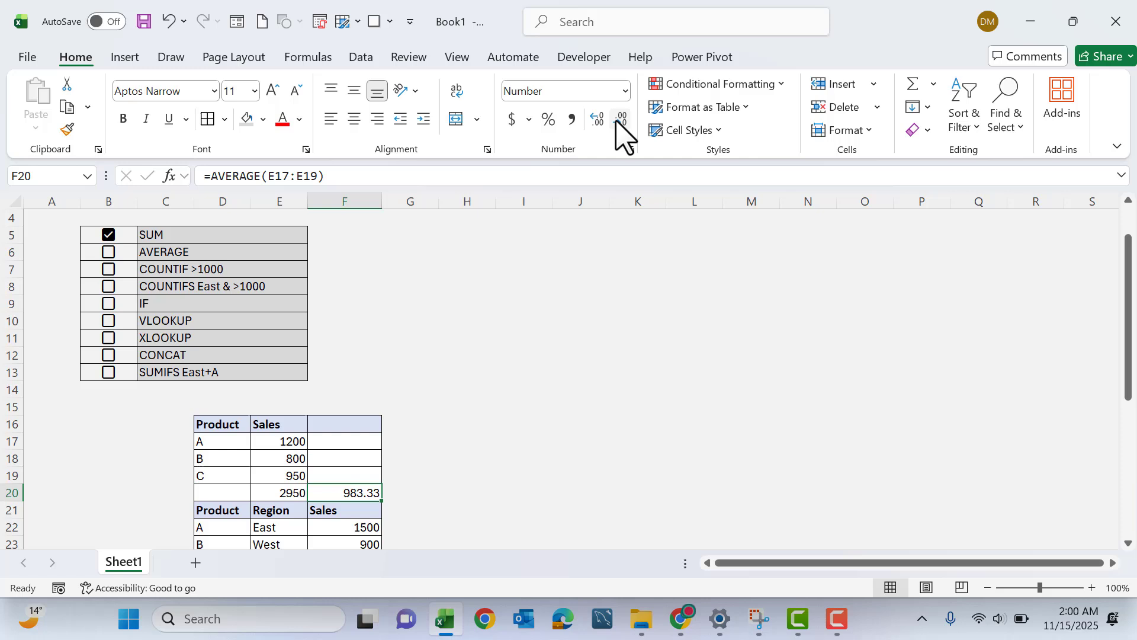
{"action": "double_click", "coordinate": [382, 200]}
{"action": "left_click_drag", "start_coordinate": [343, 200], "coordinate": [389, 200]}
{"action": "left_click_drag", "start_coordinate": [415, 304], "coordinate": [446, 306]}
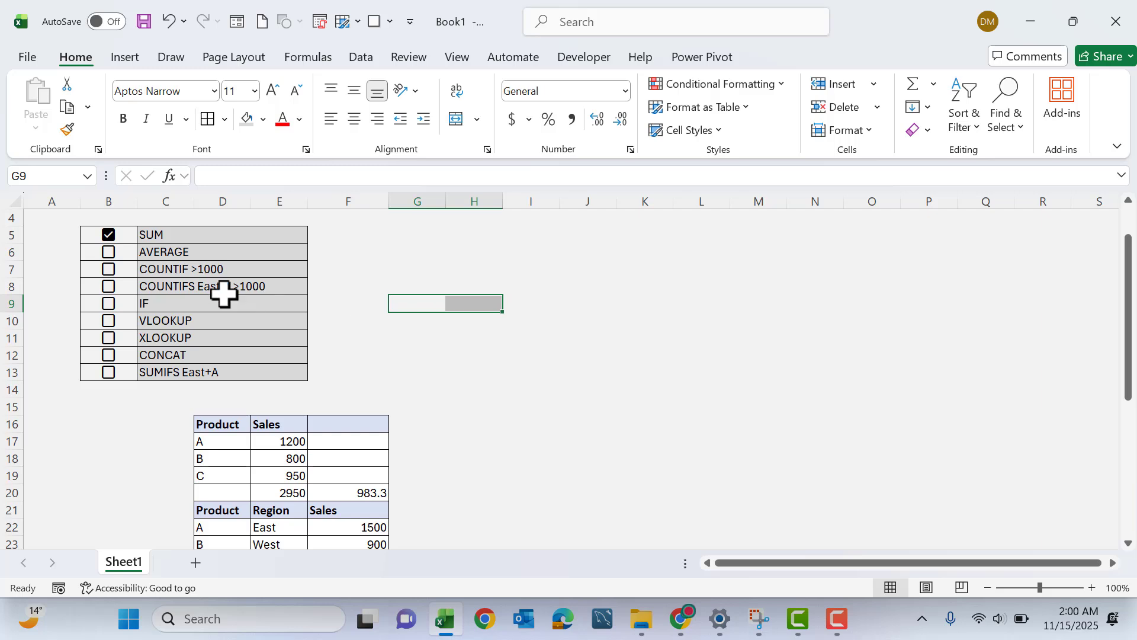
- Tick off AVERAGE in the checklist and clear the formulas from E20:F20
{"action": "left_click", "coordinate": [124, 256]}
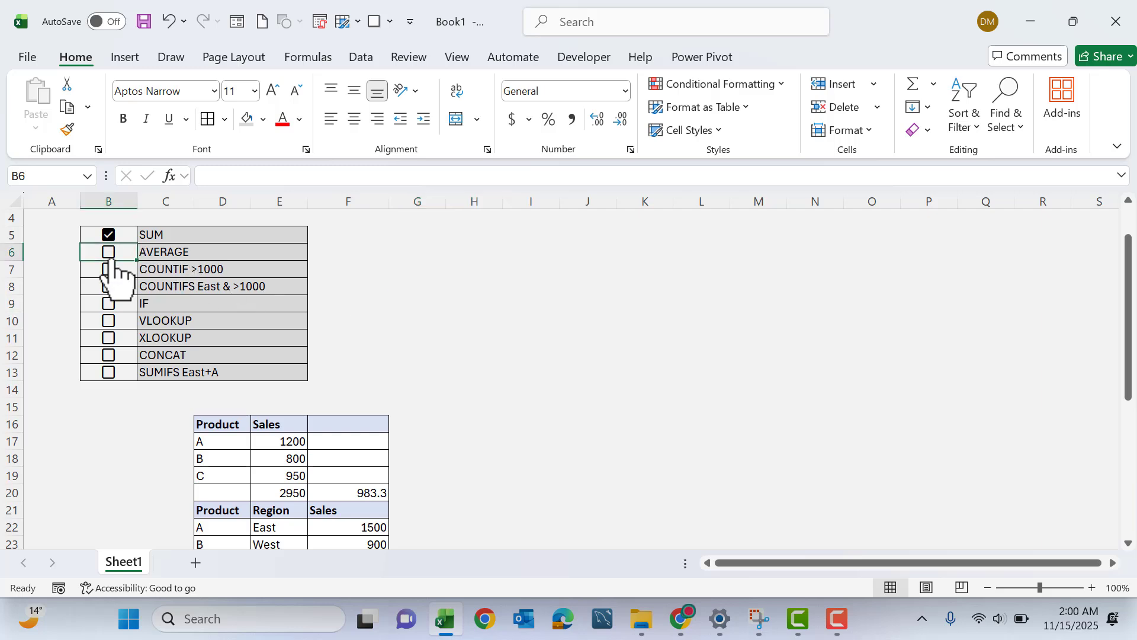
{"action": "left_click", "coordinate": [188, 267]}
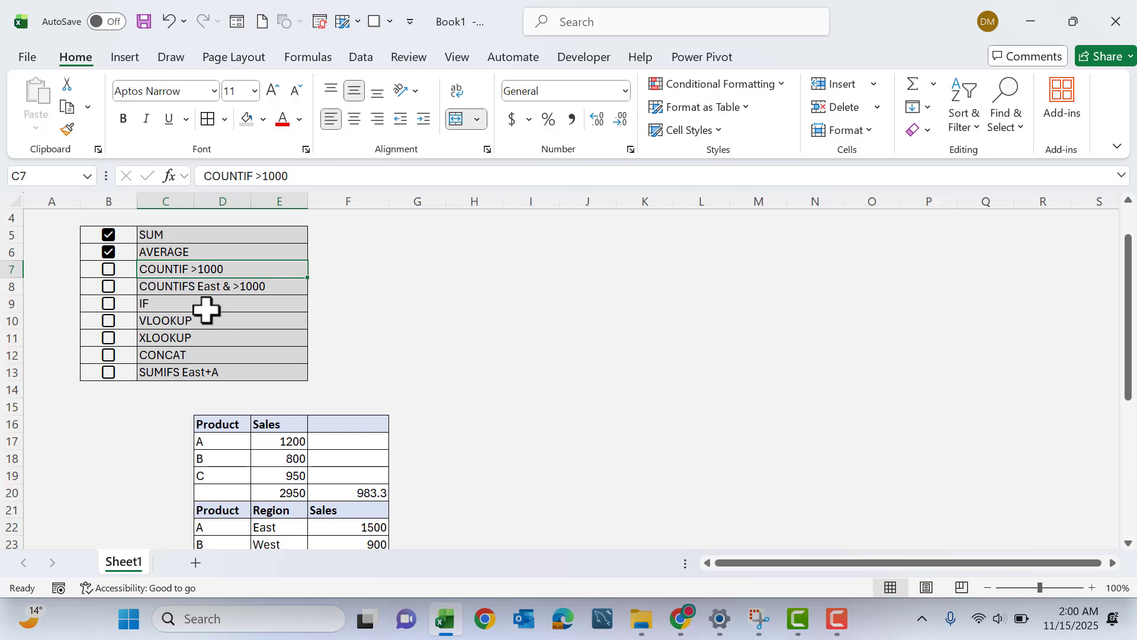
{"action": "scroll", "coordinate": [472, 401], "scroll_direction": "down", "scroll_amount": 1}
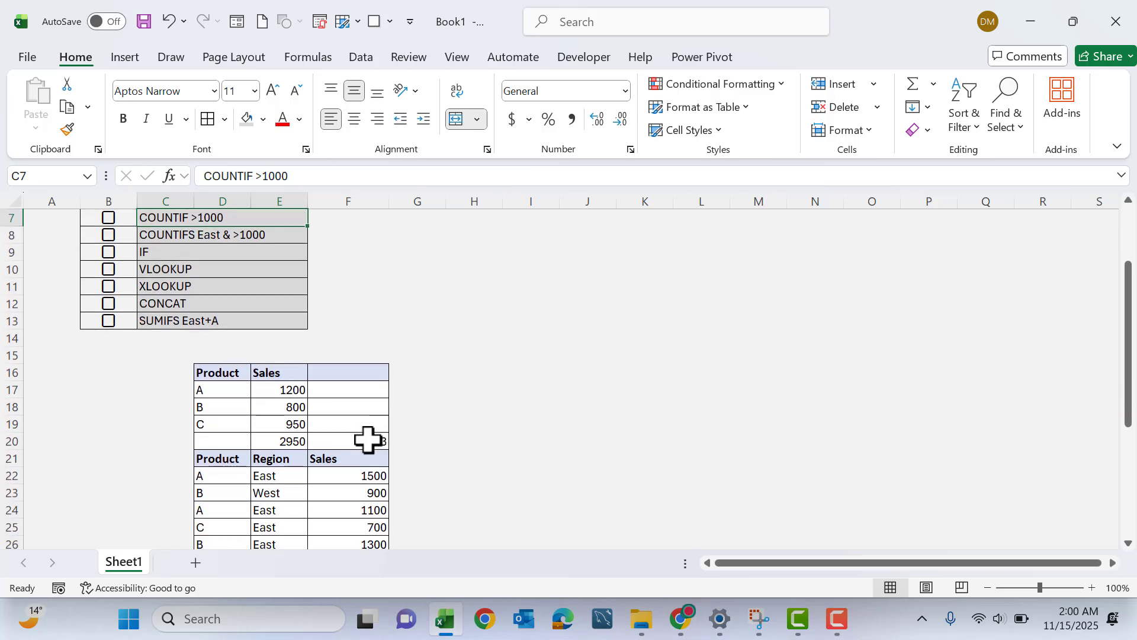
{"action": "left_click_drag", "start_coordinate": [370, 442], "coordinate": [302, 440]}
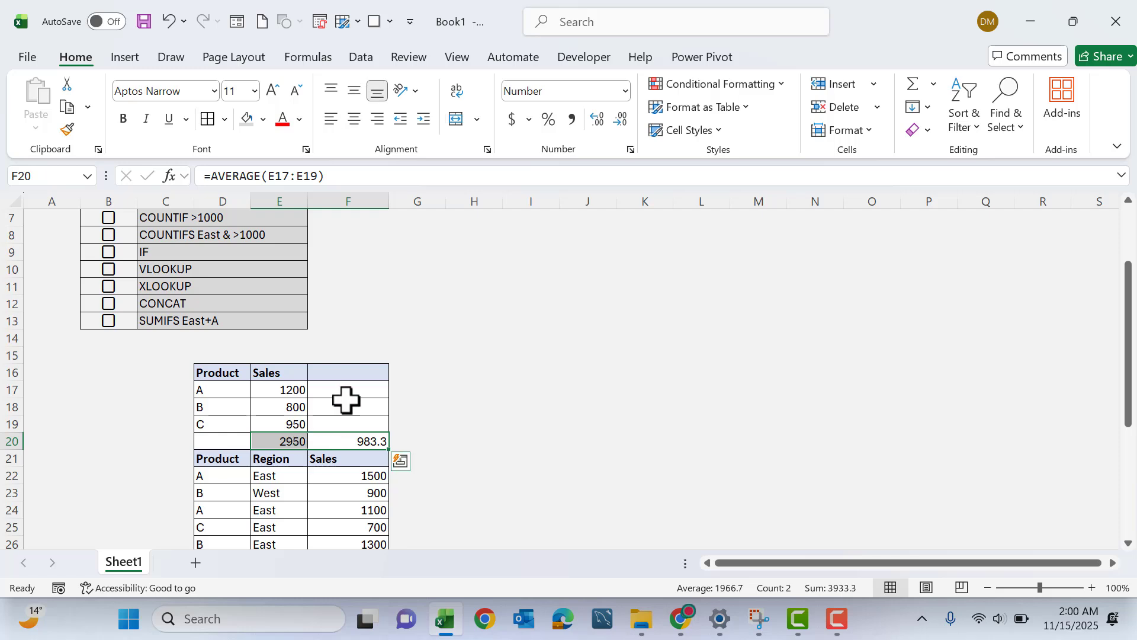
{"action": "key", "text": "Delete"}
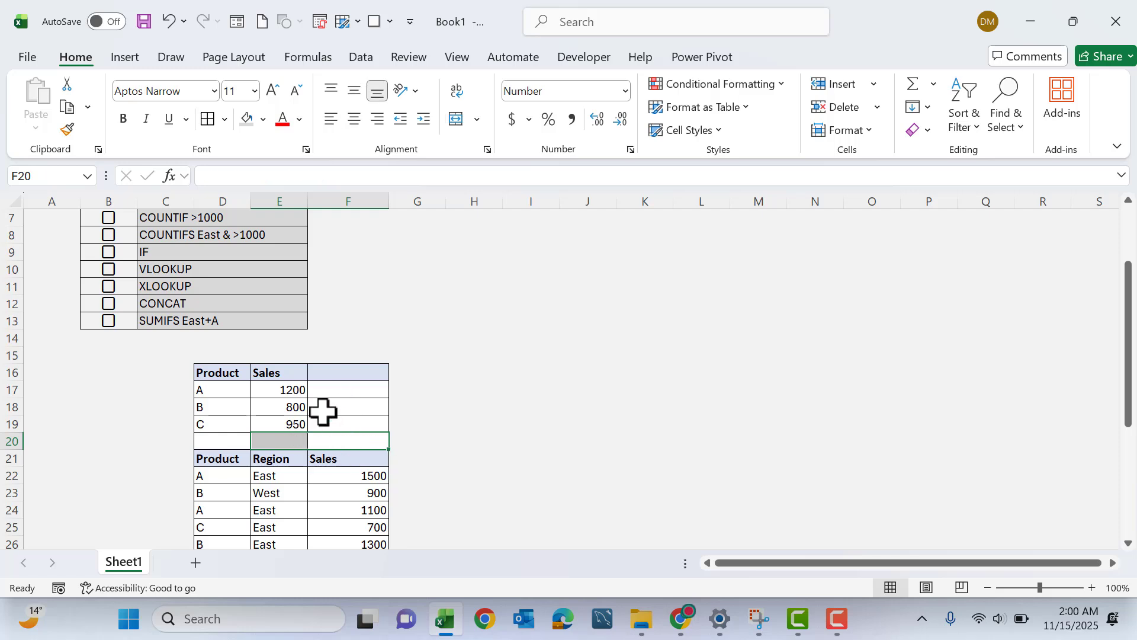
{"action": "left_click", "coordinate": [330, 394]}
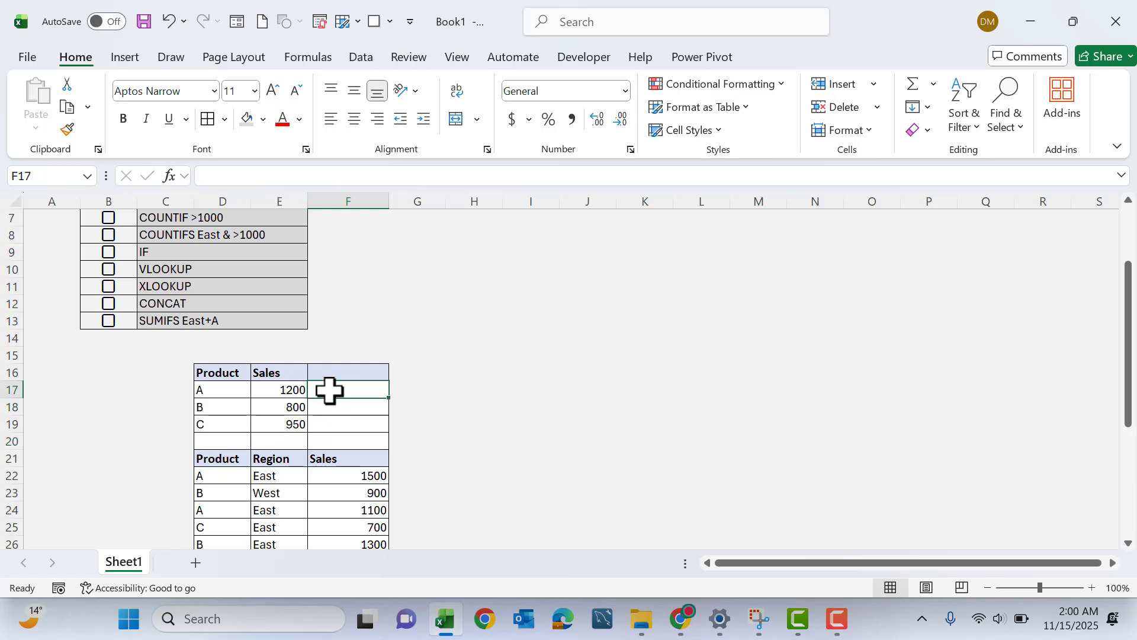
{"action": "scroll", "coordinate": [330, 376], "scroll_direction": "up", "scroll_amount": 2}
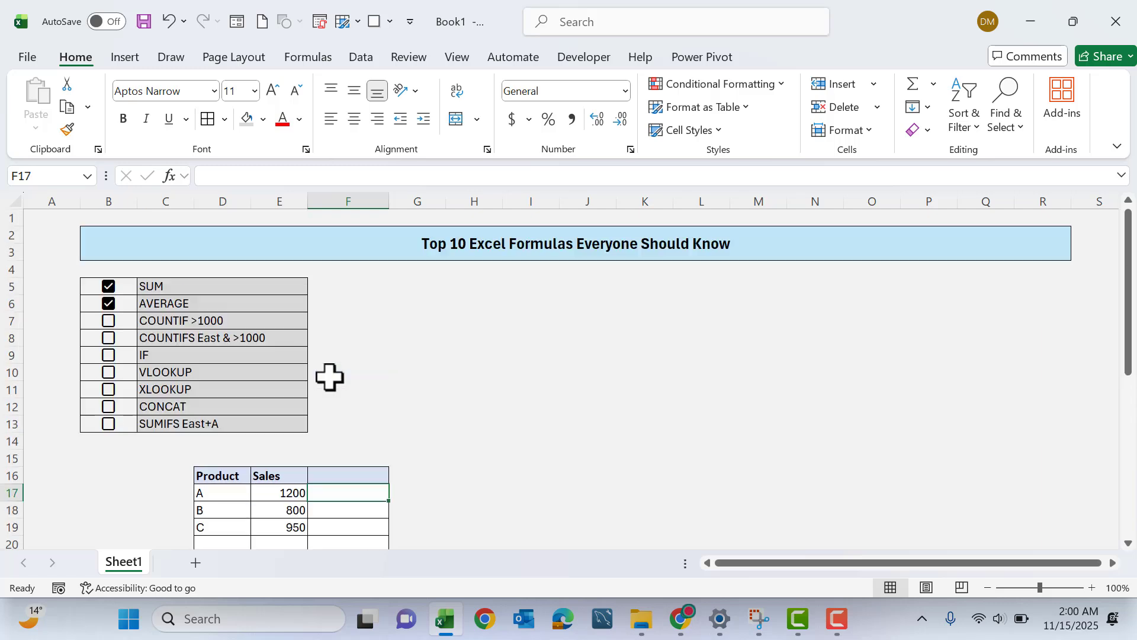
{"action": "left_click", "coordinate": [173, 322]}
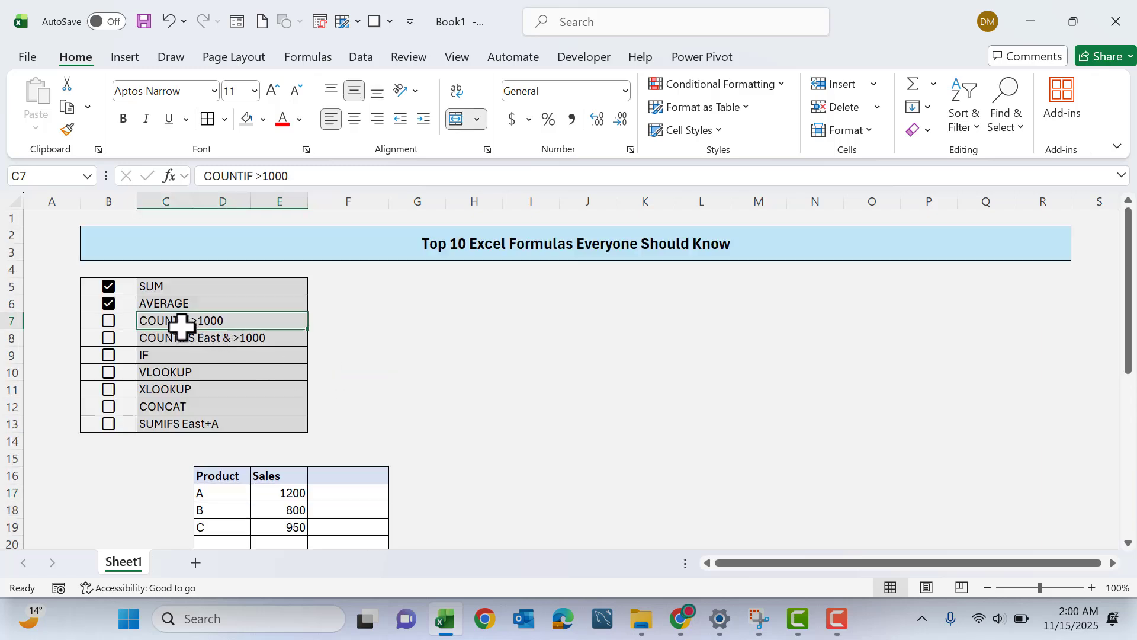
{"action": "scroll", "coordinate": [272, 399], "scroll_direction": "down", "scroll_amount": 1}
{"action": "left_click_drag", "start_coordinate": [282, 445], "coordinate": [282, 472]}
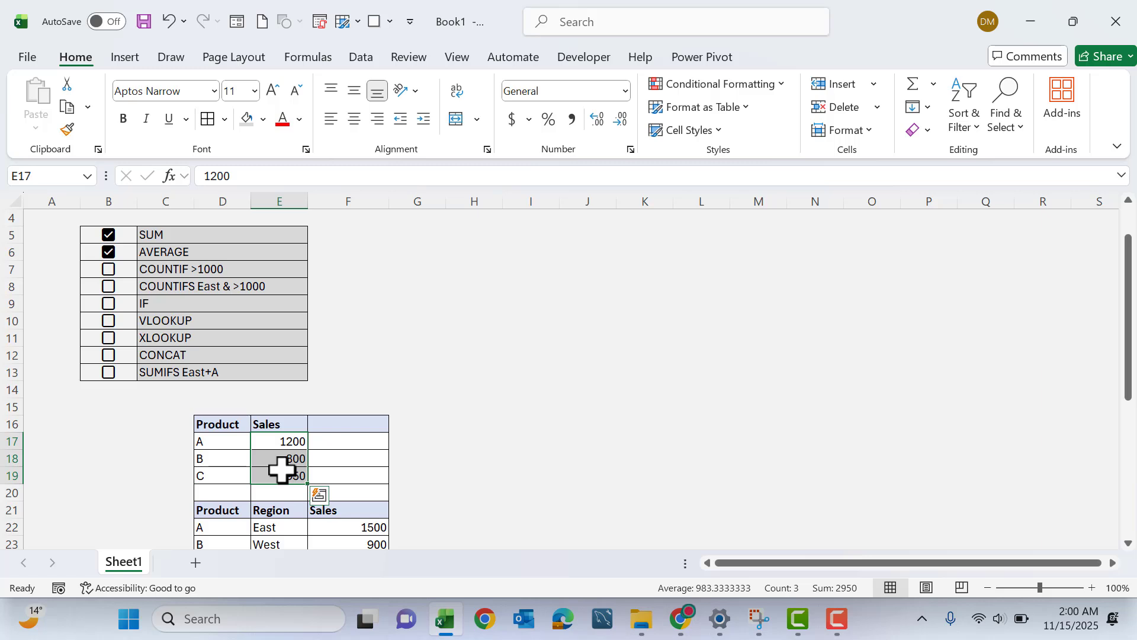
{"action": "left_click", "coordinate": [338, 442]}
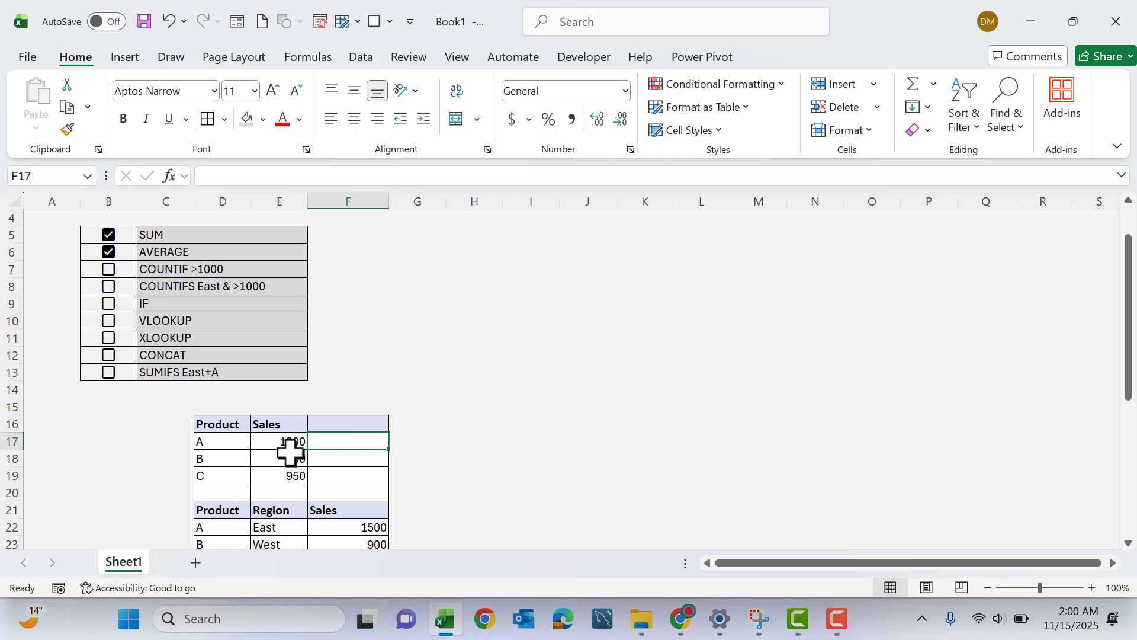
{"action": "left_click_drag", "start_coordinate": [285, 443], "coordinate": [288, 473]}
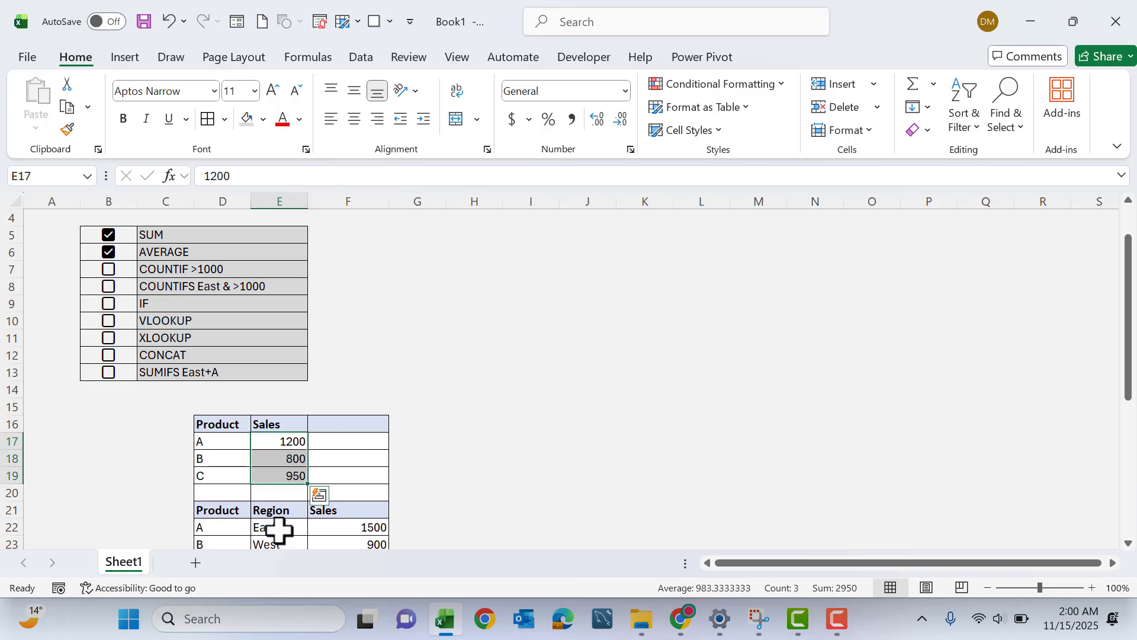
- Count the non-empty sales values E17:E19 in cell E20 with a COUNTA formula
{"action": "left_click", "coordinate": [266, 495]}
{"action": "type", "text": "=count"}
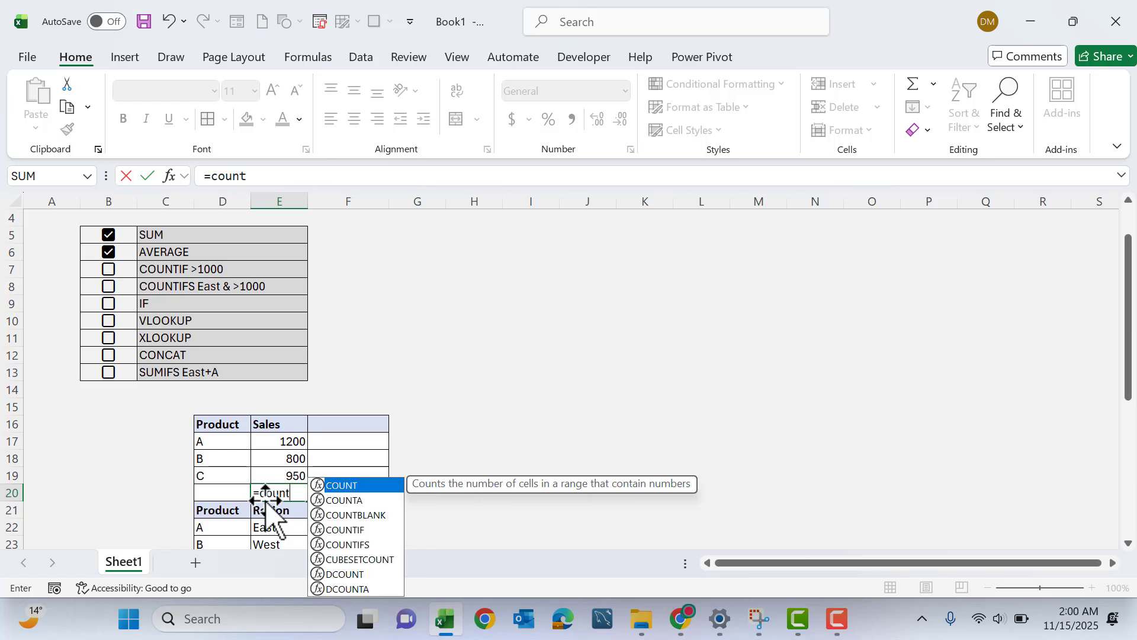
{"action": "type", "text": "a"}
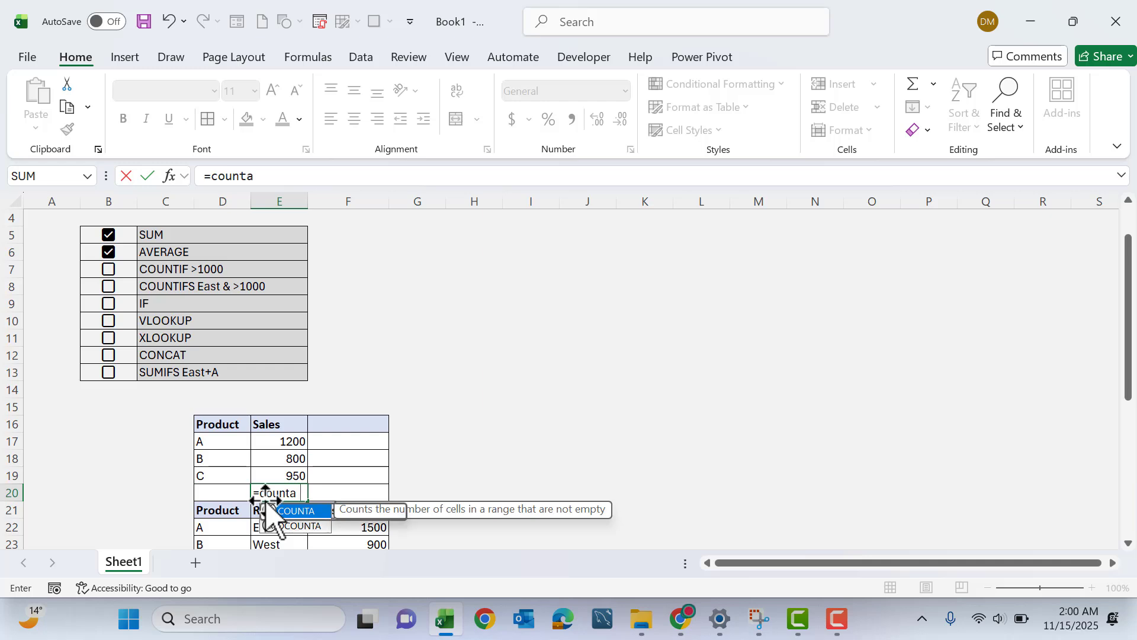
{"action": "type", "text": "("}
{"action": "left_click_drag", "start_coordinate": [280, 447], "coordinate": [285, 467]}
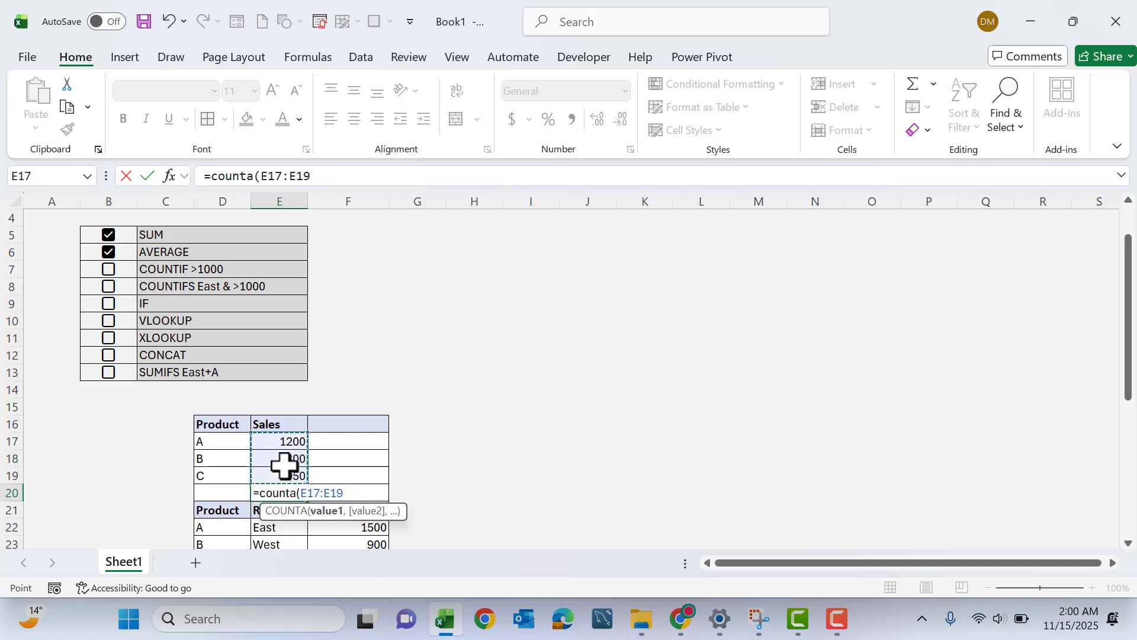
{"action": "type", "text": ")"}
{"action": "key", "text": "Return"}
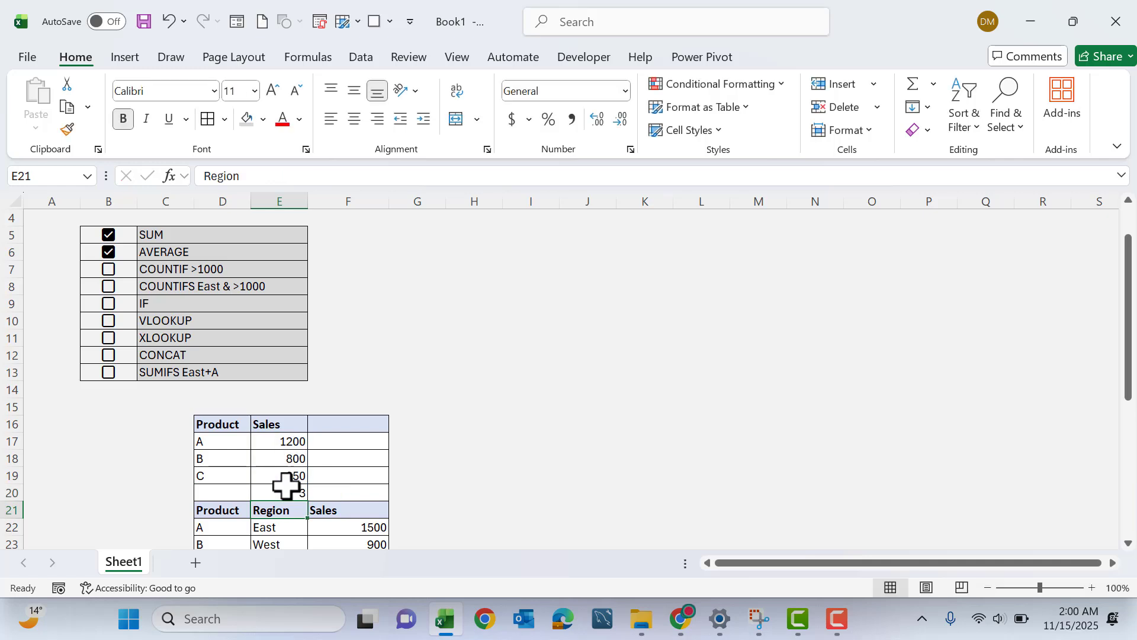
- Strip the range argument from the COUNTA formula in E20, then clear the cell
{"action": "left_click", "coordinate": [287, 491]}
{"action": "double_click", "coordinate": [287, 492]}
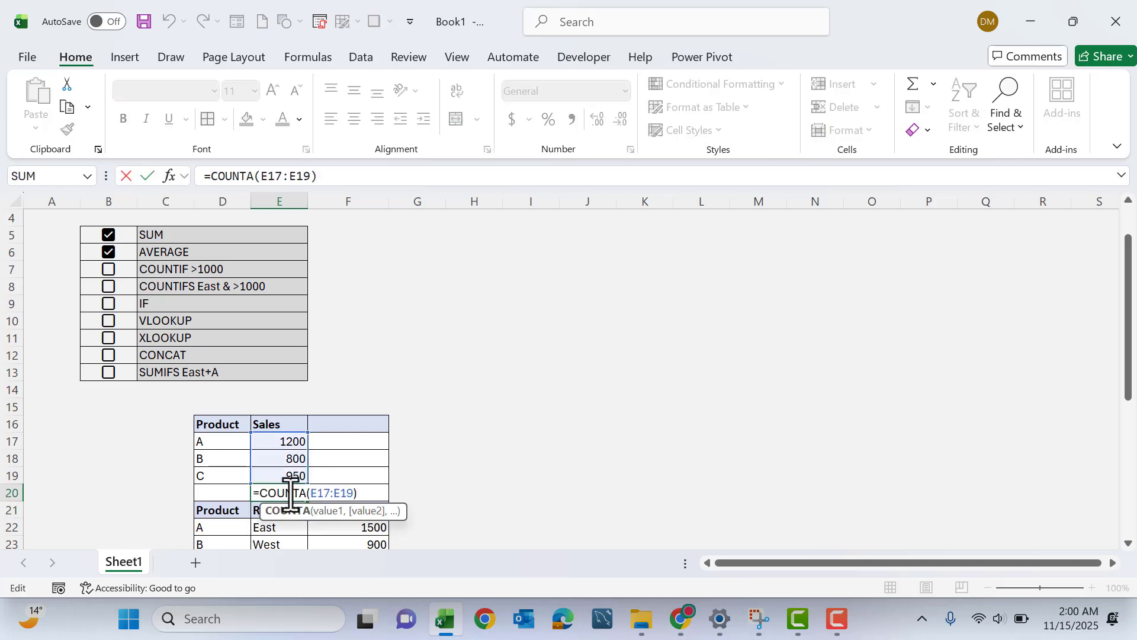
{"action": "left_click_drag", "start_coordinate": [370, 493], "coordinate": [310, 496]}
{"action": "key", "text": "BackSpace"}
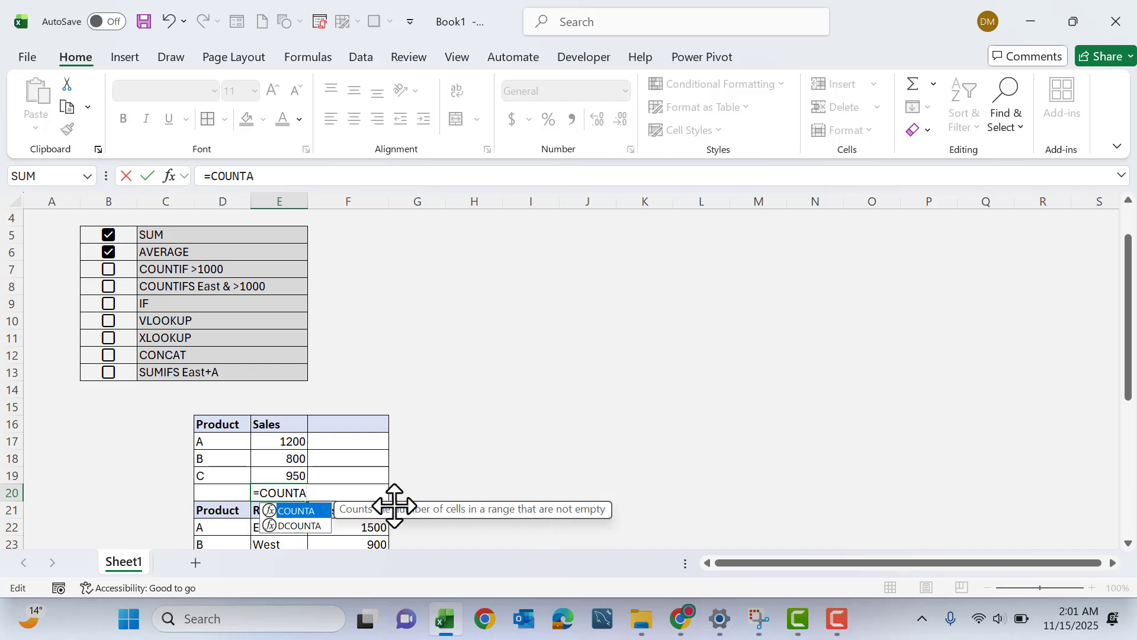
{"action": "left_click_drag", "start_coordinate": [273, 442], "coordinate": [273, 471]}
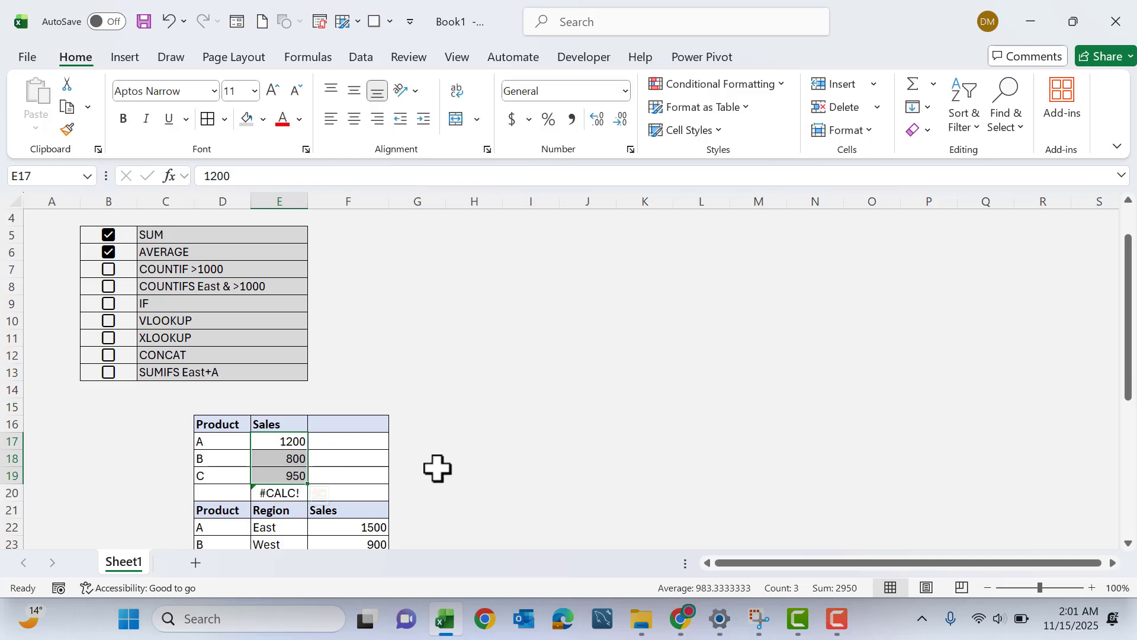
{"action": "left_click", "coordinate": [274, 493]}
{"action": "key", "text": "Delete"}
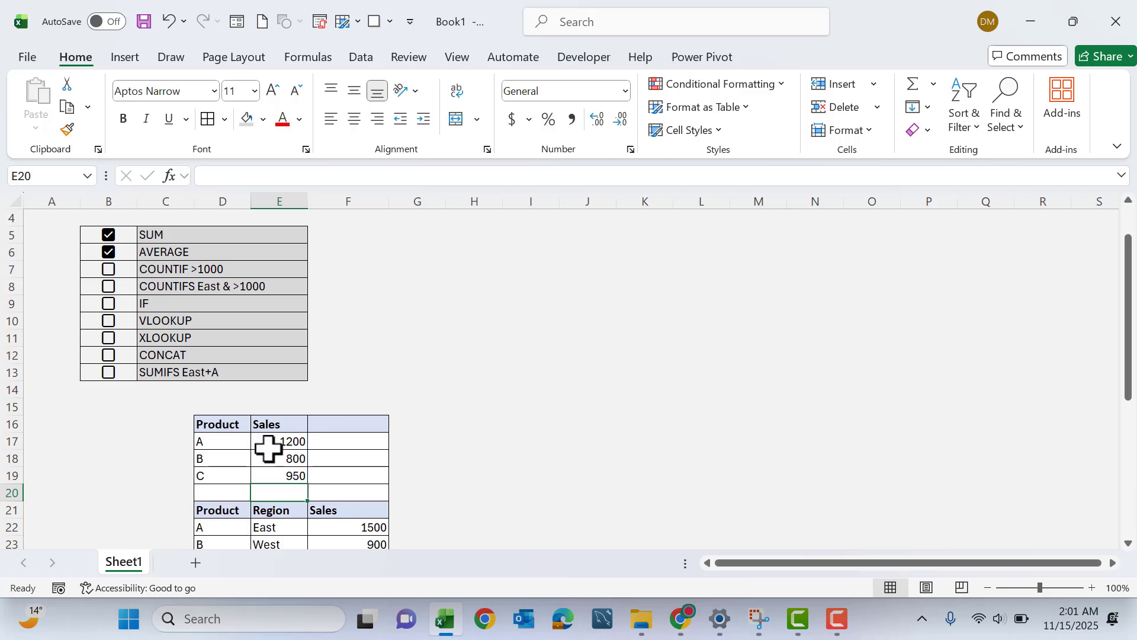
- Copy the Sales header and values from E16:E19 to a separate block starting at cell I10
{"action": "left_click_drag", "start_coordinate": [272, 424], "coordinate": [274, 468]}
{"action": "key", "text": "ctrl+c"}
{"action": "left_click", "coordinate": [548, 320]}
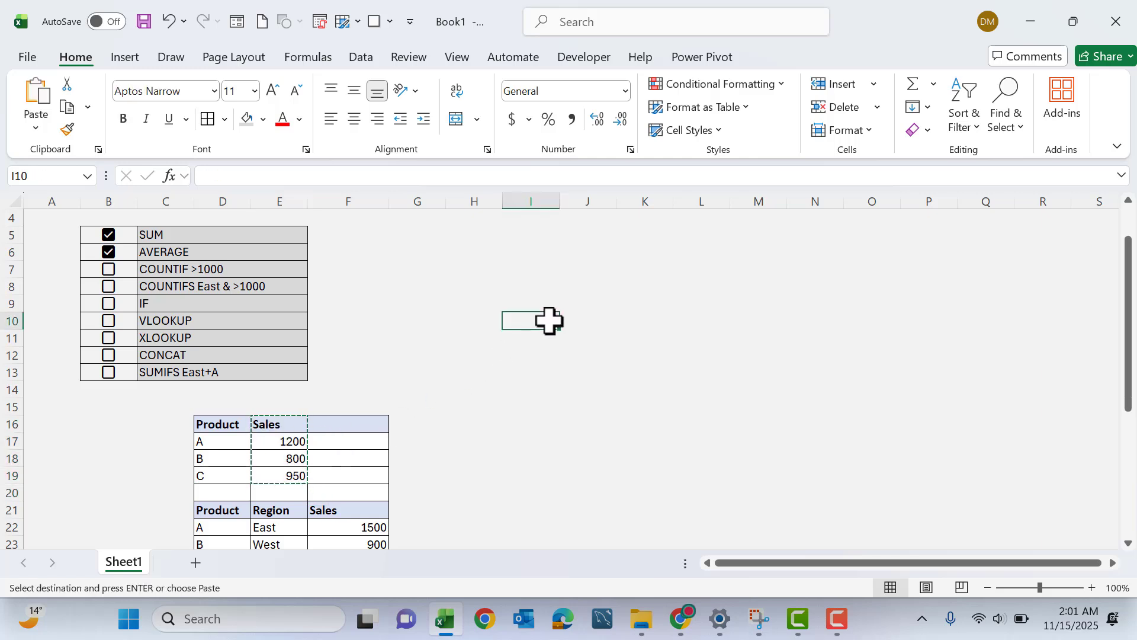
{"action": "key", "text": "ctrl+v"}
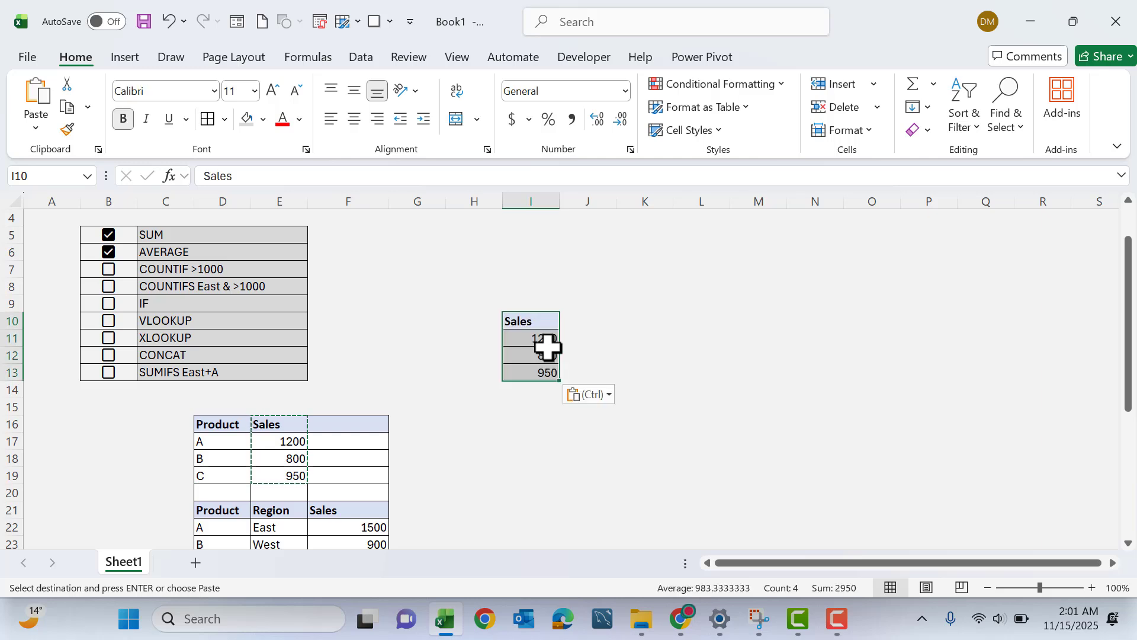
- Label cell H15 as Count and cell I15 as Count A below the copied sales values
{"action": "left_click", "coordinate": [518, 407]}
{"action": "key", "text": "Left"}
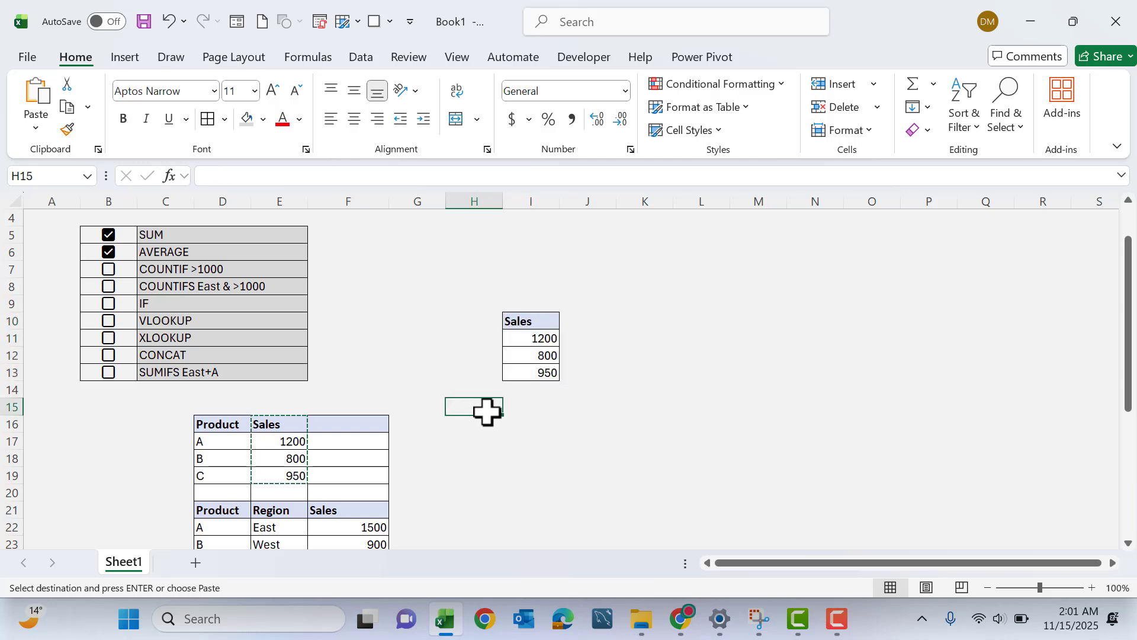
{"action": "type", "text": "Count"}
{"action": "key", "text": "Return"}
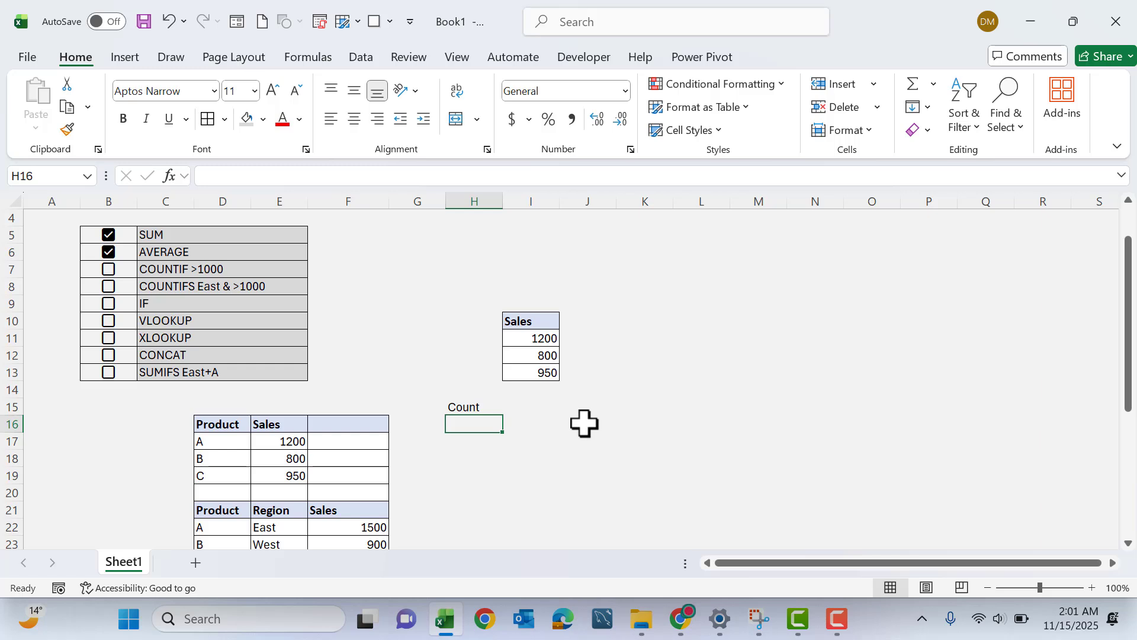
{"action": "left_click", "coordinate": [534, 408]}
{"action": "type", "text": "Co"}
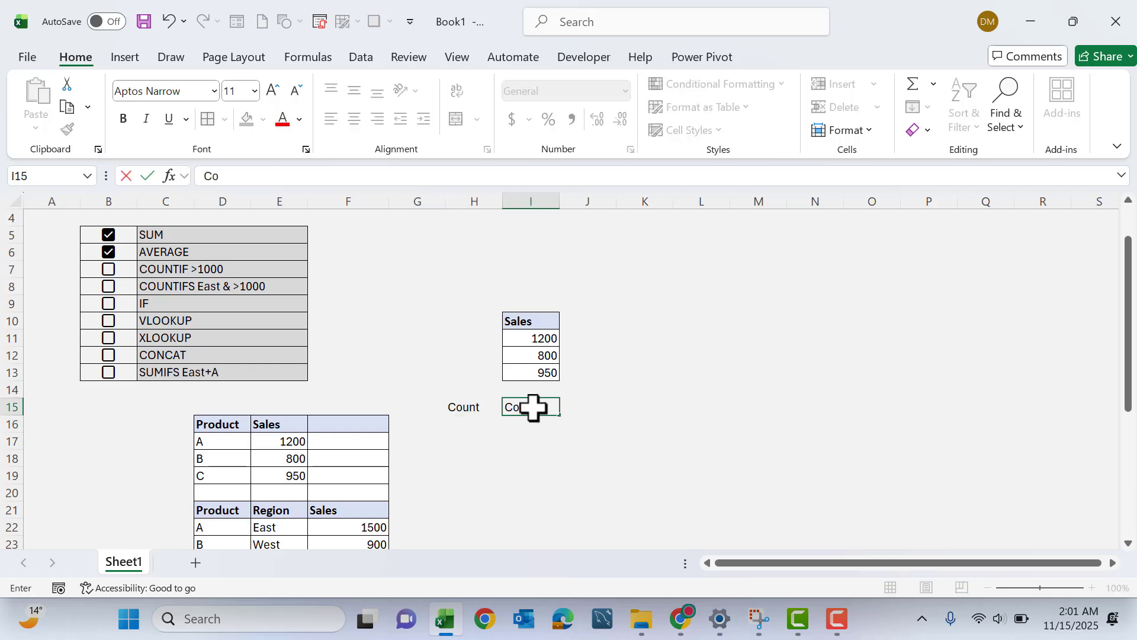
{"action": "type", "text": "unt A"}
{"action": "key", "text": "Return"}
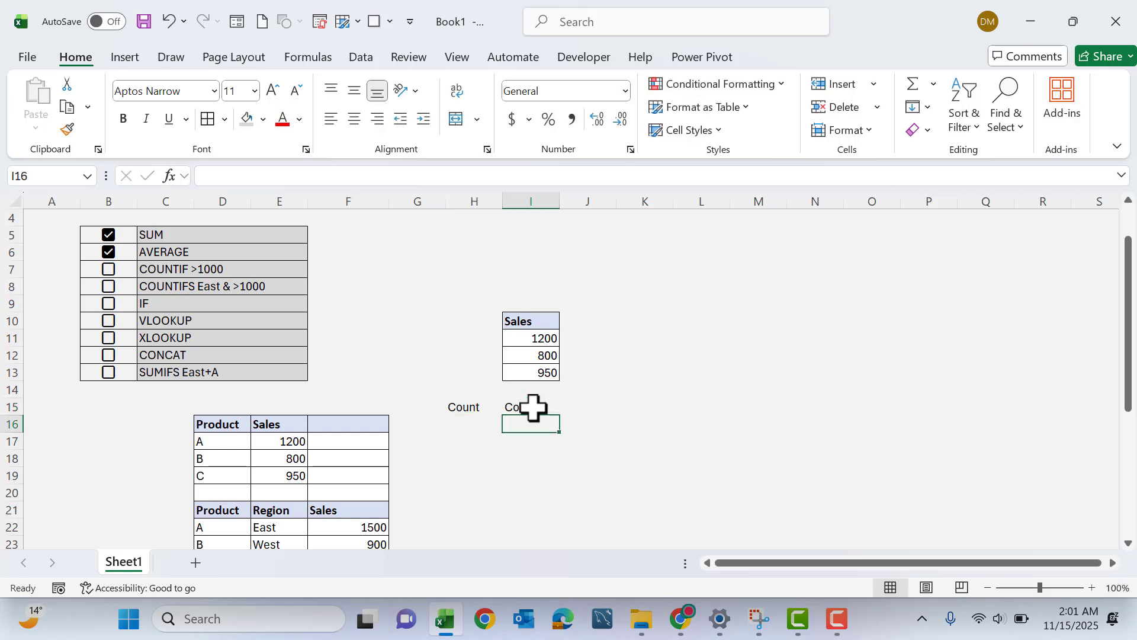
- Count the numeric values in I11:I13 with a COUNT formula in cell H16
{"action": "left_click", "coordinate": [472, 422]}
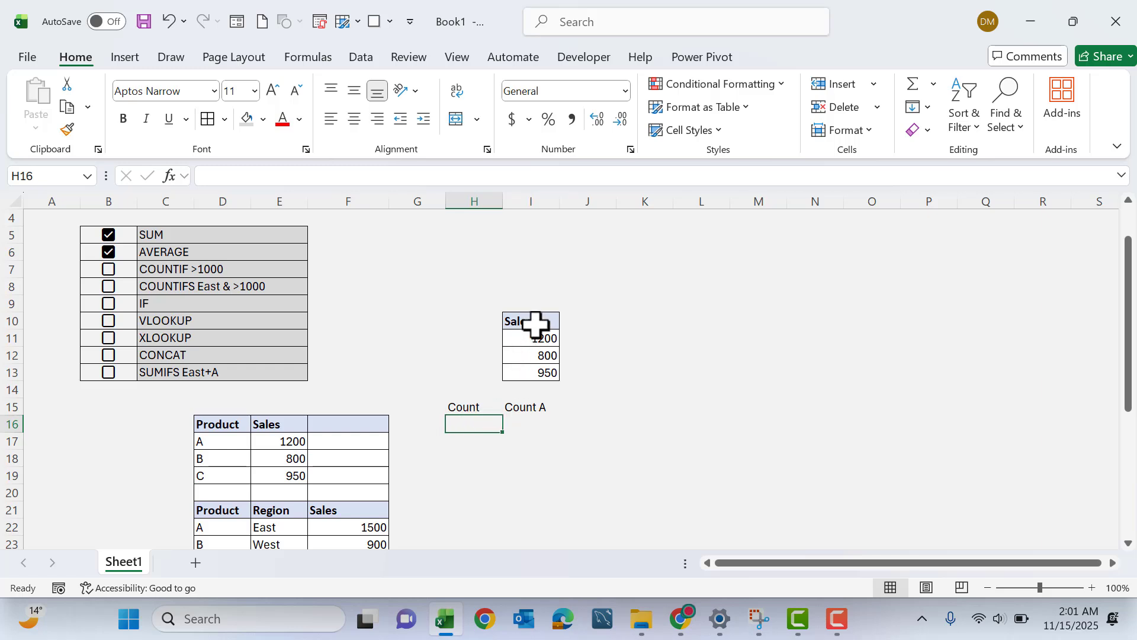
{"action": "left_click_drag", "start_coordinate": [535, 332], "coordinate": [537, 388]}
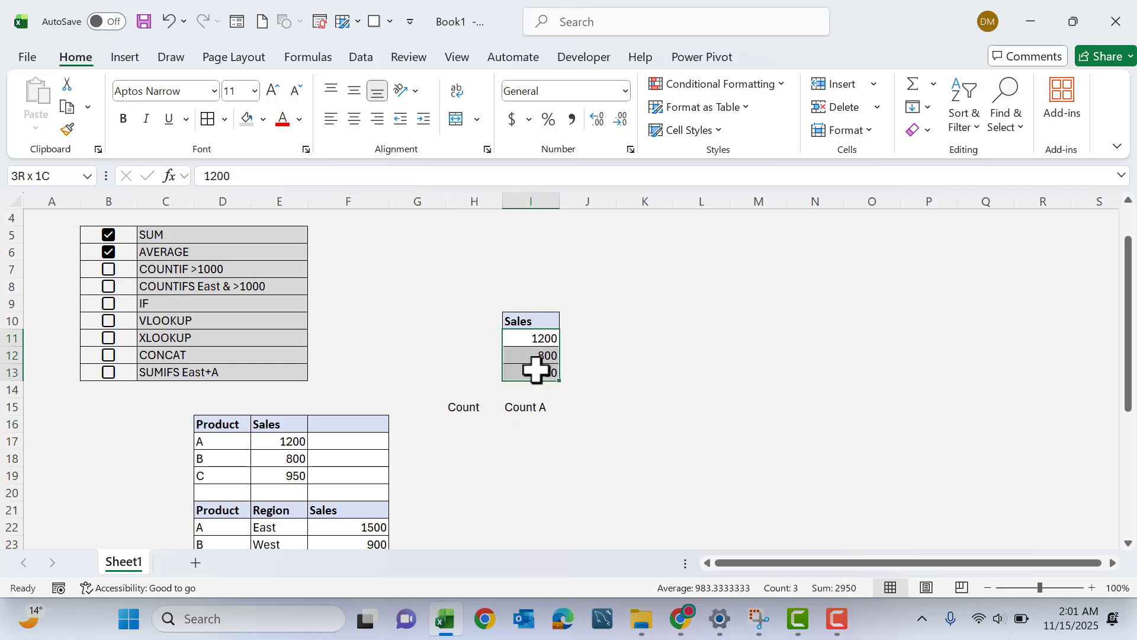
{"action": "left_click", "coordinate": [460, 434]}
{"action": "left_click", "coordinate": [462, 424]}
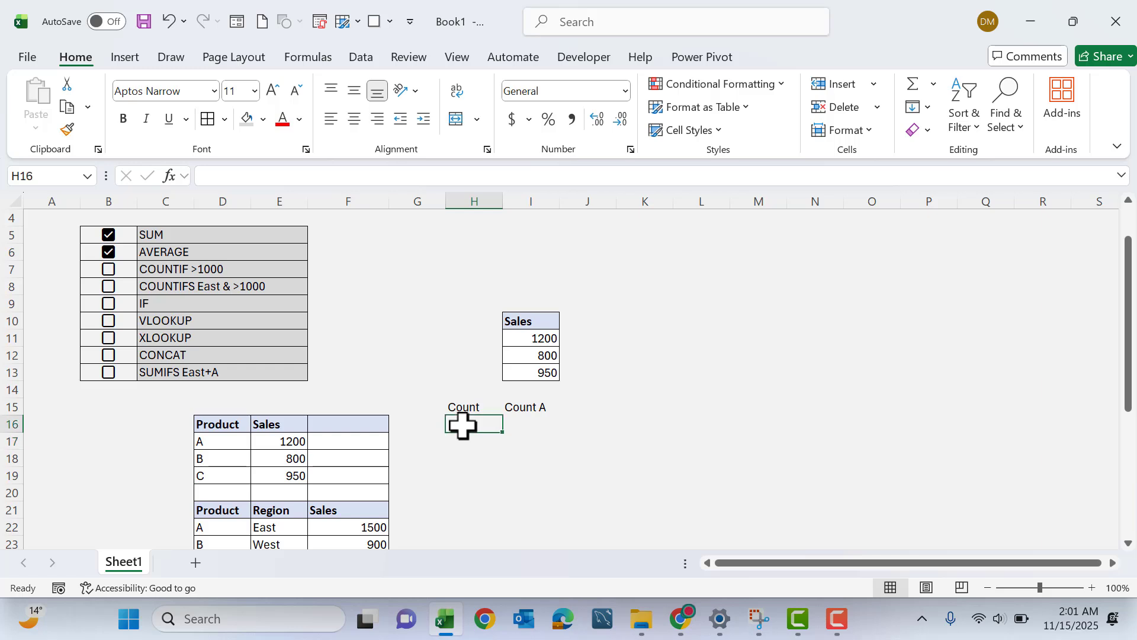
{"action": "type", "text": "=count"}
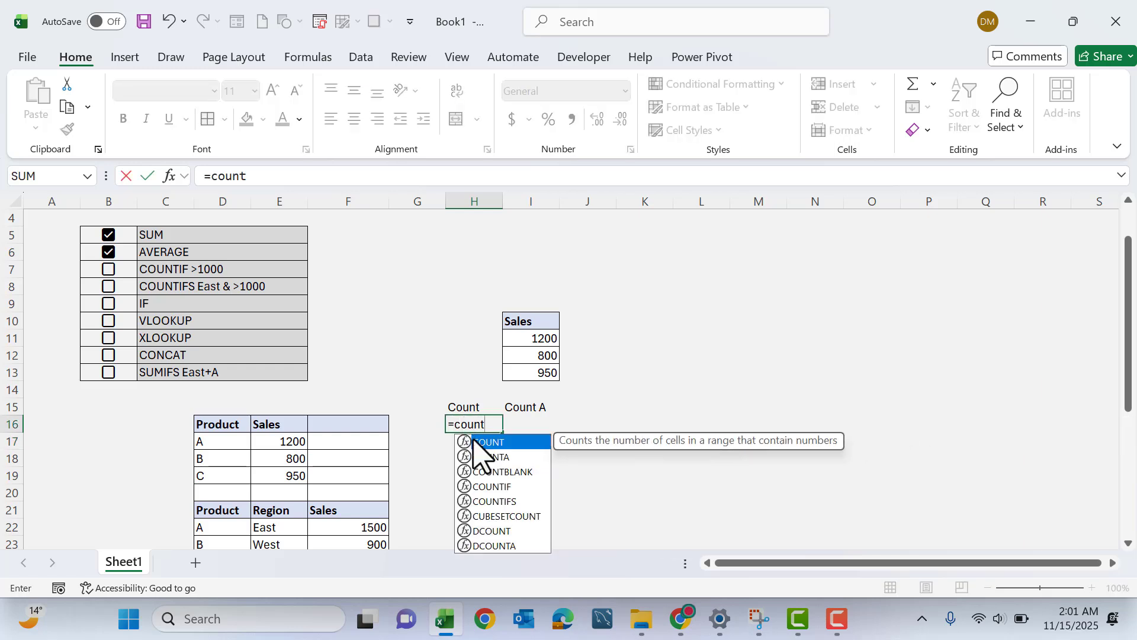
{"action": "double_click", "coordinate": [487, 441]}
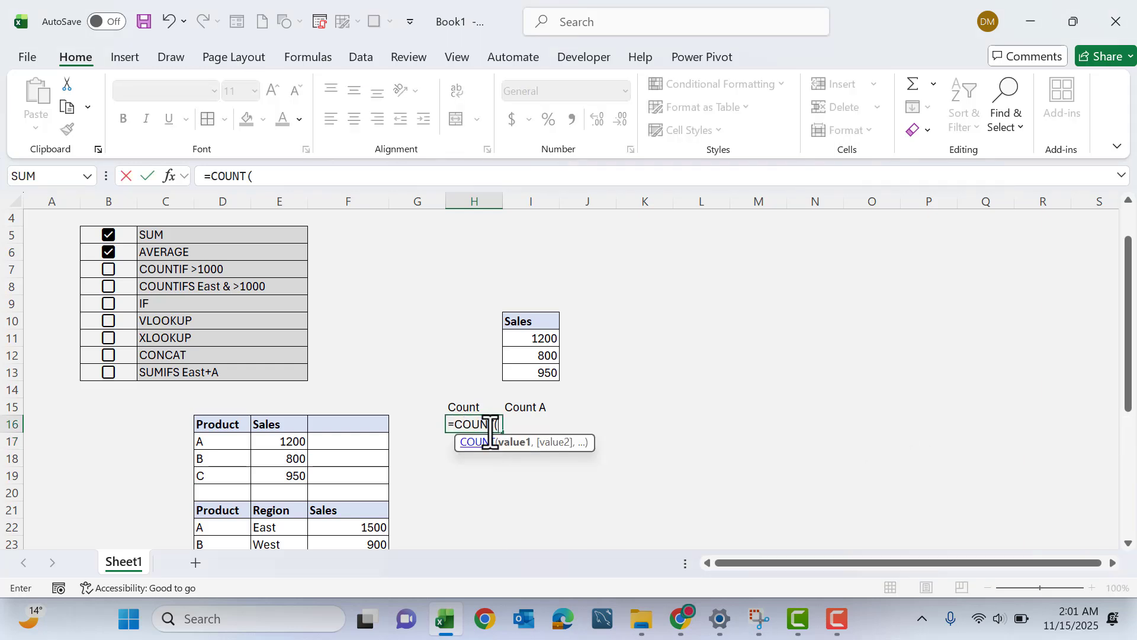
{"action": "left_click_drag", "start_coordinate": [518, 337], "coordinate": [526, 364]}
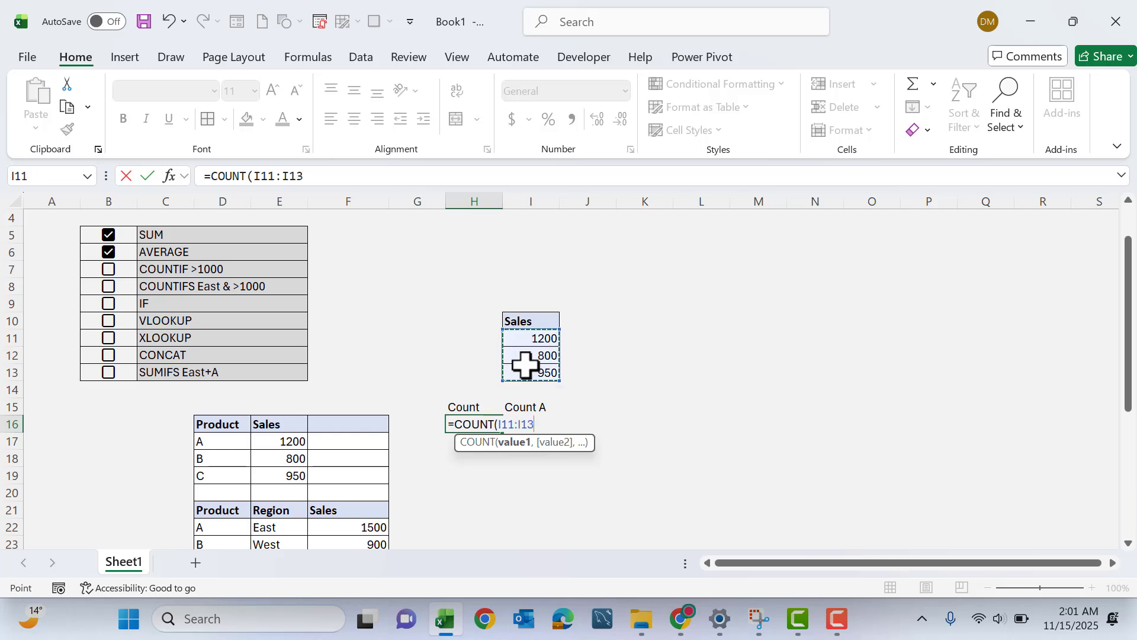
{"action": "key", "text": "Return"}
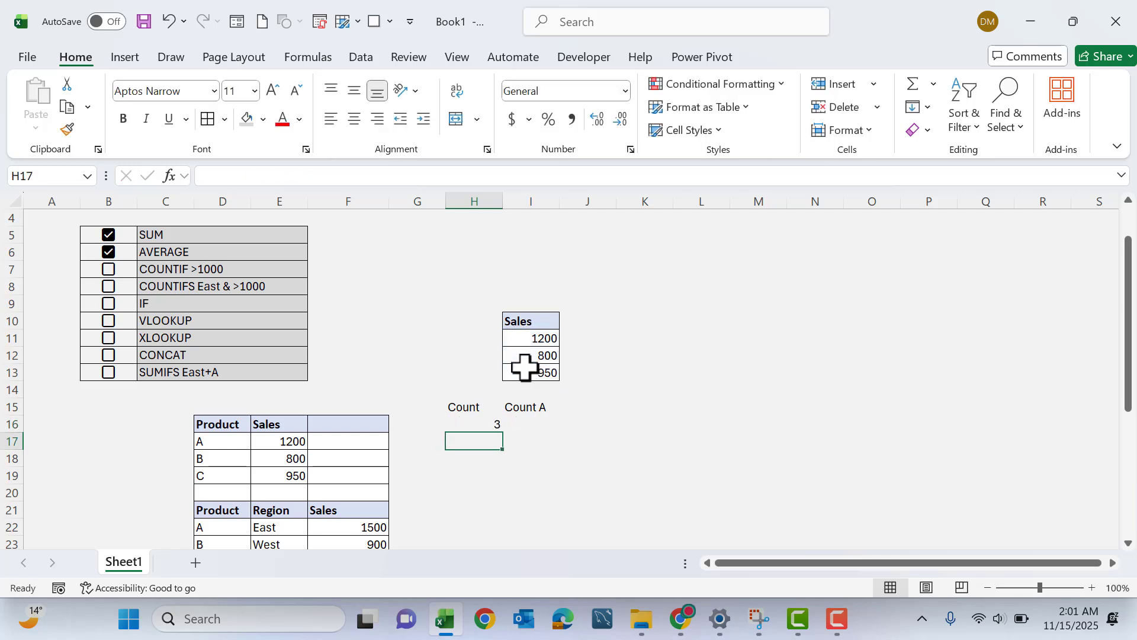
- Count the non-empty cells in I11:I13 with a COUNTA formula in cell I16
{"action": "left_click", "coordinate": [514, 421]}
{"action": "type", "text": "=co"}
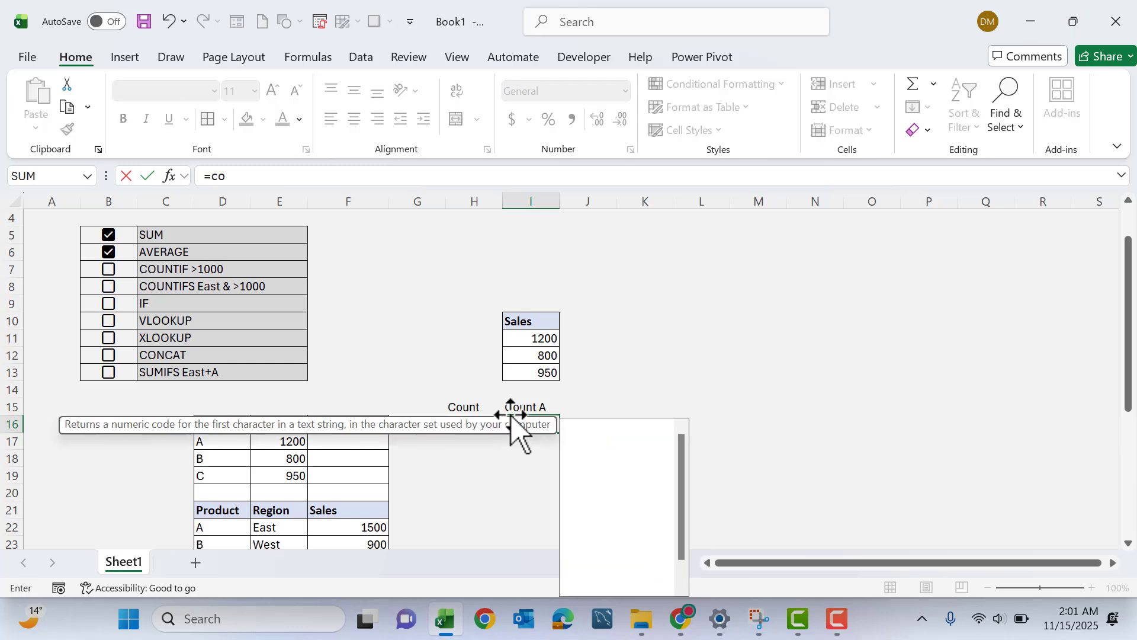
{"action": "type", "text": "untA"}
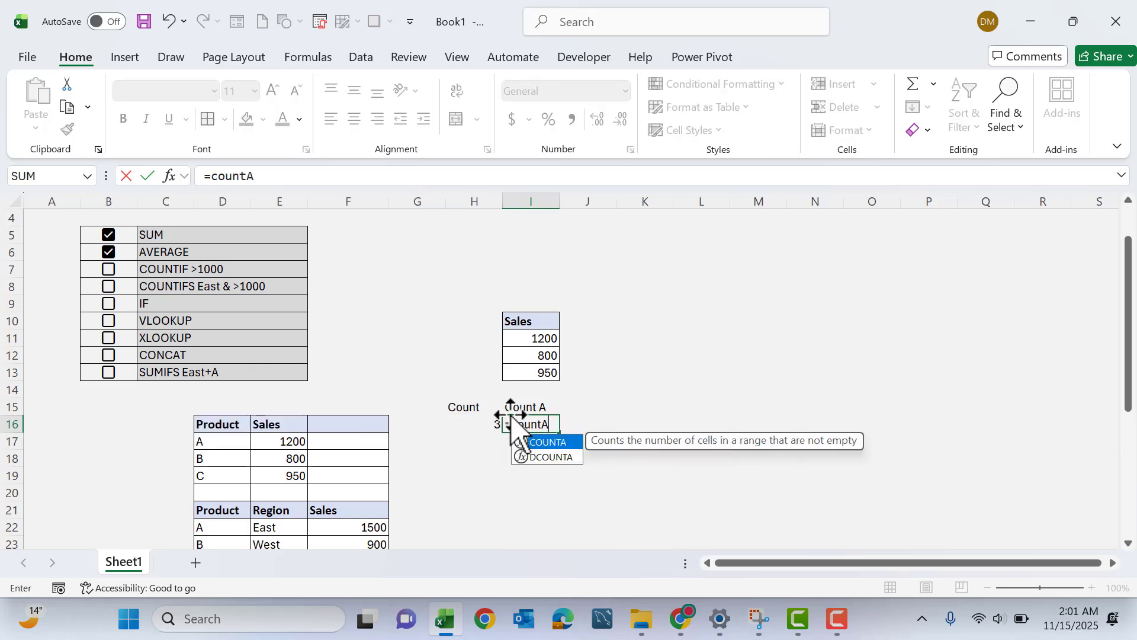
{"action": "type", "text": "("}
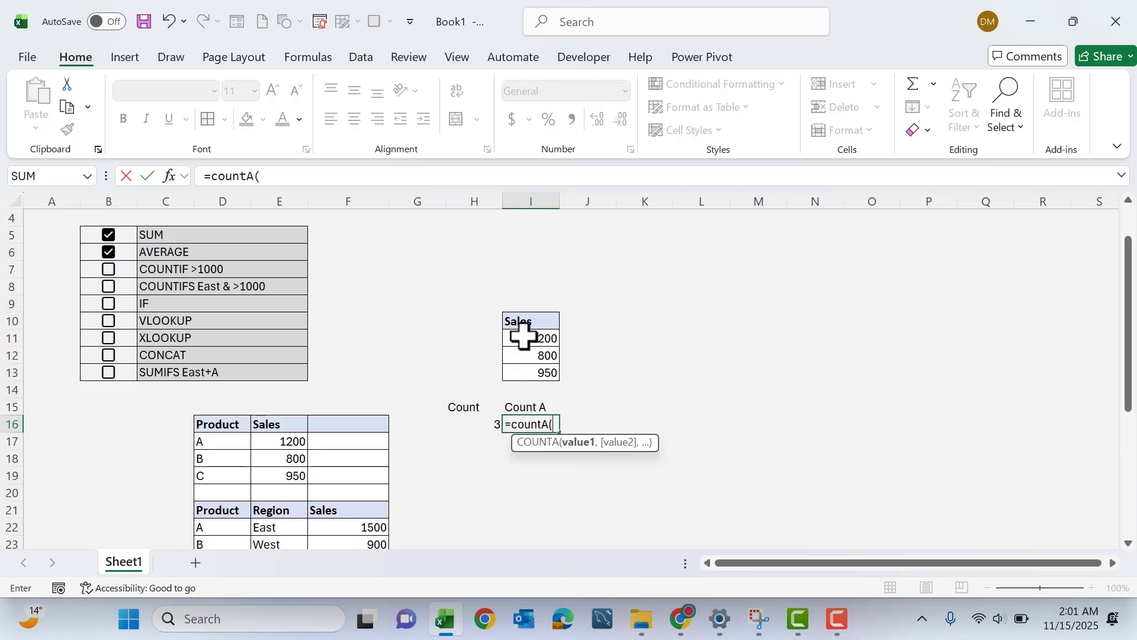
{"action": "left_click_drag", "start_coordinate": [521, 338], "coordinate": [532, 373]}
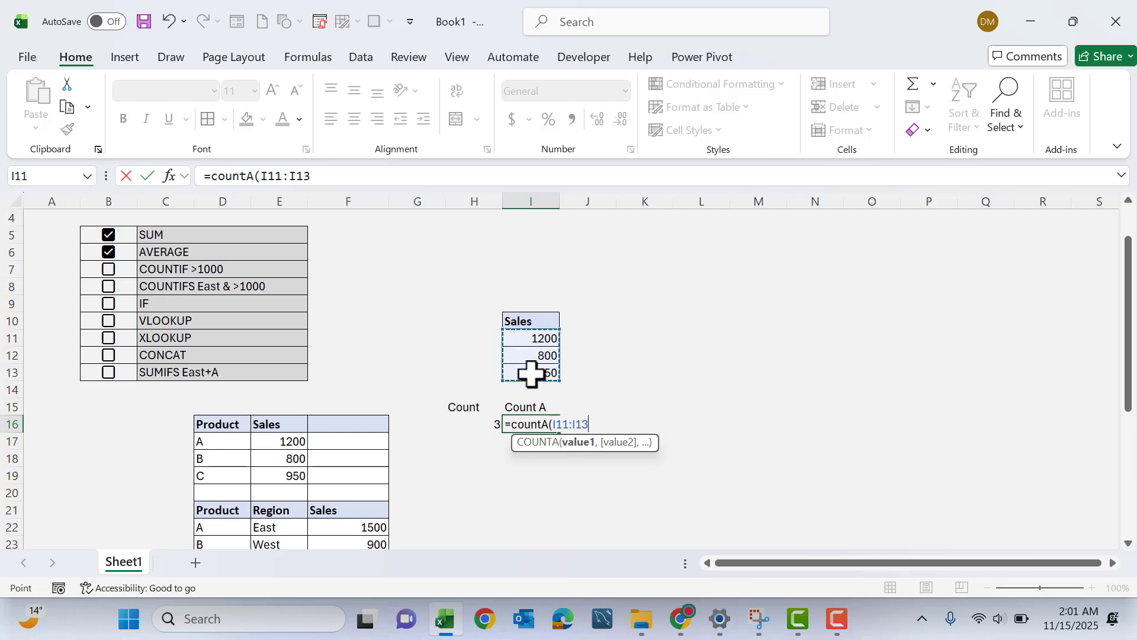
{"action": "key", "text": "Return"}
- Replace the last copied sales value in I13 with the text A and check the COUNT formula in H16
{"action": "left_click", "coordinate": [531, 373]}
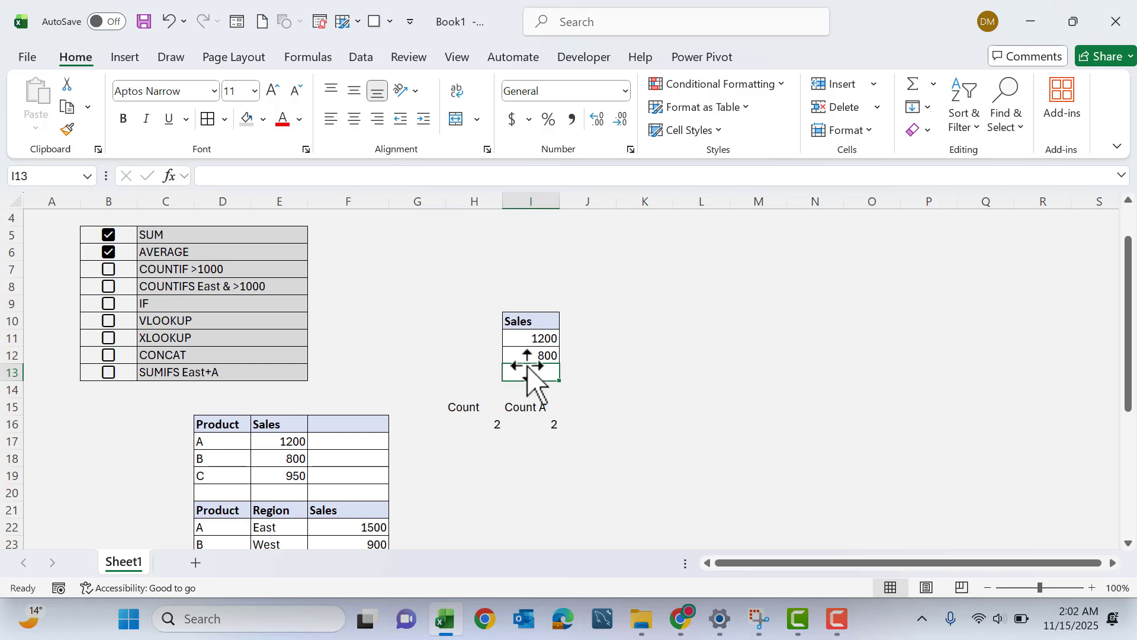
{"action": "key", "text": "Return"}
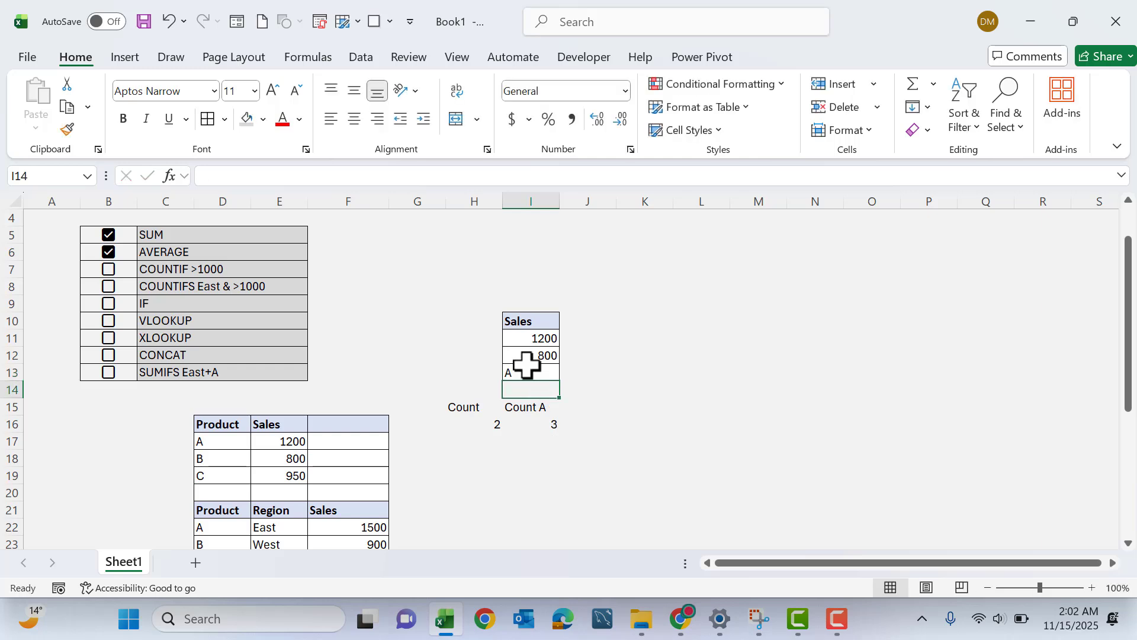
{"action": "left_click", "coordinate": [643, 458]}
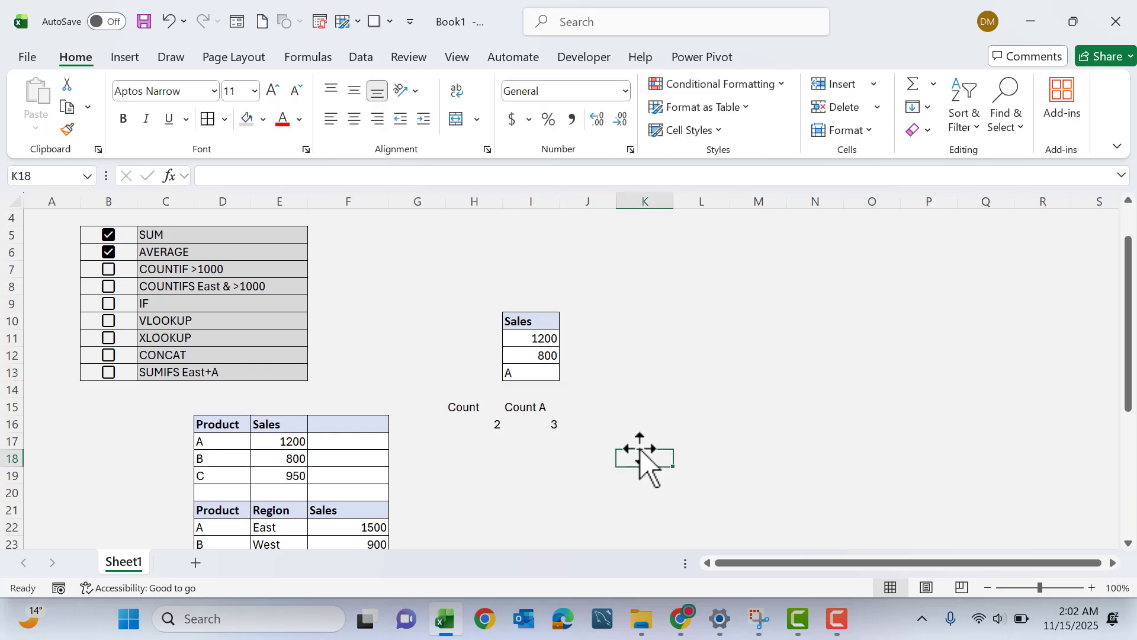
{"action": "left_click", "coordinate": [462, 424]}
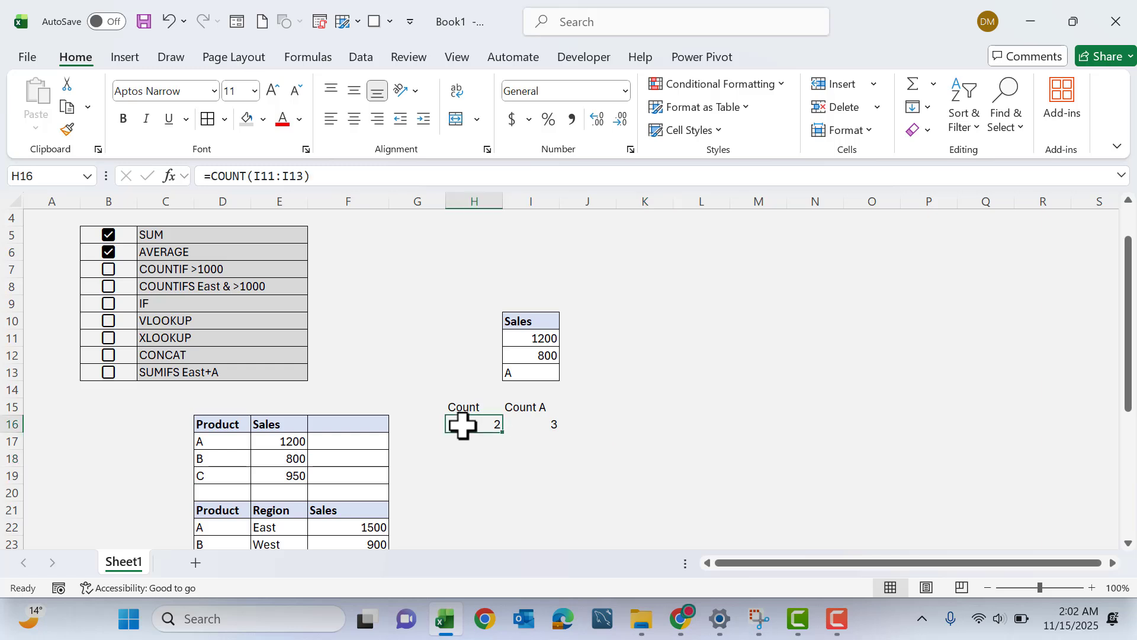
- Compare the COUNT formula in H16 and the COUNTA formula in I16 against the entries in I11:I13
{"action": "left_click", "coordinate": [523, 338]}
{"action": "mouse_move", "coordinate": [523, 339]}
{"action": "left_mouse_down"}
{"action": "mouse_move", "coordinate": [523, 369]}
{"action": "mouse_move", "coordinate": [521, 337]}
{"action": "mouse_move", "coordinate": [525, 354]}
{"action": "left_mouse_up"}
{"action": "left_click", "coordinate": [524, 369]}
{"action": "left_click", "coordinate": [491, 419]}
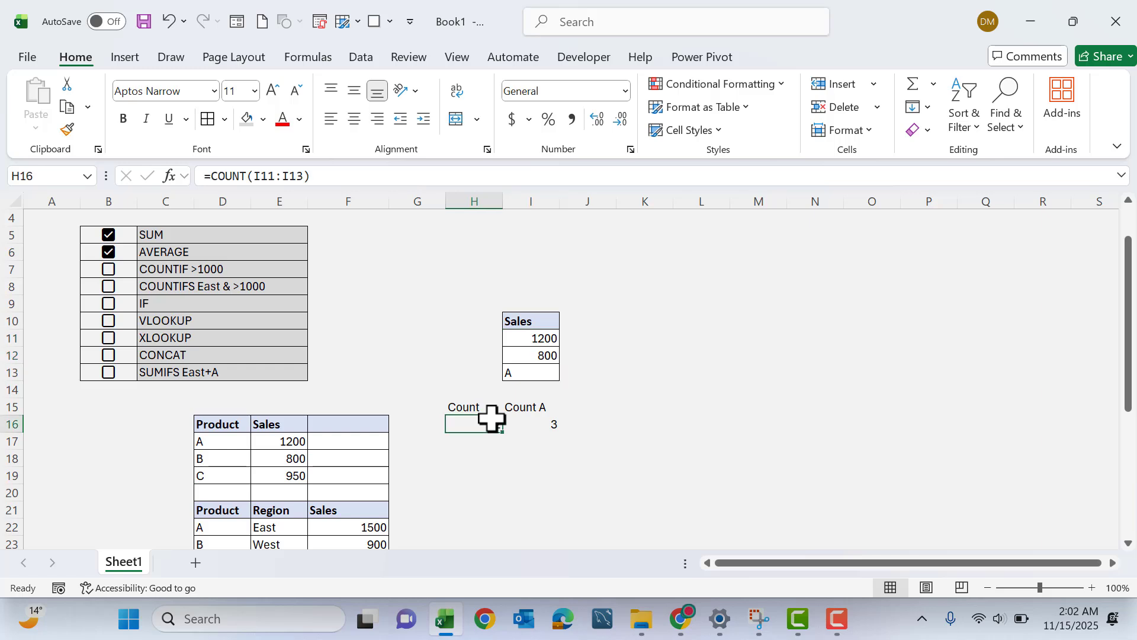
{"action": "left_click", "coordinate": [544, 419]}
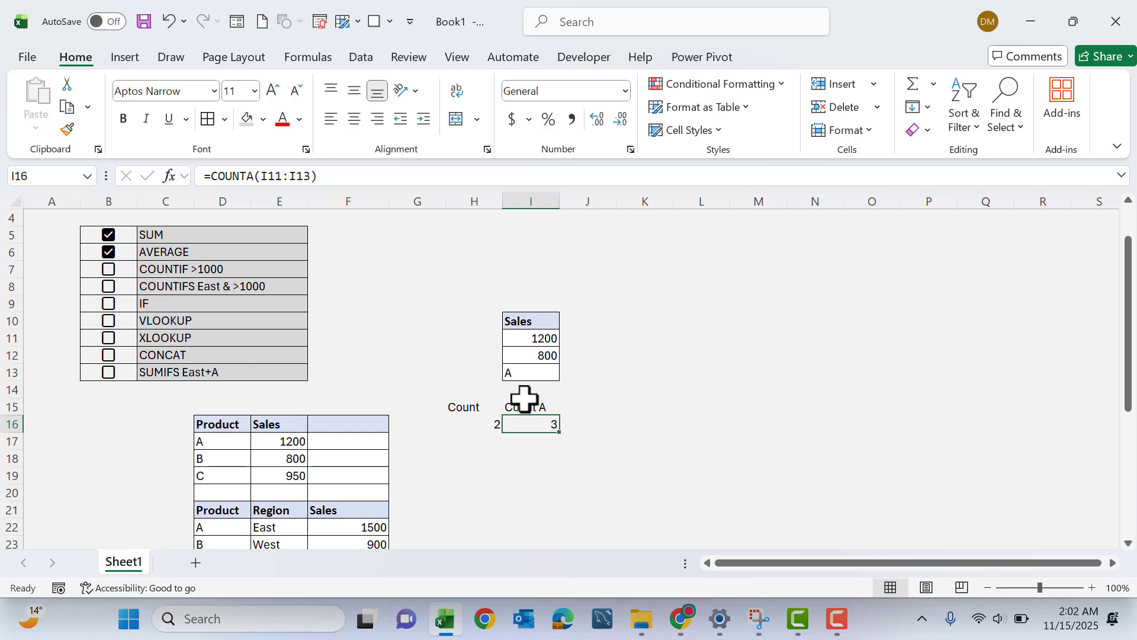
{"action": "left_click_drag", "start_coordinate": [548, 340], "coordinate": [554, 373]}
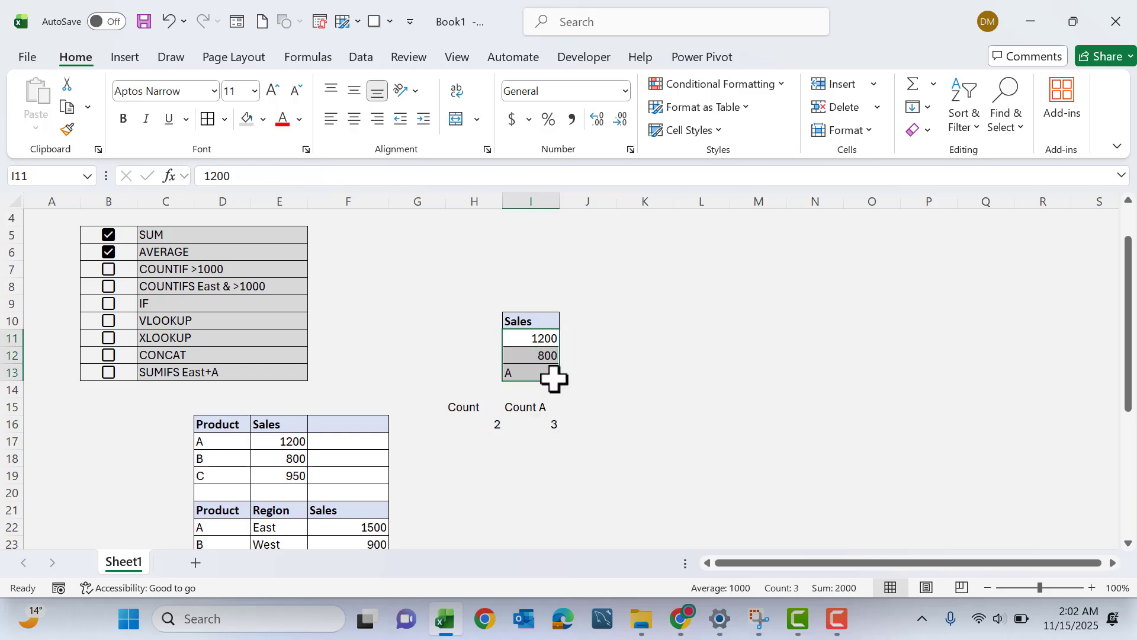
{"action": "left_click", "coordinate": [547, 370]}
{"action": "left_click", "coordinate": [542, 353]}
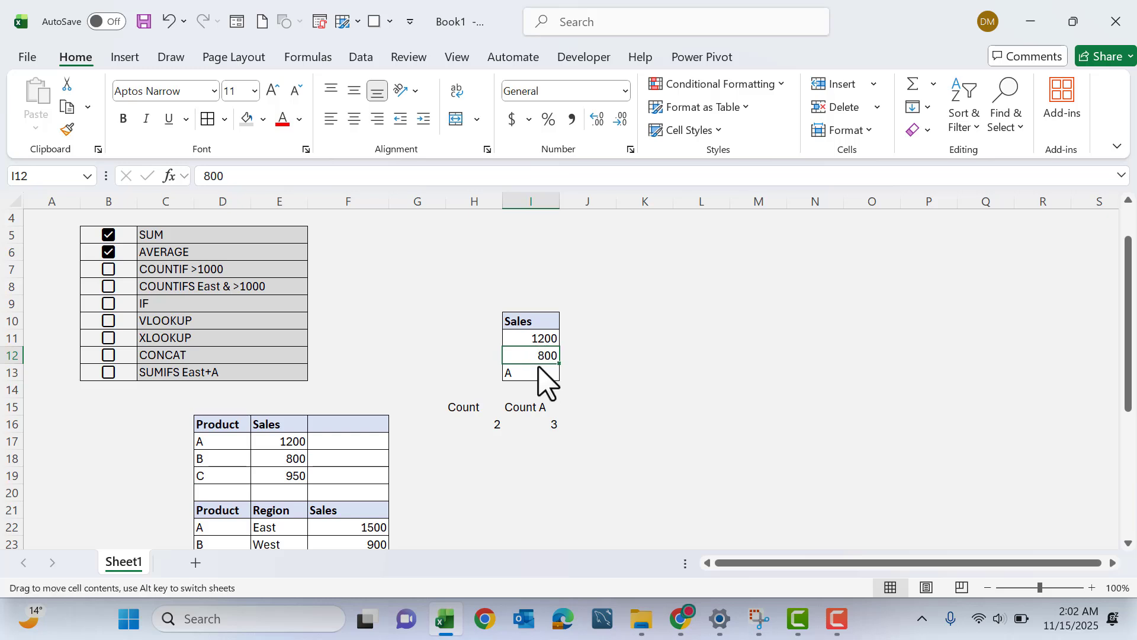
{"action": "left_click", "coordinate": [539, 372]}
{"action": "left_click", "coordinate": [555, 424]}
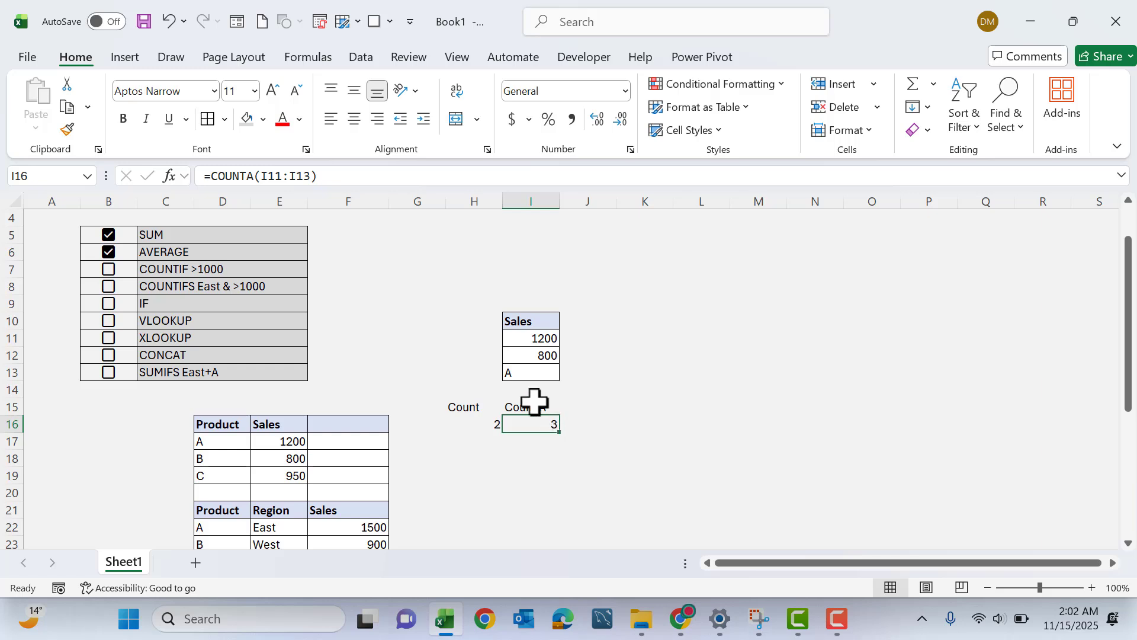
- Replace the text in the last copied sales cell, I13, with the value 950
{"action": "left_click", "coordinate": [524, 374]}
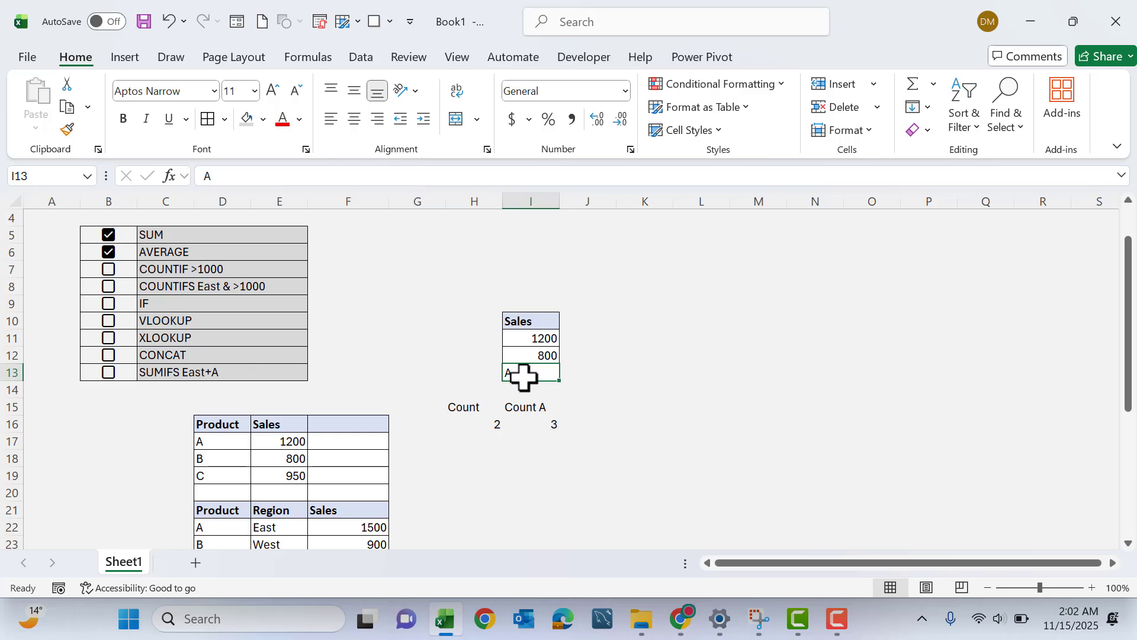
{"action": "type", "text": "950"}
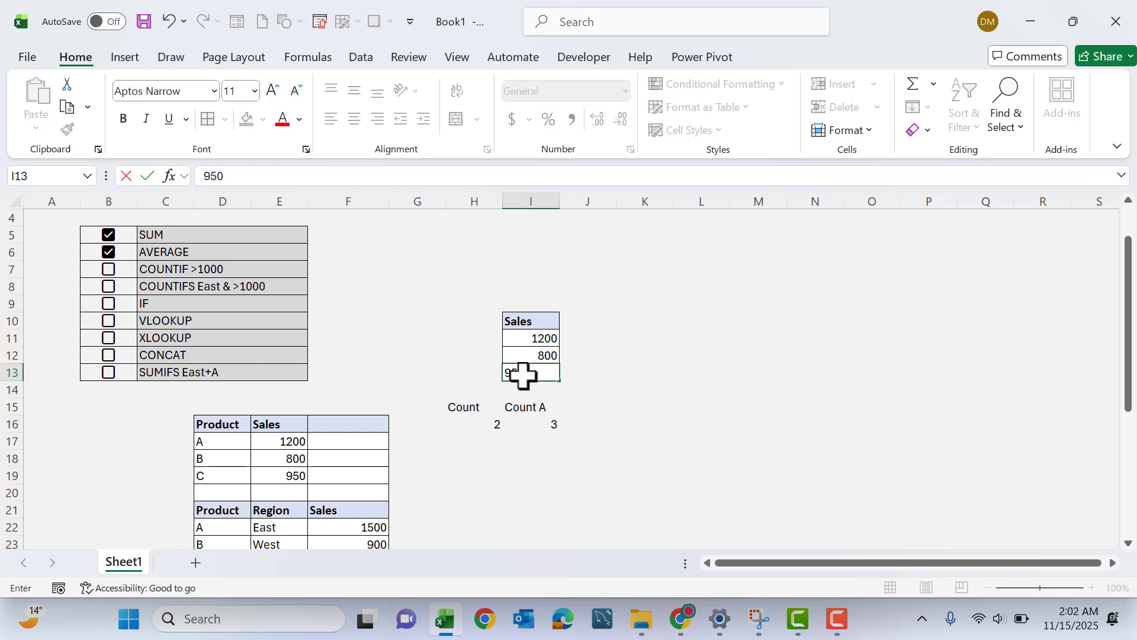
{"action": "key", "text": "Return"}
- Label cell J10 as CountIF beside the copied Sales header
{"action": "left_click", "coordinate": [585, 320]}
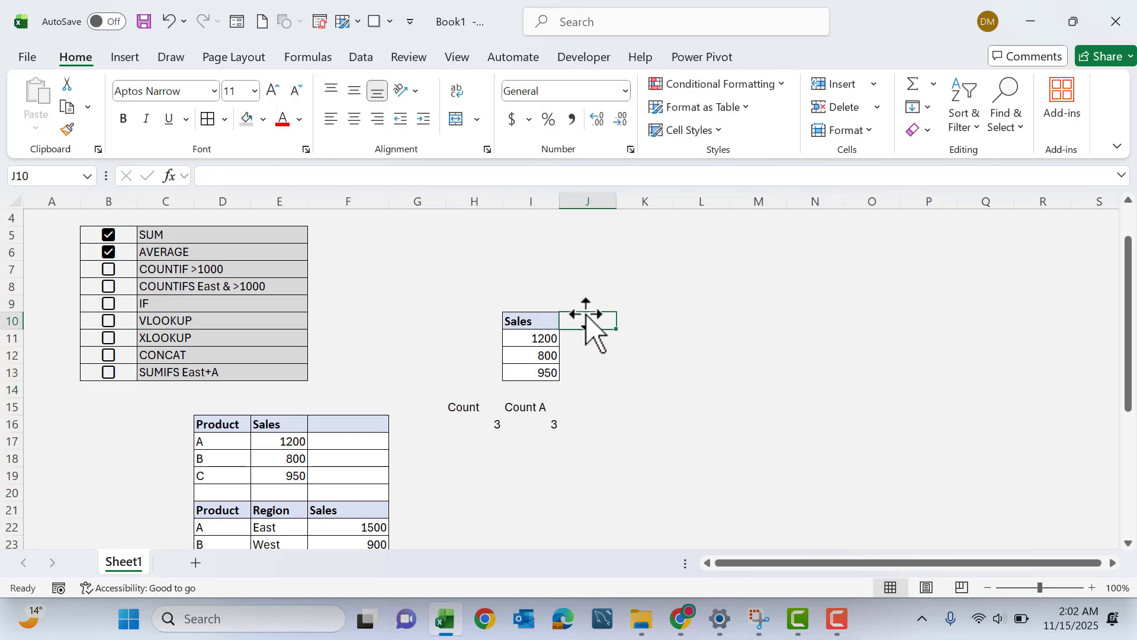
{"action": "type", "text": "Count"}
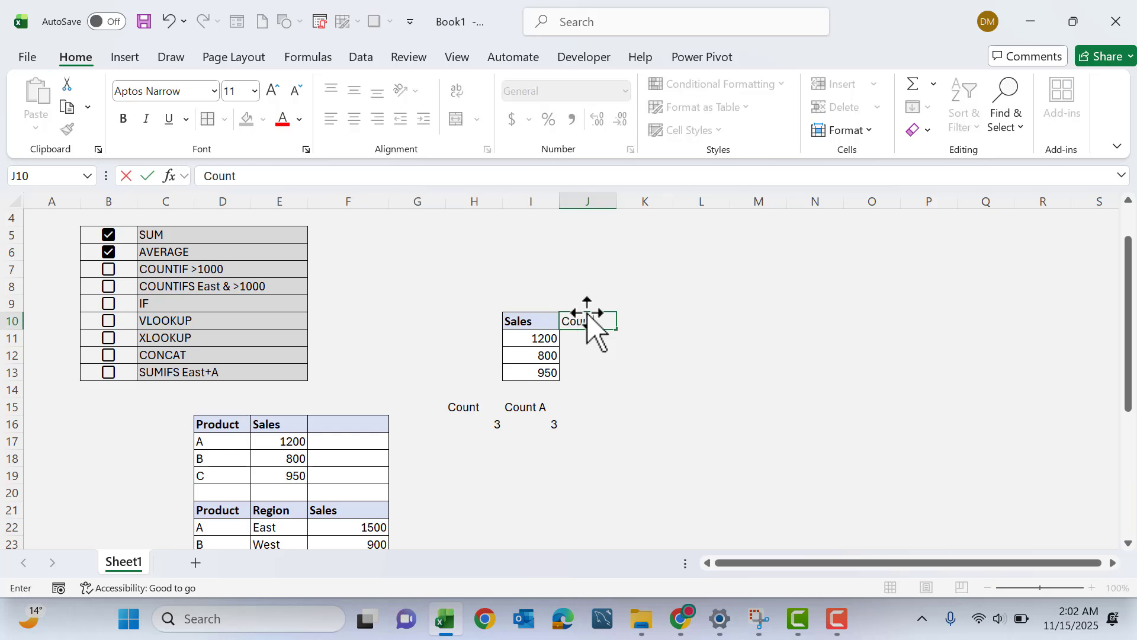
{"action": "type", "text": "IF"}
{"action": "key", "text": "Return"}
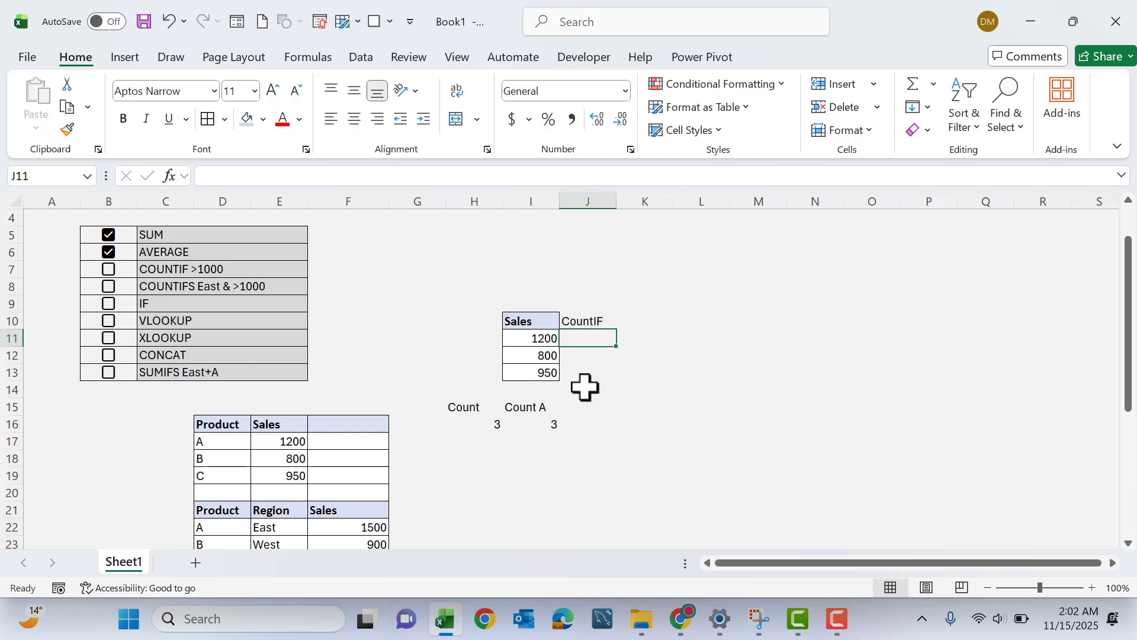
{"action": "left_click", "coordinate": [553, 425]}
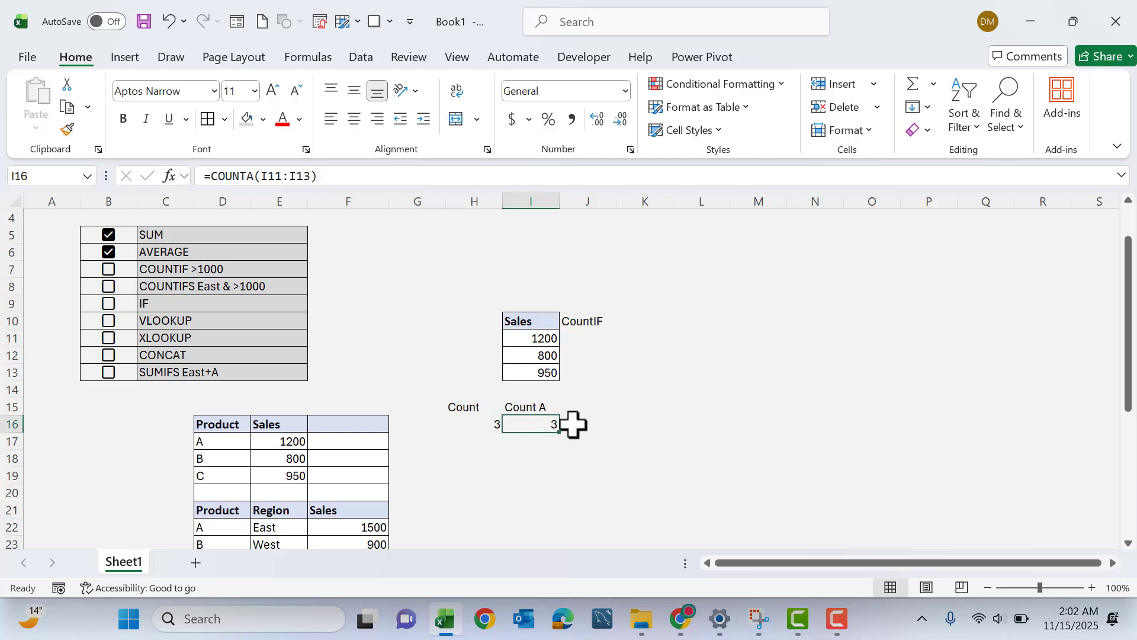
{"action": "left_click", "coordinate": [573, 424]}
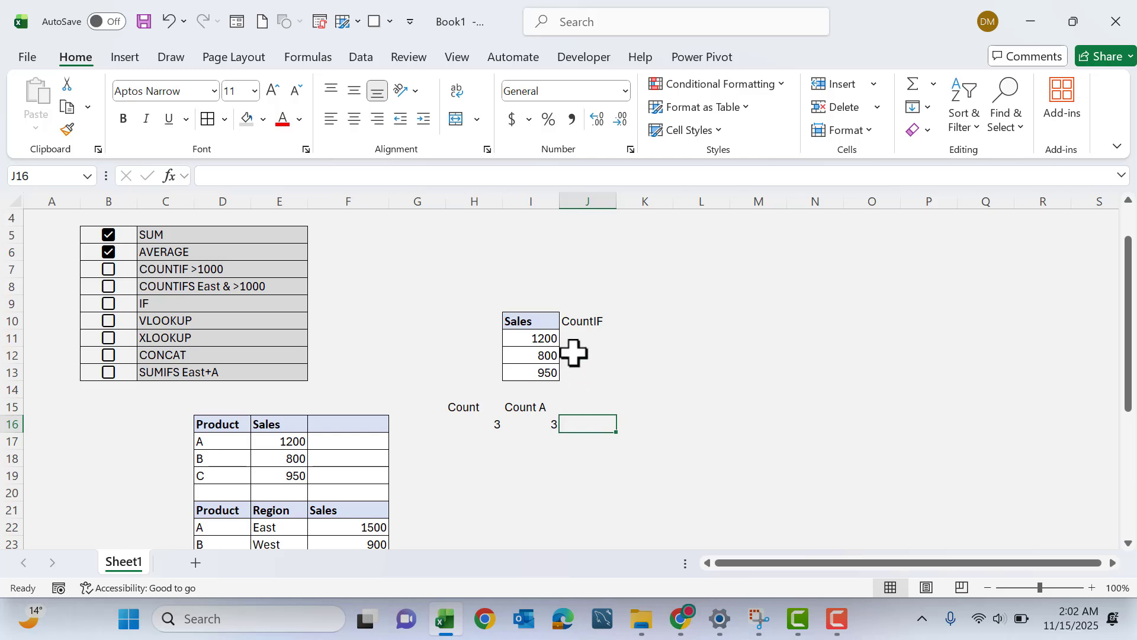
{"action": "left_click", "coordinate": [572, 335]}
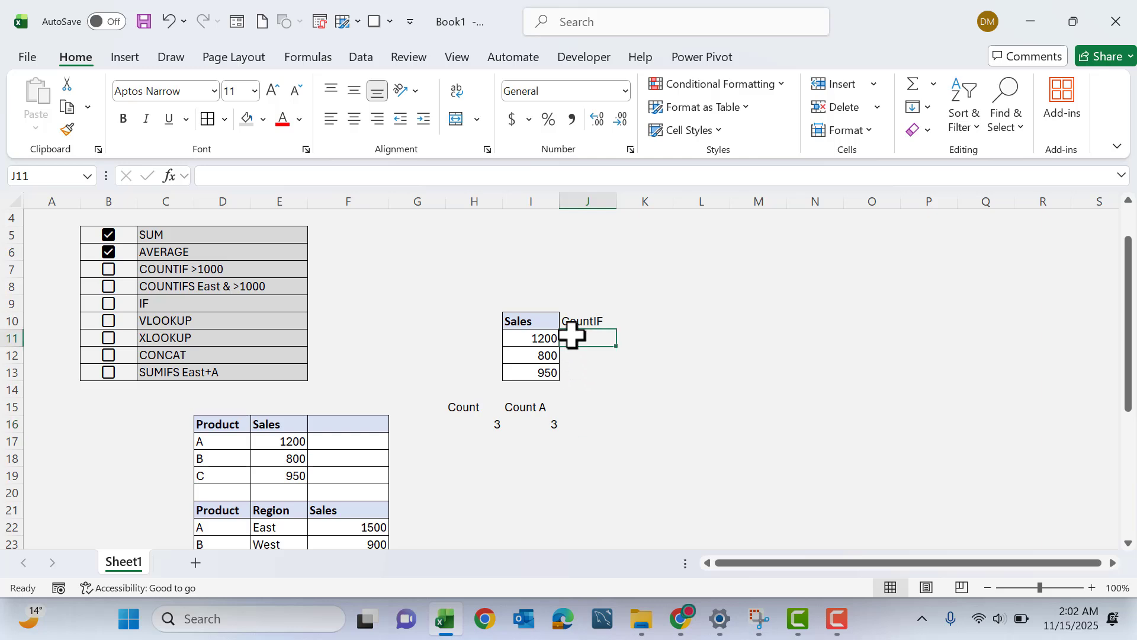
{"action": "left_click", "coordinate": [541, 340]}
{"action": "left_click_drag", "start_coordinate": [544, 351], "coordinate": [548, 367]}
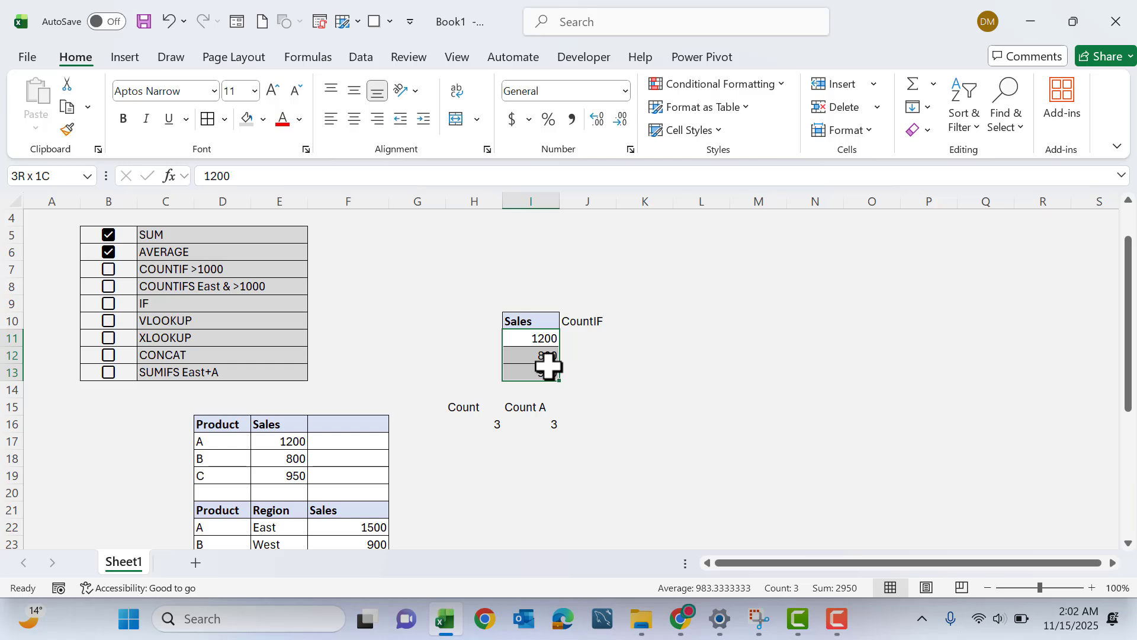
{"action": "left_click", "coordinate": [567, 335]}
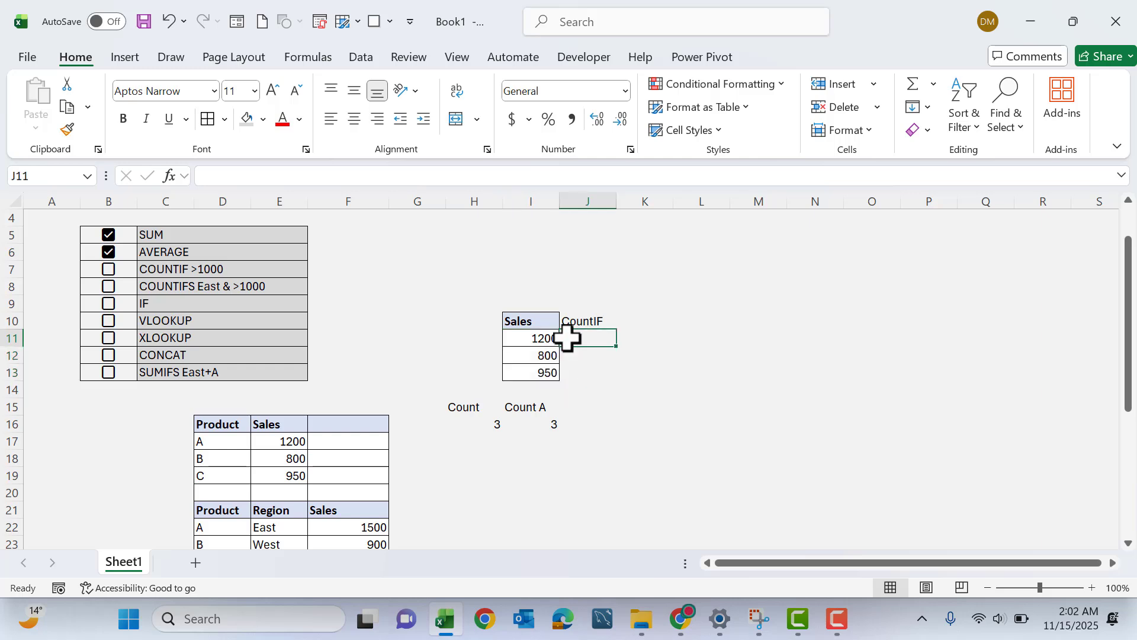
{"action": "left_click", "coordinate": [535, 339]}
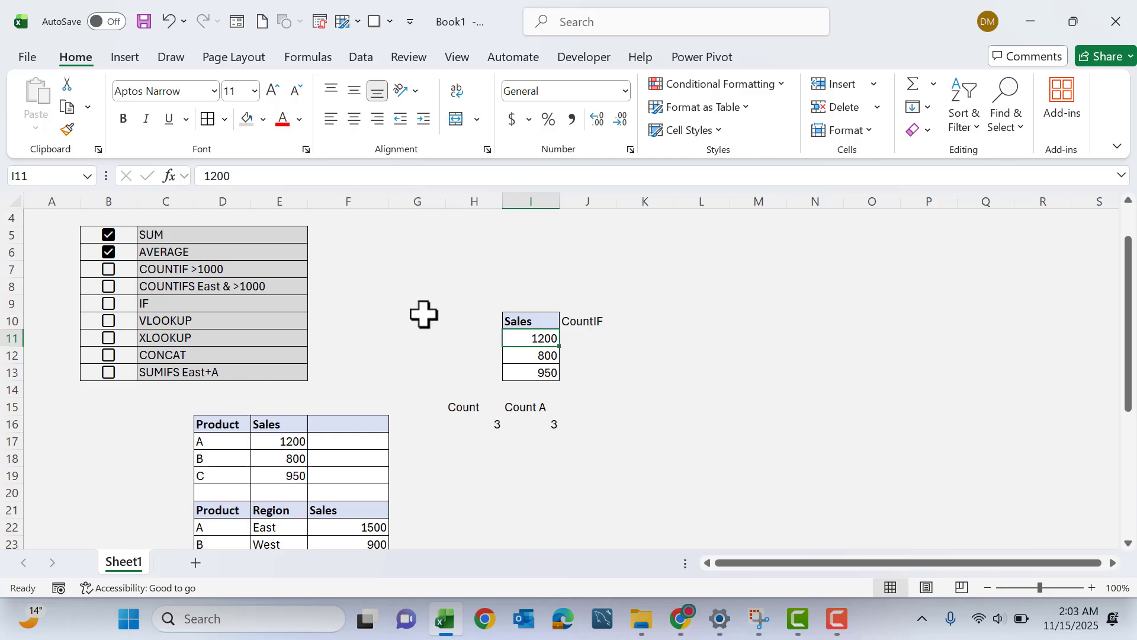
- Enter a COUNTIF formula in J11 that tests cell I11 against the criterion ">1000"
{"action": "left_click", "coordinate": [581, 337]}
{"action": "type", "text": "="}
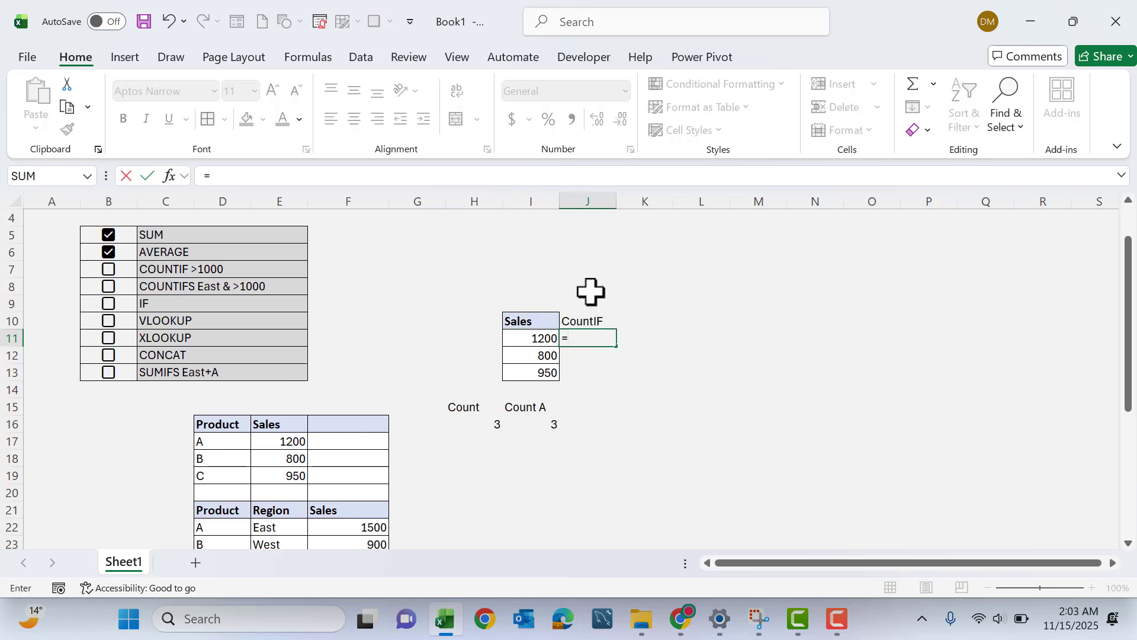
{"action": "type", "text": "if"}
{"action": "key", "text": "BackSpace"}
{"action": "key", "text": "BackSpace"}
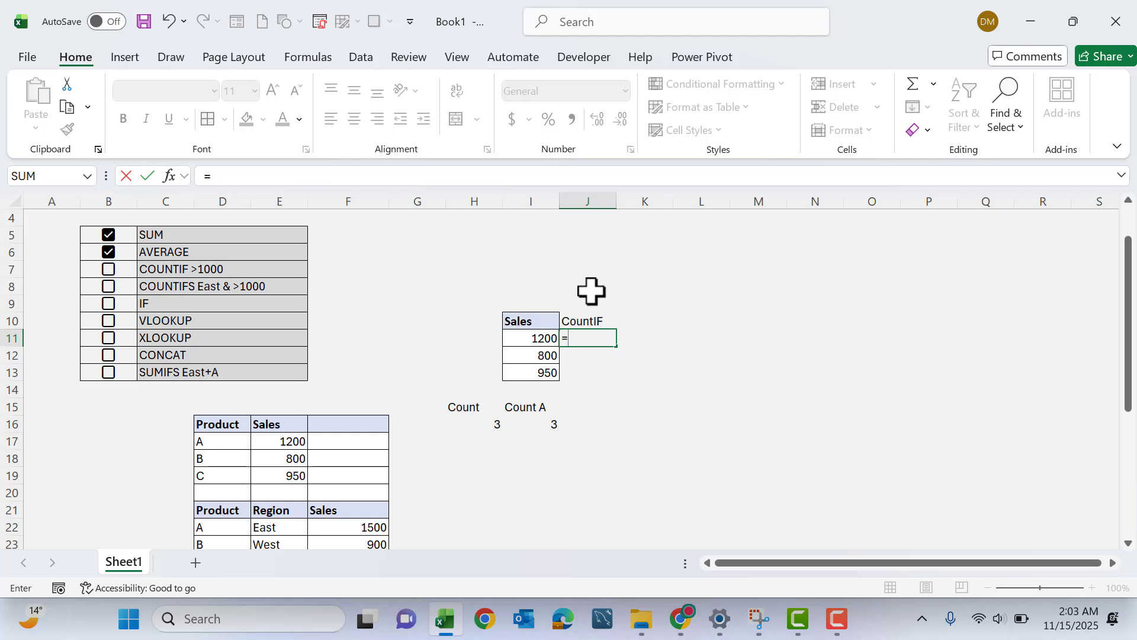
{"action": "type", "text": "countif"}
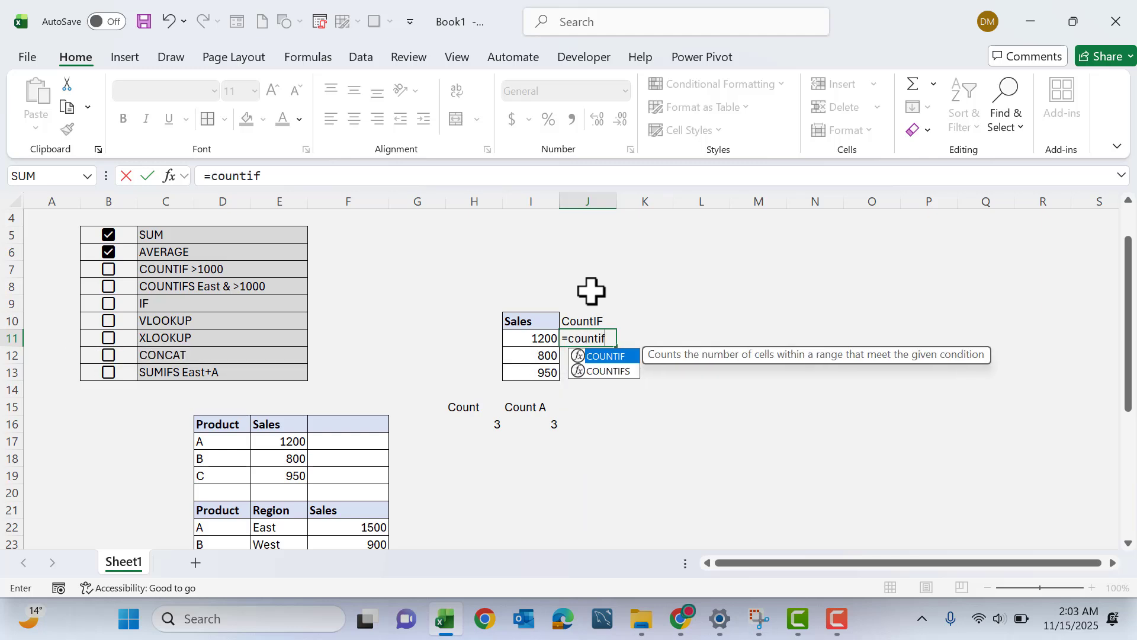
{"action": "double_click", "coordinate": [598, 356]}
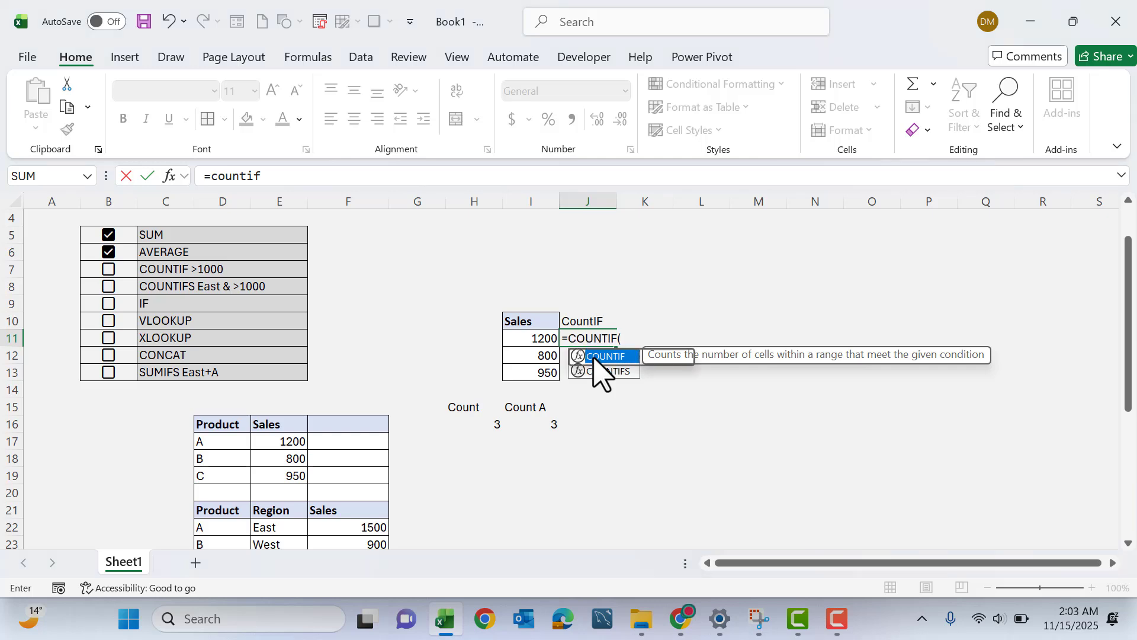
{"action": "left_click", "coordinate": [521, 339]}
{"action": "type", "text": ","}
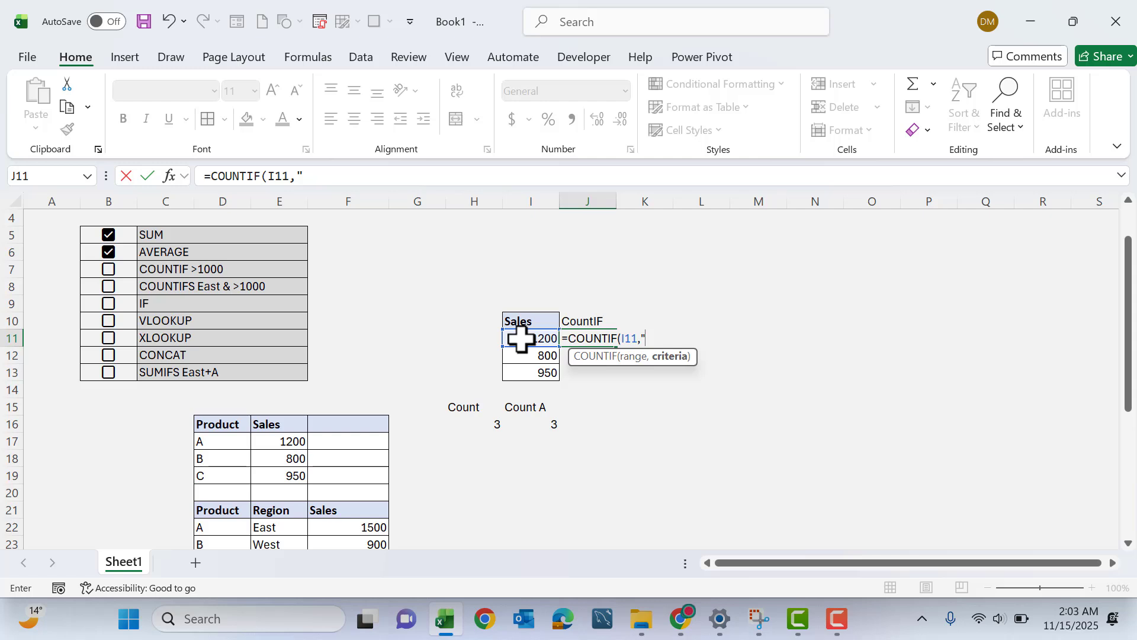
{"action": "type", "text": "\">1000\""}
{"action": "key", "text": "Return"}
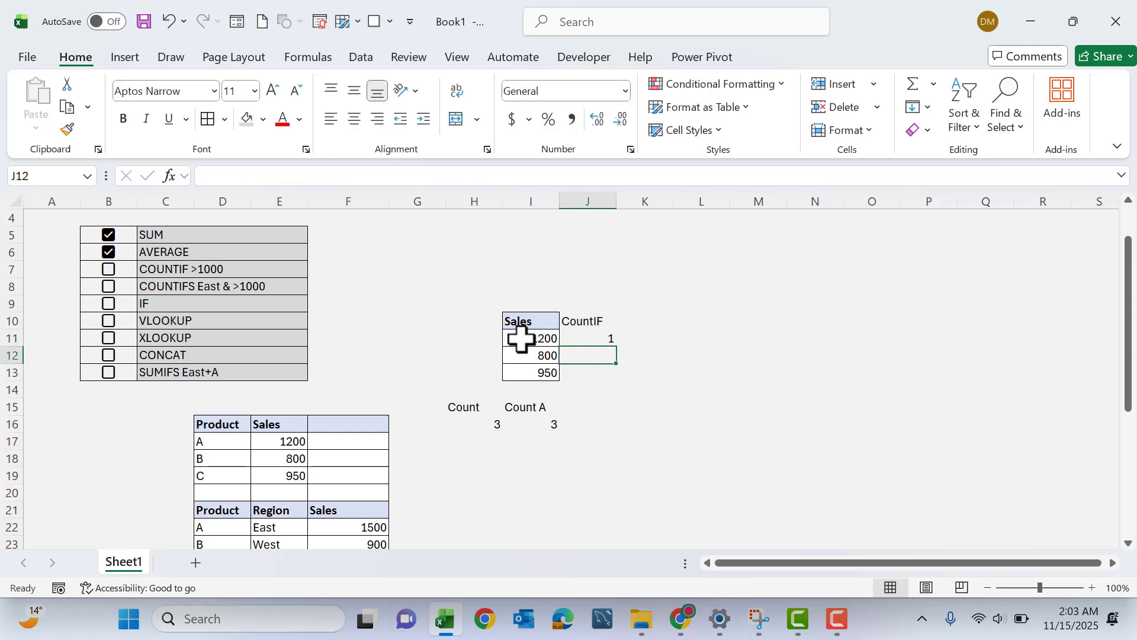
- Extend the range of the COUNTIF formula in J11 to I11:I13
{"action": "left_click", "coordinate": [600, 339]}
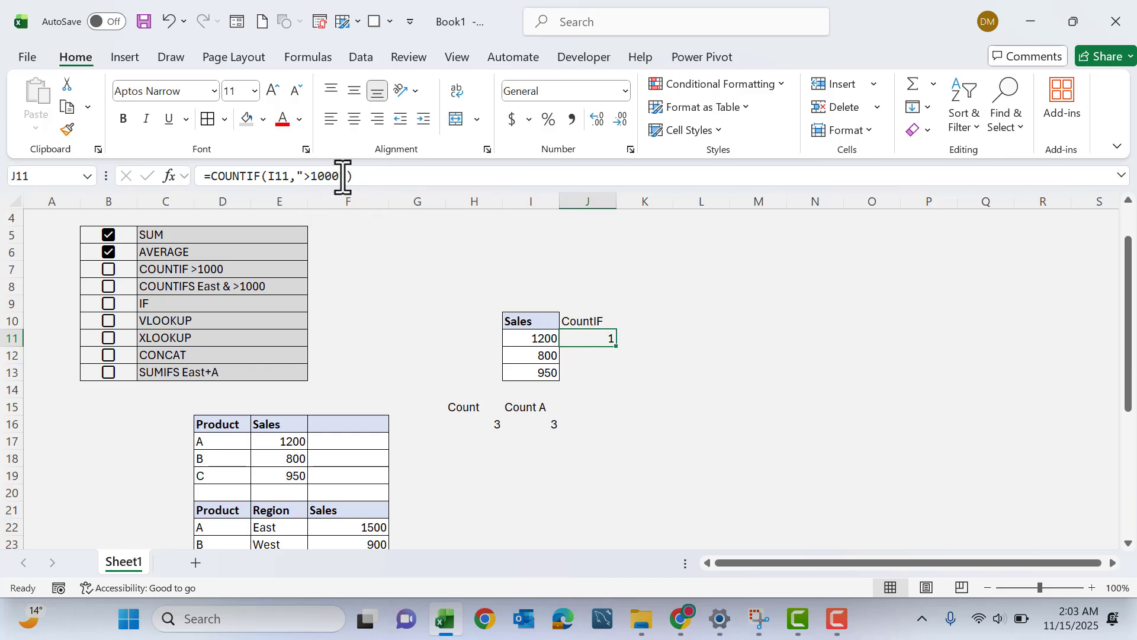
{"action": "left_click", "coordinate": [319, 176]}
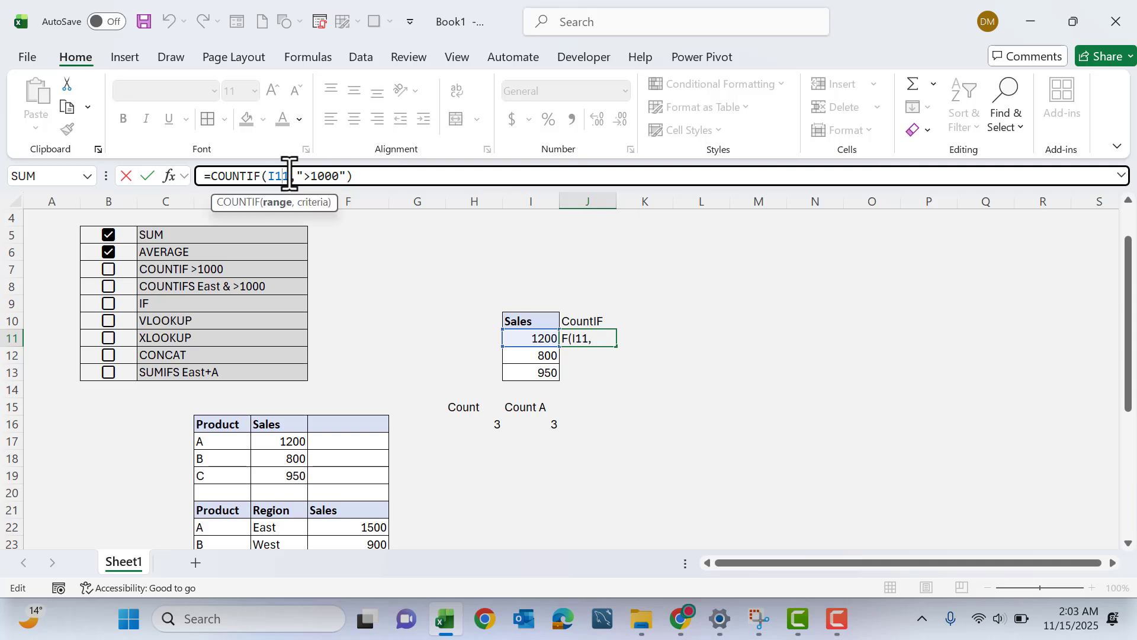
{"action": "key", "text": "Return"}
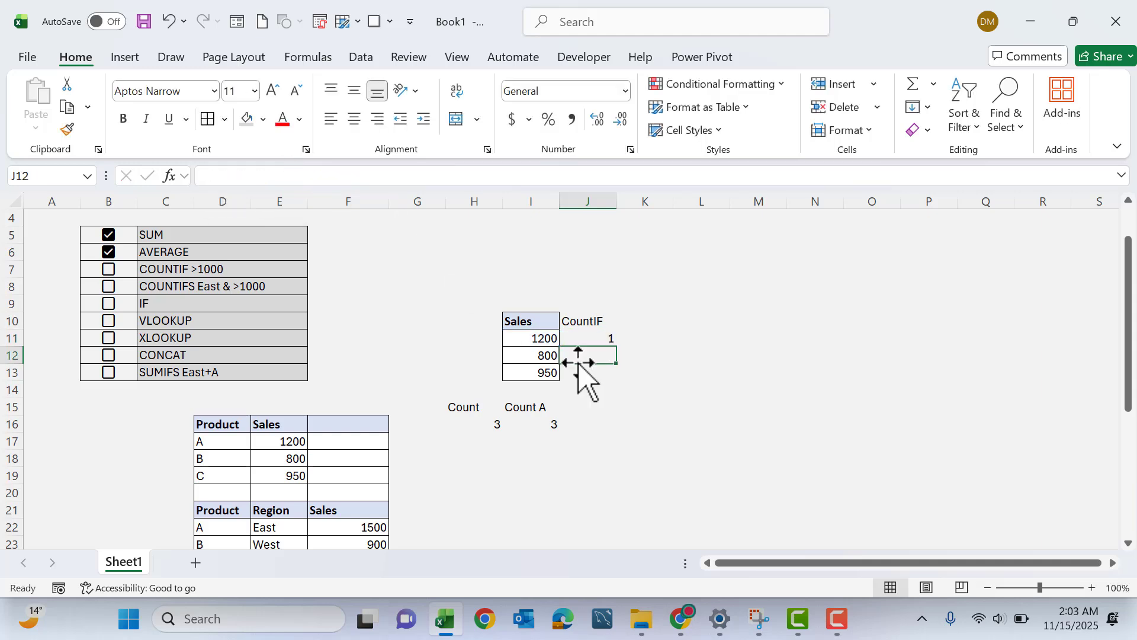
{"action": "left_click", "coordinate": [586, 339]}
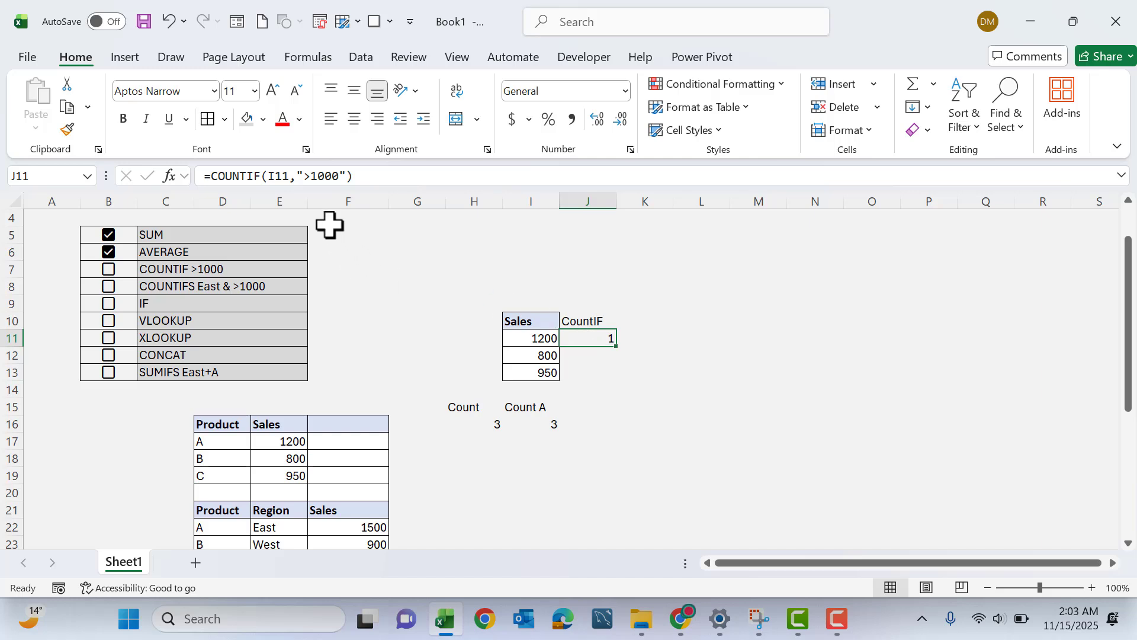
{"action": "left_click", "coordinate": [290, 176]}
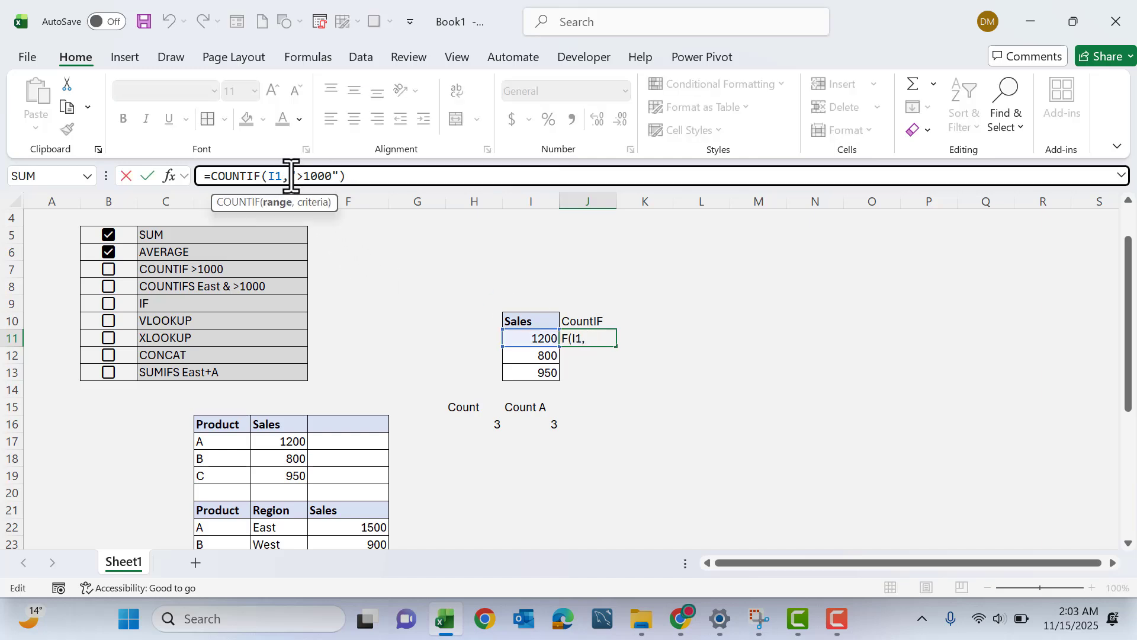
{"action": "key", "text": "BackSpace"}
{"action": "key", "text": "BackSpace"}
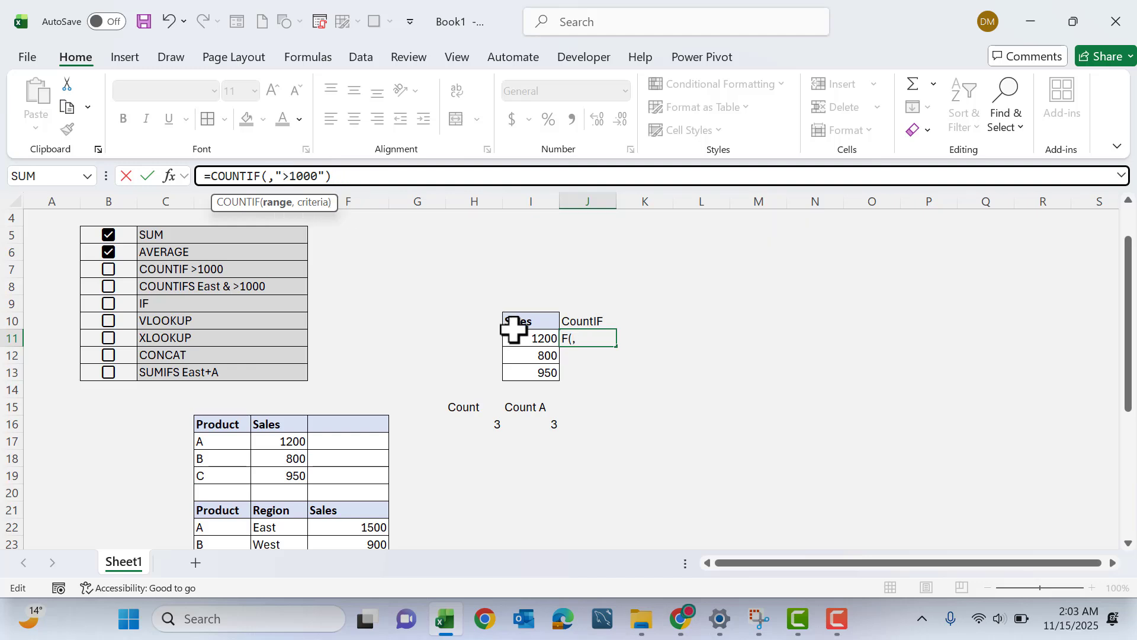
{"action": "left_click_drag", "start_coordinate": [519, 335], "coordinate": [518, 368]}
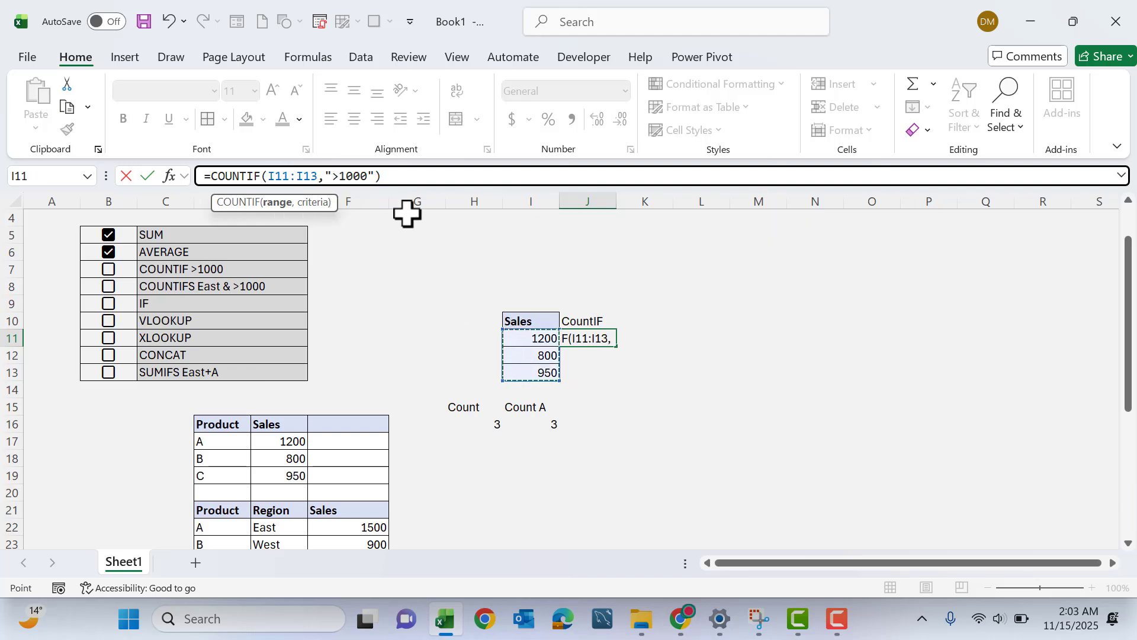
{"action": "key", "text": "Return"}
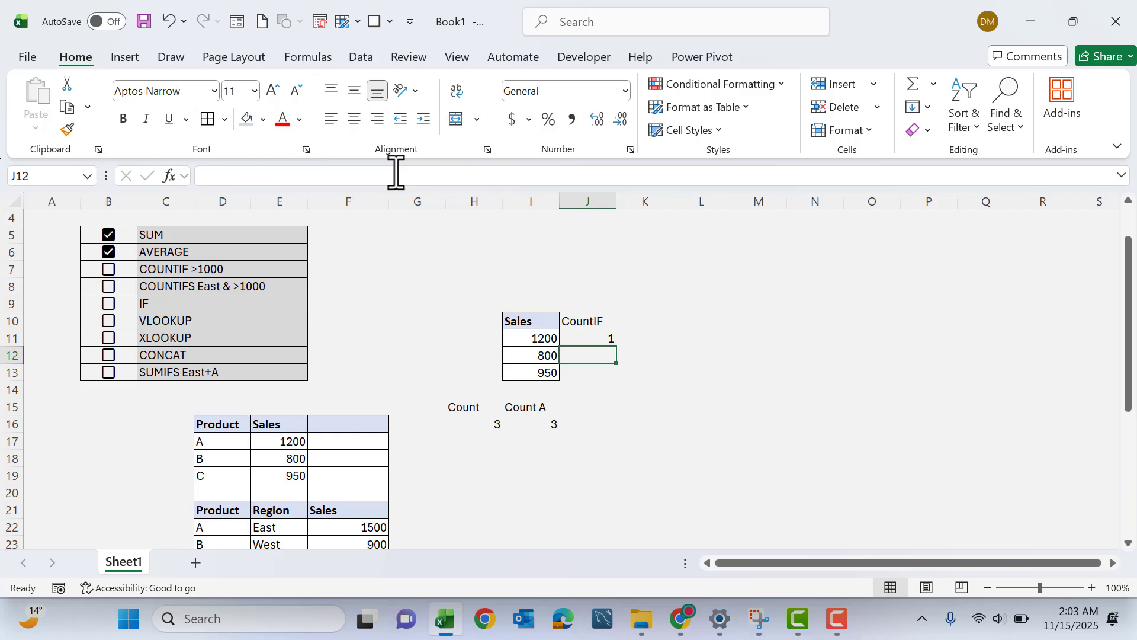
- Change the criterion of the COUNTIF formula in J11 to ">500"
{"action": "left_click", "coordinate": [585, 337]}
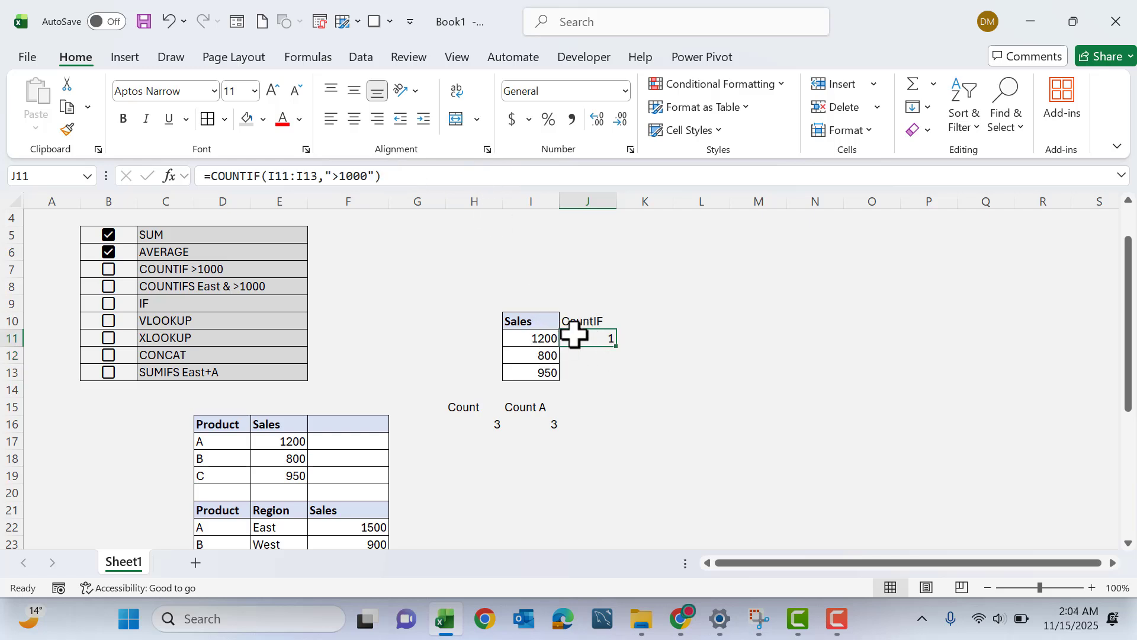
{"action": "left_click_drag", "start_coordinate": [373, 175], "coordinate": [351, 176]}
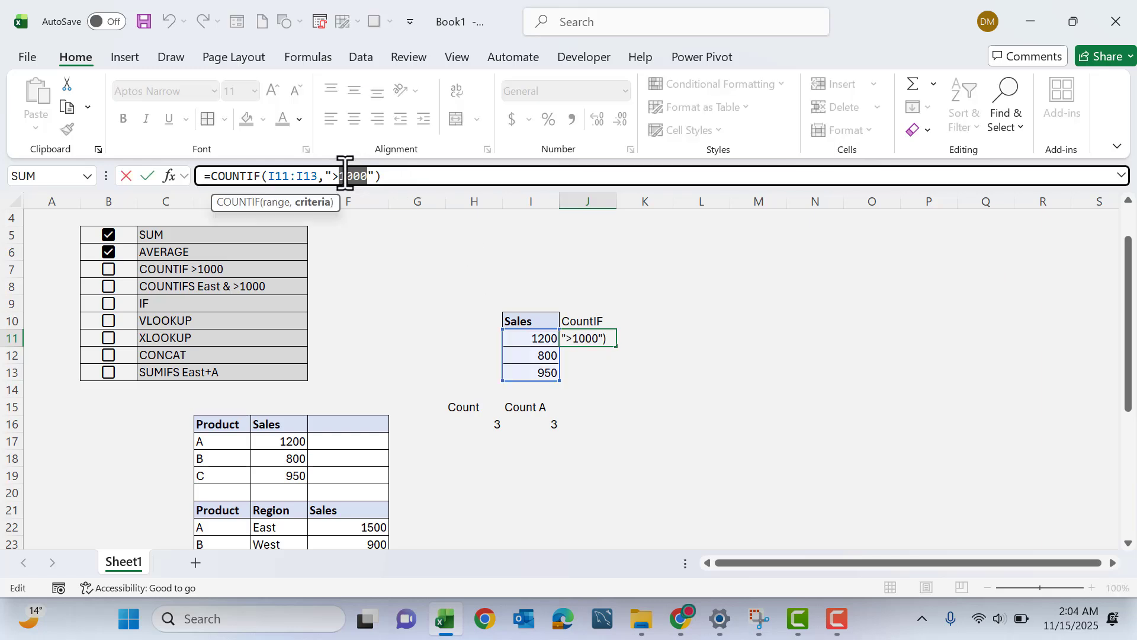
{"action": "type", "text": "50"}
{"action": "key", "text": "Return"}
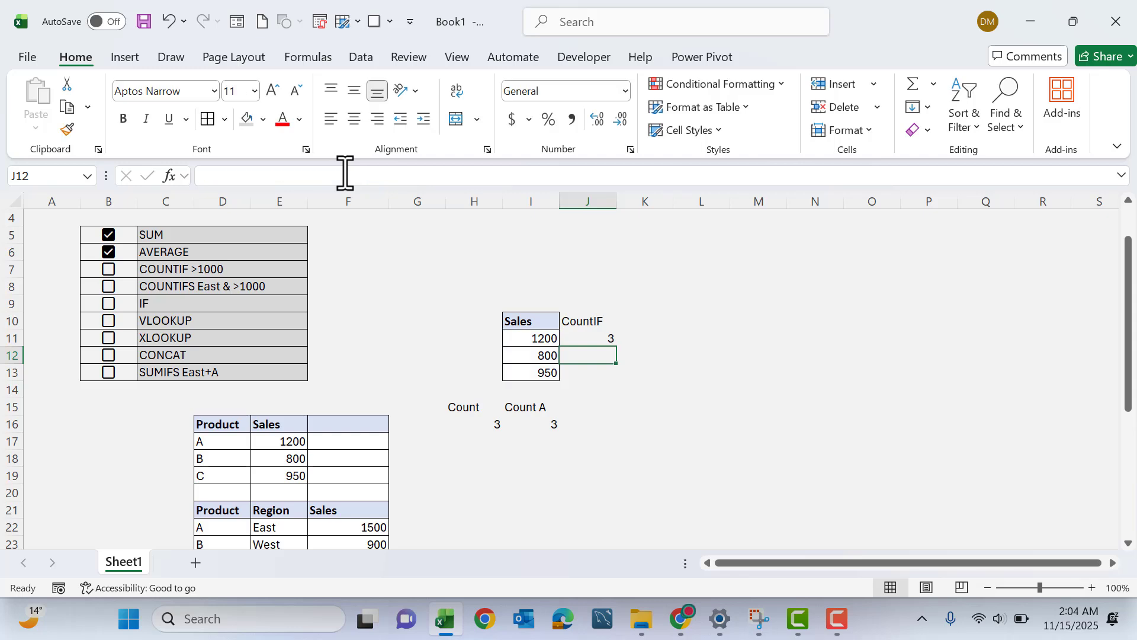
- Change the criterion of the COUNTIF formula in J11 to ">1500"
{"action": "left_click", "coordinate": [590, 336]}
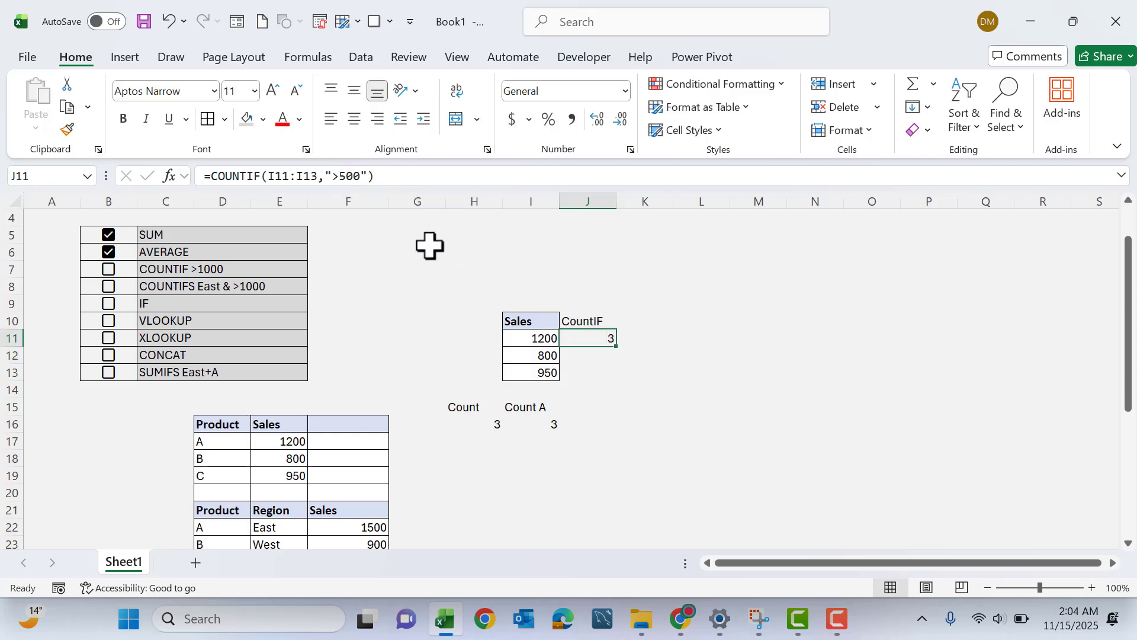
{"action": "left_click", "coordinate": [336, 175]}
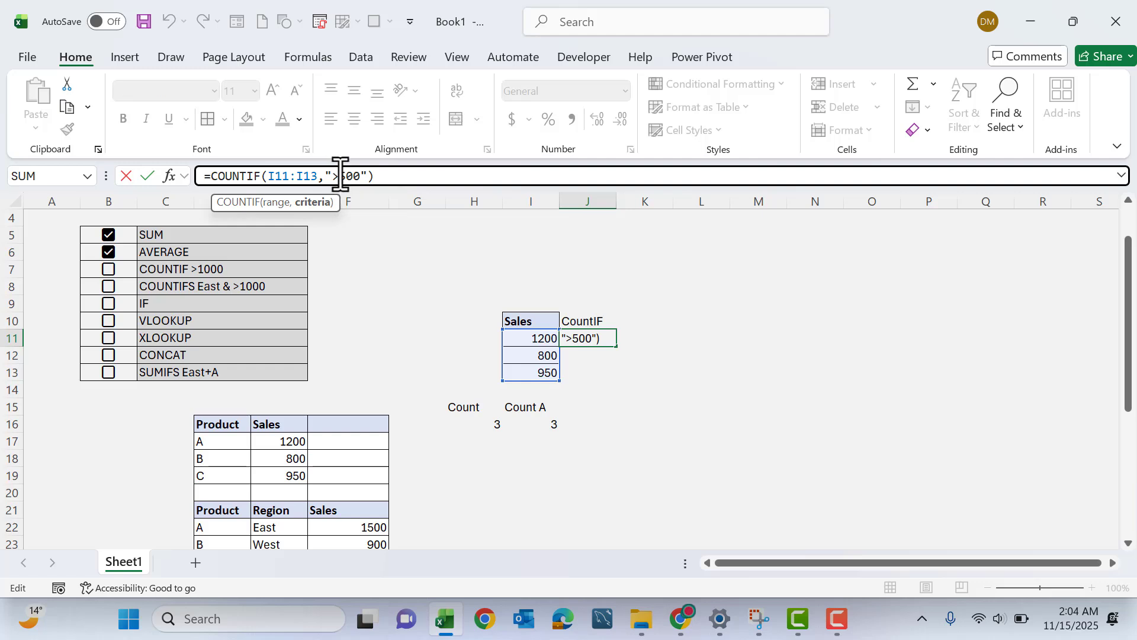
{"action": "type", "text": "2"}
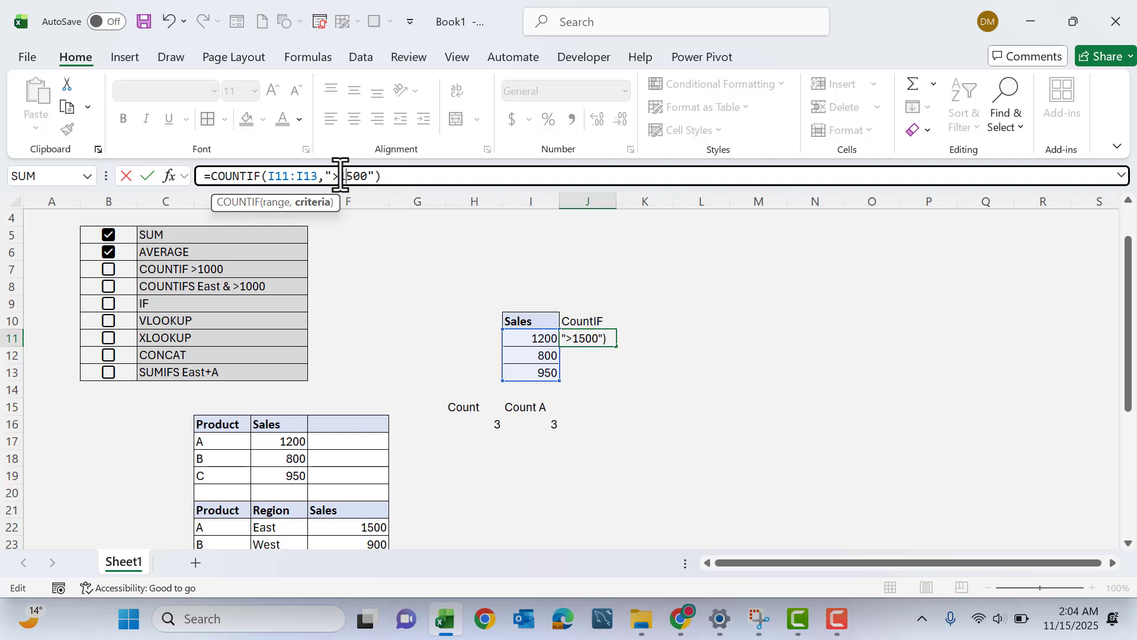
{"action": "key", "text": "Return"}
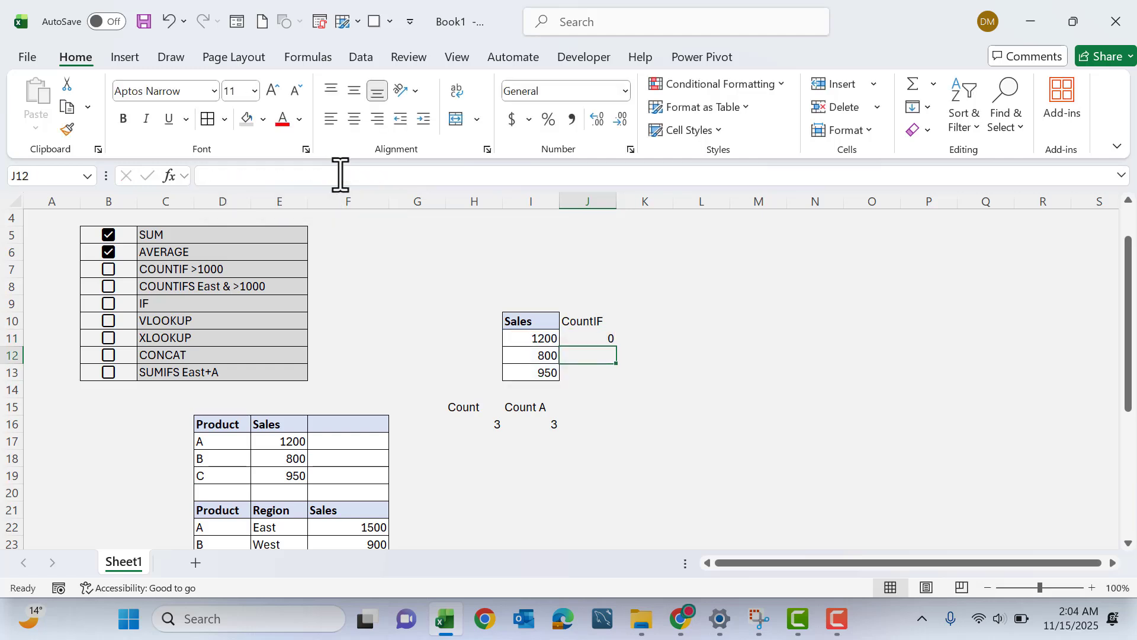
- Move the CountIF label and its formula from J10:J11 to J15:J16, beside the Count A results
{"action": "left_click", "coordinate": [599, 335]}
{"action": "left_click", "coordinate": [538, 372]}
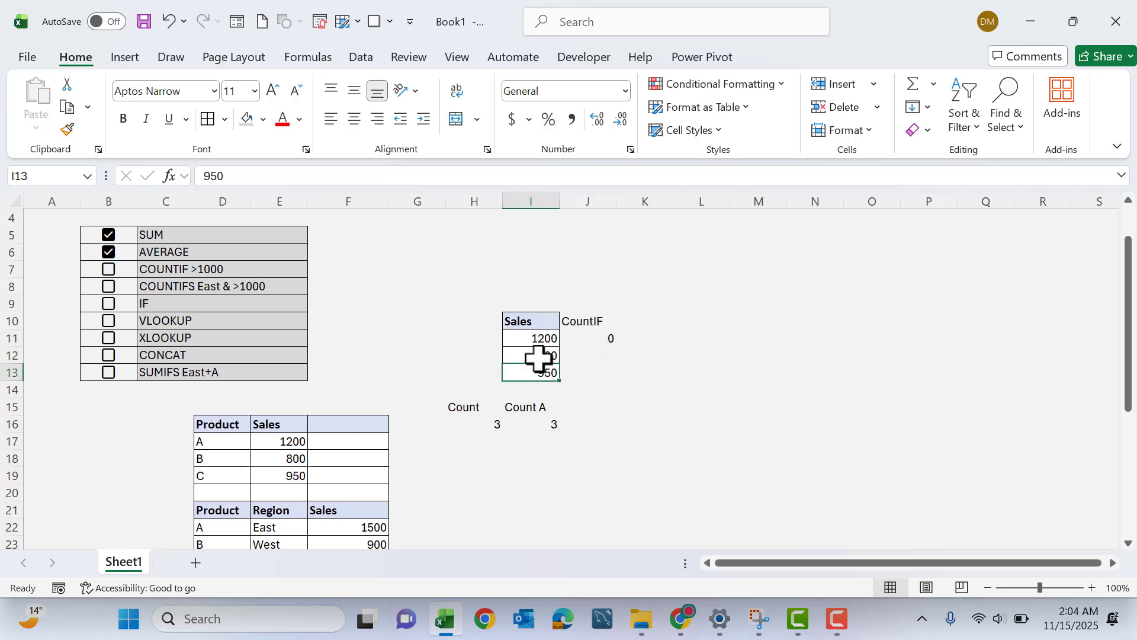
{"action": "left_click_drag", "start_coordinate": [538, 357], "coordinate": [540, 335]}
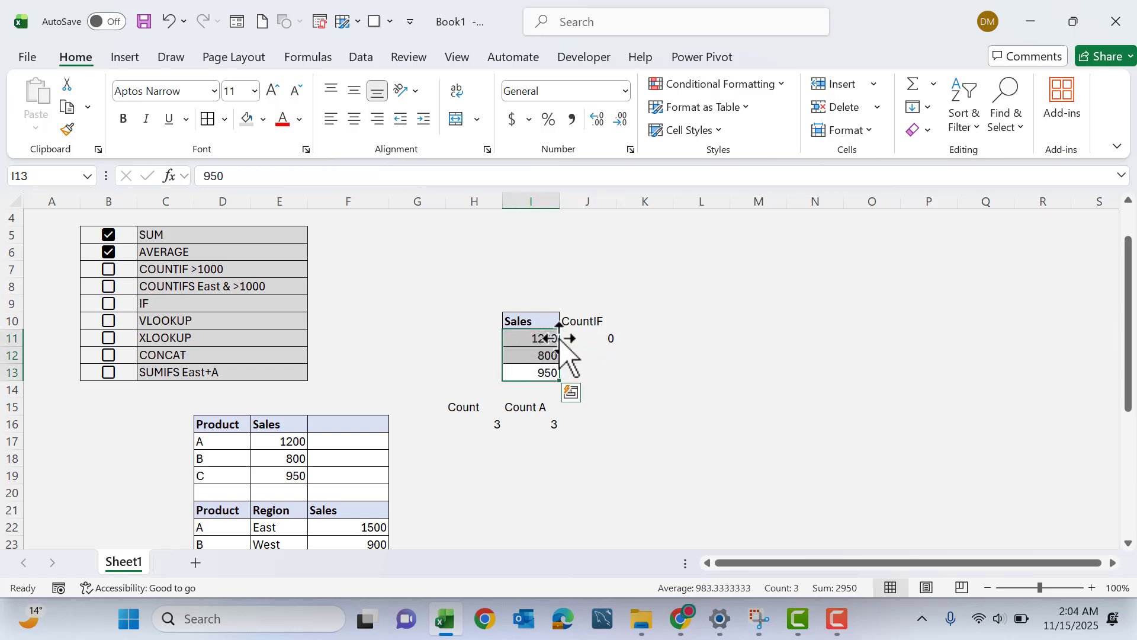
{"action": "left_click", "coordinate": [618, 358]}
{"action": "left_click", "coordinate": [599, 338]}
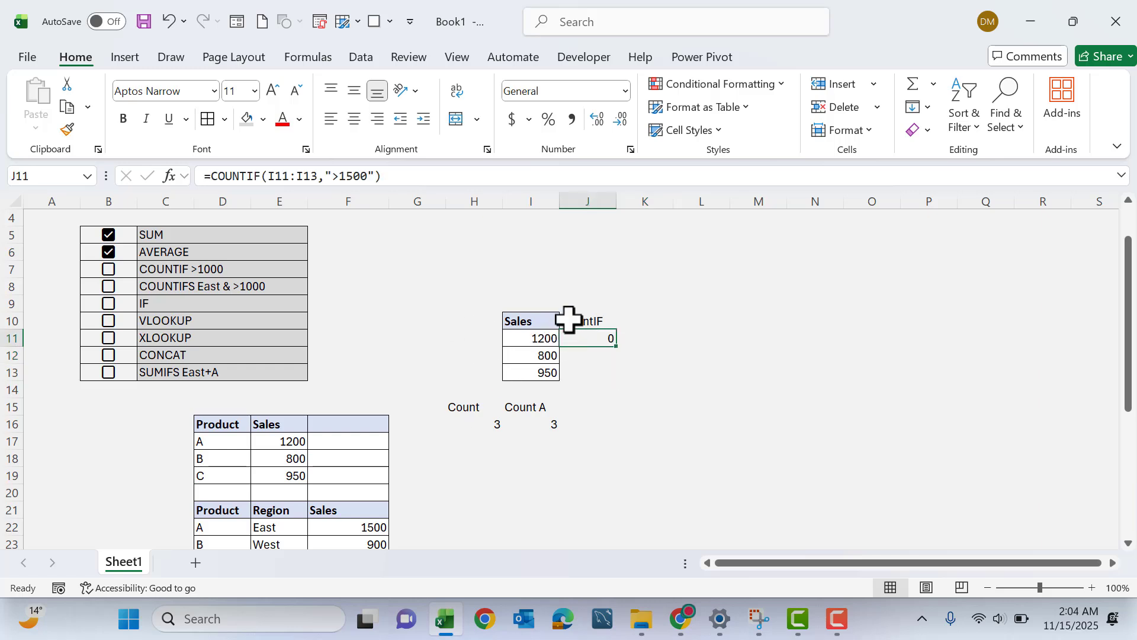
{"action": "left_click_drag", "start_coordinate": [569, 320], "coordinate": [602, 416]}
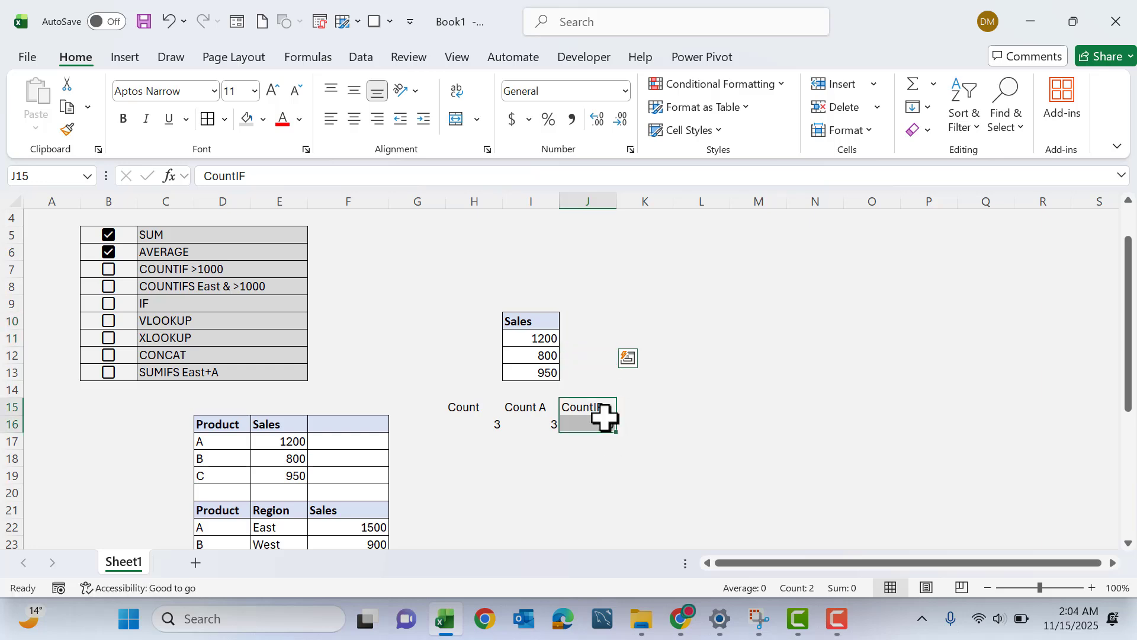
- Mark the COUNTIF >1000 item as done in the formula checklist
{"action": "left_click", "coordinate": [468, 408]}
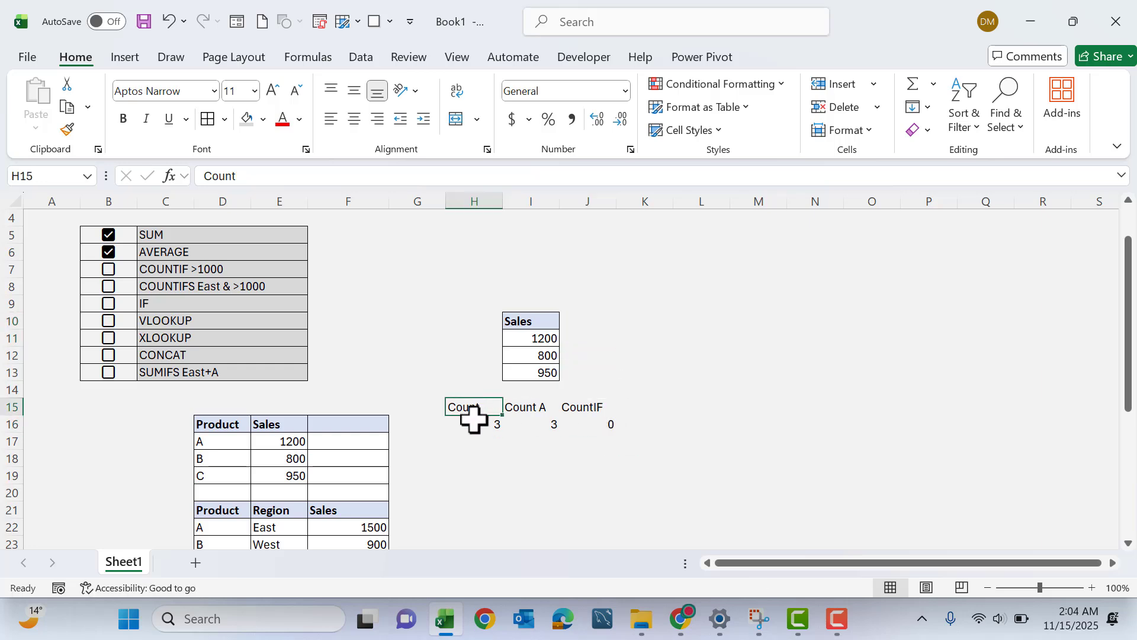
{"action": "left_click", "coordinate": [524, 410]}
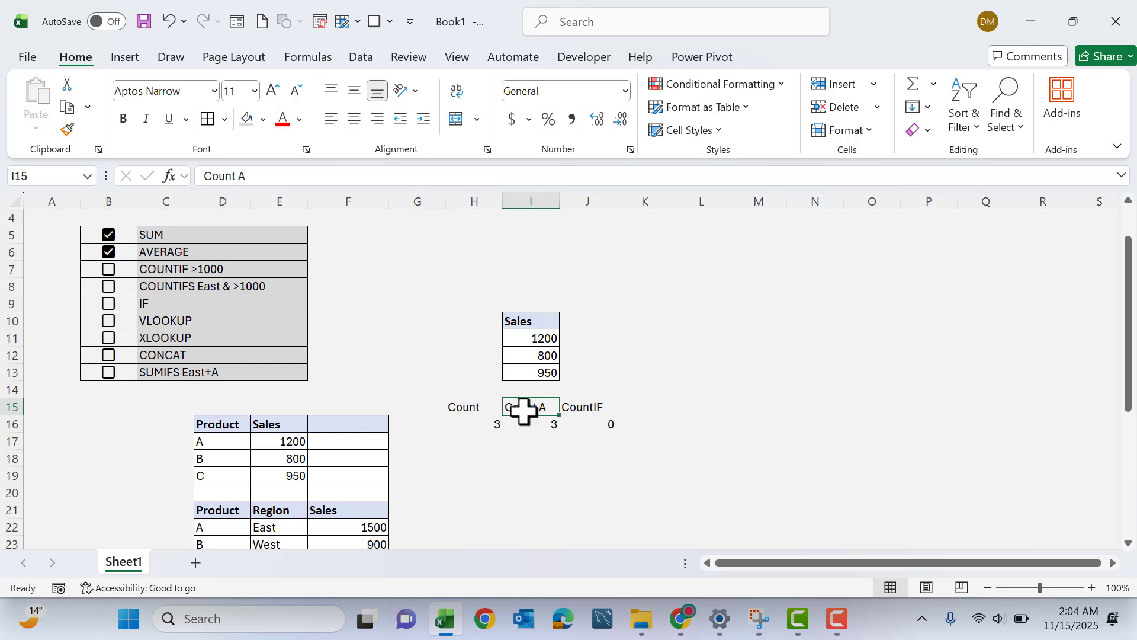
{"action": "left_click", "coordinate": [584, 408]}
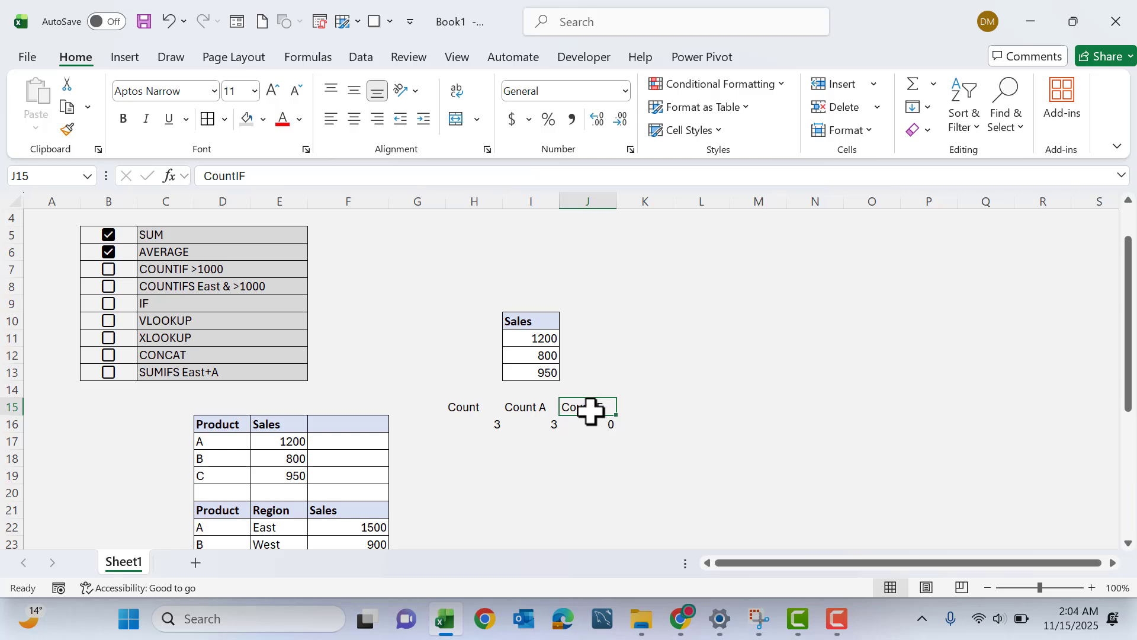
{"action": "left_click", "coordinate": [111, 273]}
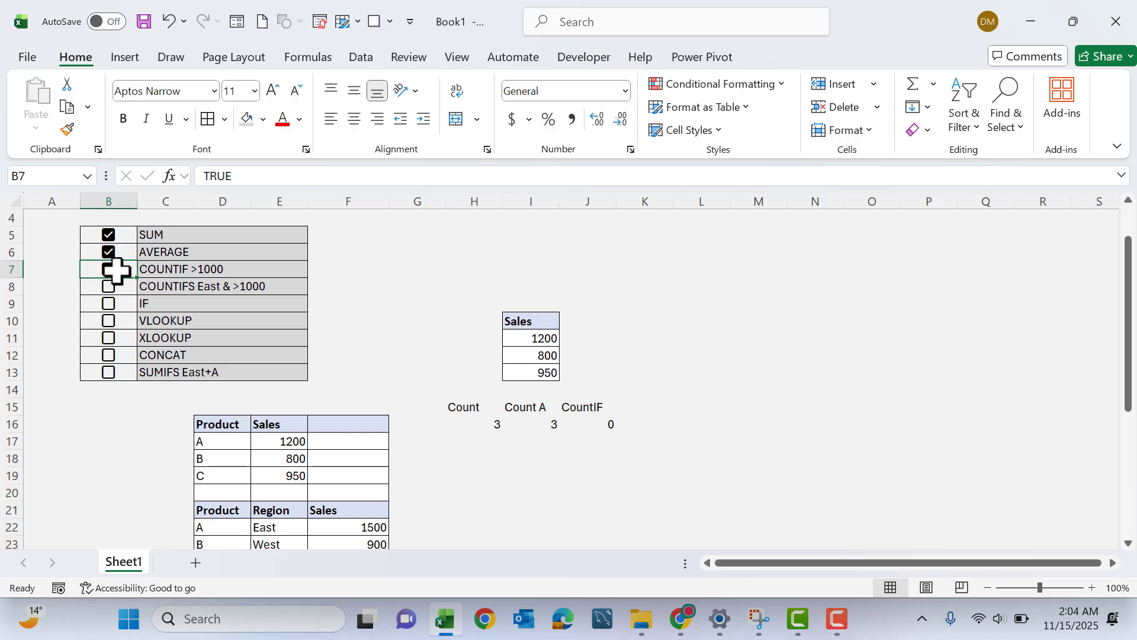
- Examine the Product, Region and Sales columns of the table in D21:F26 for rows meeting several conditions
{"action": "scroll", "coordinate": [312, 305], "scroll_direction": "down", "scroll_amount": 2}
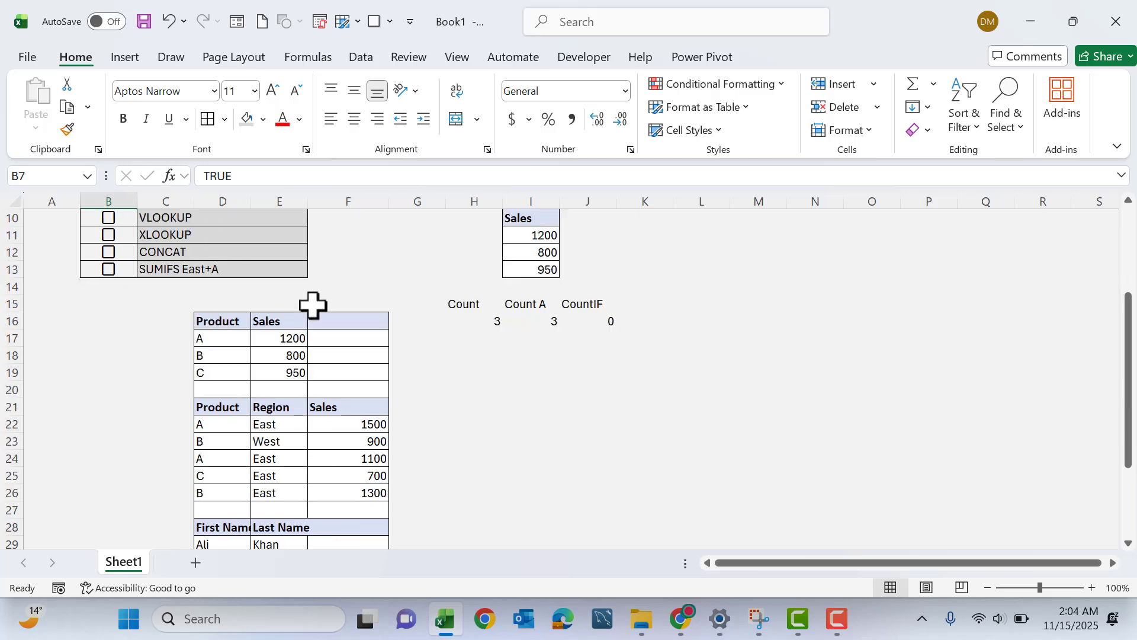
{"action": "scroll", "coordinate": [313, 305], "scroll_direction": "up", "scroll_amount": 1}
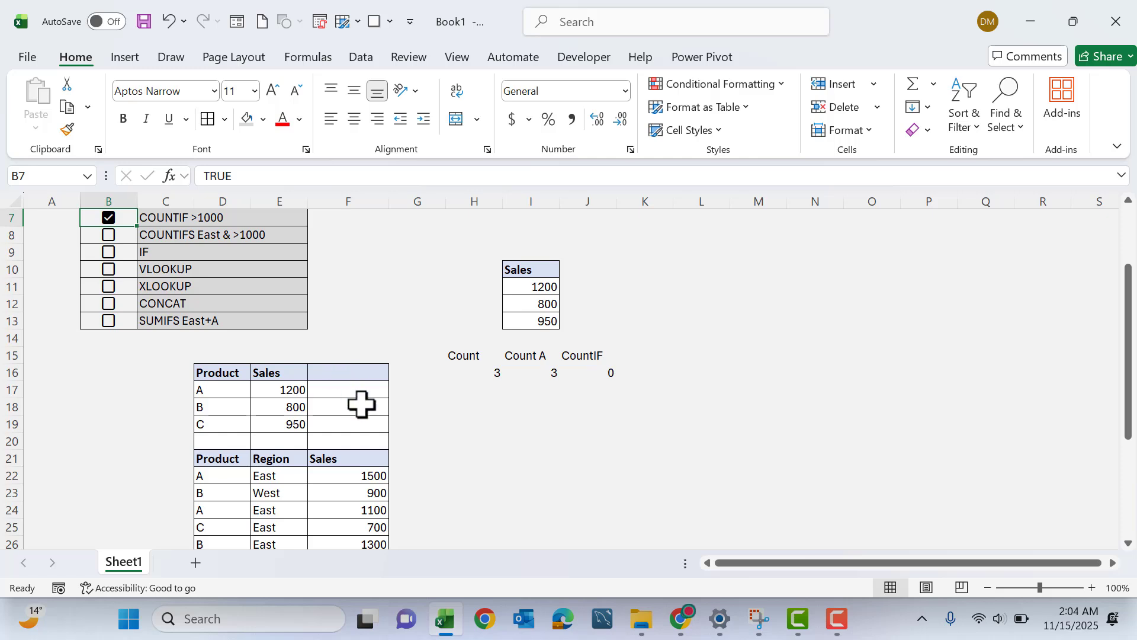
{"action": "scroll", "coordinate": [439, 393], "scroll_direction": "down", "scroll_amount": 1}
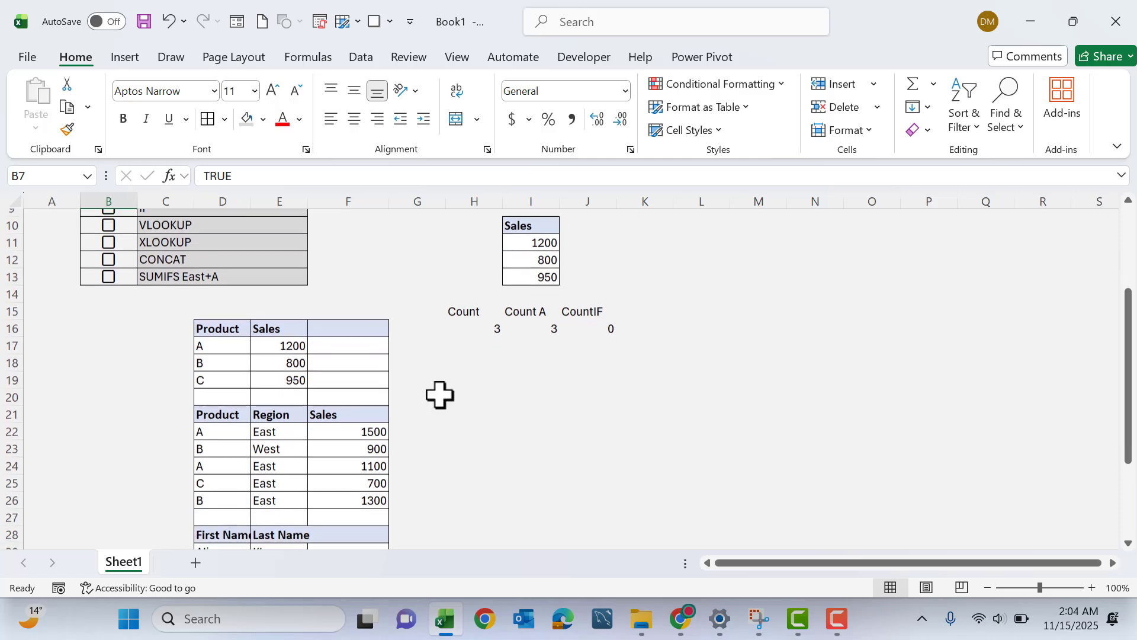
{"action": "left_click", "coordinate": [460, 421]}
{"action": "left_click", "coordinate": [469, 454]}
{"action": "left_click", "coordinate": [467, 438]}
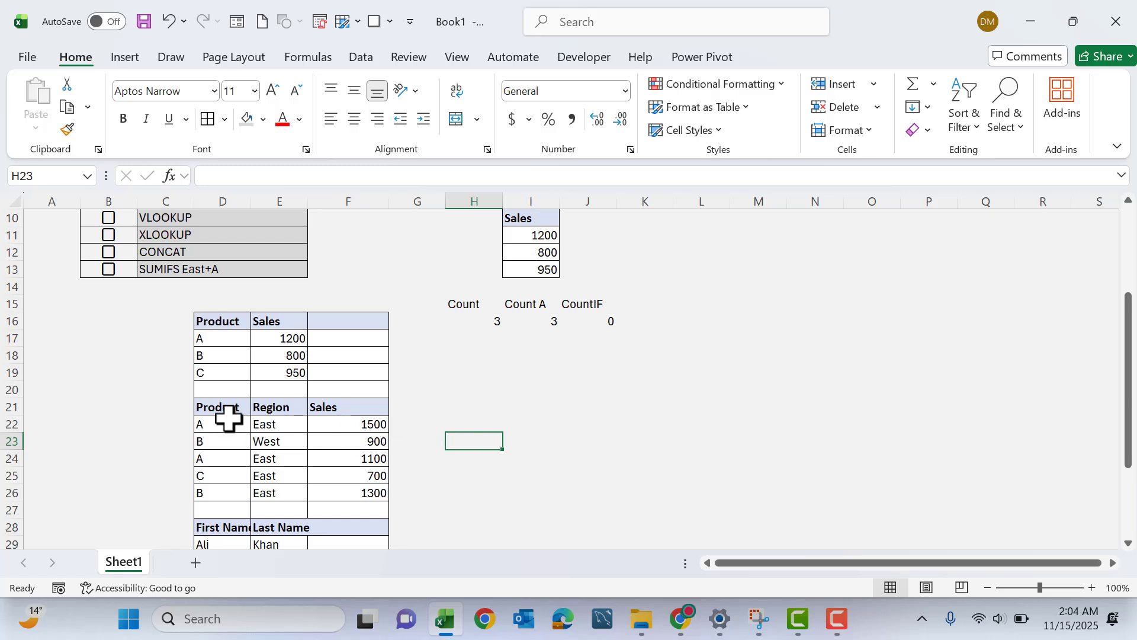
{"action": "left_click_drag", "start_coordinate": [224, 408], "coordinate": [223, 493]}
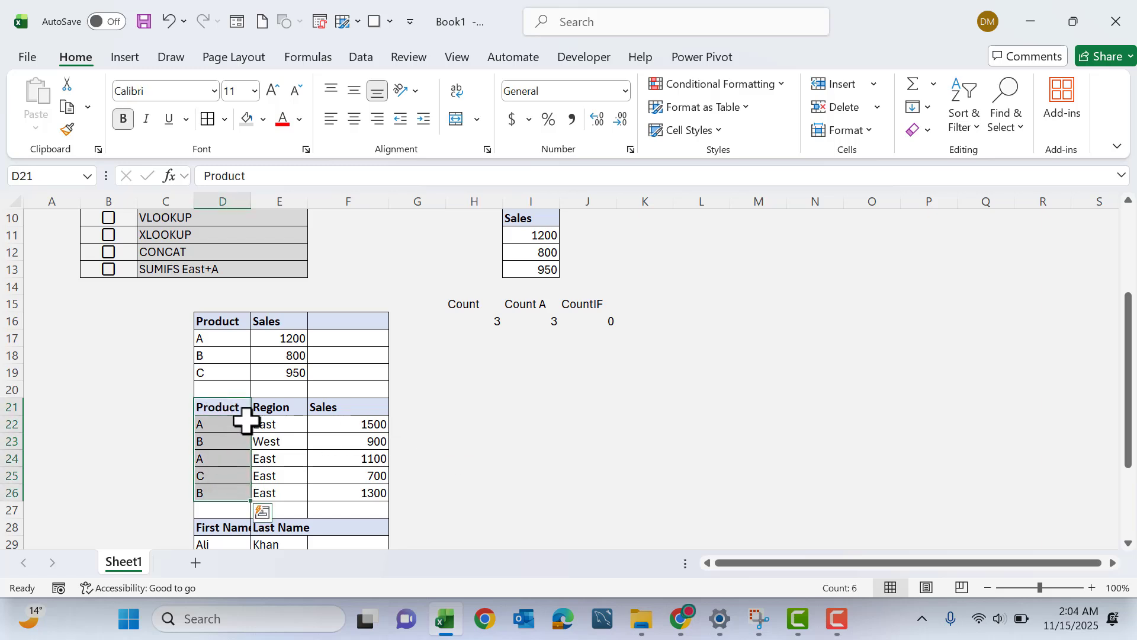
{"action": "left_click_drag", "start_coordinate": [279, 402], "coordinate": [282, 454]}
{"action": "left_click", "coordinate": [326, 399]}
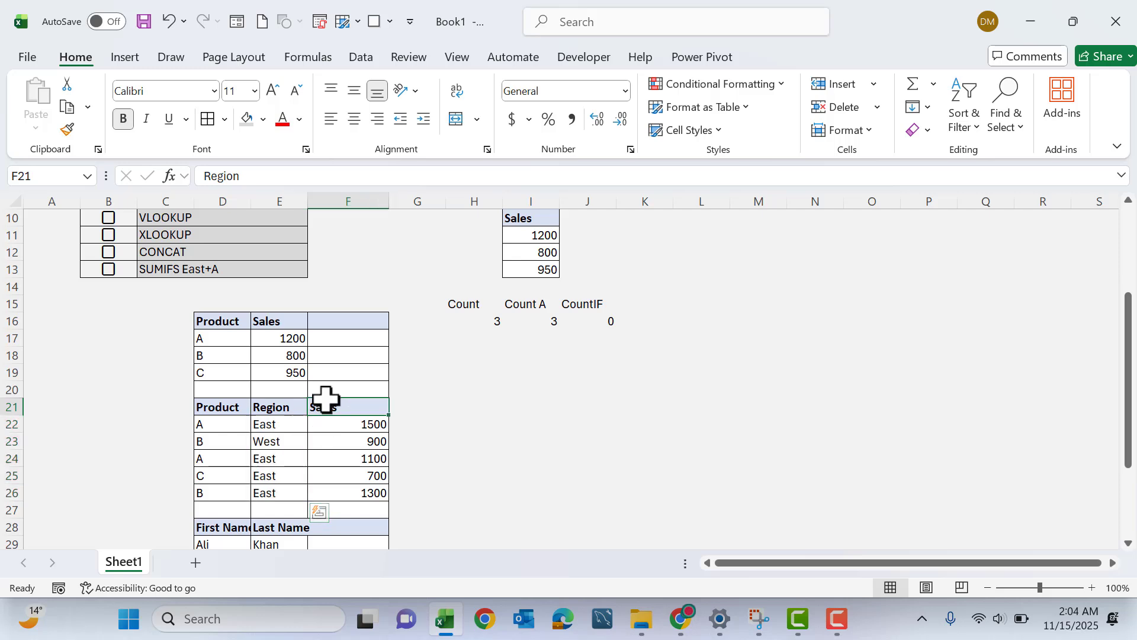
{"action": "left_click_drag", "start_coordinate": [326, 400], "coordinate": [332, 488]}
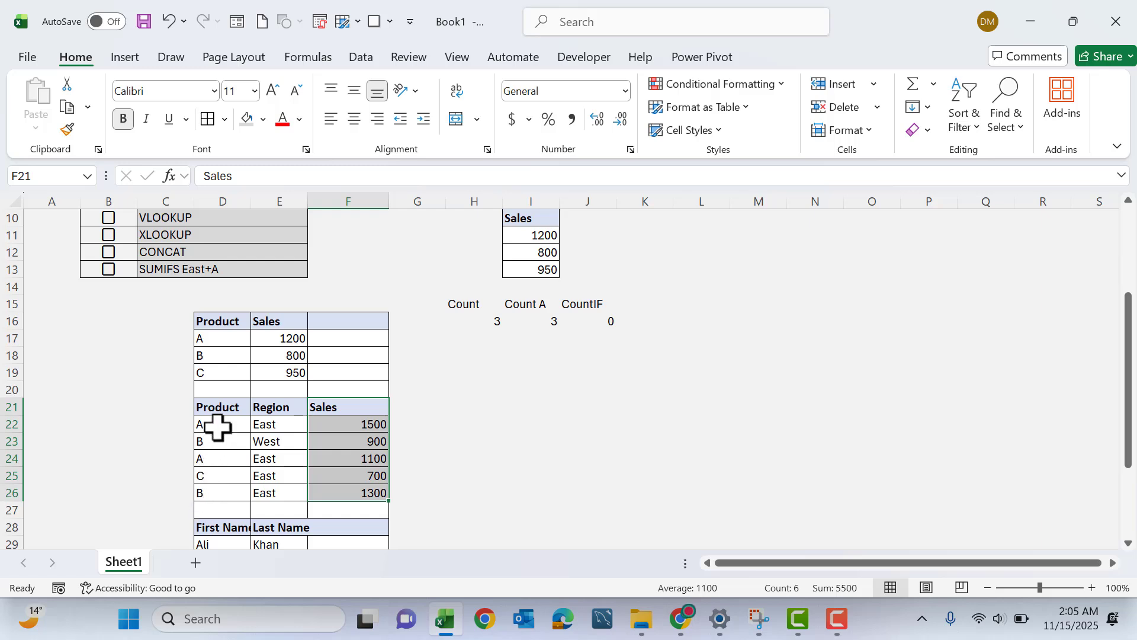
{"action": "left_click", "coordinate": [261, 423]}
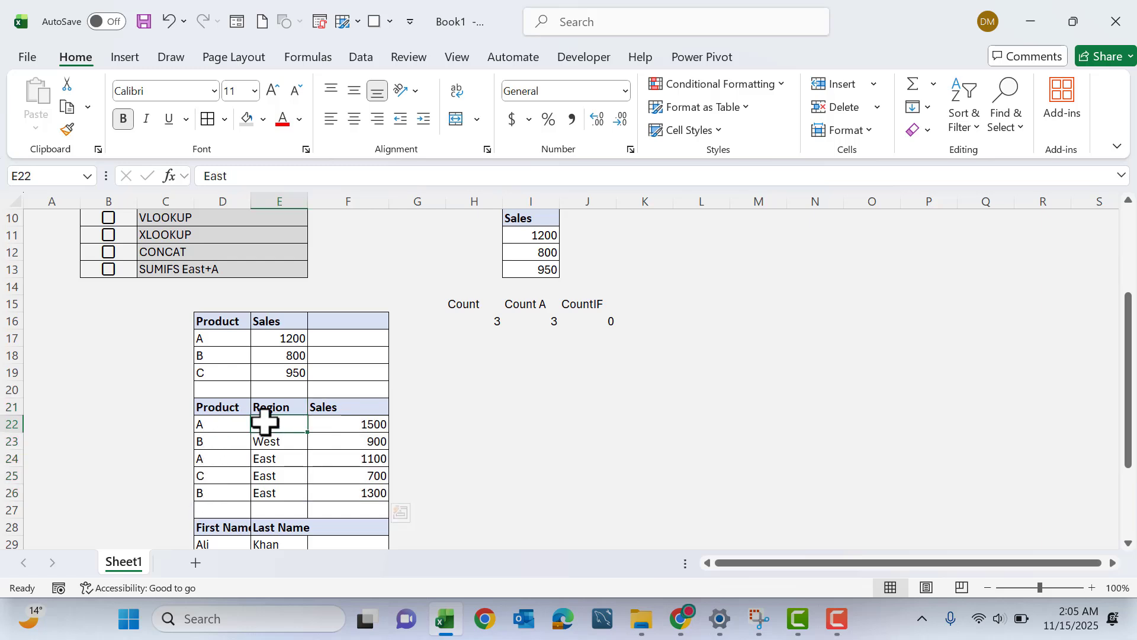
{"action": "left_click", "coordinate": [228, 425]}
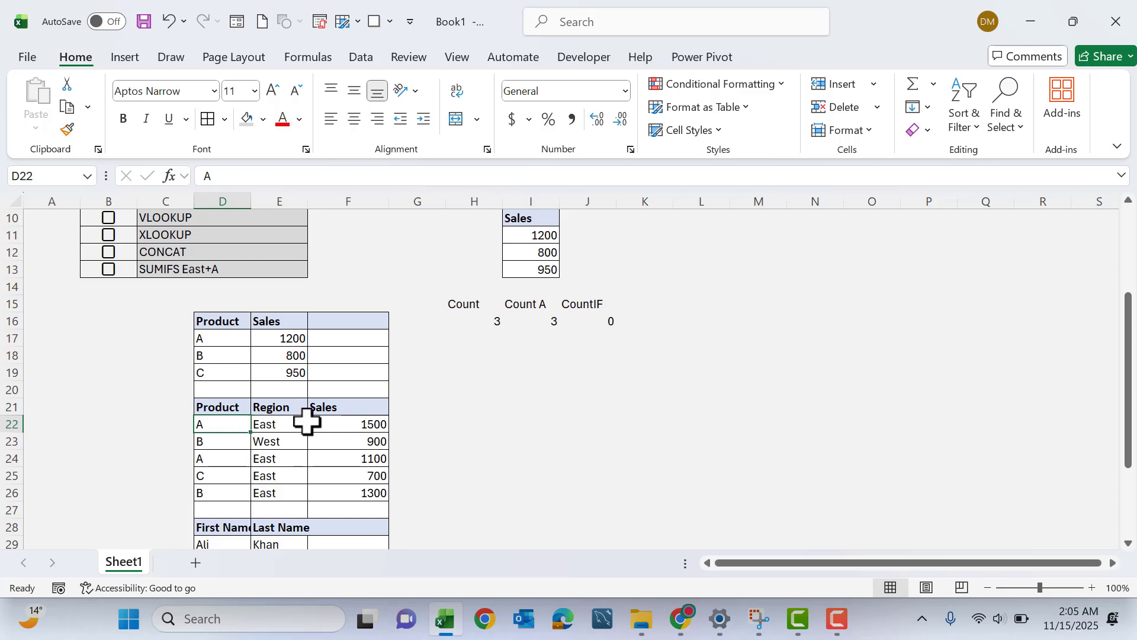
{"action": "left_click", "coordinate": [334, 428]}
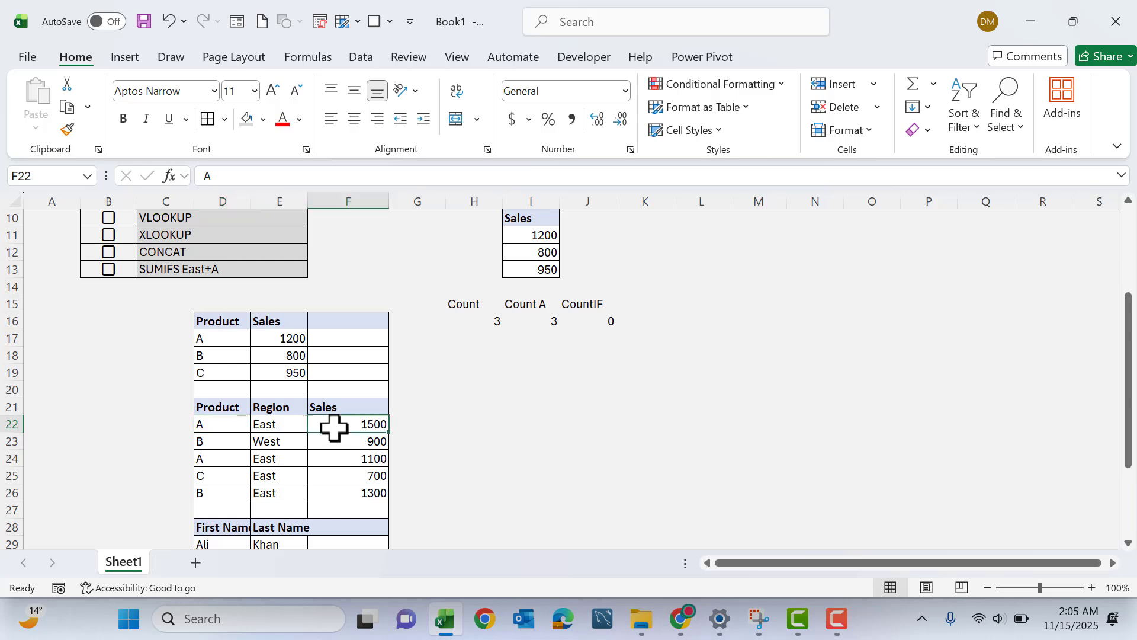
{"action": "left_click", "coordinate": [335, 461]}
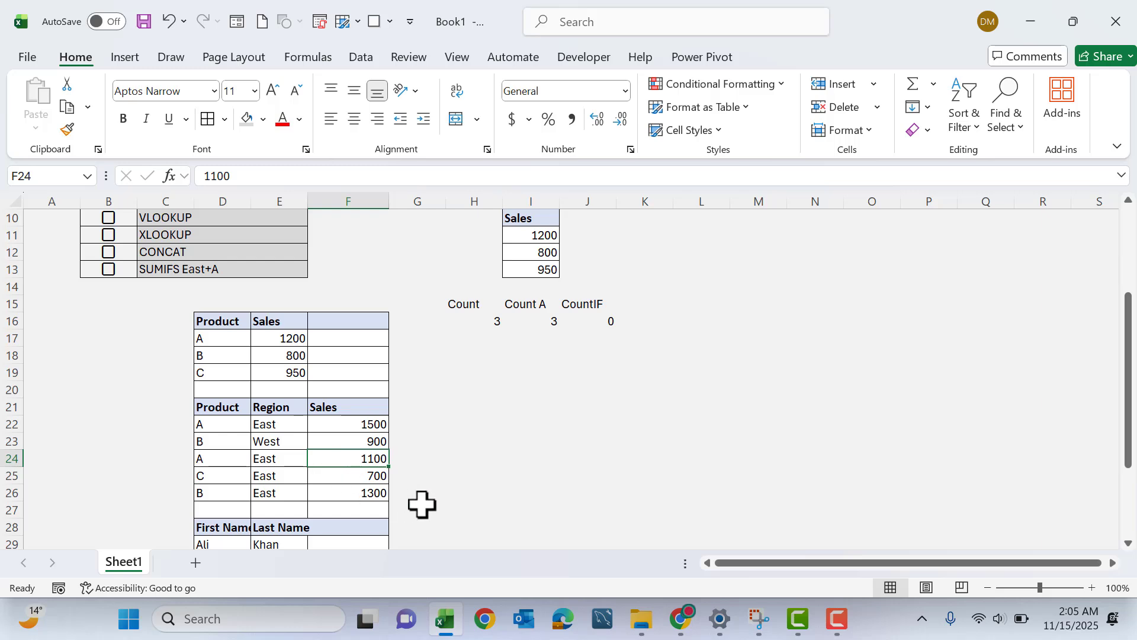
{"action": "left_click", "coordinate": [470, 422]}
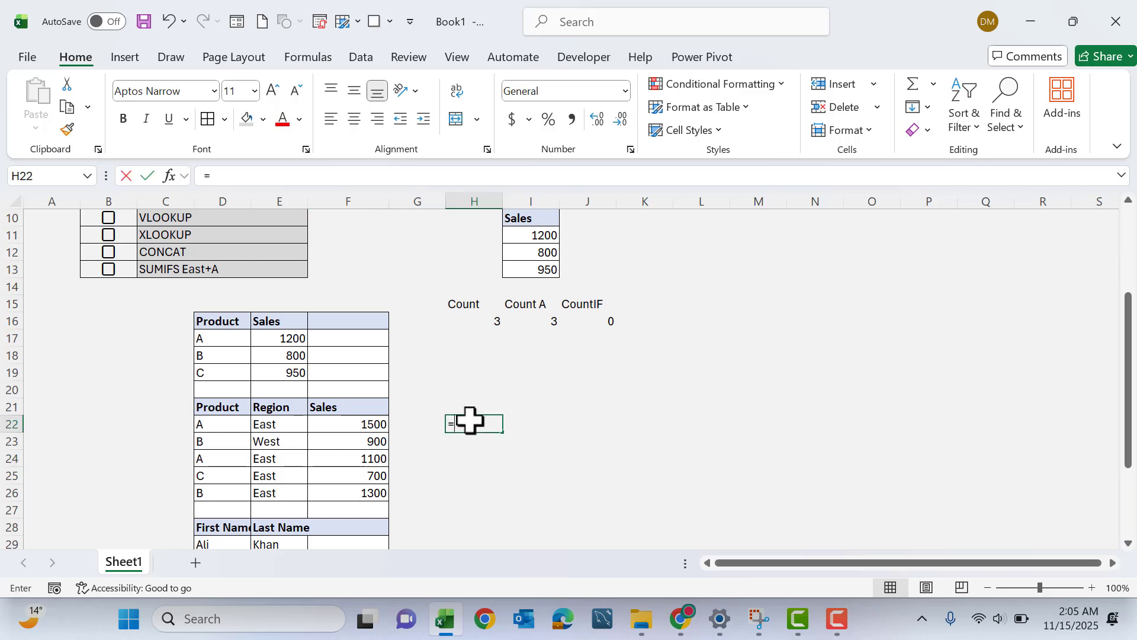
{"action": "type", "text": "=c"}
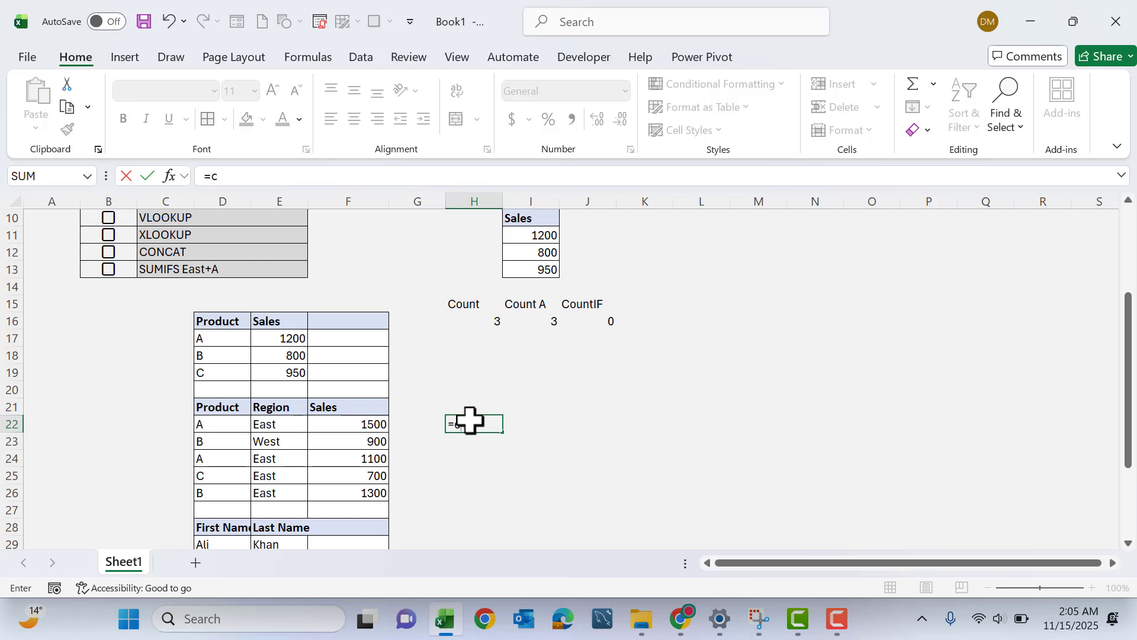
{"action": "type", "text": "ountif"}
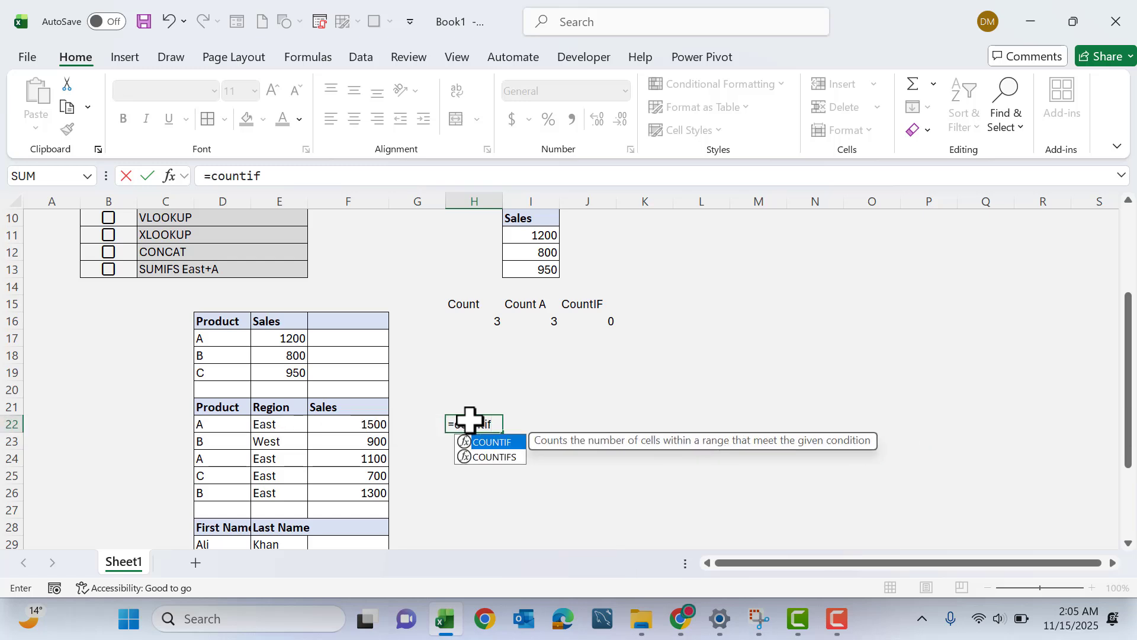
{"action": "type", "text": "s"}
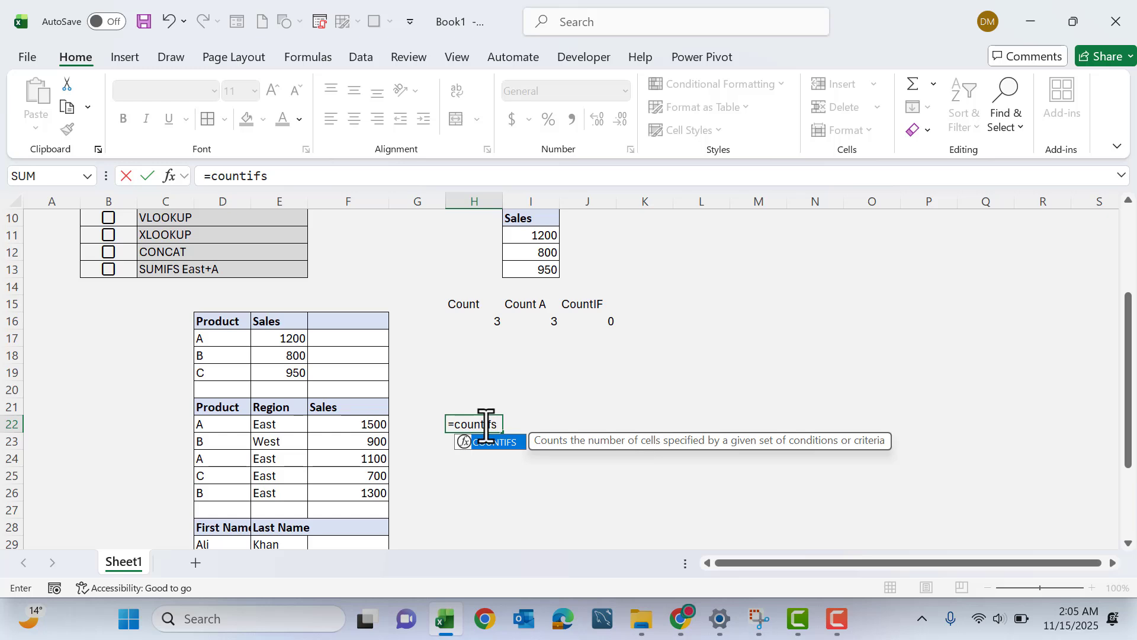
{"action": "key", "text": "BackSpace"}
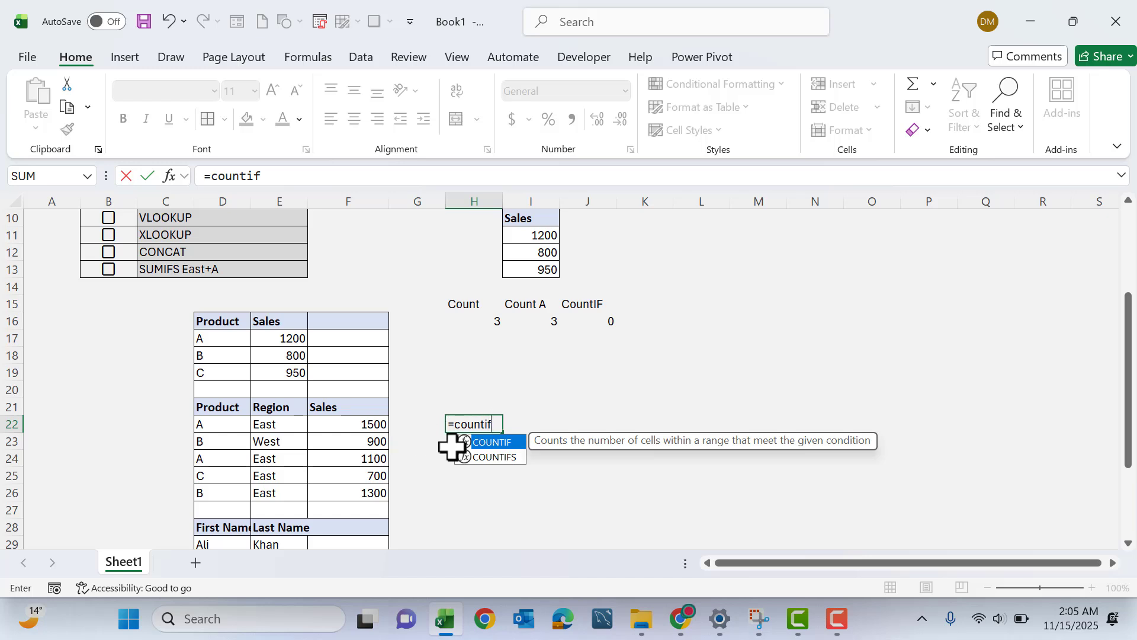
{"action": "double_click", "coordinate": [482, 457]}
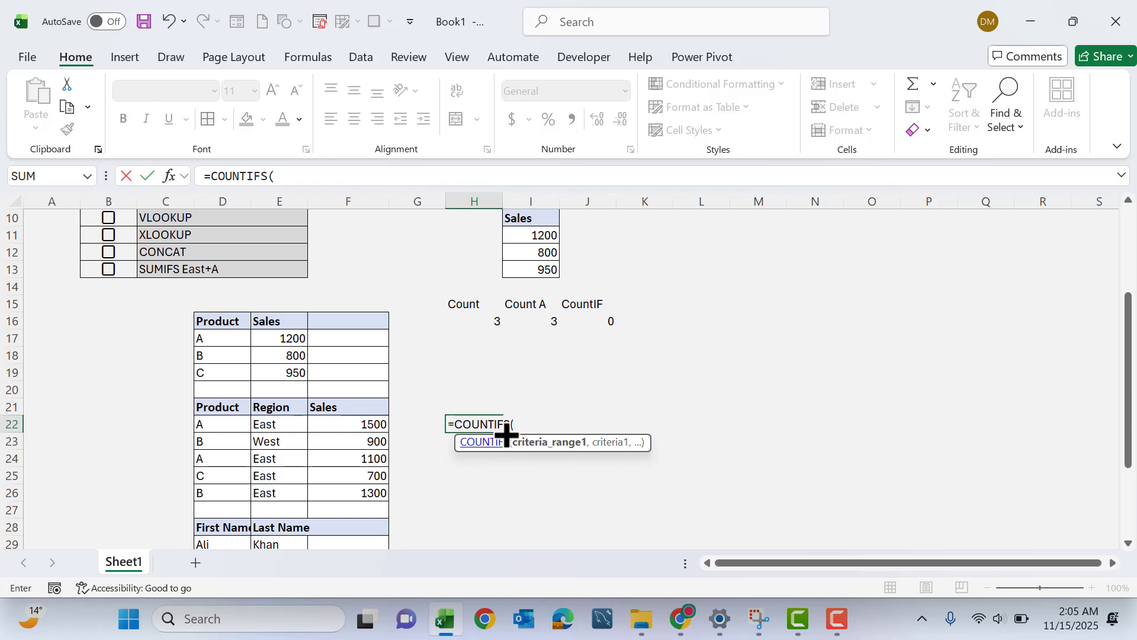
{"action": "left_click_drag", "start_coordinate": [519, 427], "coordinate": [364, 437]}
{"action": "key", "text": "Escape"}
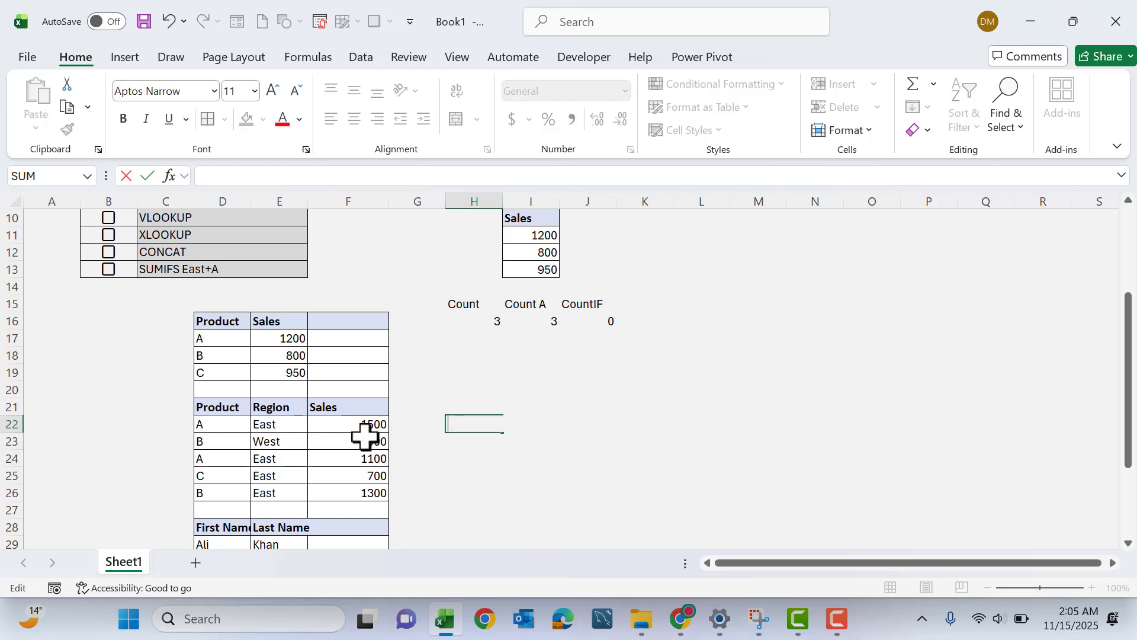
- Enter the product A in both H22 and H23 beside the regional sales table
{"action": "left_click", "coordinate": [424, 473]}
{"action": "left_click", "coordinate": [467, 419]}
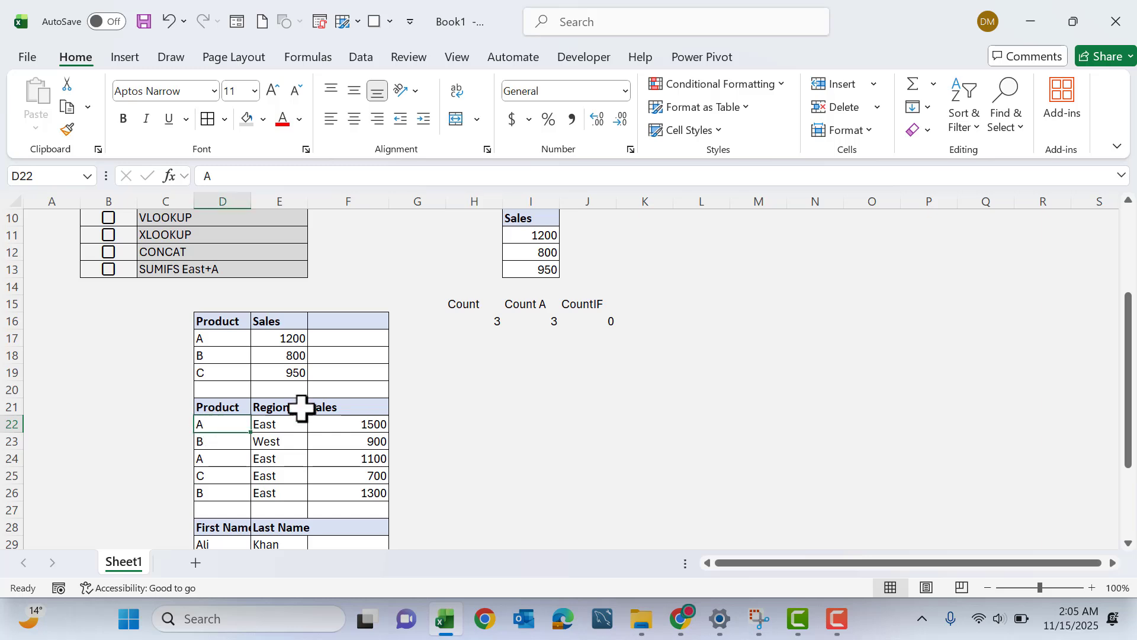
{"action": "type", "text": "A"}
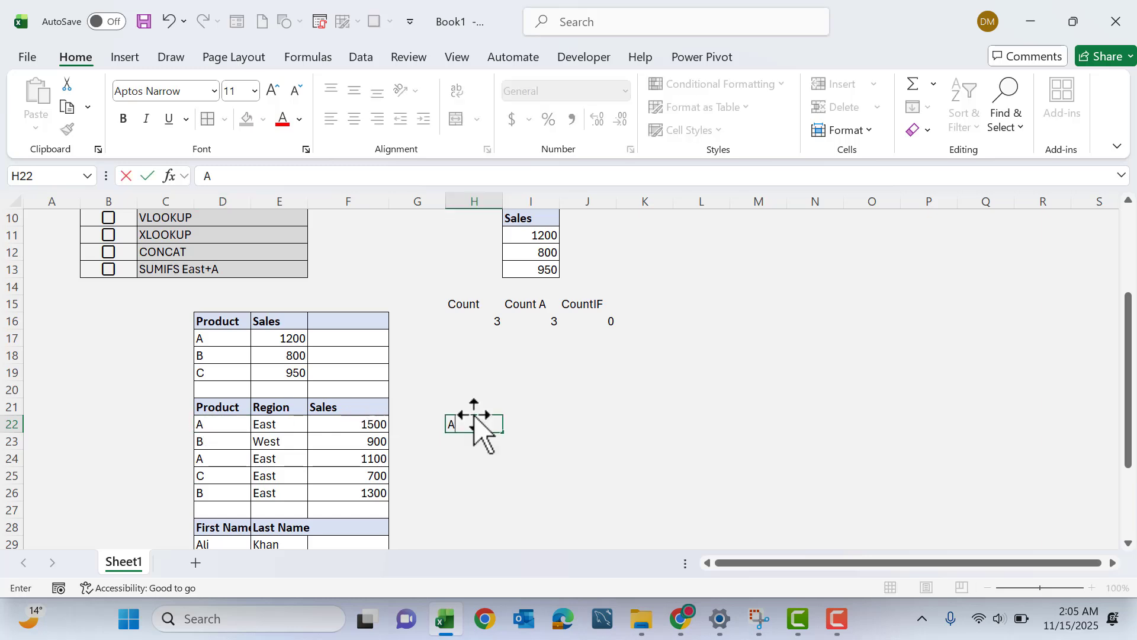
{"action": "key", "text": "Return"}
{"action": "type", "text": "A"}
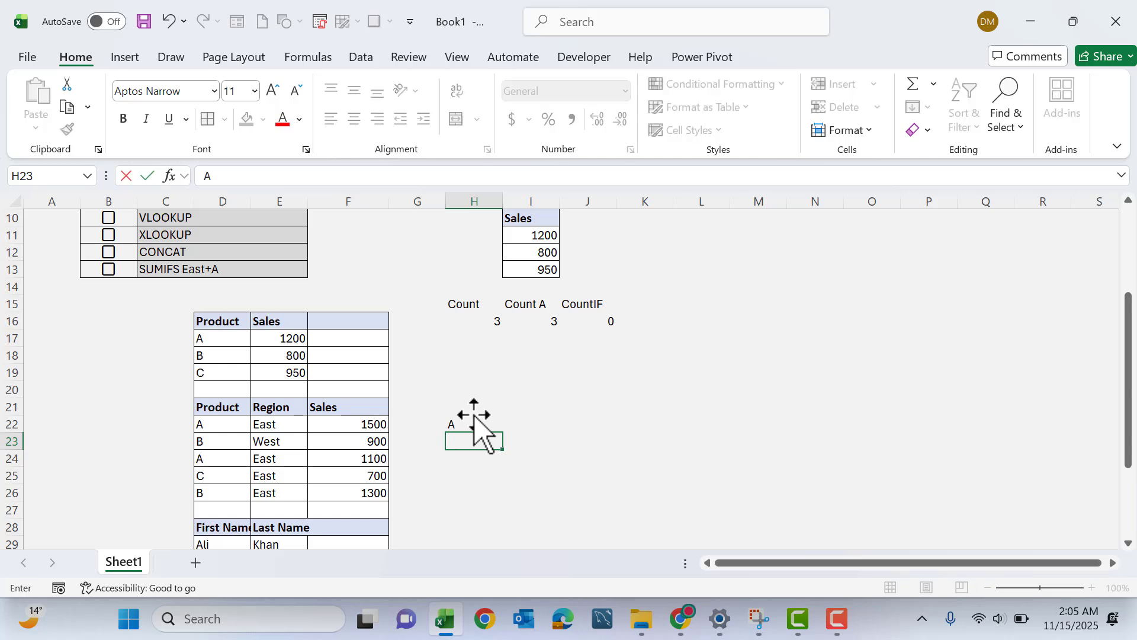
{"action": "key", "text": "Return"}
- Enter the region East in I23, beside the second product A criterion
{"action": "left_click", "coordinate": [524, 436]}
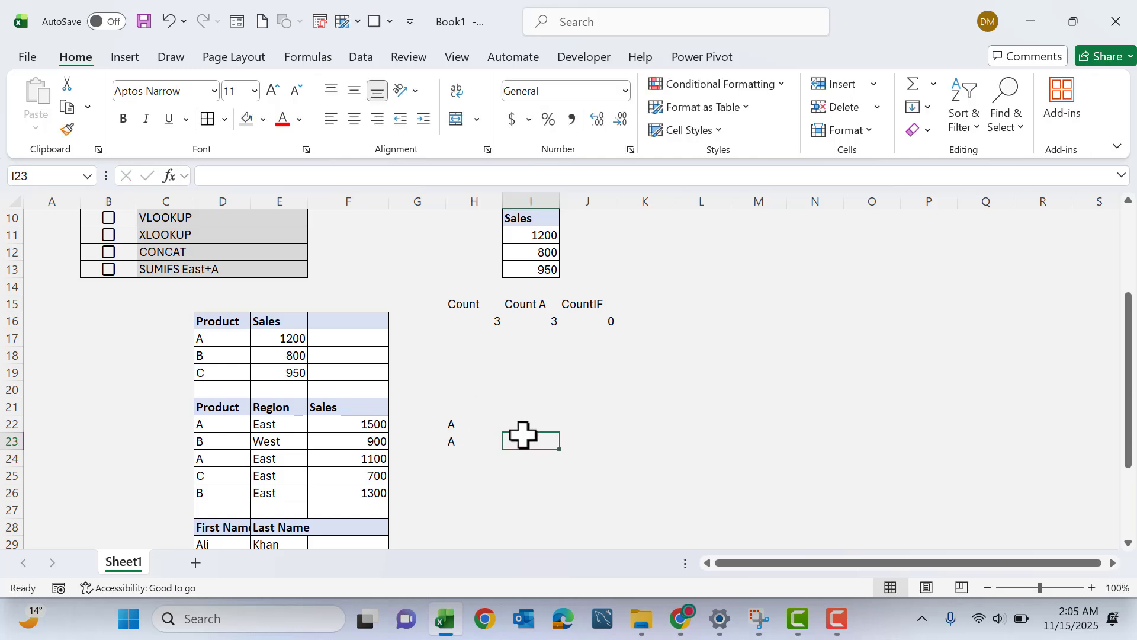
{"action": "type", "text": "Ea"}
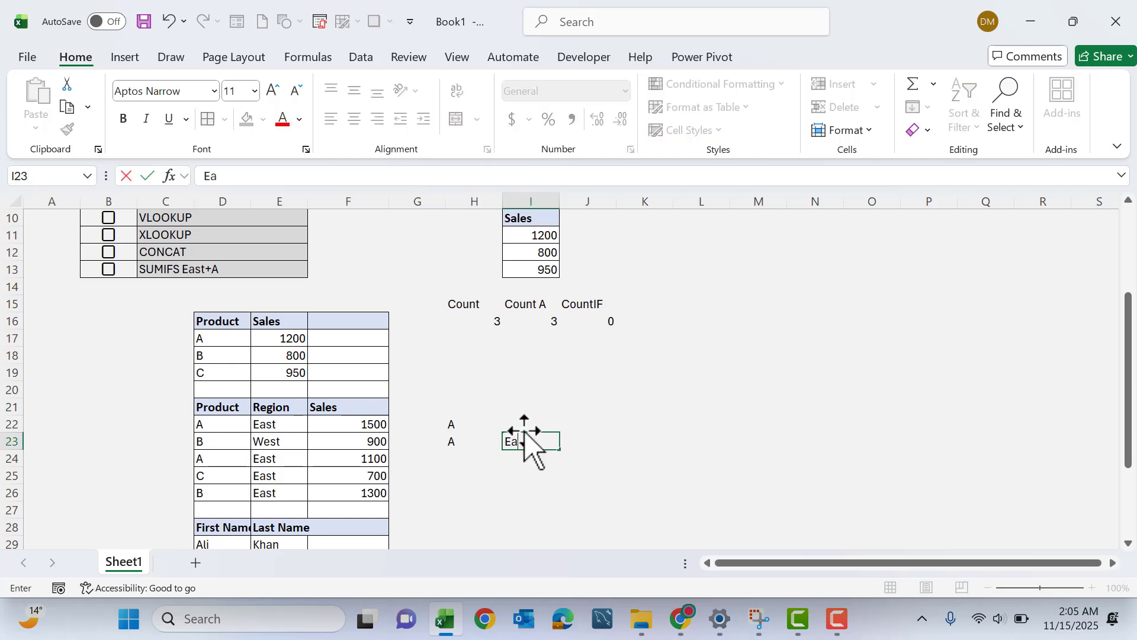
{"action": "type", "text": "st"}
{"action": "key", "text": "Return"}
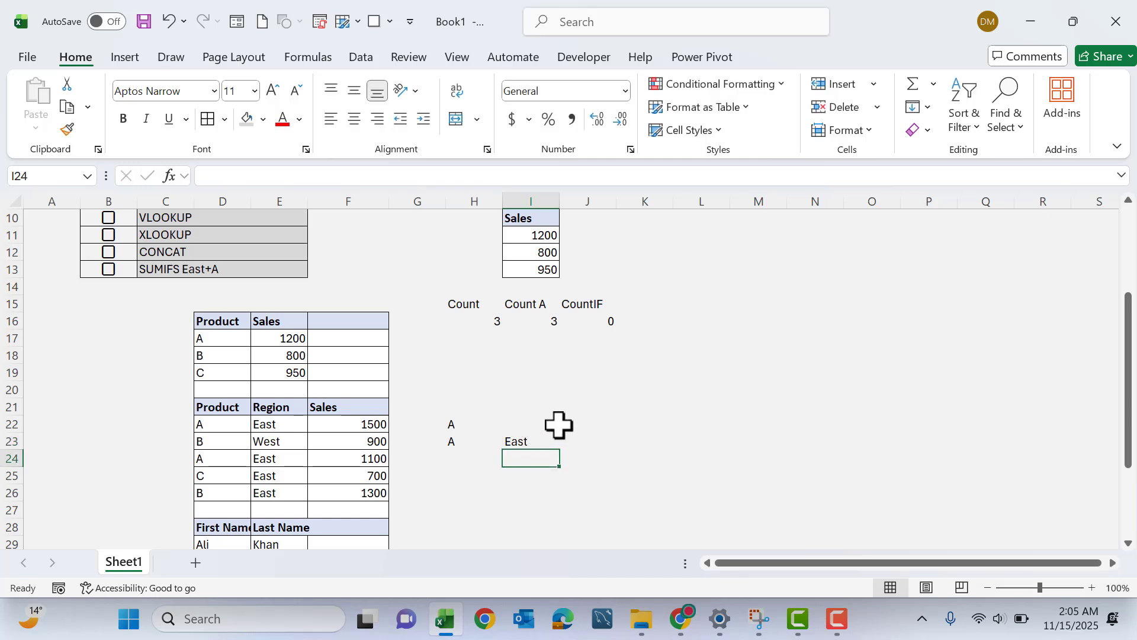
- Label cell J21 CountIF/IFS as the heading for the conditional count results
{"action": "left_click", "coordinate": [581, 406]}
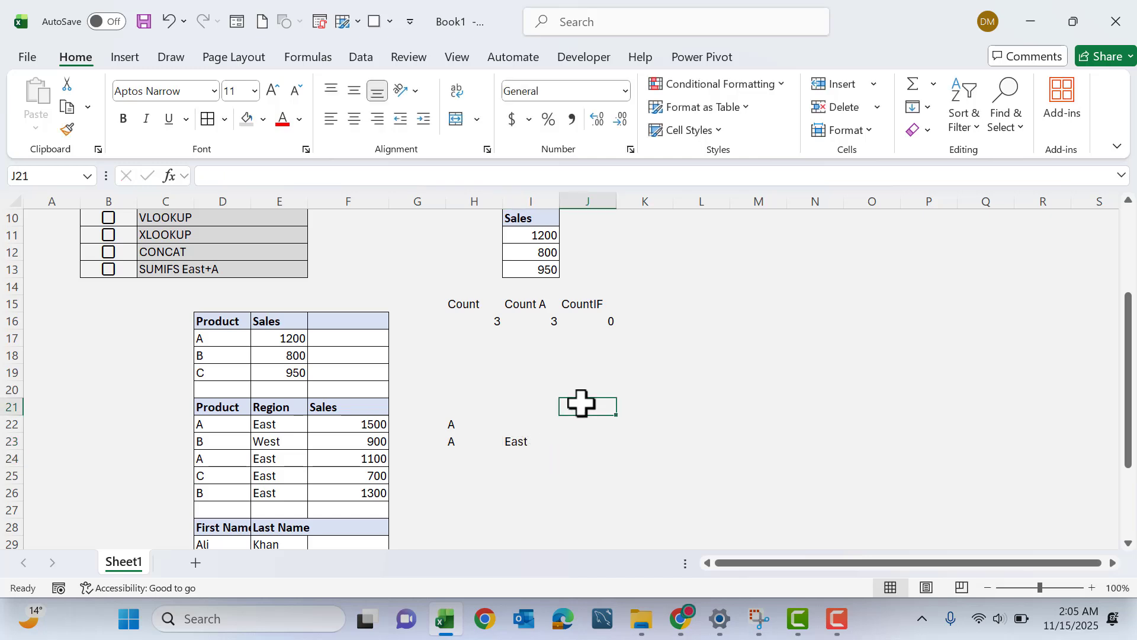
{"action": "type", "text": "C"}
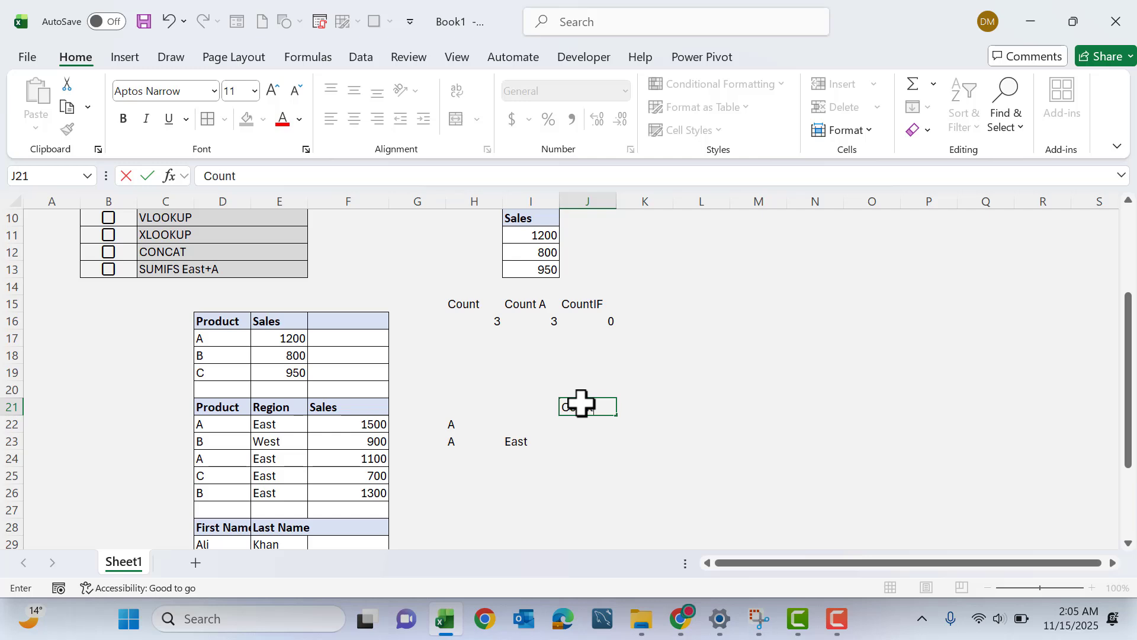
{"action": "type", "text": "ount"}
{"action": "key", "text": "Return"}
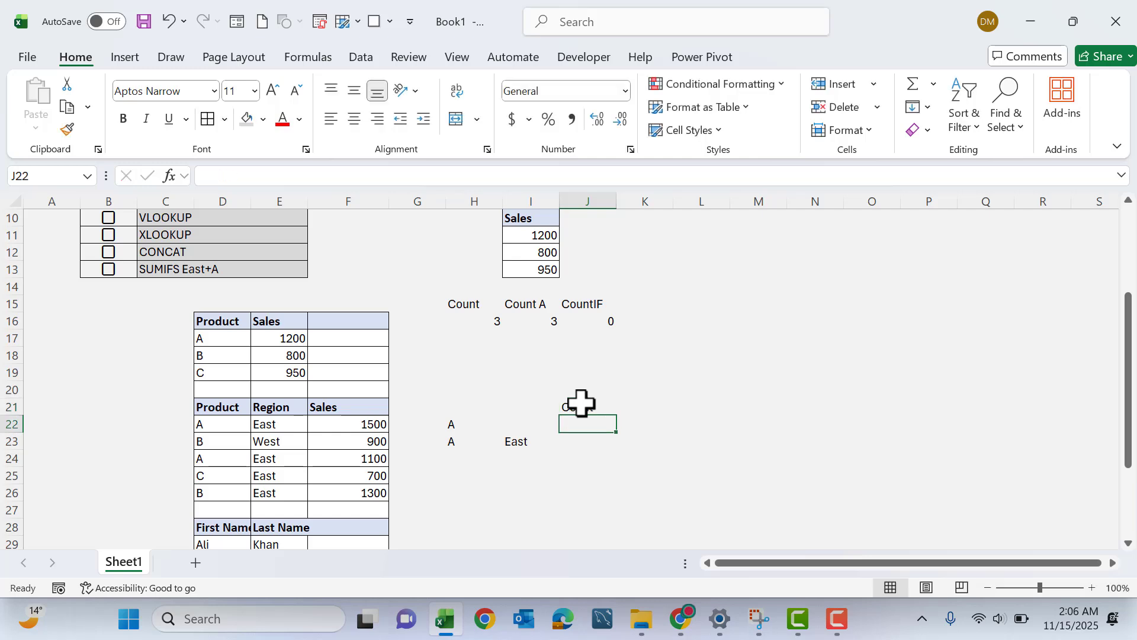
{"action": "left_click", "coordinate": [582, 405]}
{"action": "double_click", "coordinate": [601, 407]}
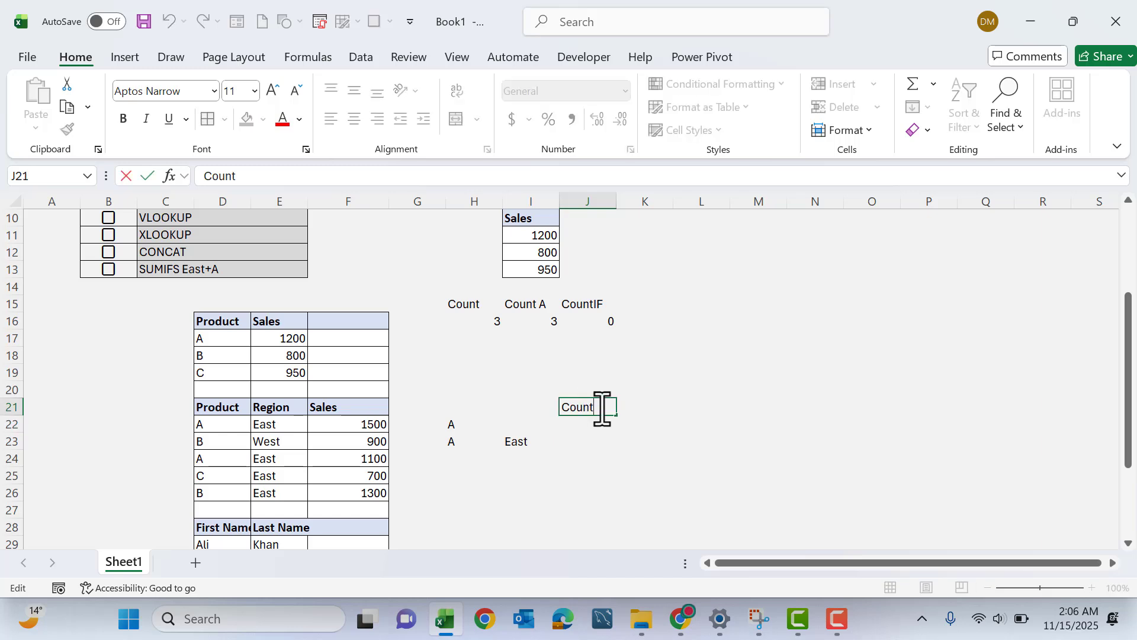
{"action": "key", "text": "Return"}
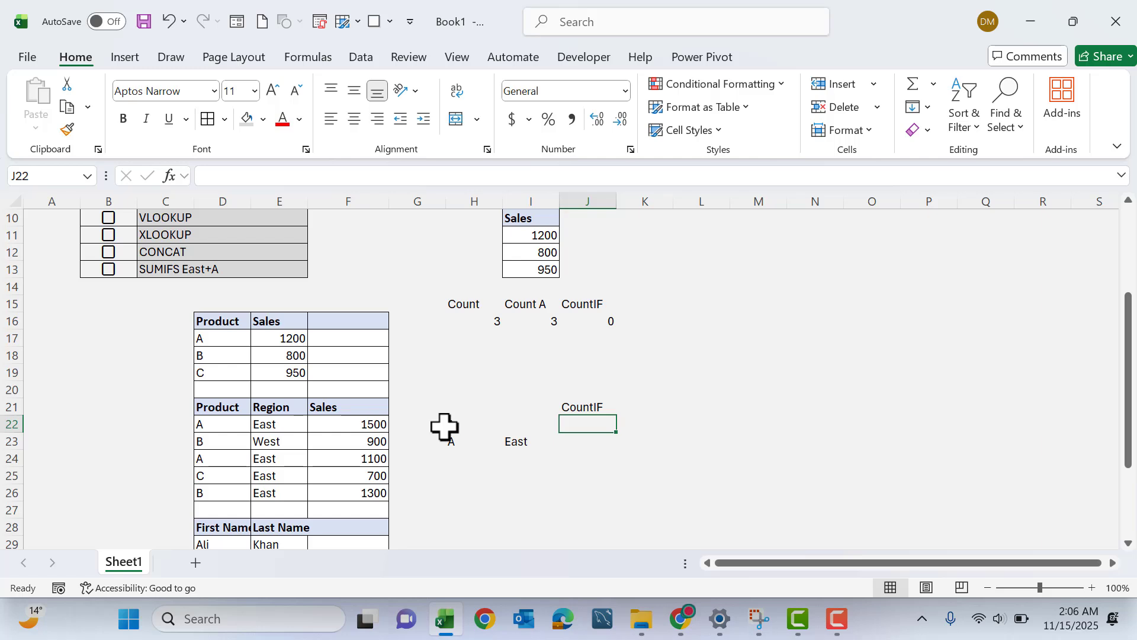
{"action": "left_click", "coordinate": [446, 426]}
{"action": "left_click", "coordinate": [598, 410]}
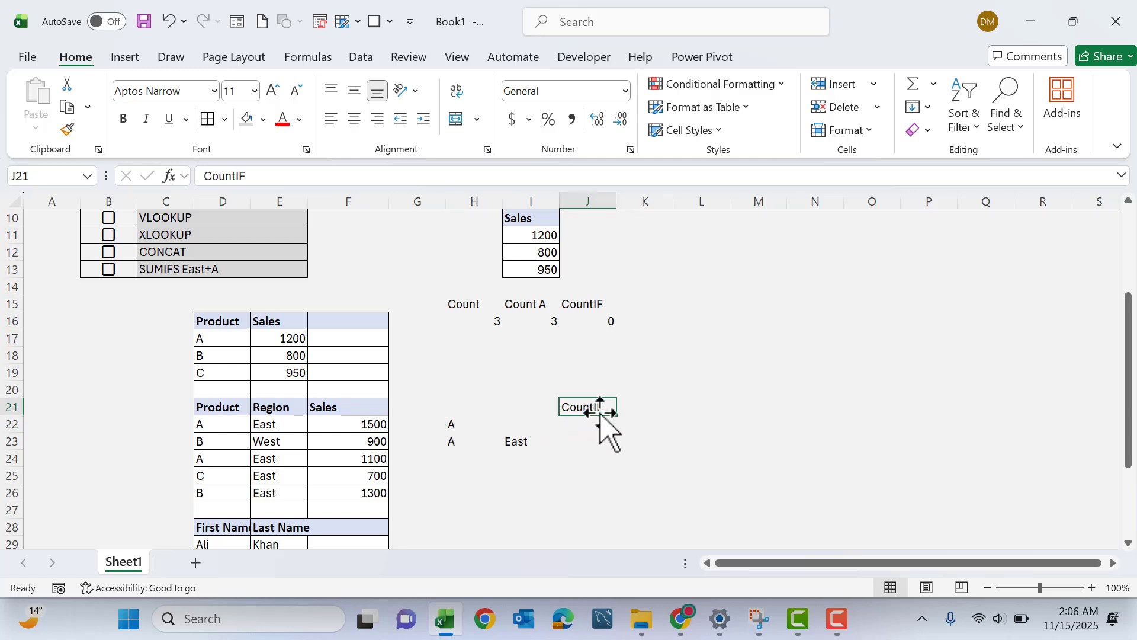
{"action": "double_click", "coordinate": [608, 409]}
{"action": "type", "text": "/"}
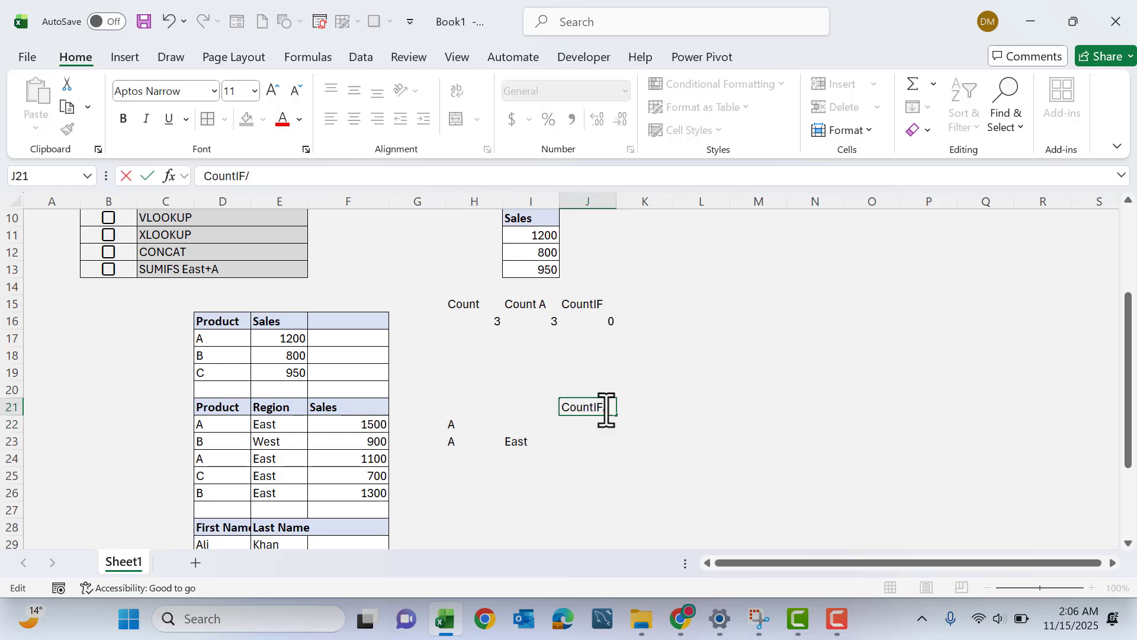
{"action": "type", "text": "IFS"}
{"action": "key", "text": "Return"}
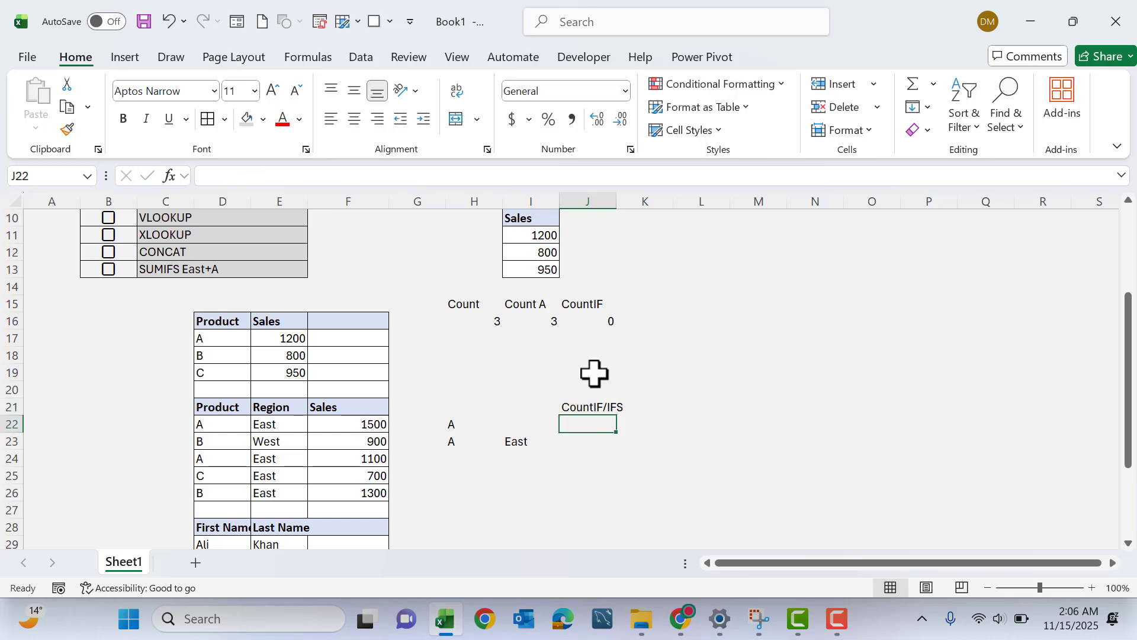
- Enter =COUNTIF(D22:F26,"A") in J22 to count the product A entries in the regional sales table
{"action": "left_click", "coordinate": [459, 424]}
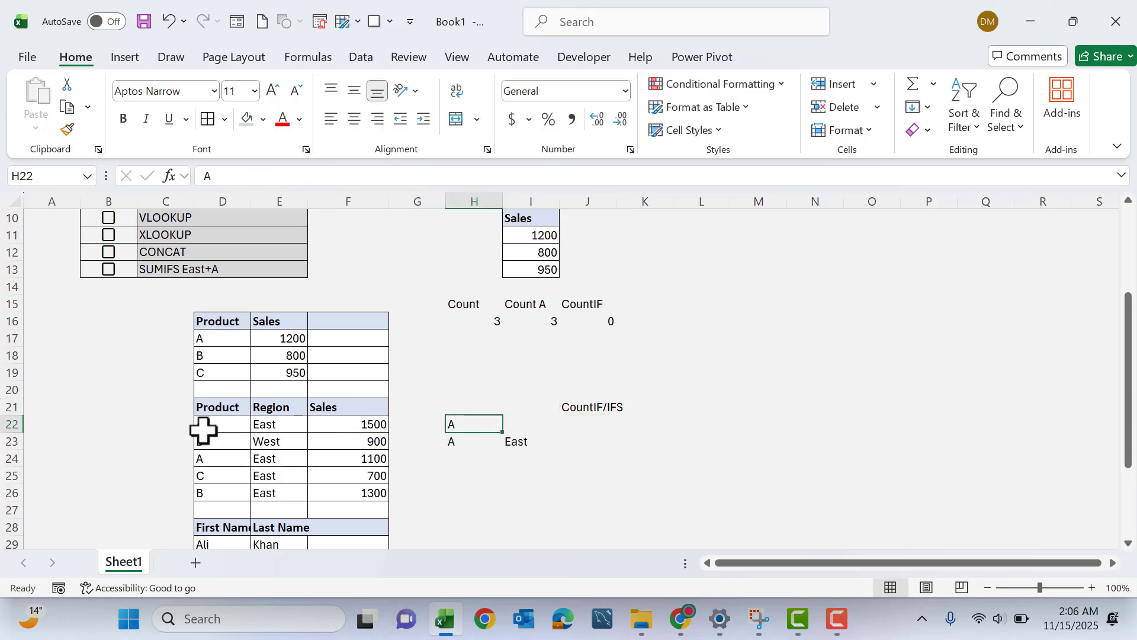
{"action": "left_click_drag", "start_coordinate": [203, 430], "coordinate": [215, 494]}
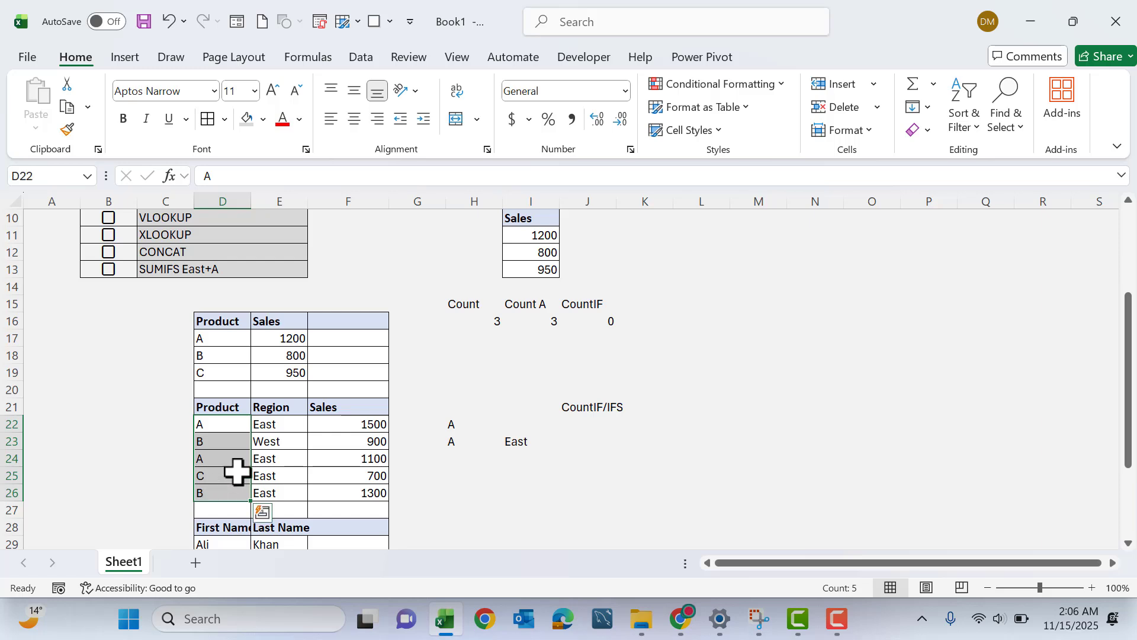
{"action": "left_click_drag", "start_coordinate": [265, 424], "coordinate": [269, 491]}
{"action": "left_click", "coordinate": [568, 424]}
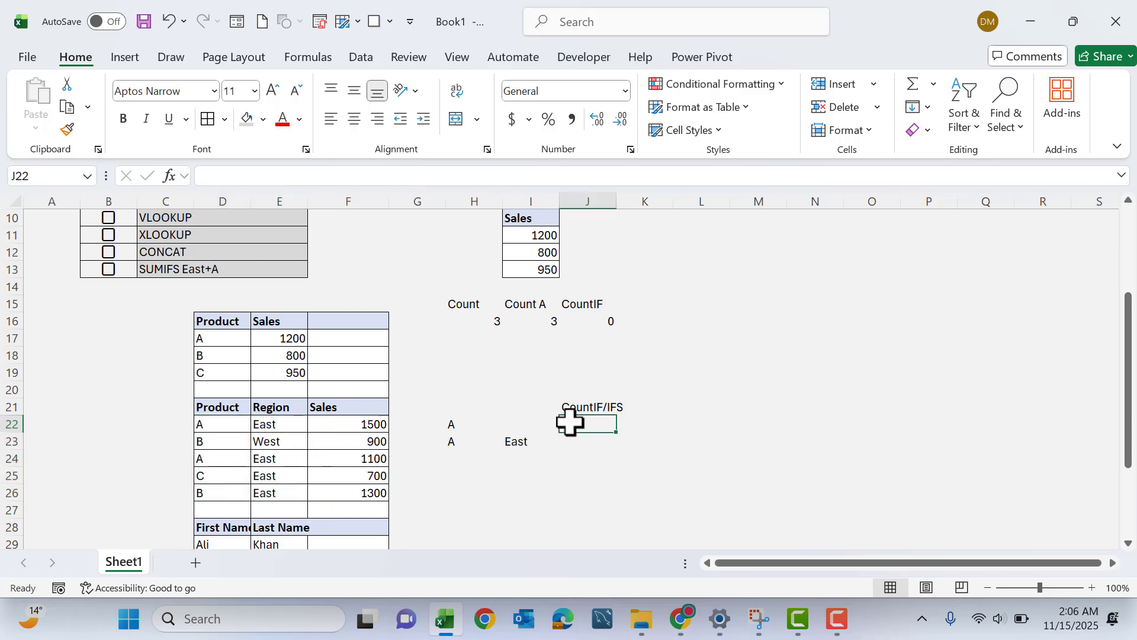
{"action": "type", "text": "=ci"}
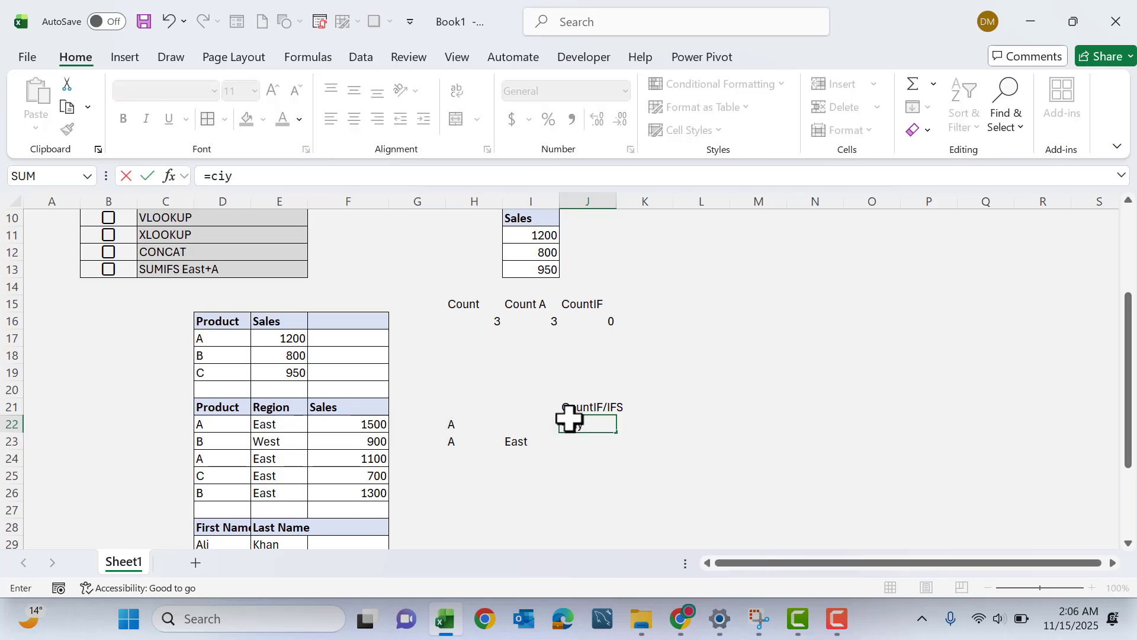
{"action": "key", "text": "BackSpace"}
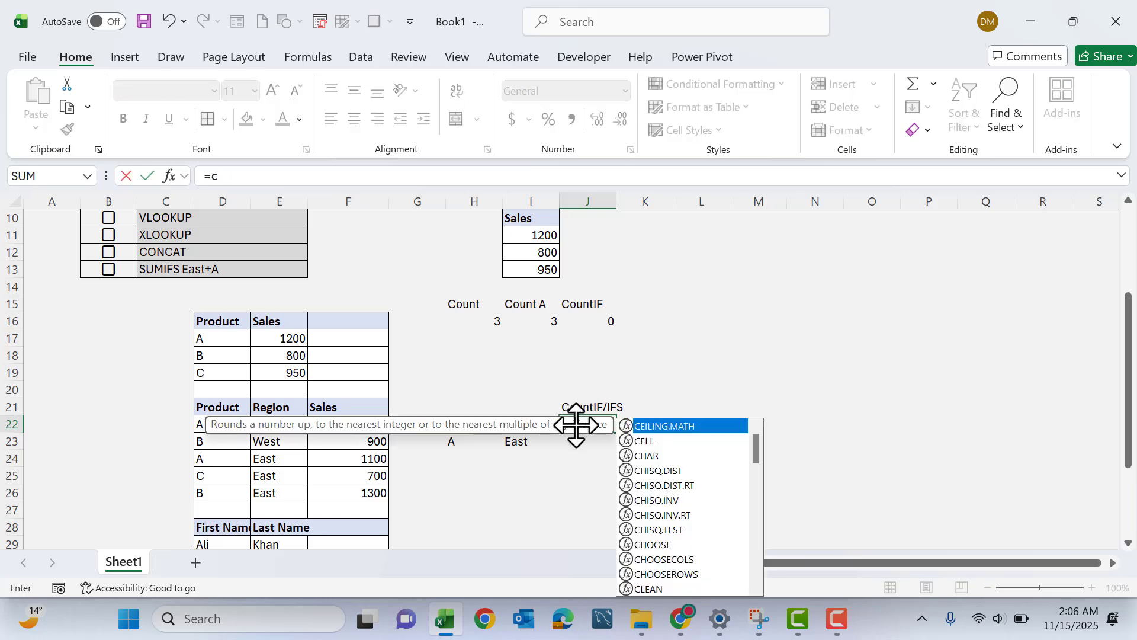
{"action": "type", "text": "ount"}
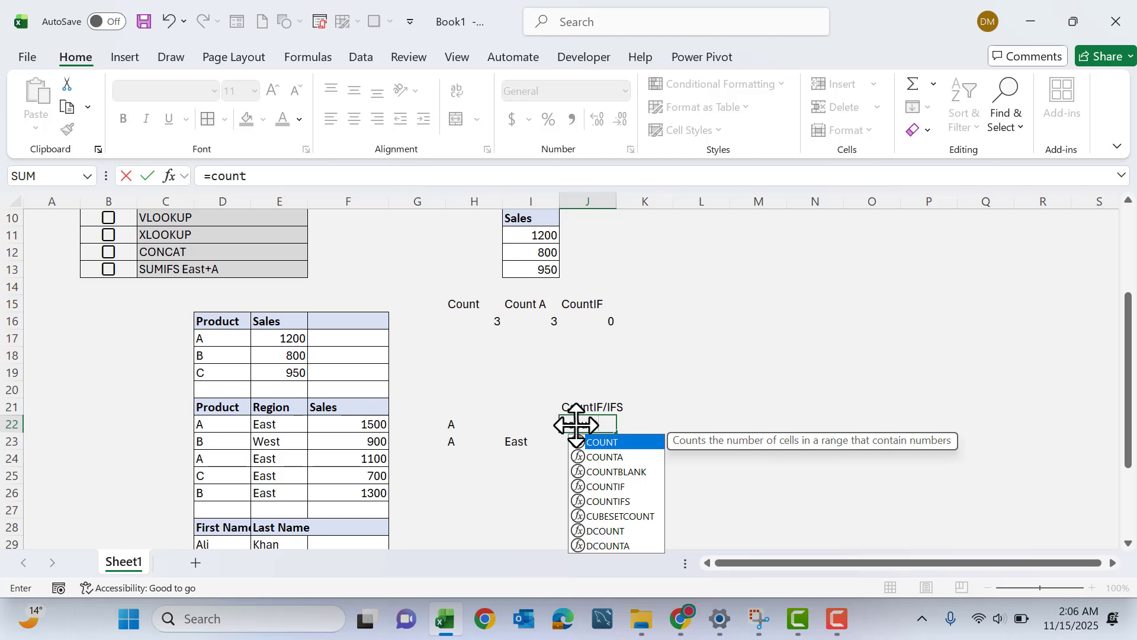
{"action": "type", "text": "if"}
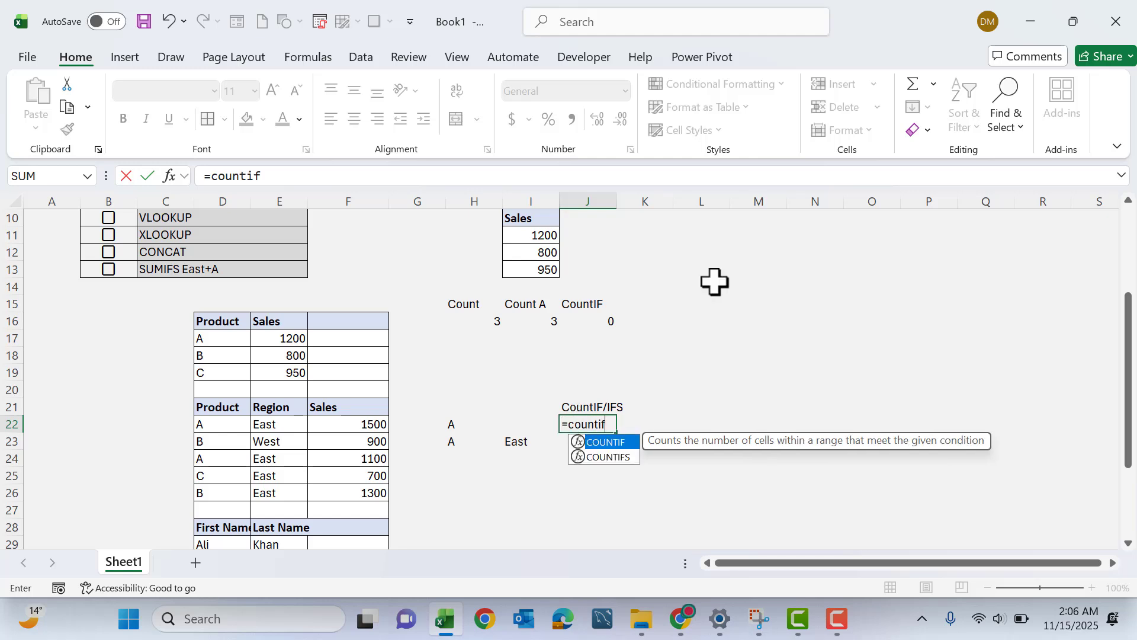
{"action": "double_click", "coordinate": [614, 444]}
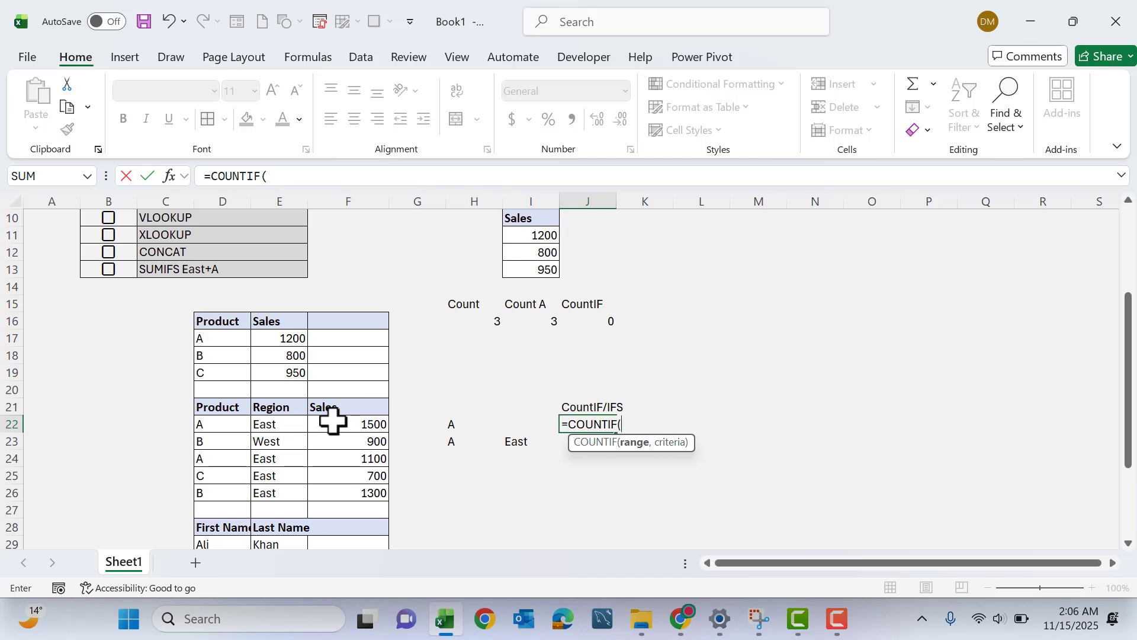
{"action": "left_click_drag", "start_coordinate": [332, 420], "coordinate": [353, 490]}
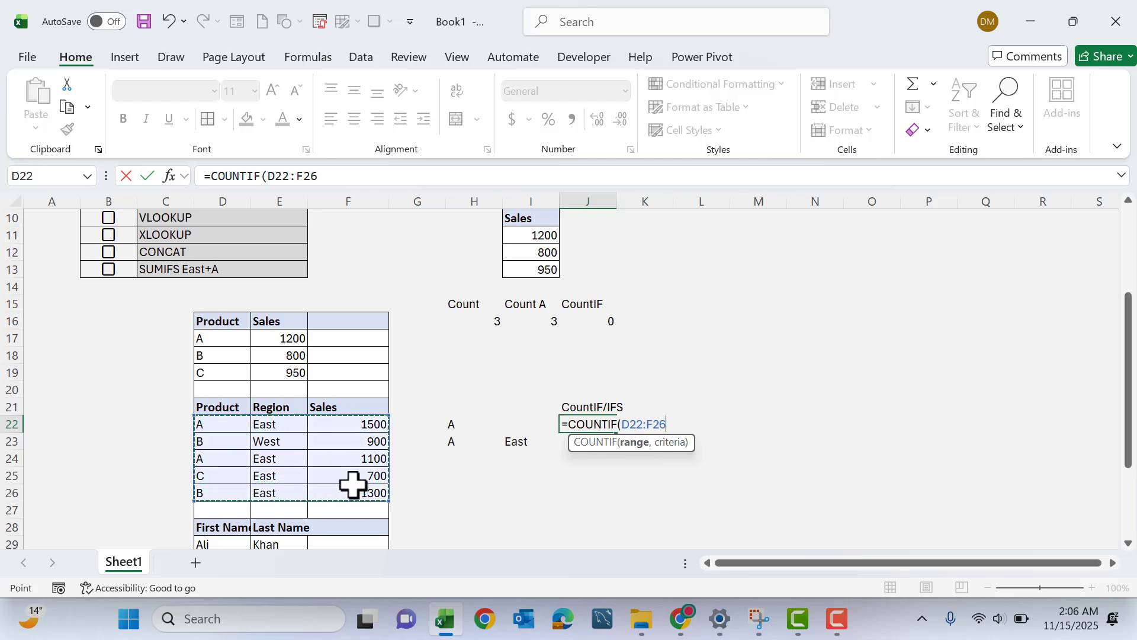
{"action": "type", "text": ","}
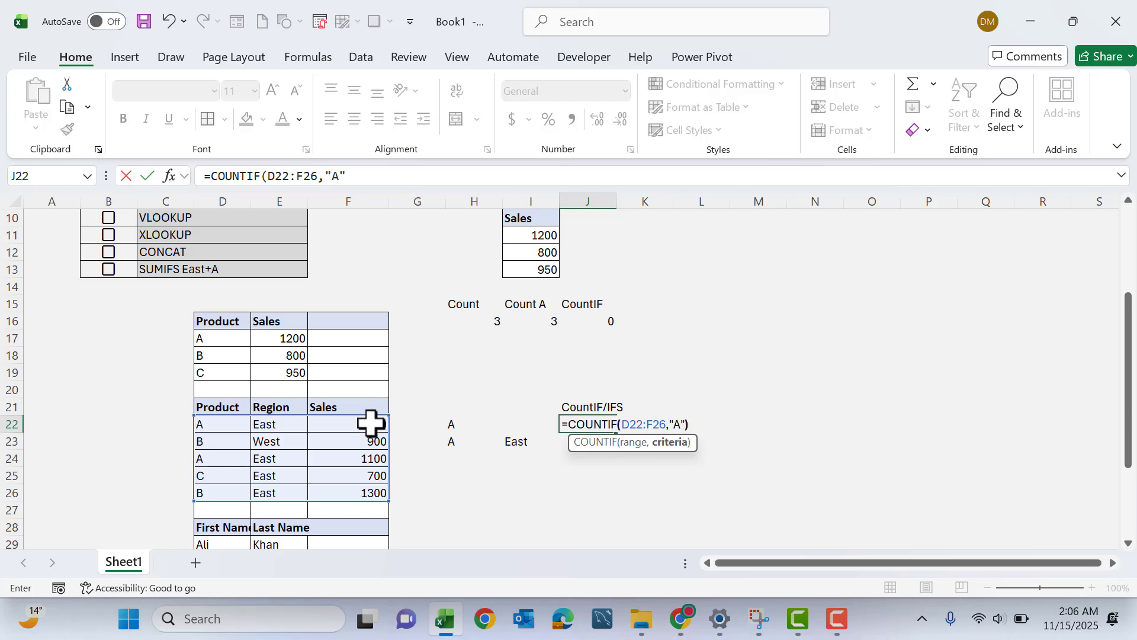
{"action": "type", "text": "\"A\")"}
{"action": "key", "text": "Return"}
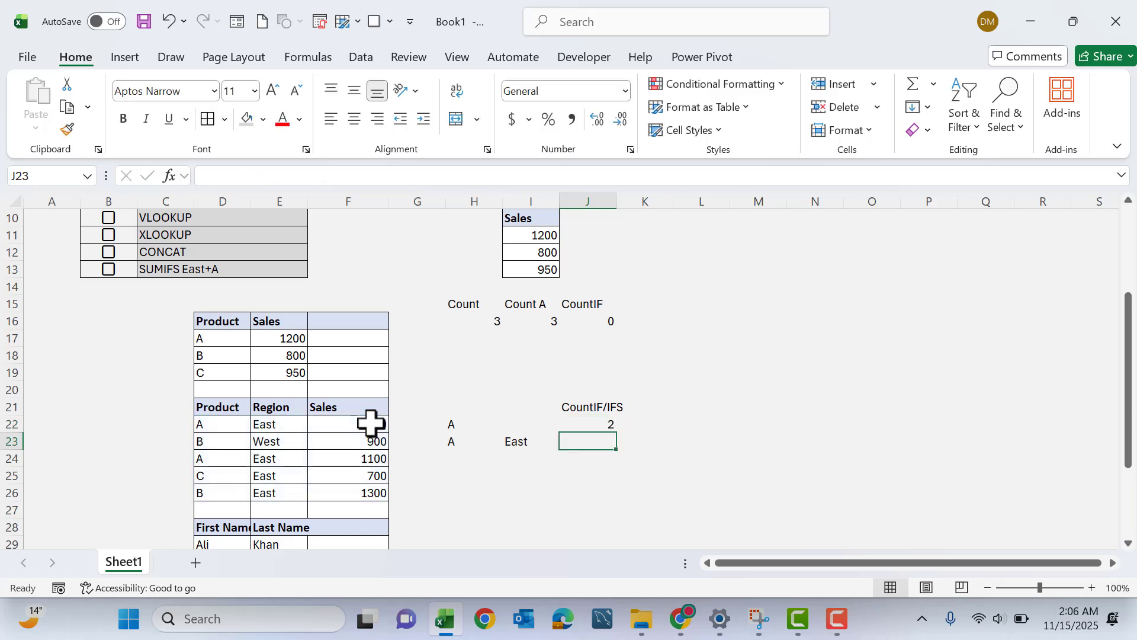
- Check the COUNTIF result against the product A rows and change the product in D26 to A
{"action": "left_click", "coordinate": [591, 424]}
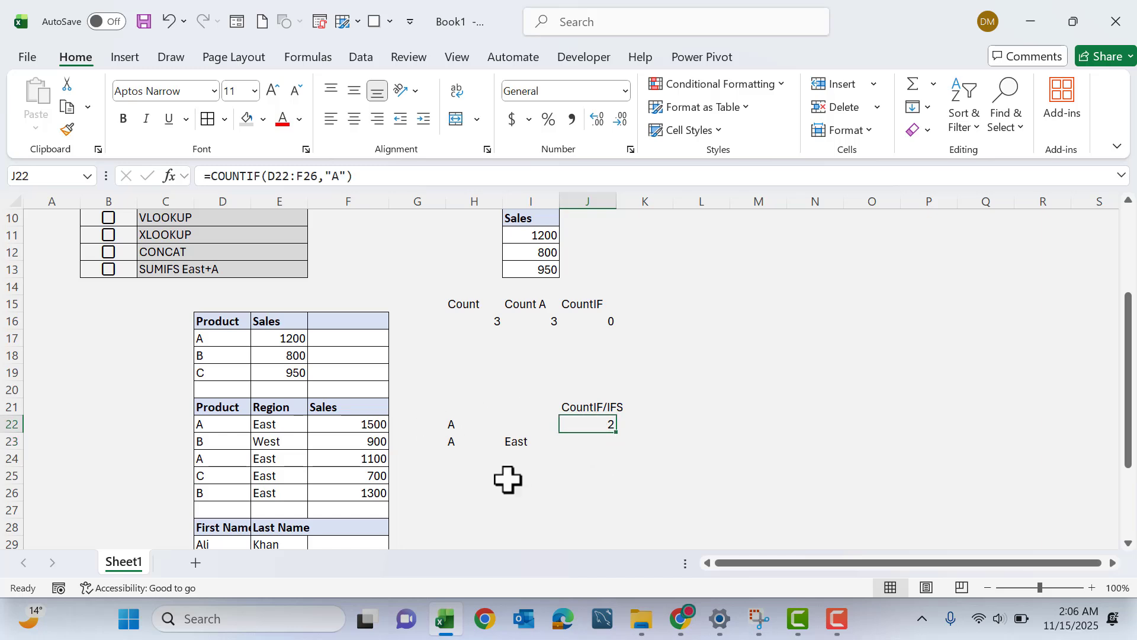
{"action": "left_click_drag", "start_coordinate": [202, 416], "coordinate": [352, 419]}
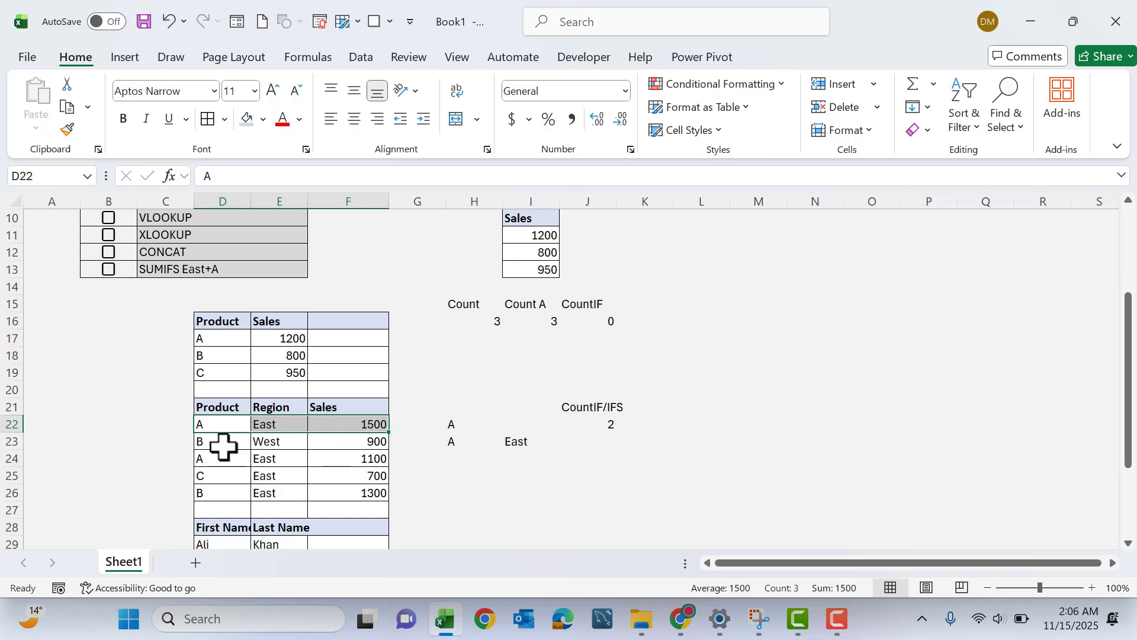
{"action": "left_click", "coordinate": [217, 424]}
{"action": "left_click_drag", "start_coordinate": [217, 425], "coordinate": [315, 415]}
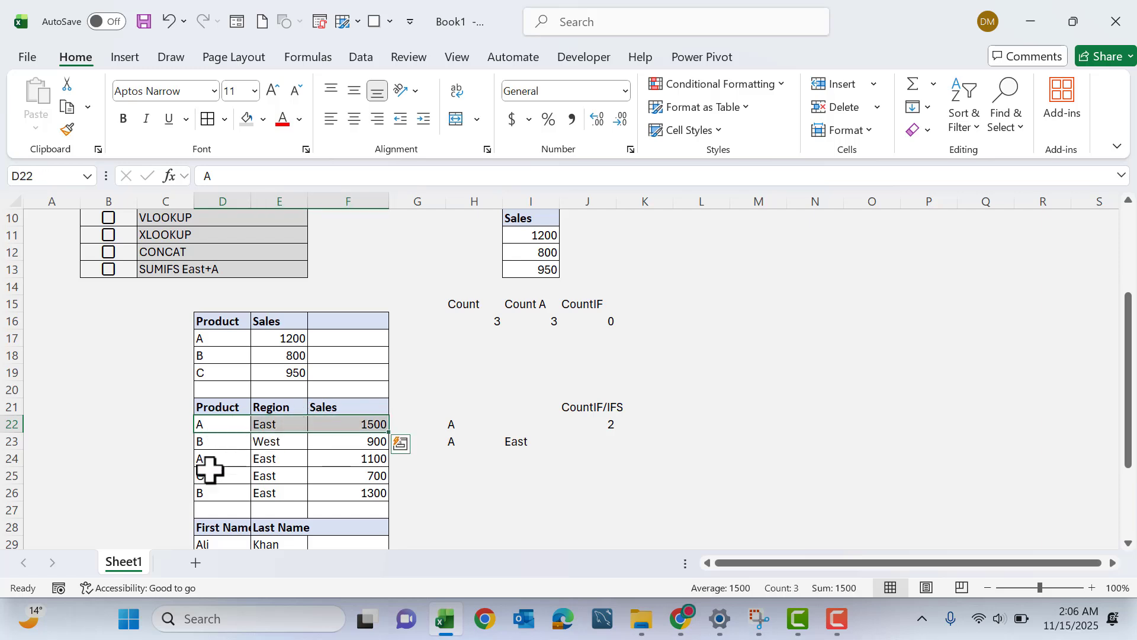
{"action": "left_click_drag", "start_coordinate": [199, 460], "coordinate": [355, 454]}
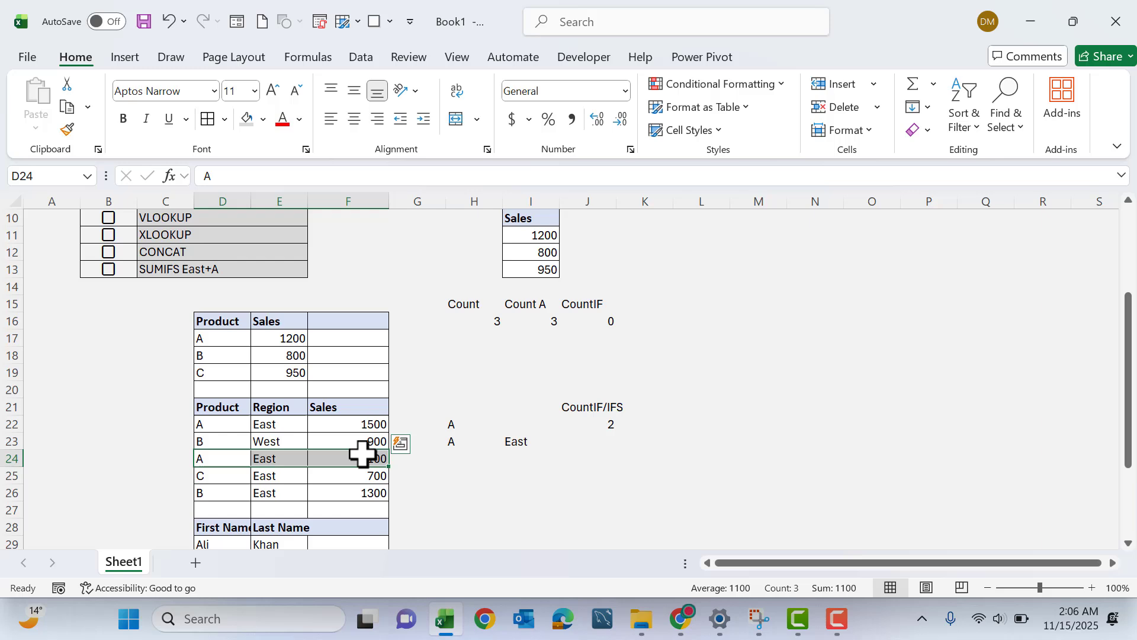
{"action": "left_click", "coordinate": [214, 494]}
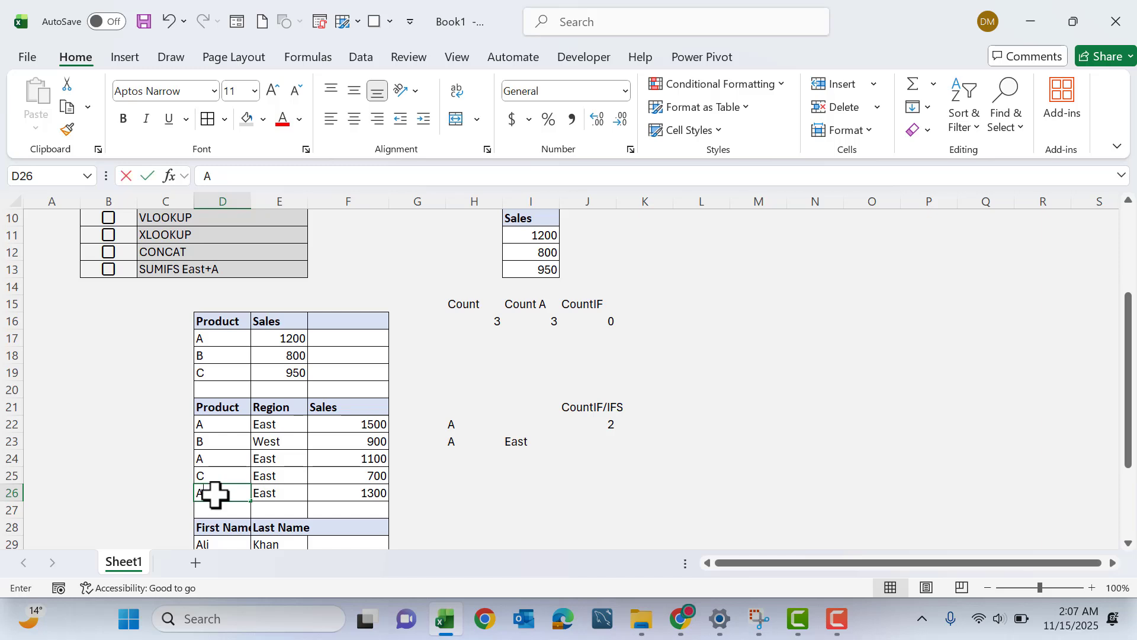
{"action": "key", "text": "Return"}
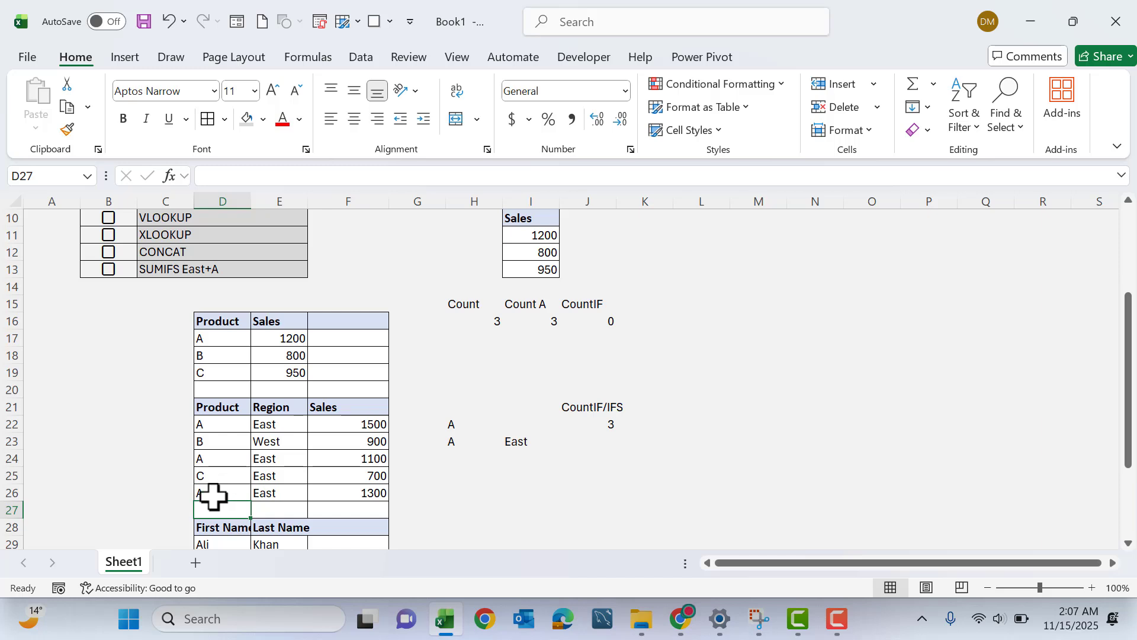
- Change the region in E26 to West for the last row of the regional sales table
{"action": "left_click", "coordinate": [224, 495]}
{"action": "left_click", "coordinate": [276, 490]}
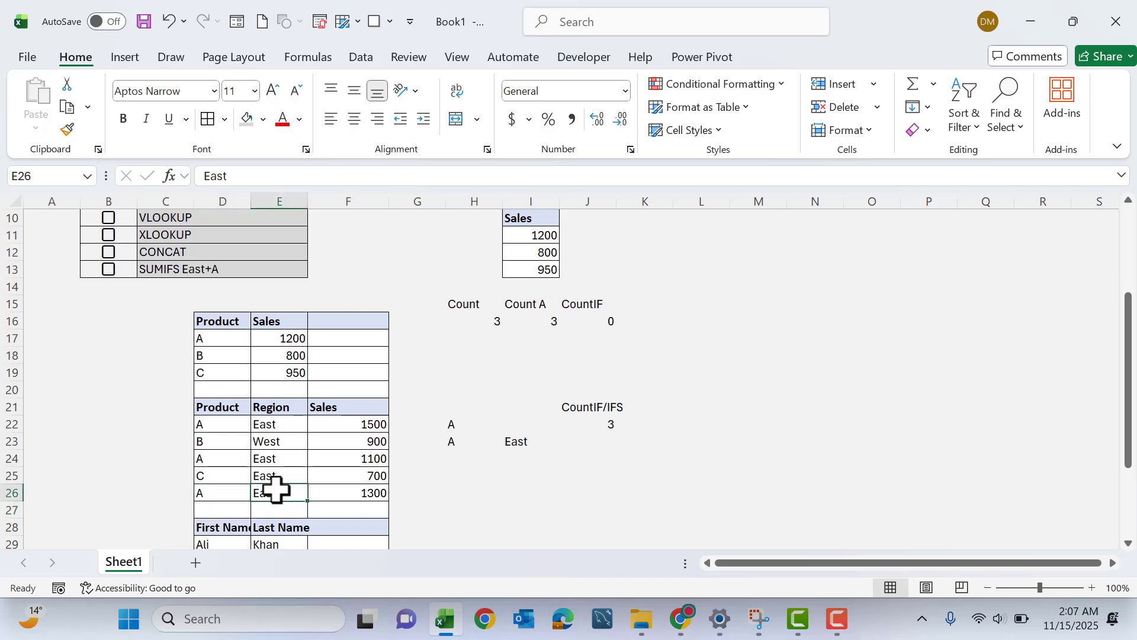
{"action": "type", "text": "West"}
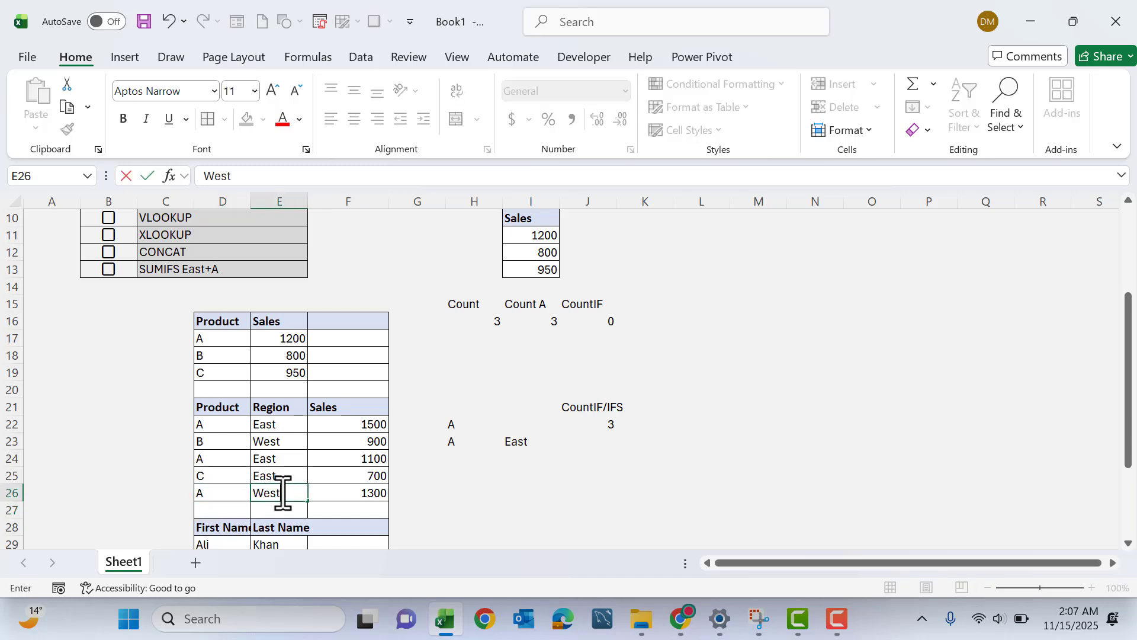
{"action": "key", "text": "Return"}
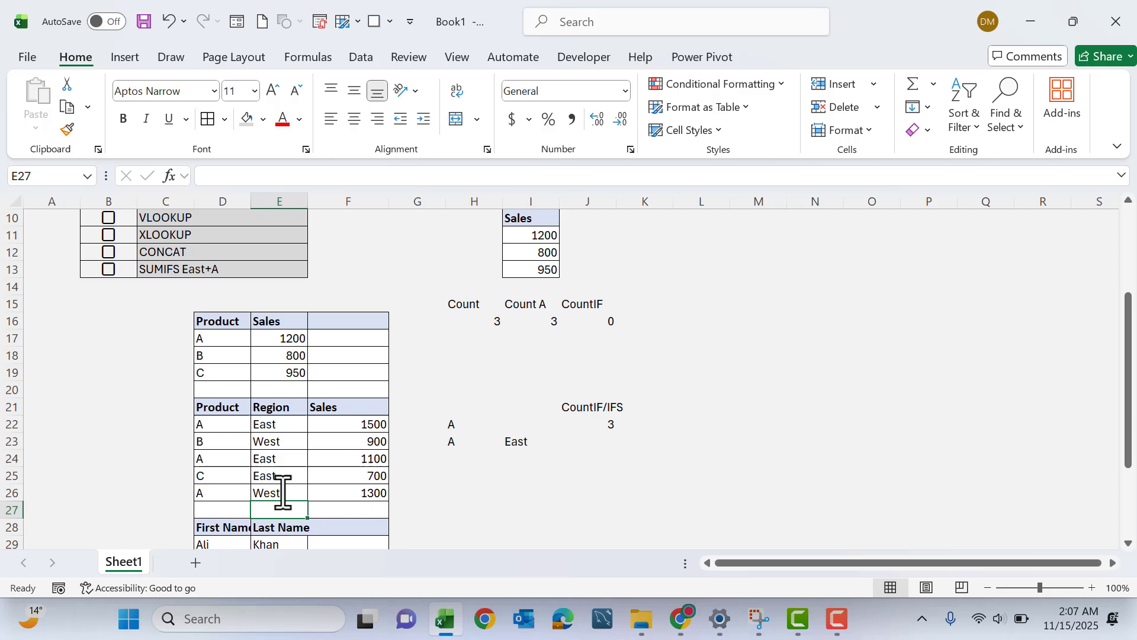
- Review the A and East criteria in row 23 against the product and region columns of the regional sales table
{"action": "left_click", "coordinate": [453, 445]}
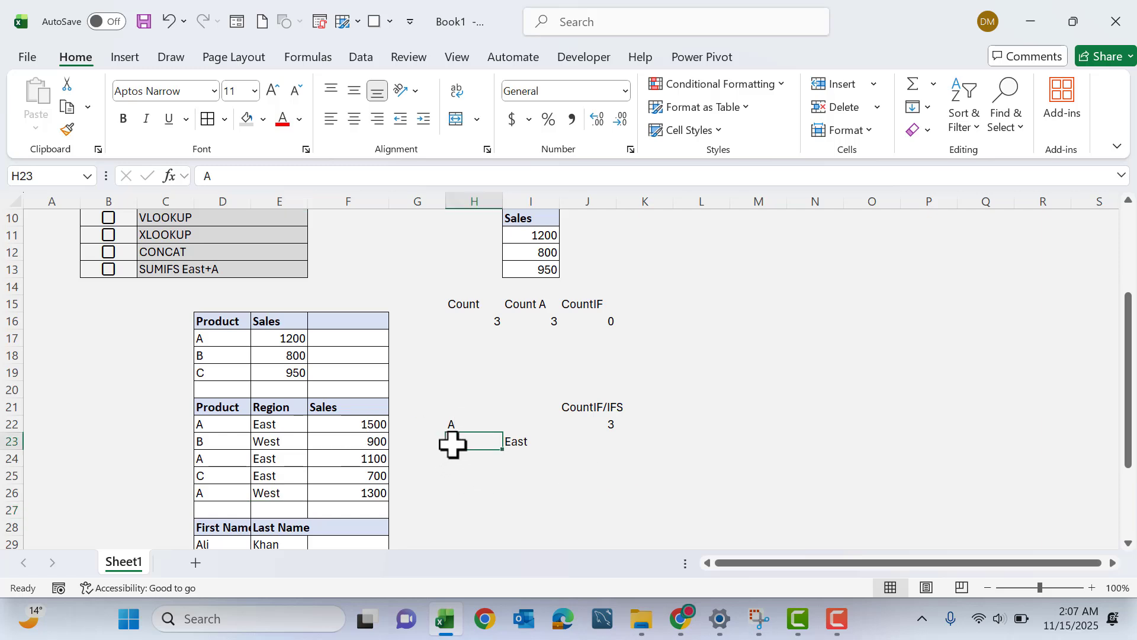
{"action": "left_click", "coordinate": [506, 441]}
{"action": "left_click", "coordinate": [233, 429]}
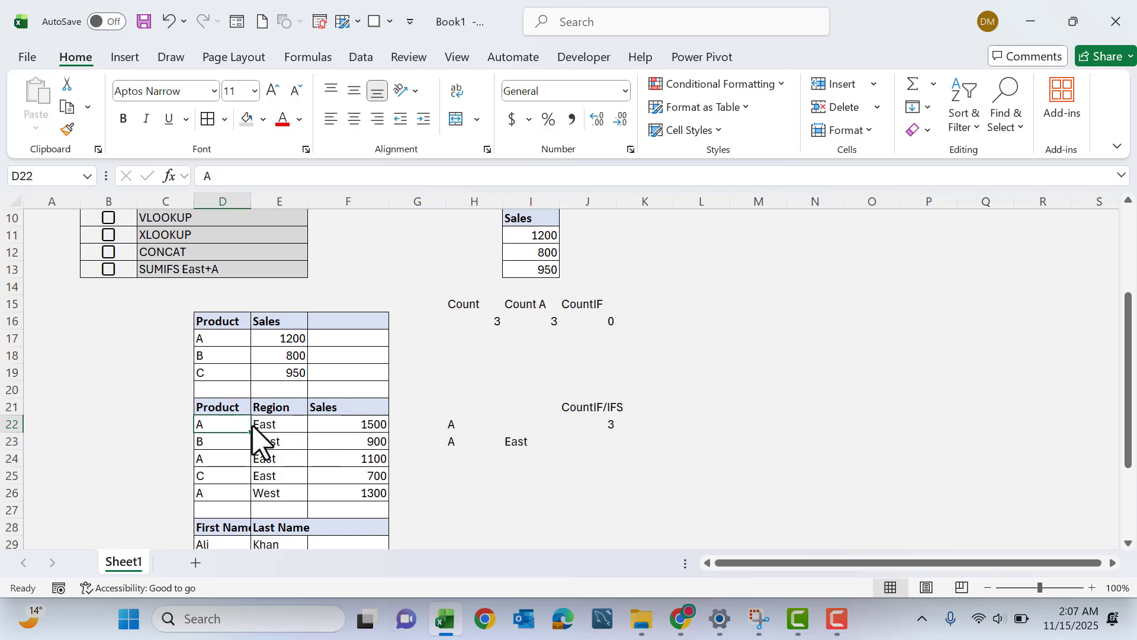
{"action": "left_click_drag", "start_coordinate": [252, 424], "coordinate": [258, 424]}
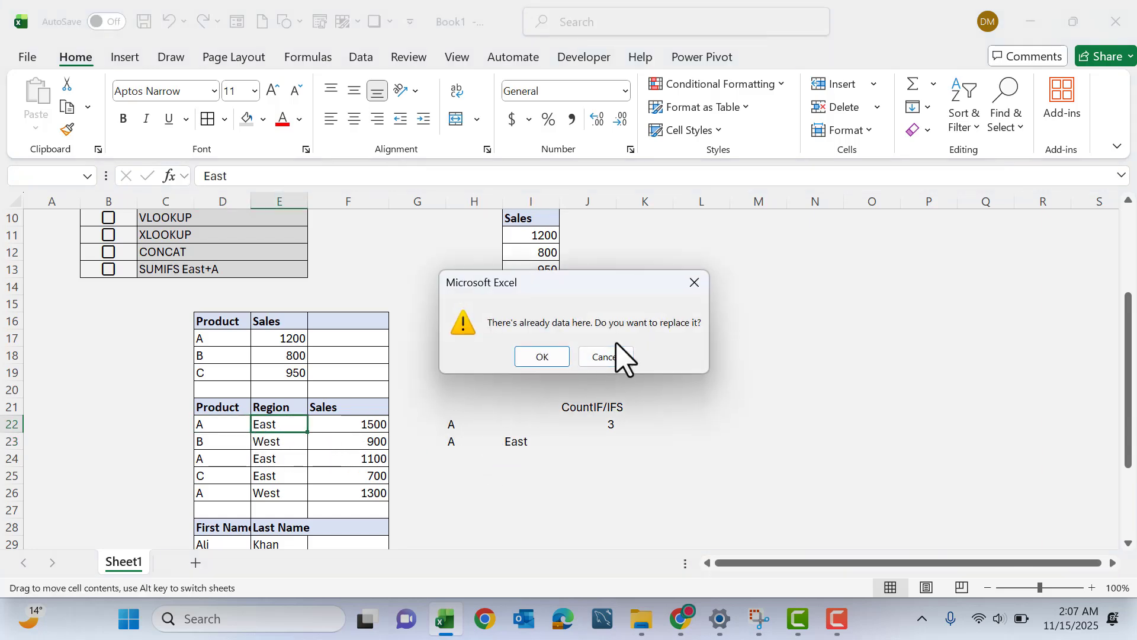
{"action": "left_click", "coordinate": [604, 358]}
- Enter =COUNTIFS(D22:D26,H23,E22:E26,I23) in J23 to count the product A entries in the East region
{"action": "left_click", "coordinate": [580, 438]}
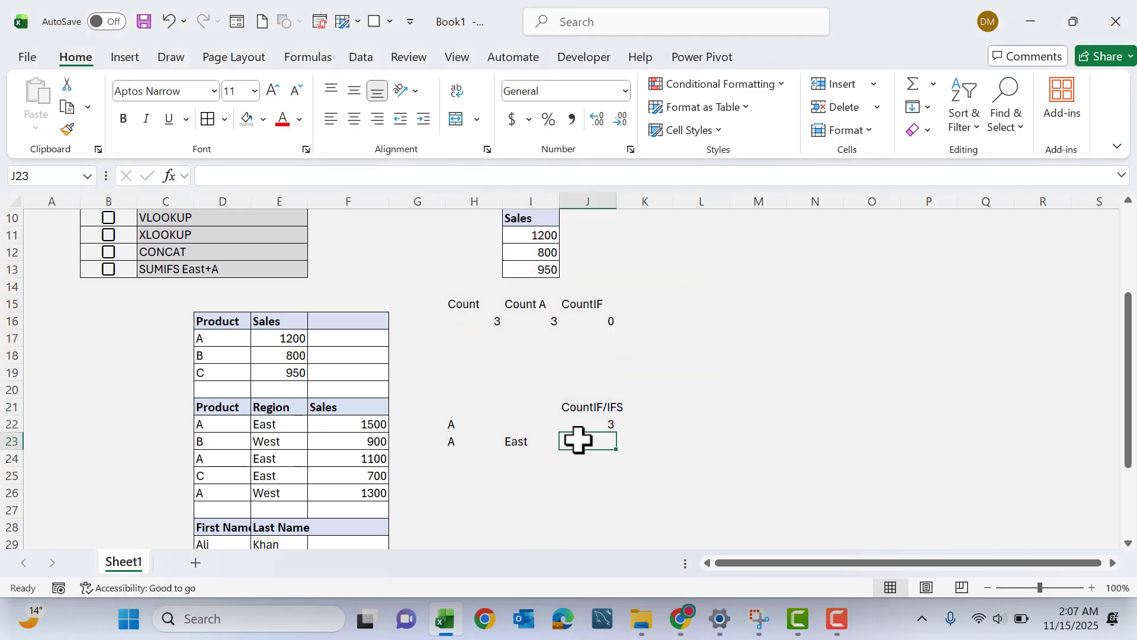
{"action": "type", "text": "=cou"}
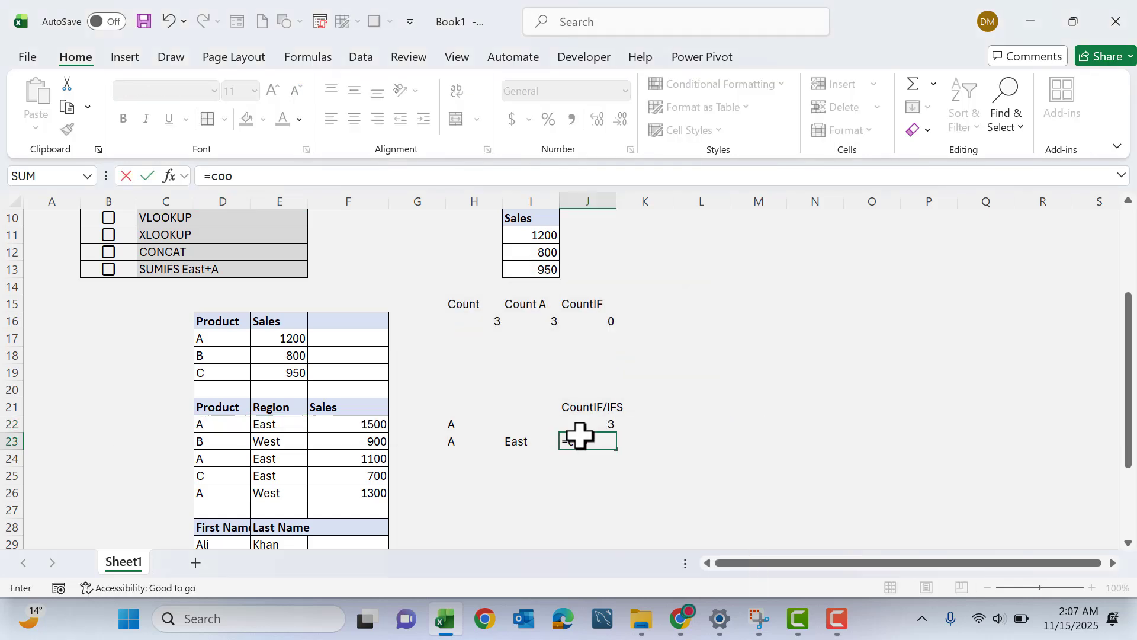
{"action": "type", "text": "nti"}
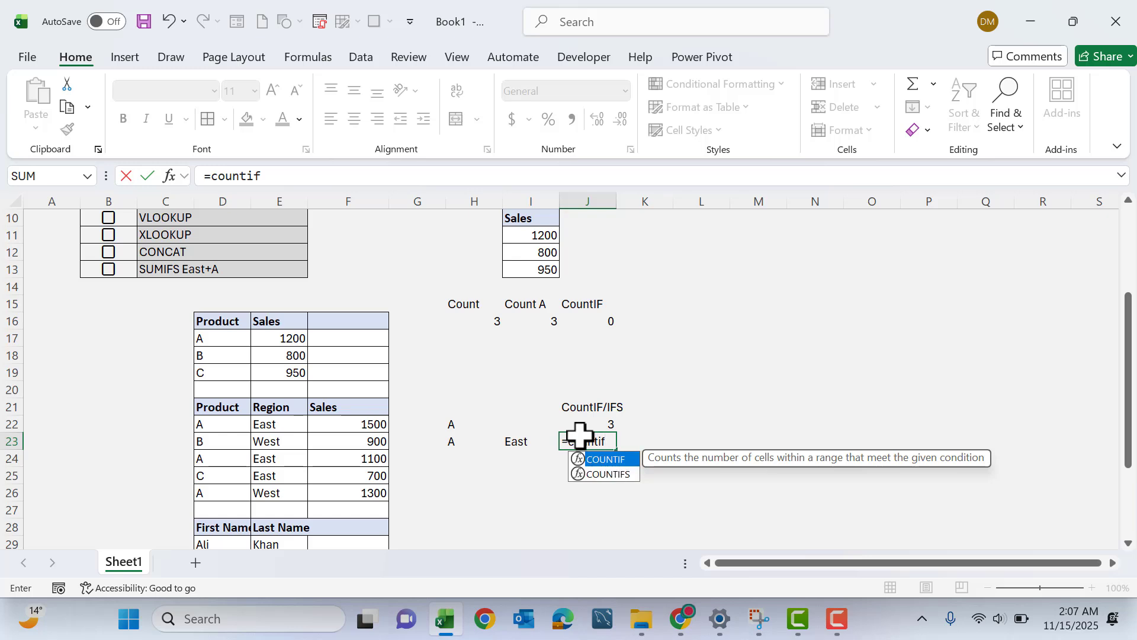
{"action": "type", "text": "f"}
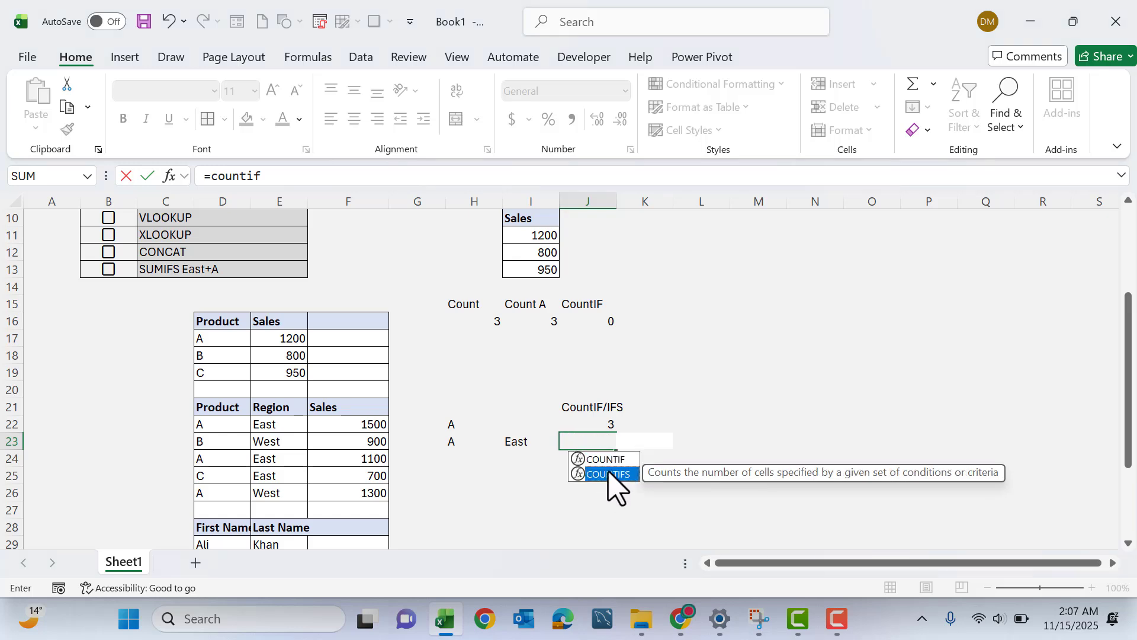
{"action": "double_click", "coordinate": [607, 474]}
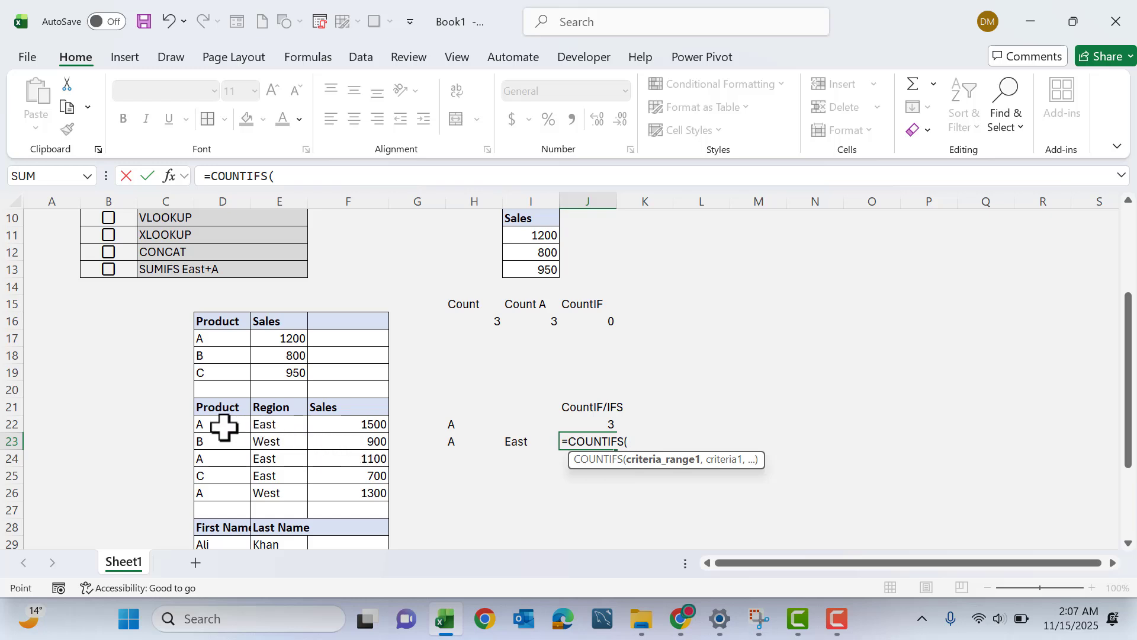
{"action": "left_click_drag", "start_coordinate": [224, 427], "coordinate": [229, 502]}
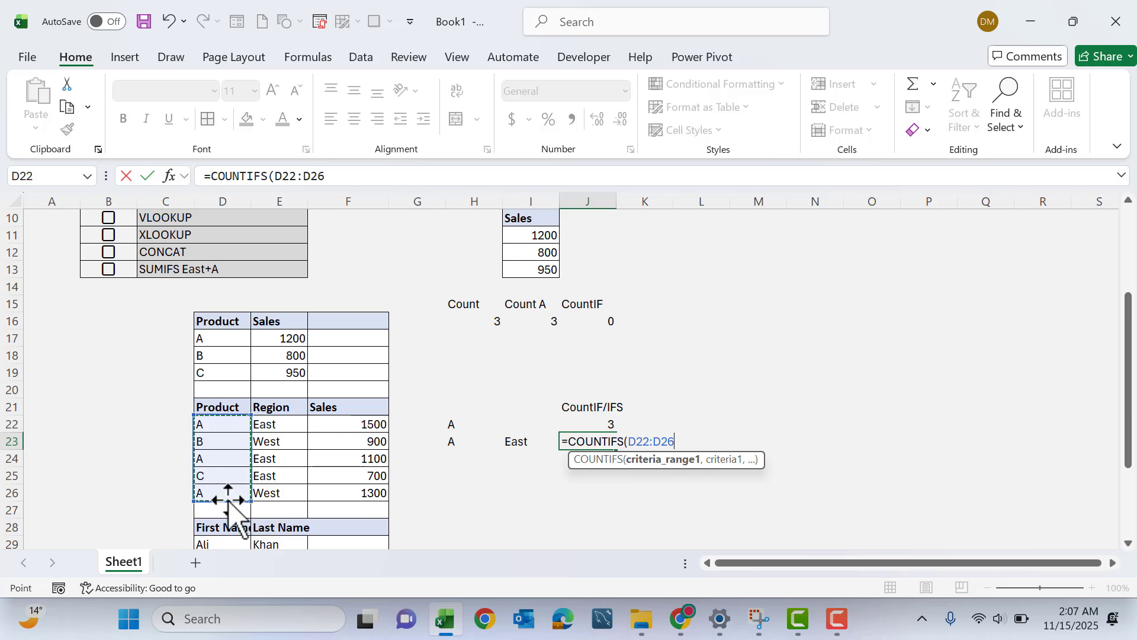
{"action": "type", "text": ","}
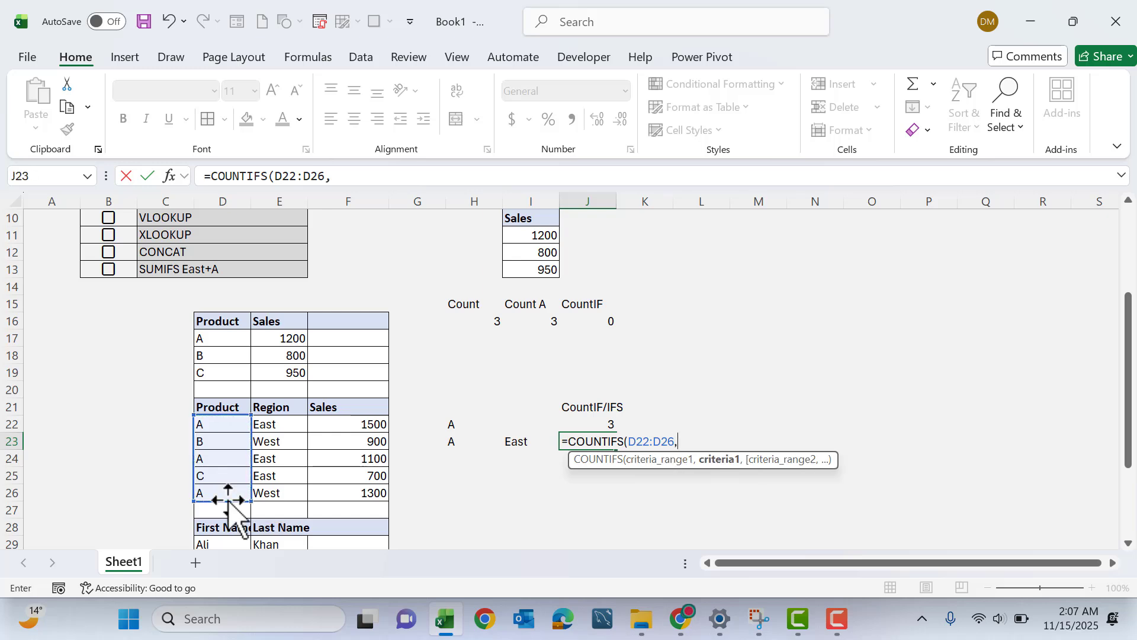
{"action": "left_click", "coordinate": [441, 437]}
{"action": "left_click_drag", "start_coordinate": [454, 434], "coordinate": [456, 438]}
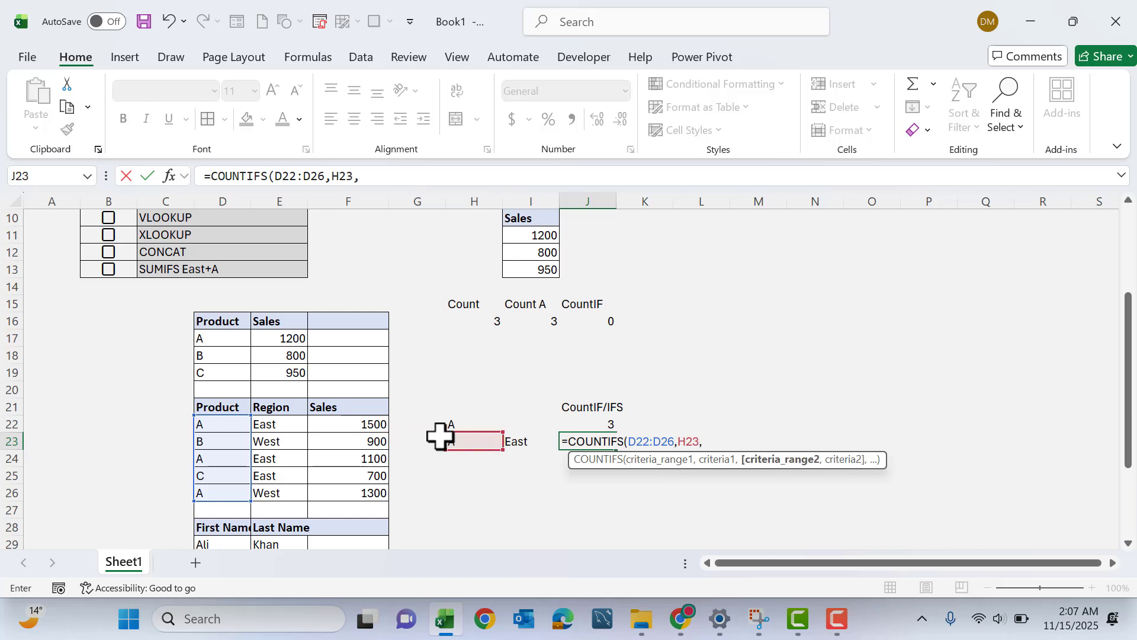
{"action": "left_click_drag", "start_coordinate": [269, 421], "coordinate": [276, 482]}
{"action": "type", "text": ","}
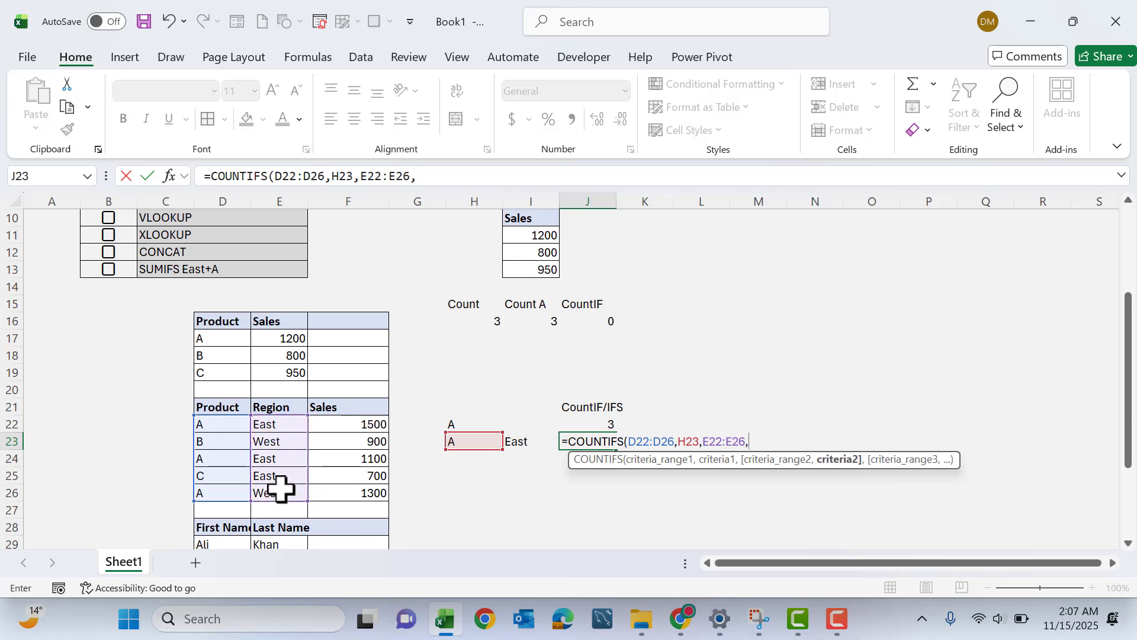
{"action": "left_click", "coordinate": [512, 442]}
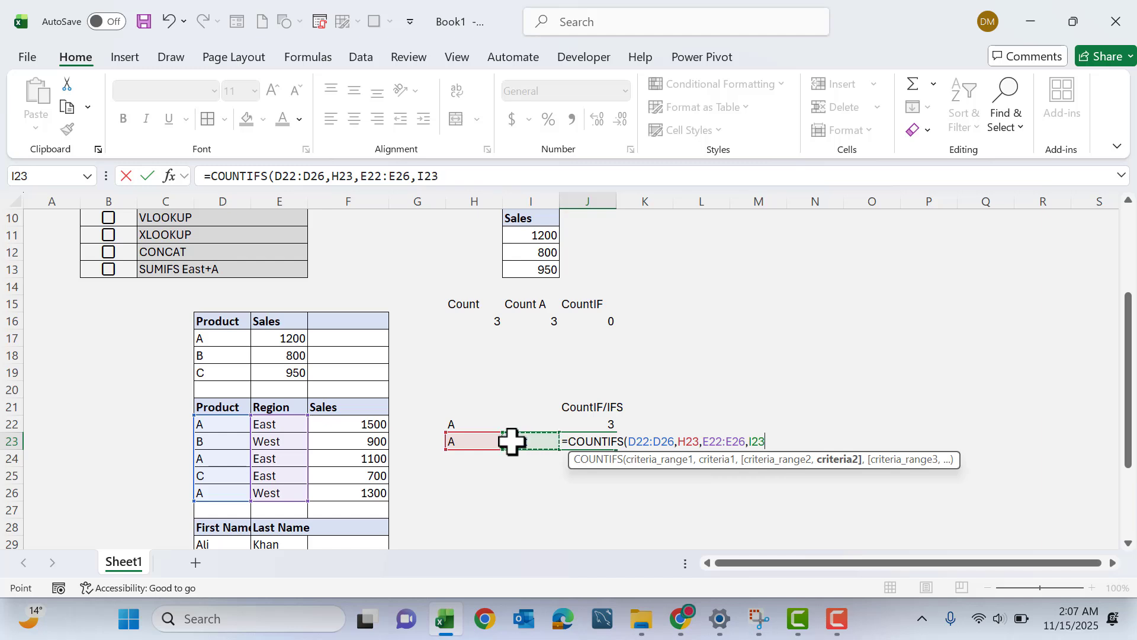
{"action": "key", "text": "Return"}
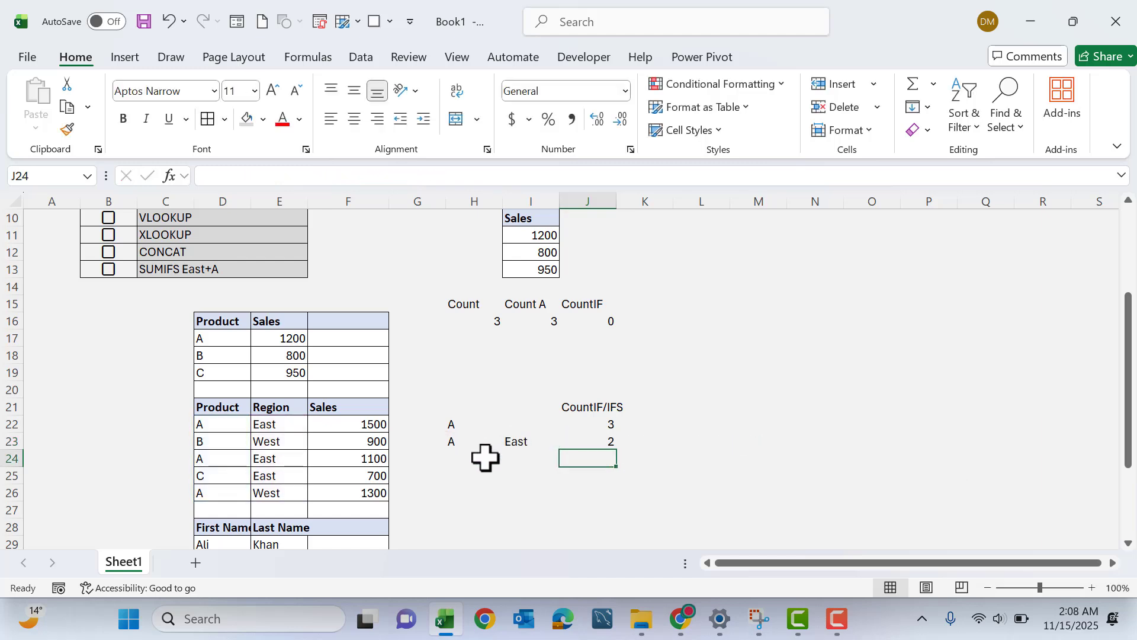
- Check the COUNTIFS result in J23 against the product A rows and their regions in the regional sales table
{"action": "left_click_drag", "start_coordinate": [220, 420], "coordinate": [332, 424]}
{"action": "left_click_drag", "start_coordinate": [229, 458], "coordinate": [333, 460]}
{"action": "left_click", "coordinate": [221, 495]}
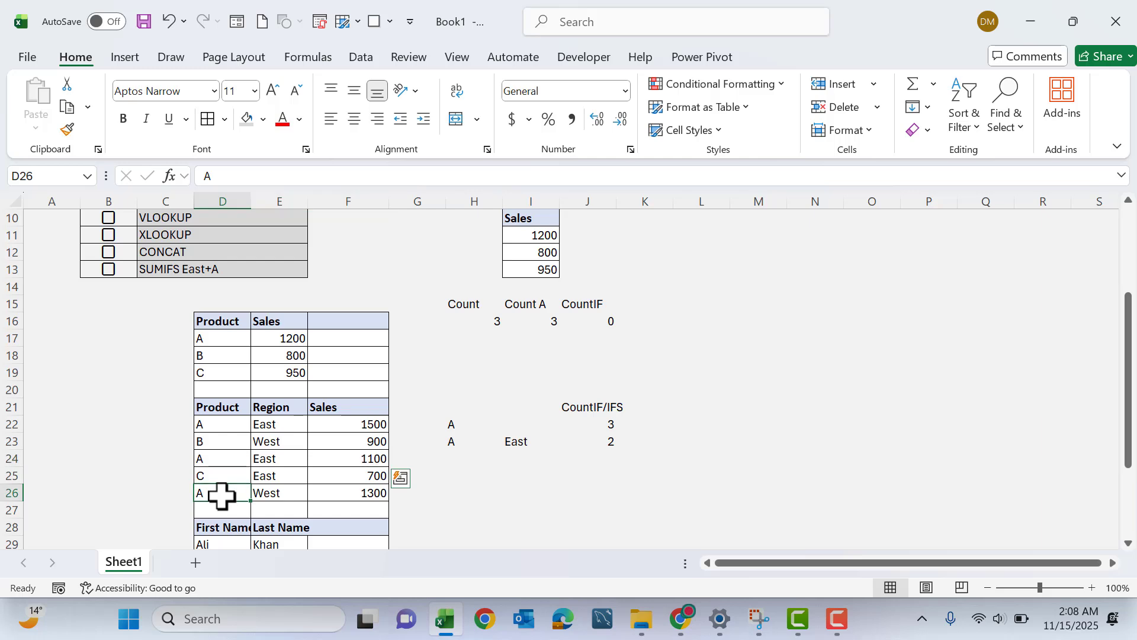
{"action": "left_click_drag", "start_coordinate": [221, 496], "coordinate": [229, 439]}
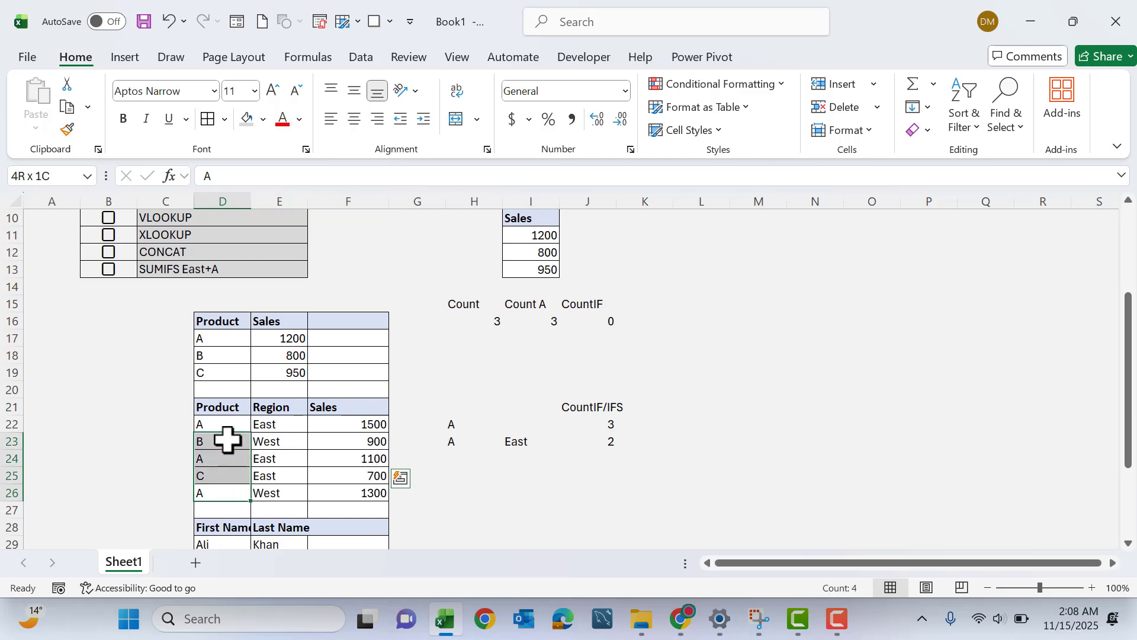
{"action": "left_click", "coordinate": [276, 418]}
{"action": "left_click", "coordinate": [275, 456]}
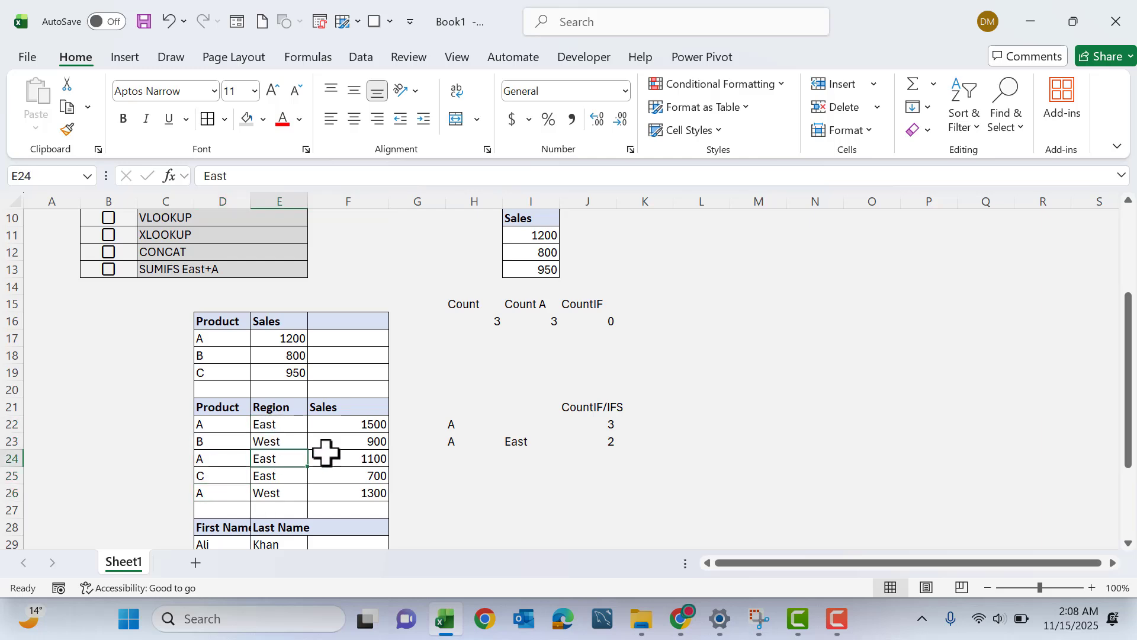
{"action": "left_click", "coordinate": [600, 441]}
{"action": "left_click", "coordinate": [528, 502]}
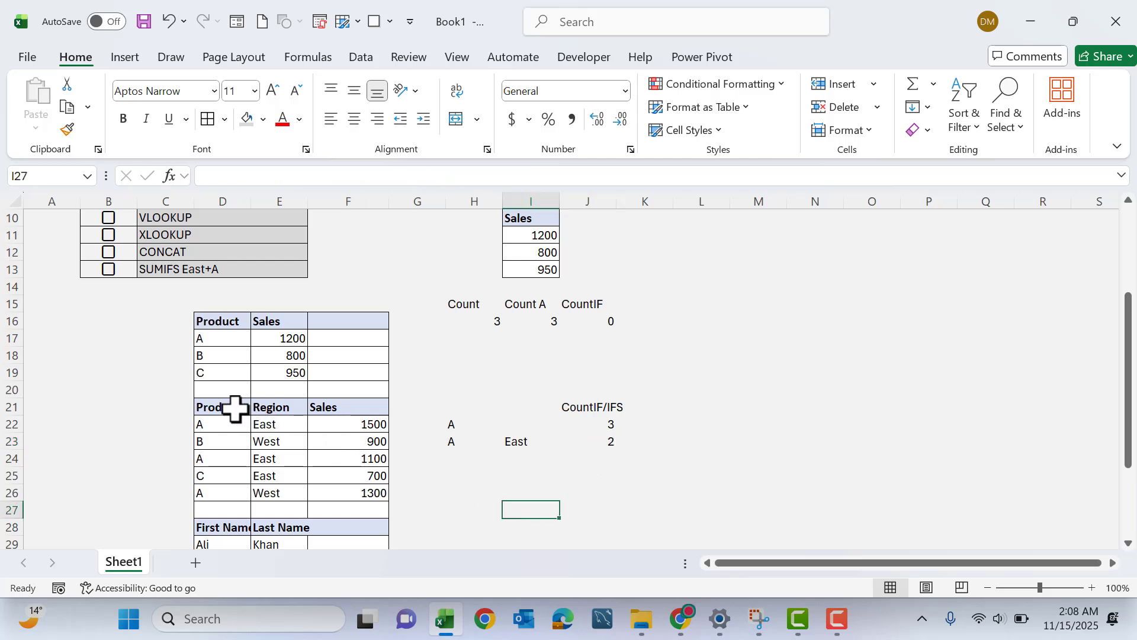
{"action": "left_click_drag", "start_coordinate": [235, 407], "coordinate": [342, 490]}
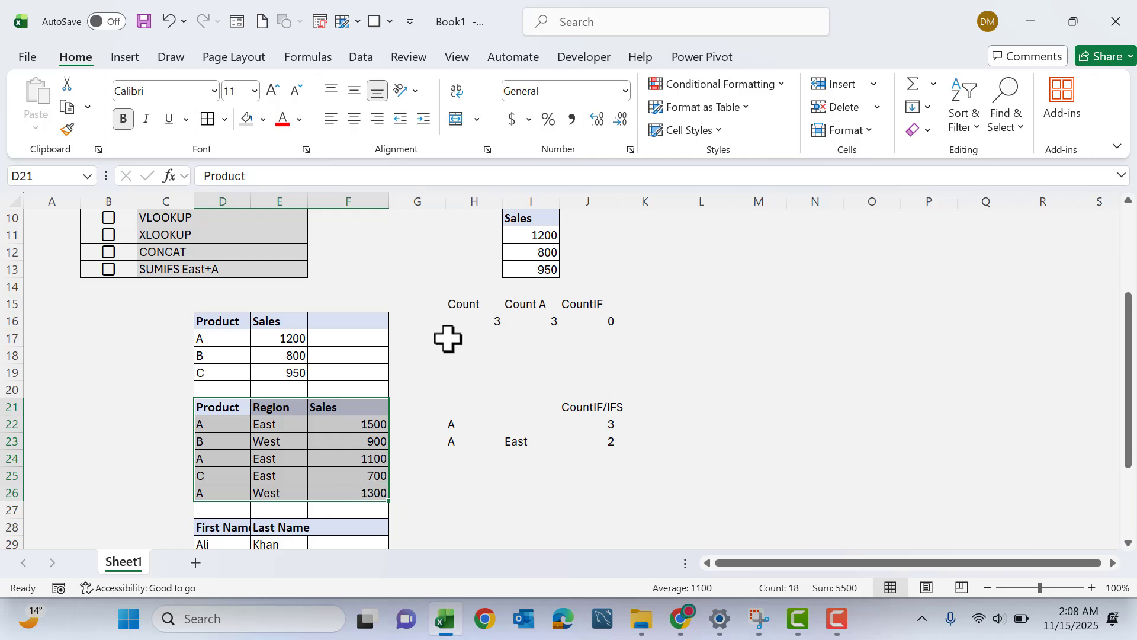
{"action": "left_click", "coordinate": [467, 336]}
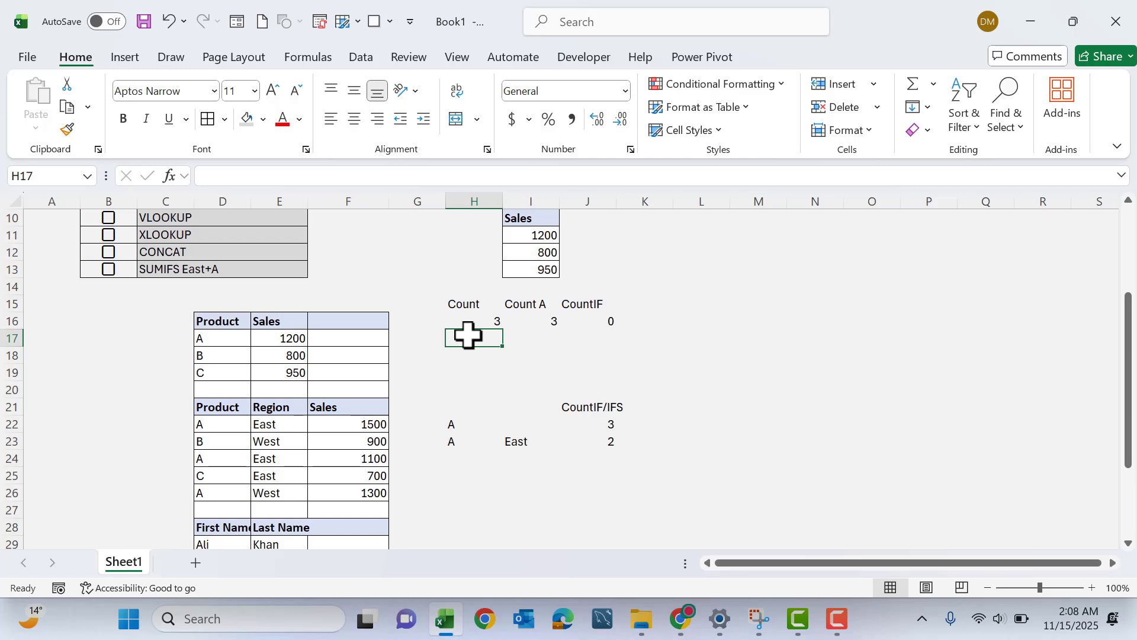
- Label cell K21 Sumif/Ifs as the heading for the conditional sum results
{"action": "left_click", "coordinate": [566, 471]}
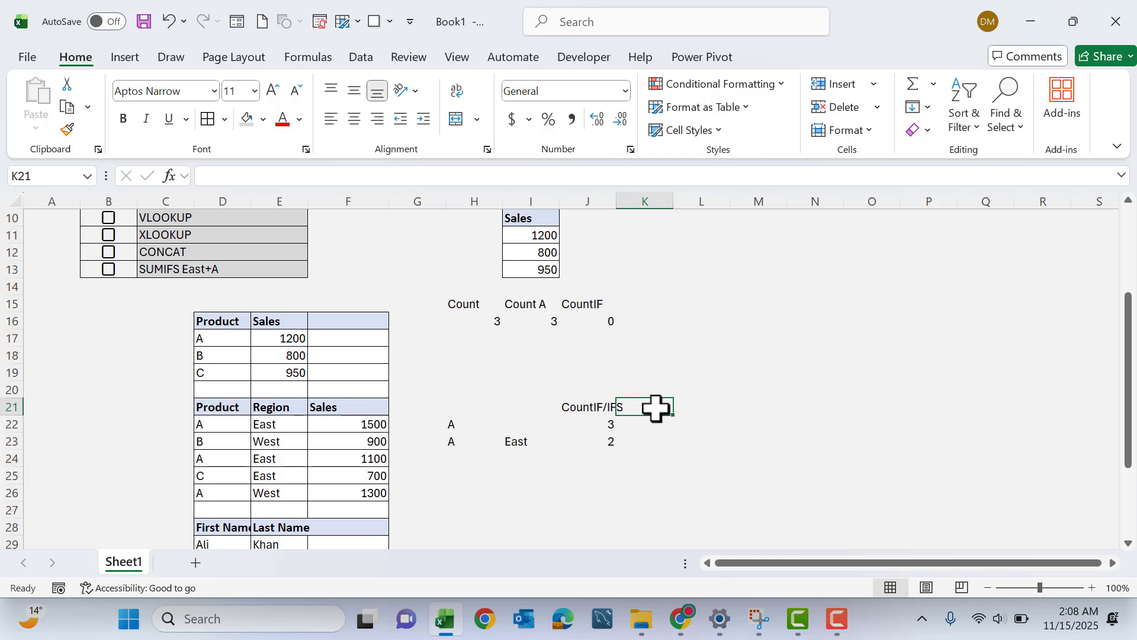
{"action": "type", "text": "umif/IFs"}
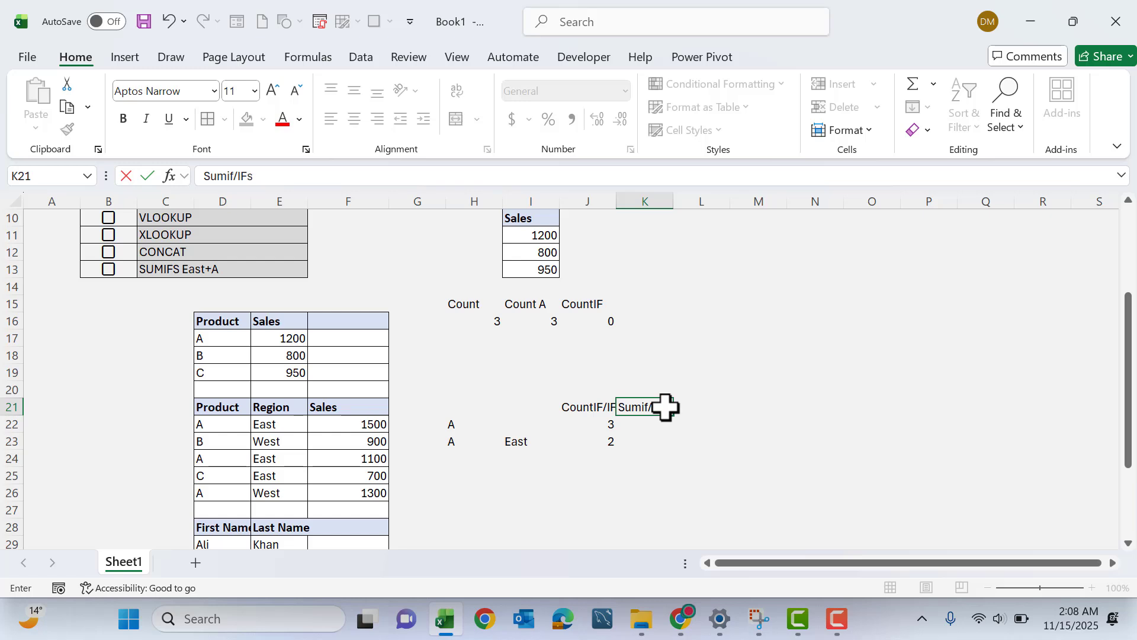
{"action": "key", "text": "Return"}
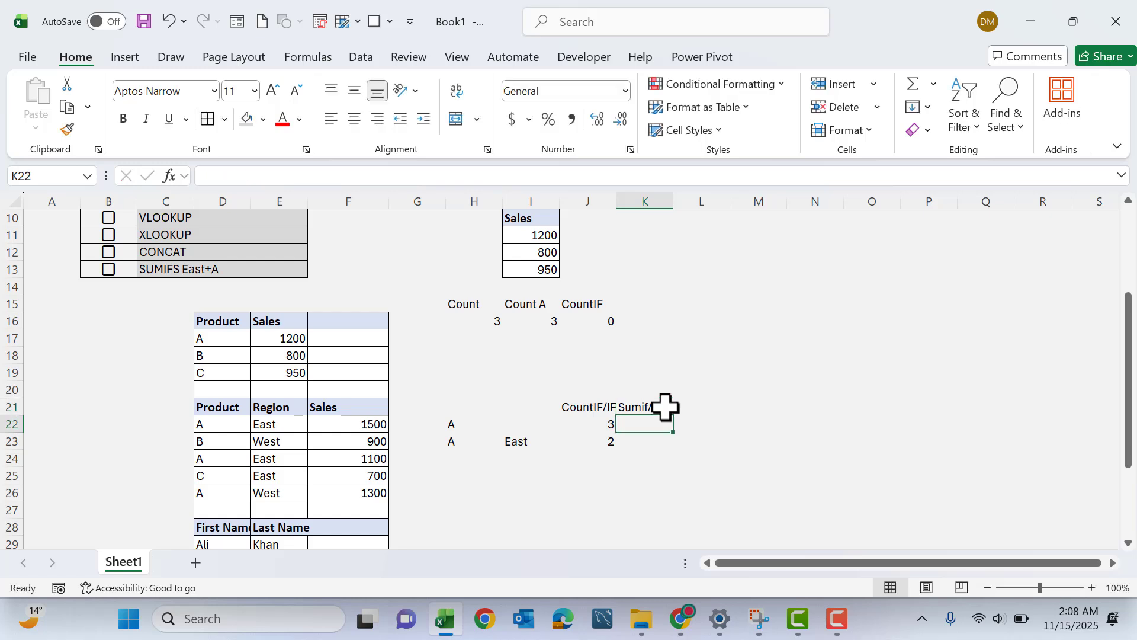
- Enter =SUMIF(D22:F26,H22,F22:F26) in K22 to total the sales of product A
{"action": "type", "text": "=sumif"}
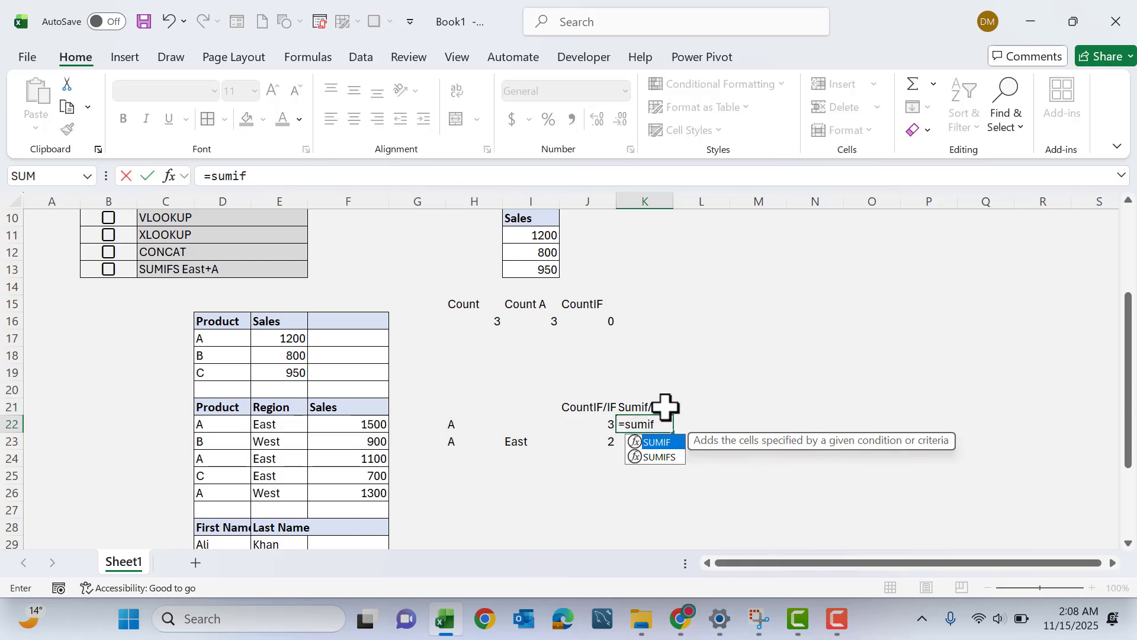
{"action": "double_click", "coordinate": [659, 442]}
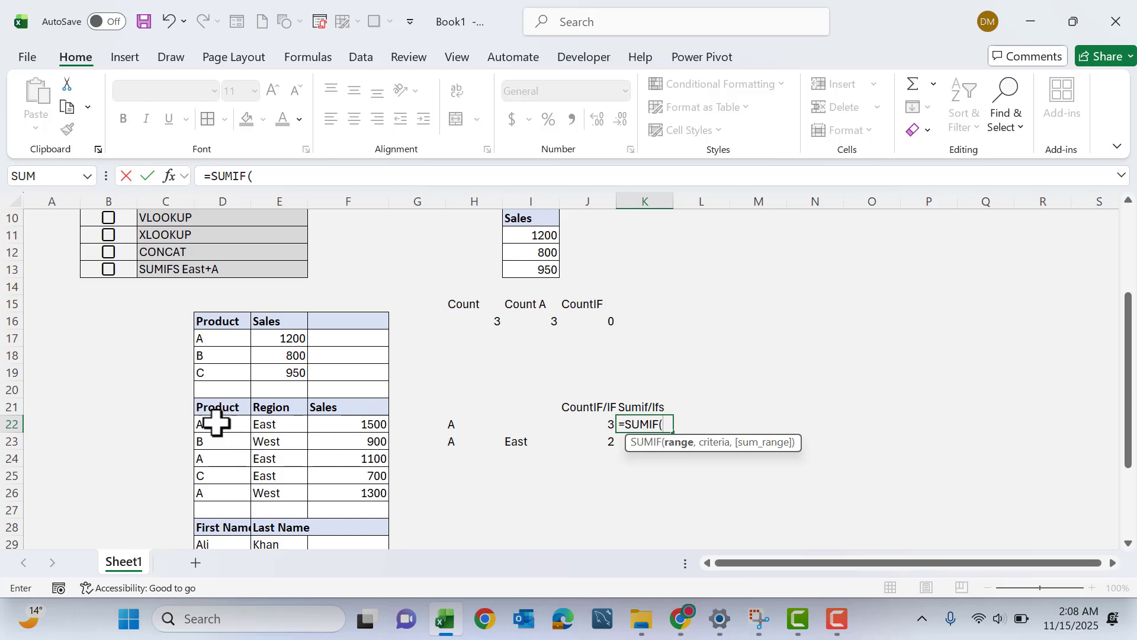
{"action": "left_click_drag", "start_coordinate": [216, 422], "coordinate": [365, 500]}
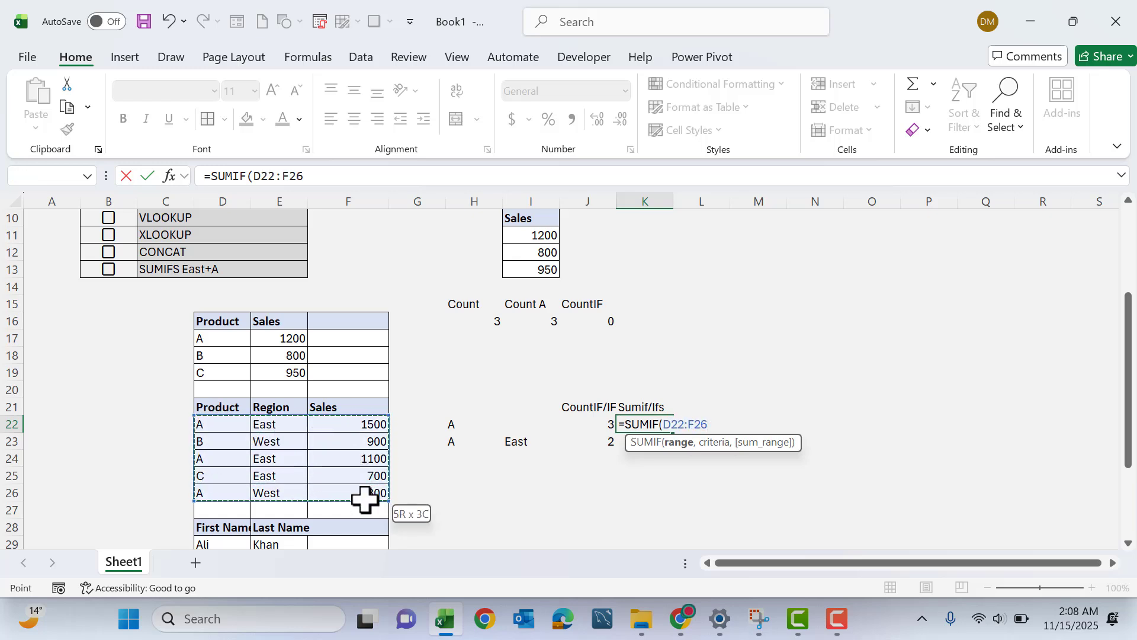
{"action": "type", "text": ","}
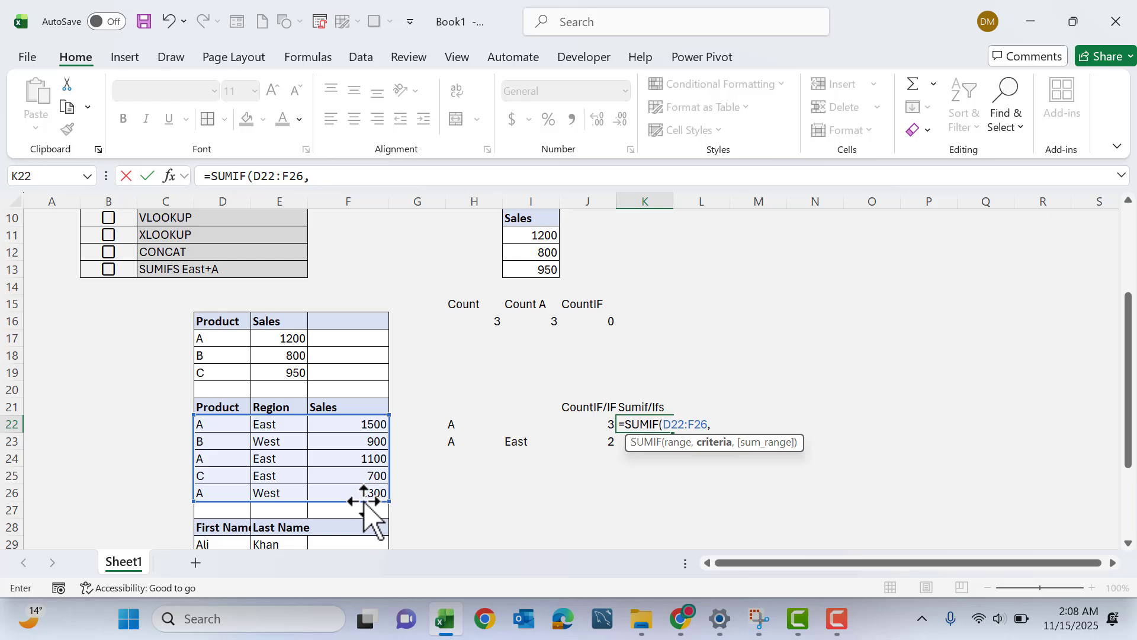
{"action": "left_click", "coordinate": [460, 423]}
{"action": "type", "text": ","}
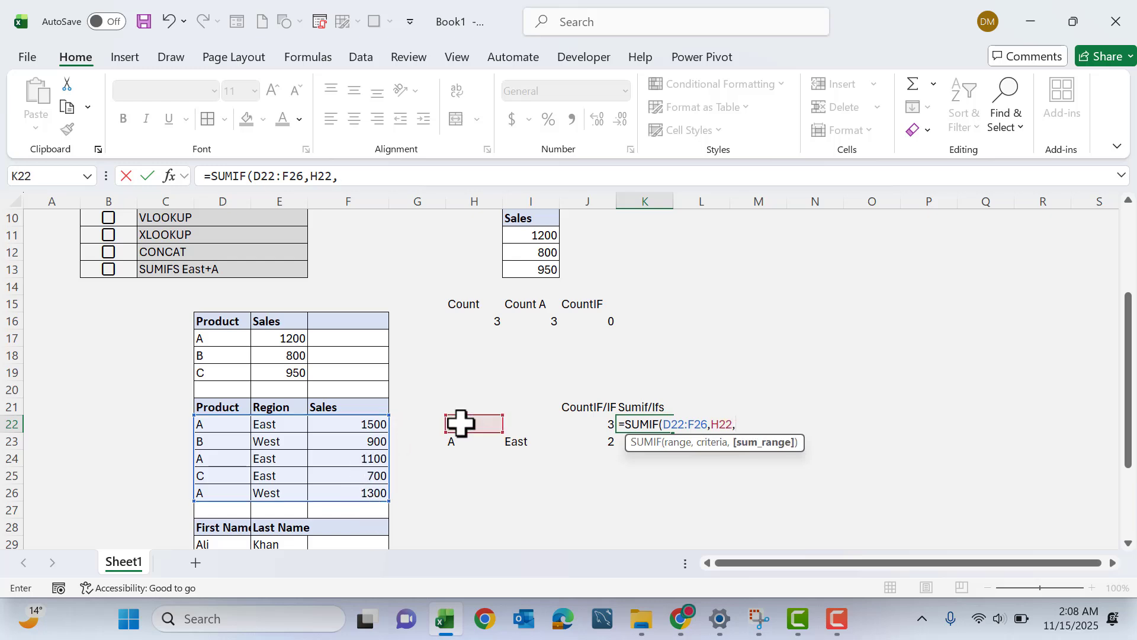
{"action": "left_click_drag", "start_coordinate": [332, 426], "coordinate": [346, 486]}
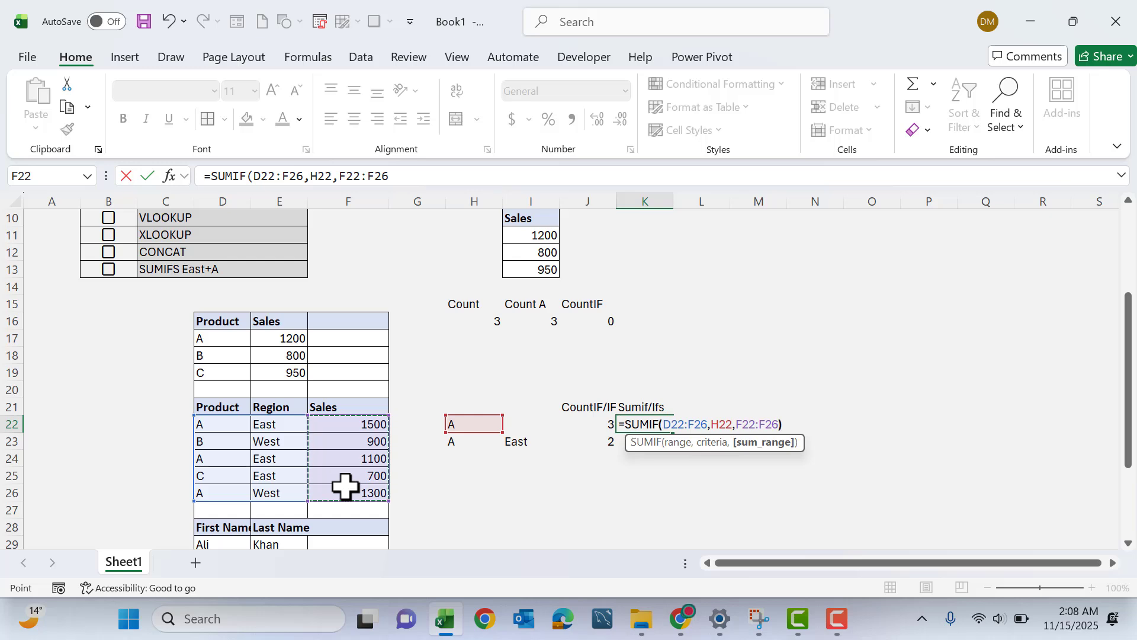
{"action": "key", "text": "Return"}
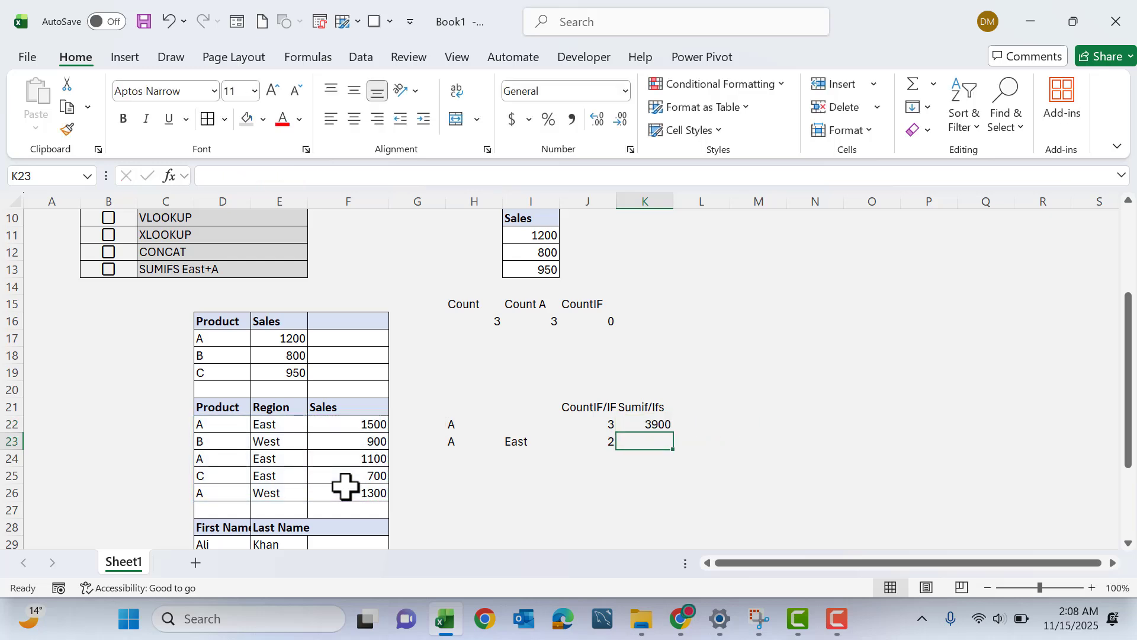
- Check the SUMIF result in K22 against the sales in each product A row of the regional sales table
{"action": "left_click", "coordinate": [650, 422]}
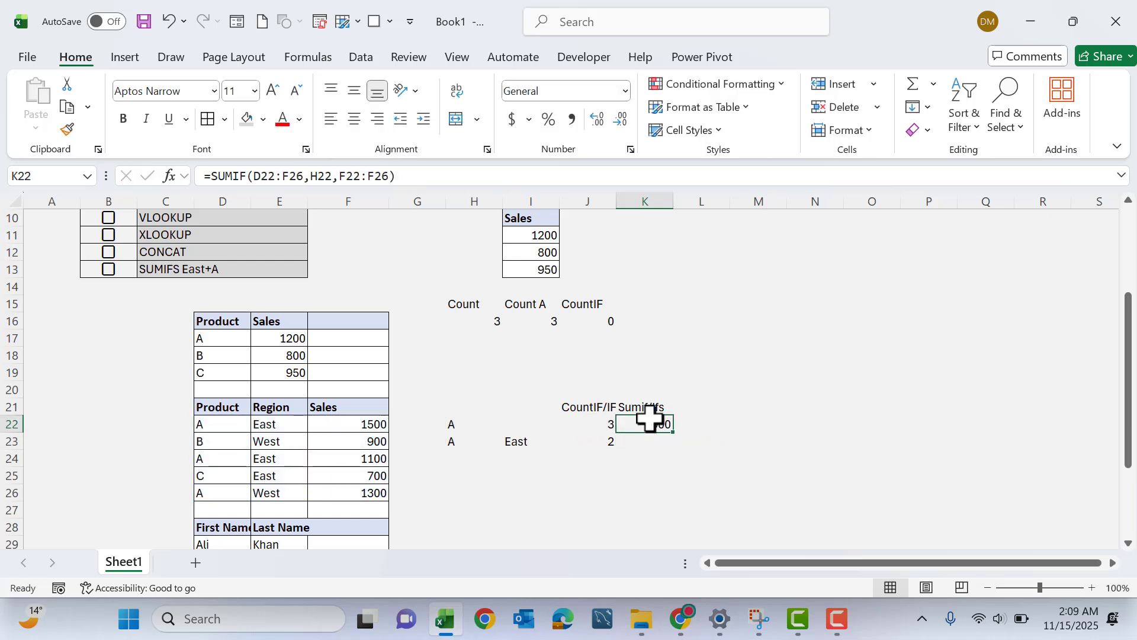
{"action": "left_click_drag", "start_coordinate": [203, 424], "coordinate": [342, 422]}
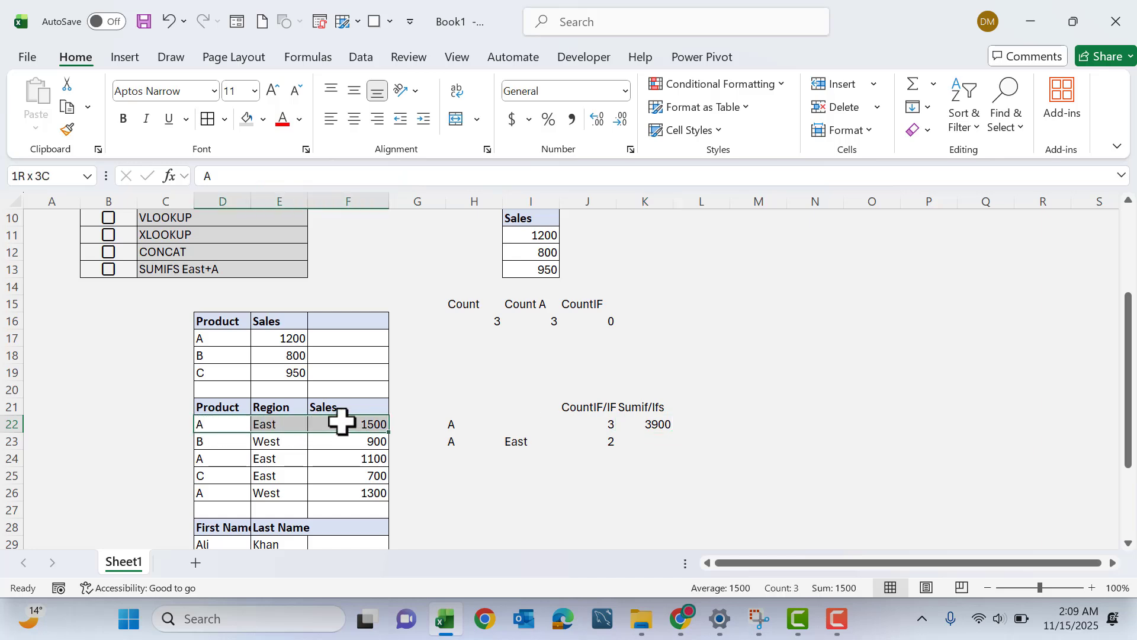
{"action": "left_click_drag", "start_coordinate": [244, 459], "coordinate": [352, 456]}
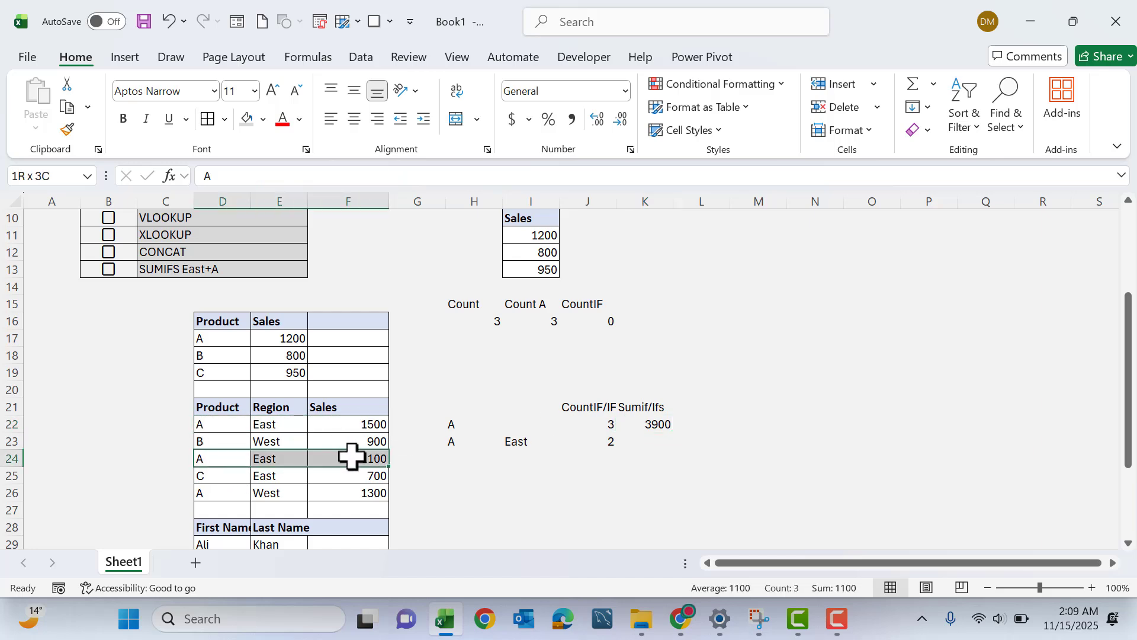
{"action": "left_click_drag", "start_coordinate": [236, 496], "coordinate": [376, 498]}
{"action": "left_click", "coordinate": [656, 453]}
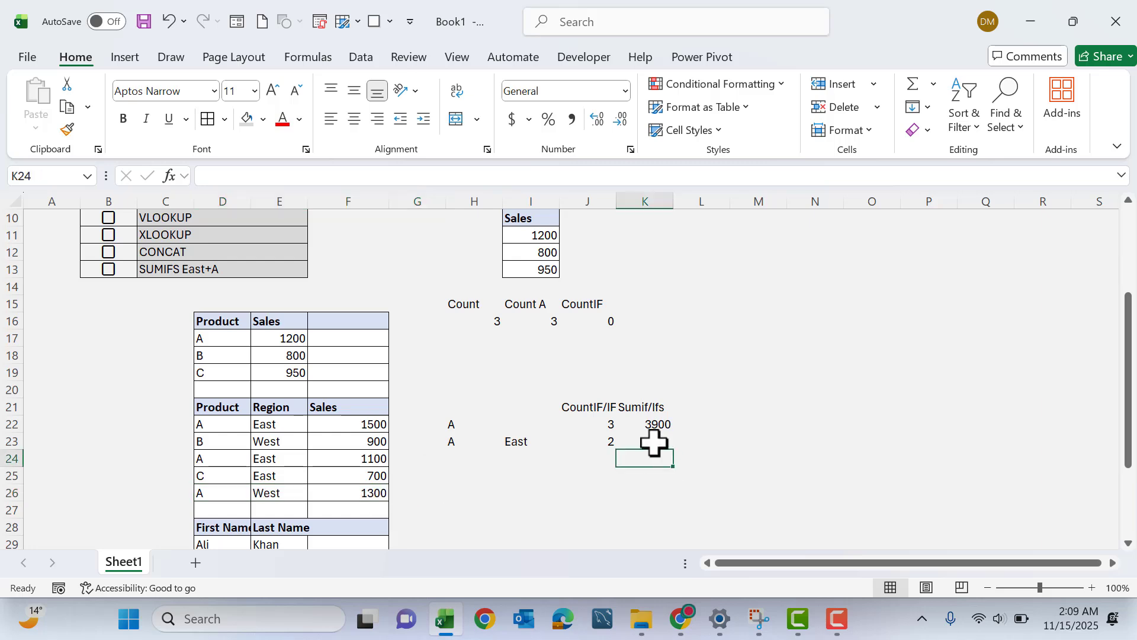
{"action": "left_click", "coordinate": [240, 423]}
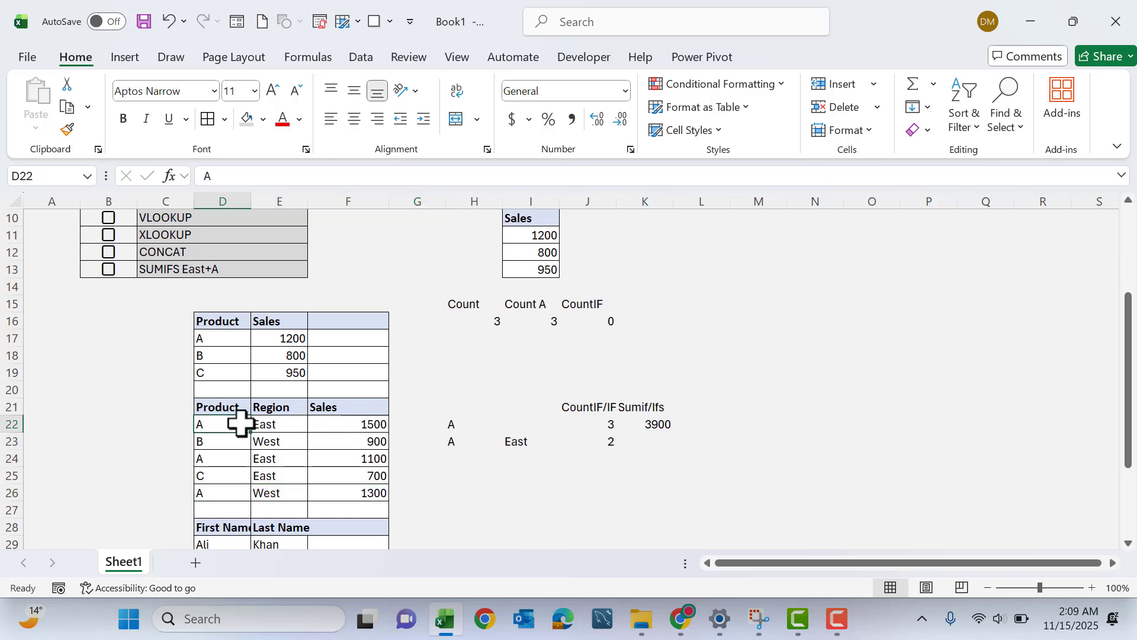
- Examine the region belonging to each product A row in the regional sales table
{"action": "left_click_drag", "start_coordinate": [240, 423], "coordinate": [282, 419]}
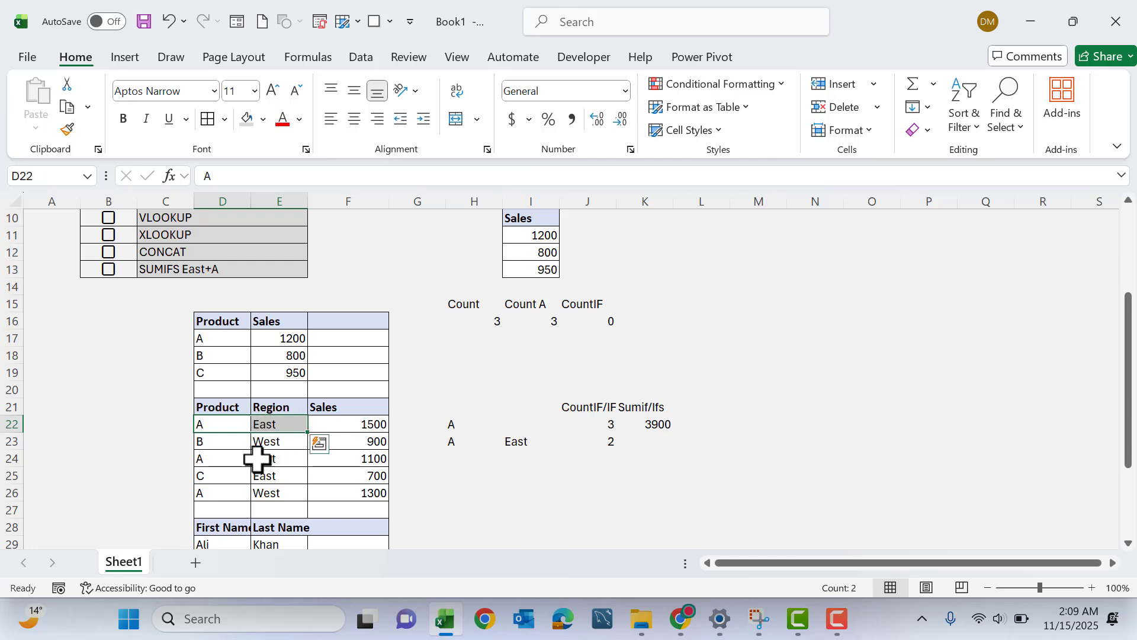
{"action": "left_click_drag", "start_coordinate": [211, 464], "coordinate": [260, 458]}
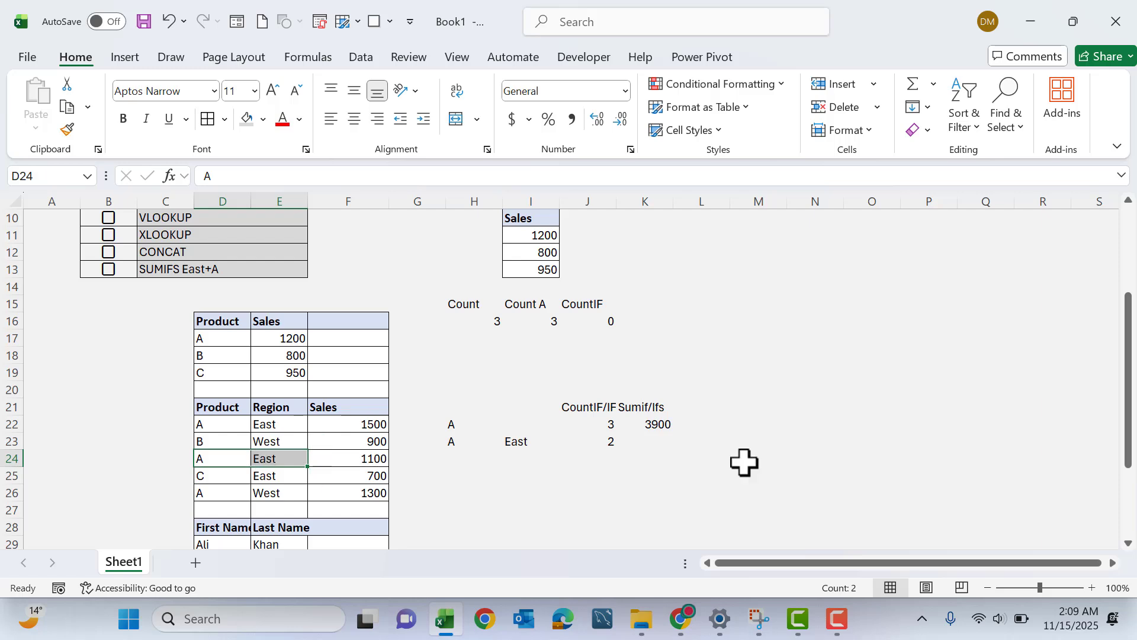
{"action": "left_click_drag", "start_coordinate": [218, 492], "coordinate": [268, 486]}
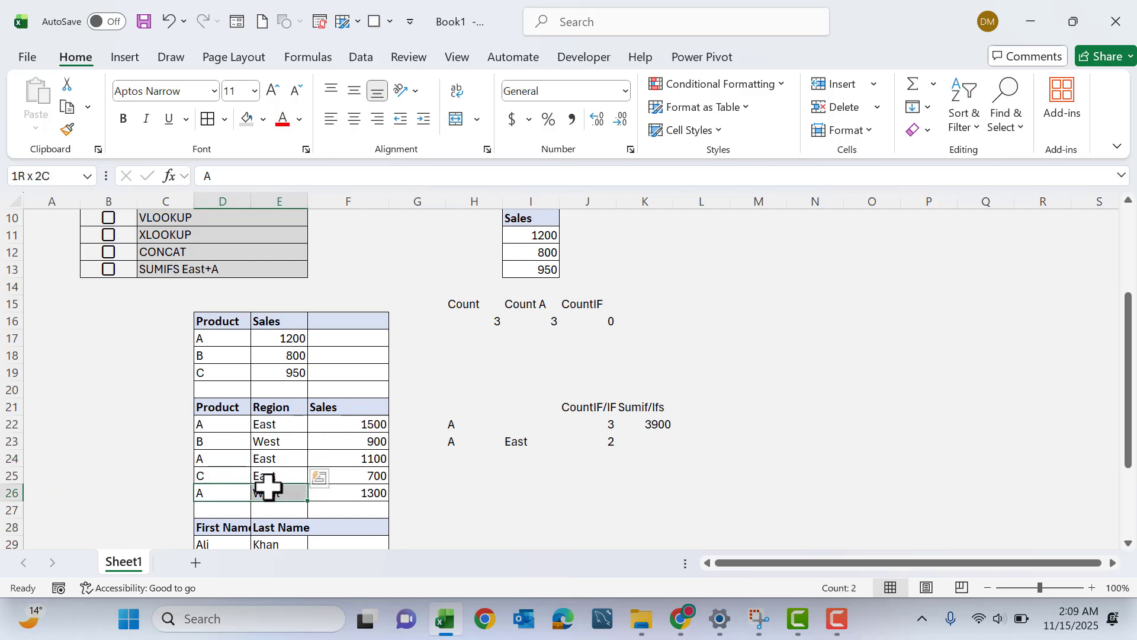
- Enter =SUMIFS(F22:F26,D22:D26,H23,E22:E26,I23) in K23 to total product A sales in the East region
{"action": "left_click", "coordinate": [638, 446]}
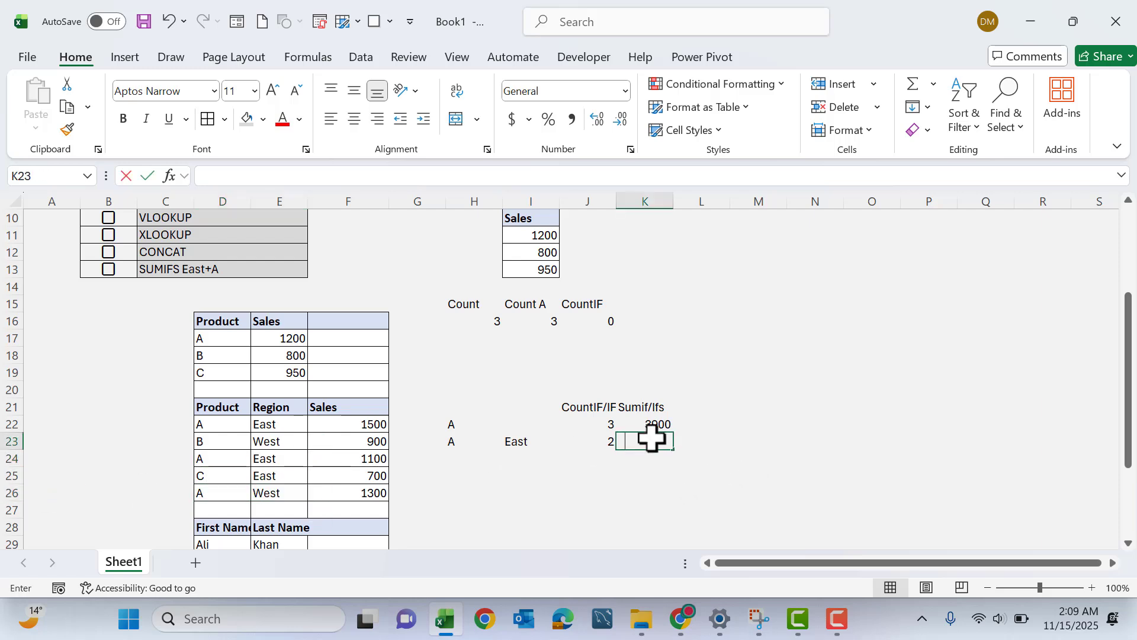
{"action": "type", "text": "=sumifs"}
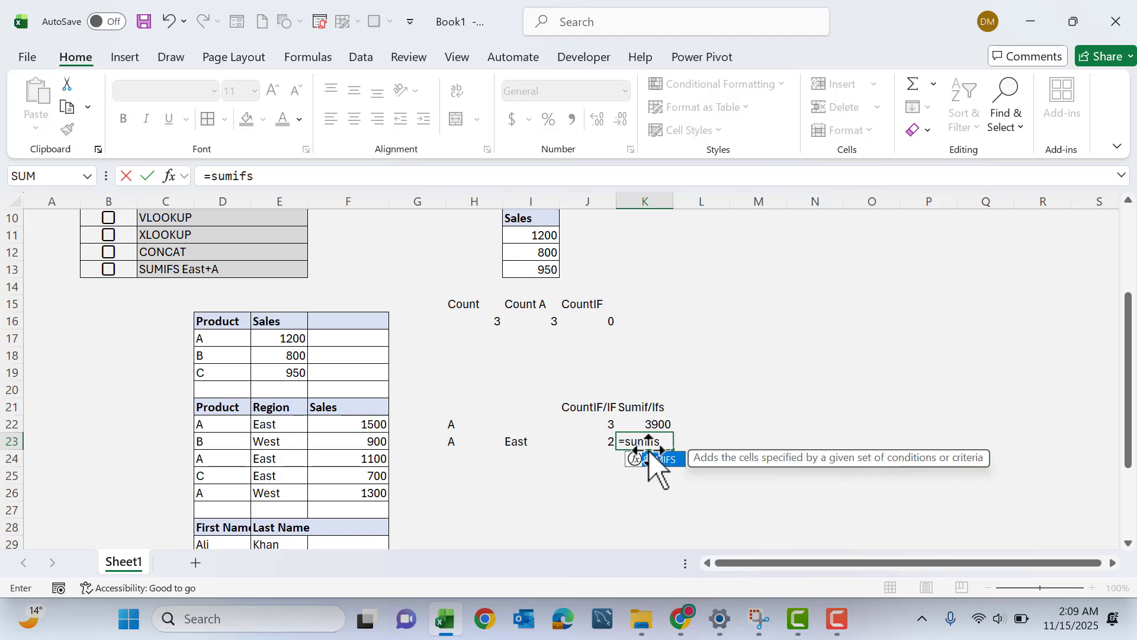
{"action": "double_click", "coordinate": [657, 459]}
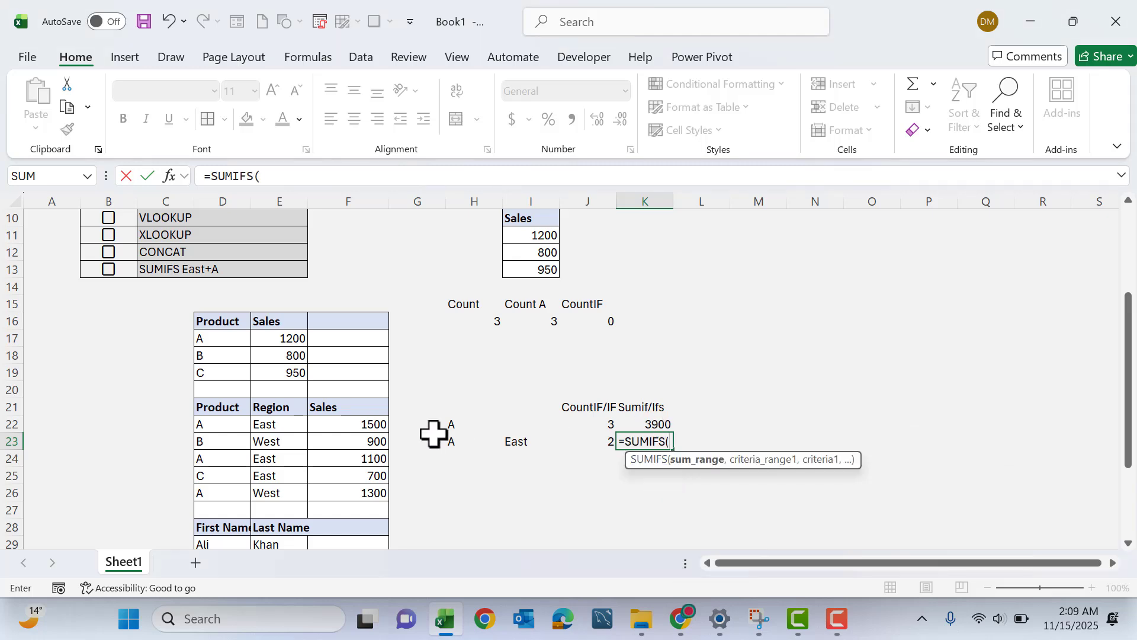
{"action": "left_click_drag", "start_coordinate": [353, 424], "coordinate": [354, 481]}
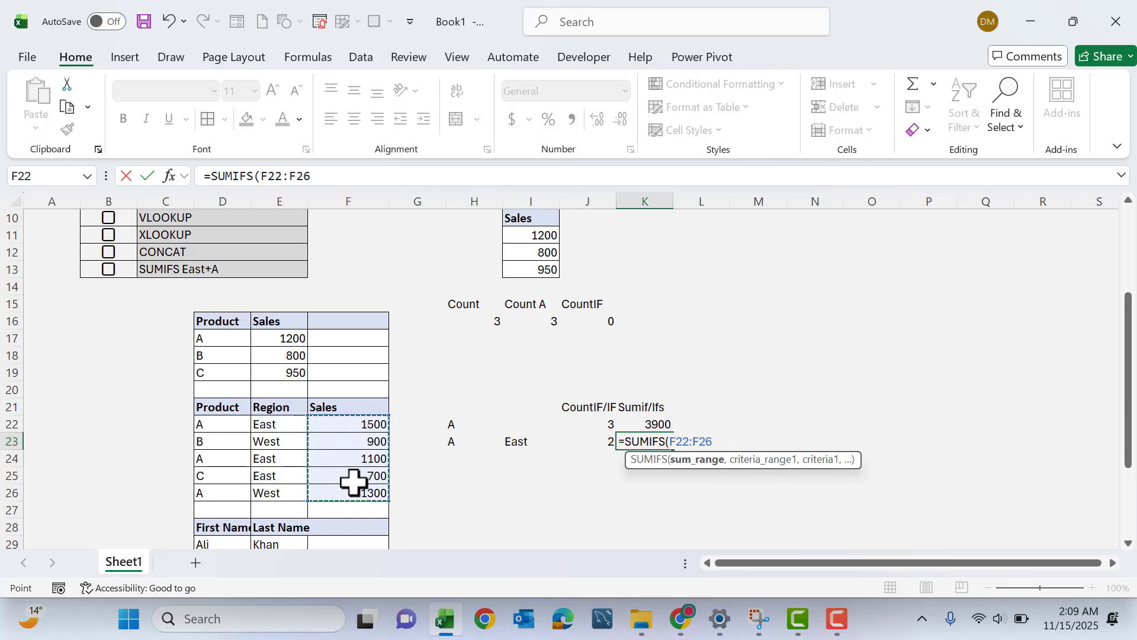
{"action": "type", "text": ","}
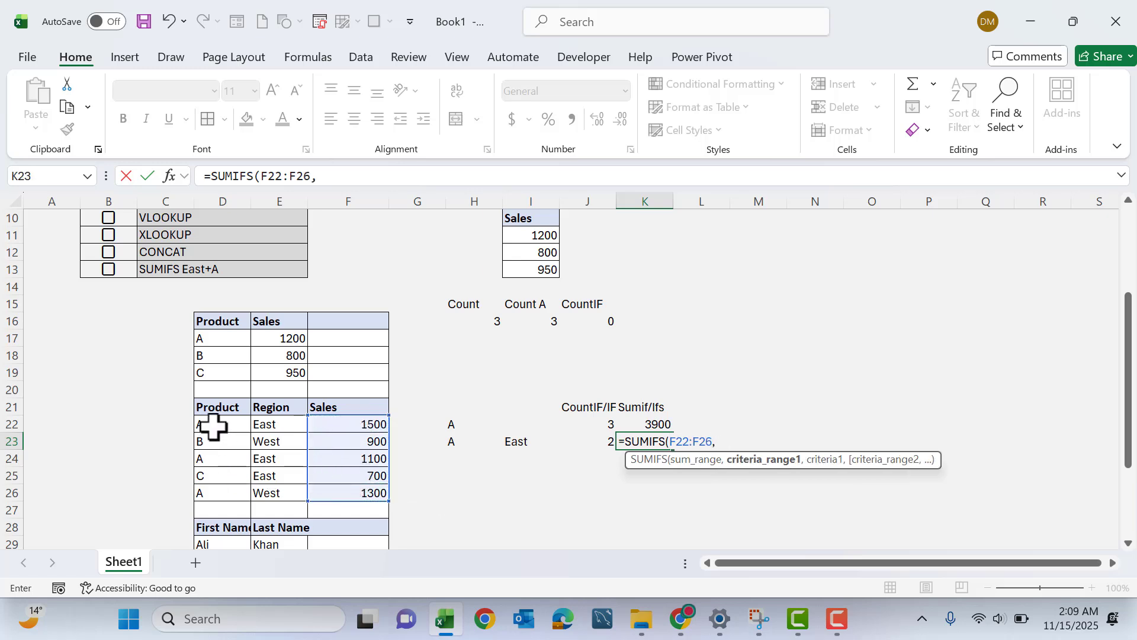
{"action": "left_click_drag", "start_coordinate": [213, 426], "coordinate": [214, 483]}
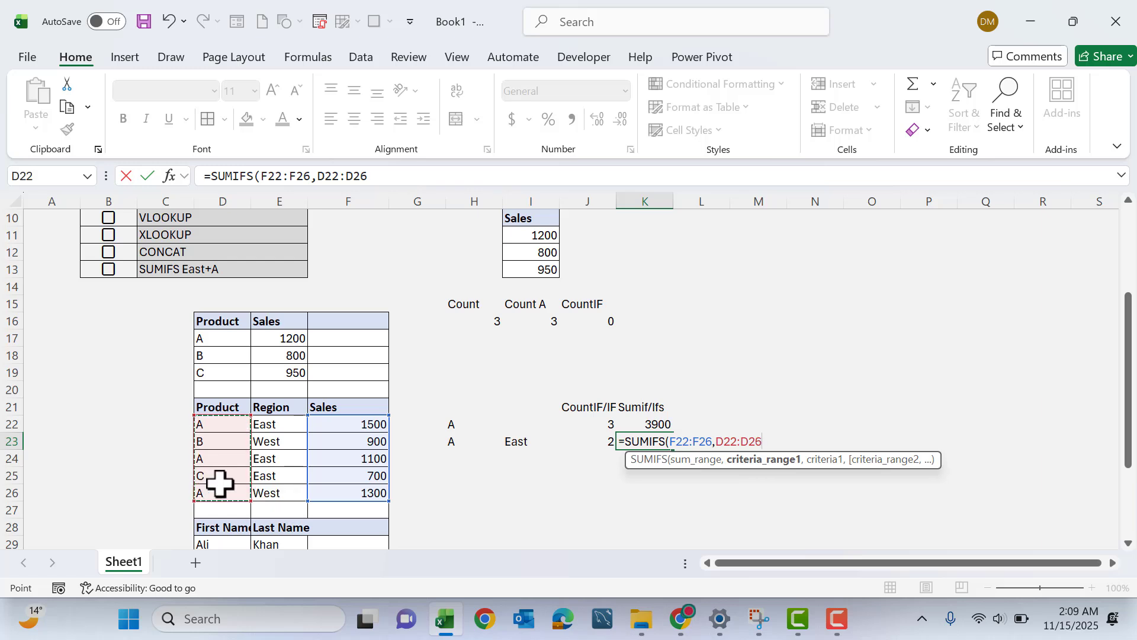
{"action": "type", "text": ","}
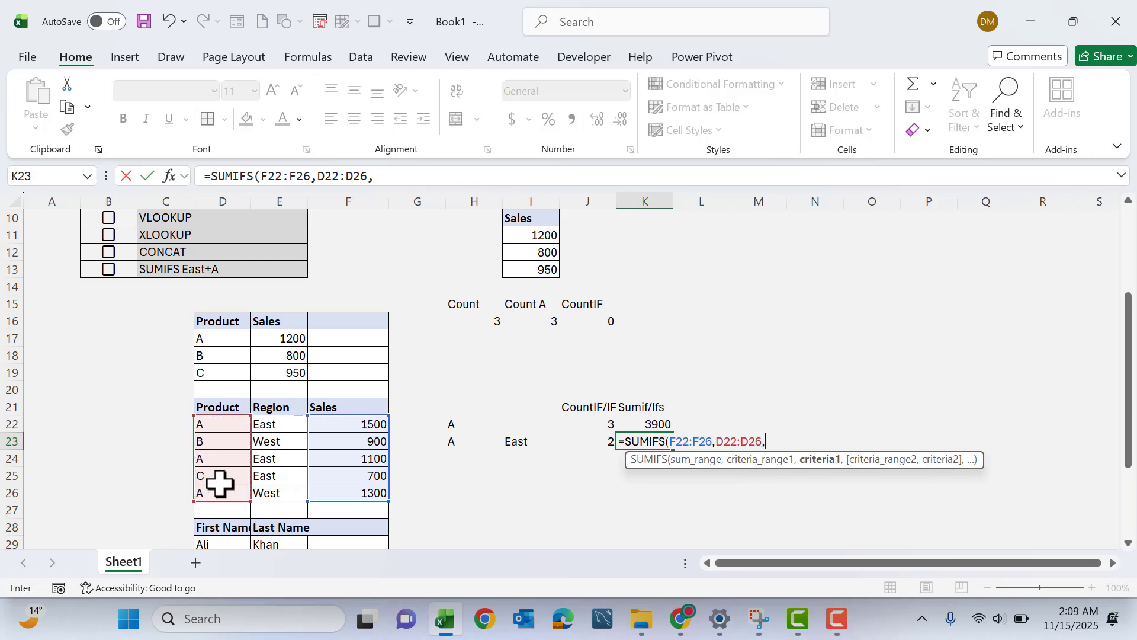
{"action": "left_click", "coordinate": [452, 442]}
{"action": "type", "text": ","}
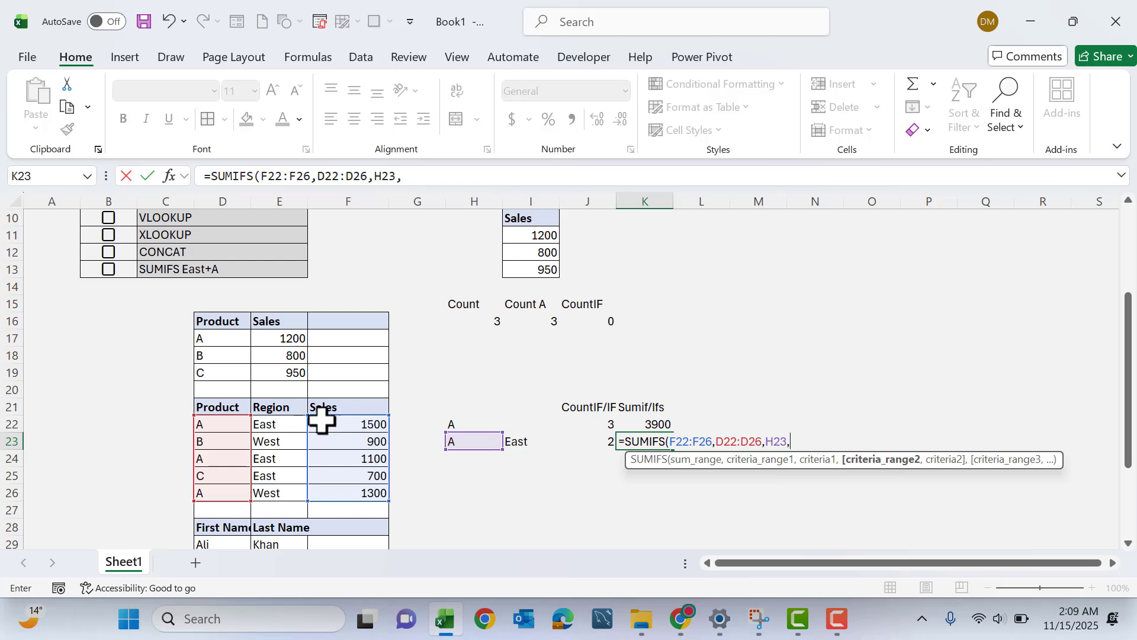
{"action": "left_click_drag", "start_coordinate": [279, 429], "coordinate": [279, 490]}
{"action": "type", "text": ","}
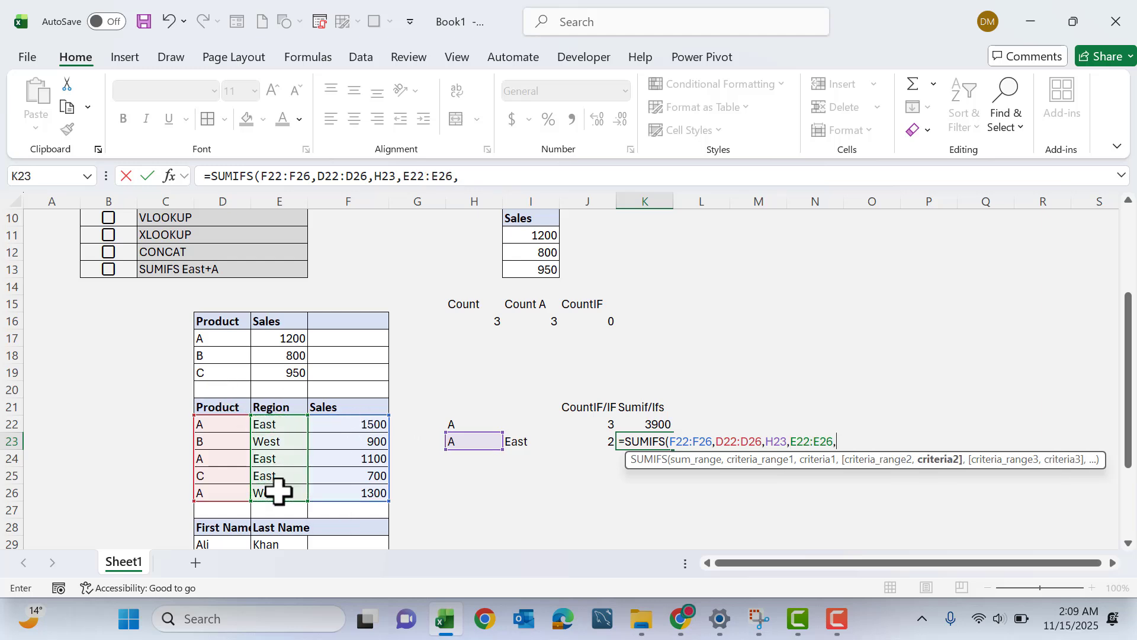
{"action": "left_click", "coordinate": [524, 446]}
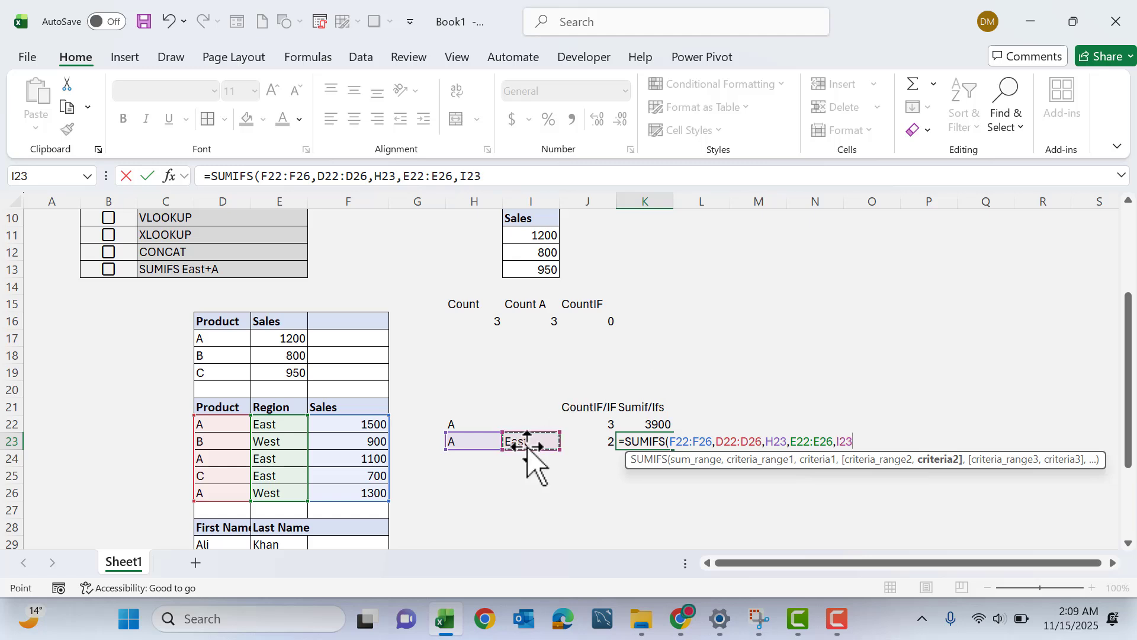
{"action": "type", "text": ")"}
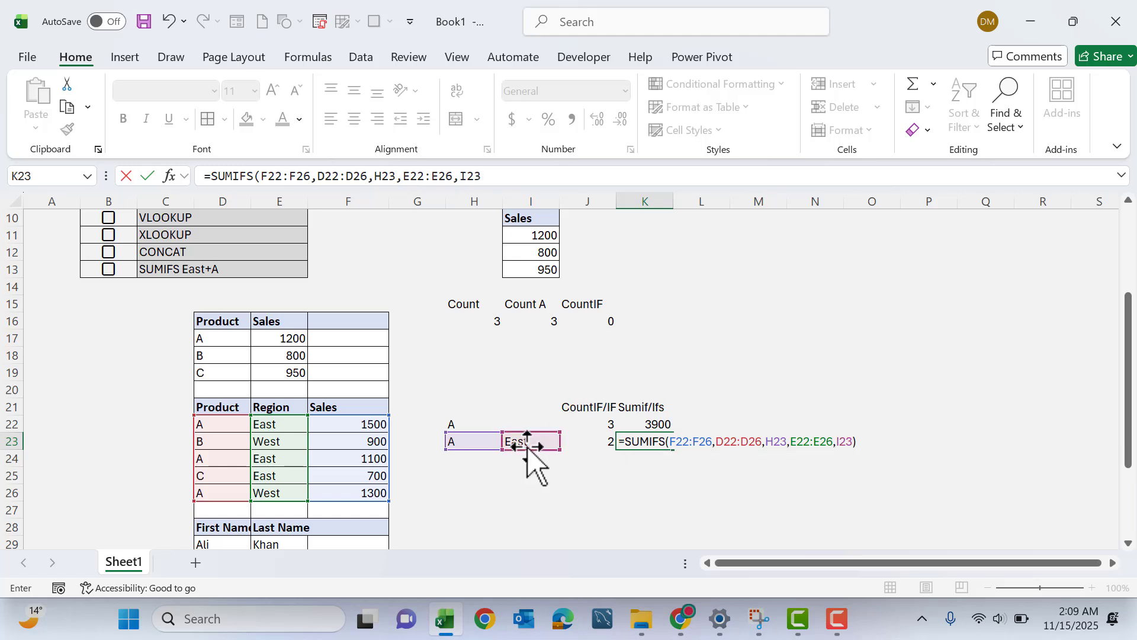
{"action": "key", "text": "Return"}
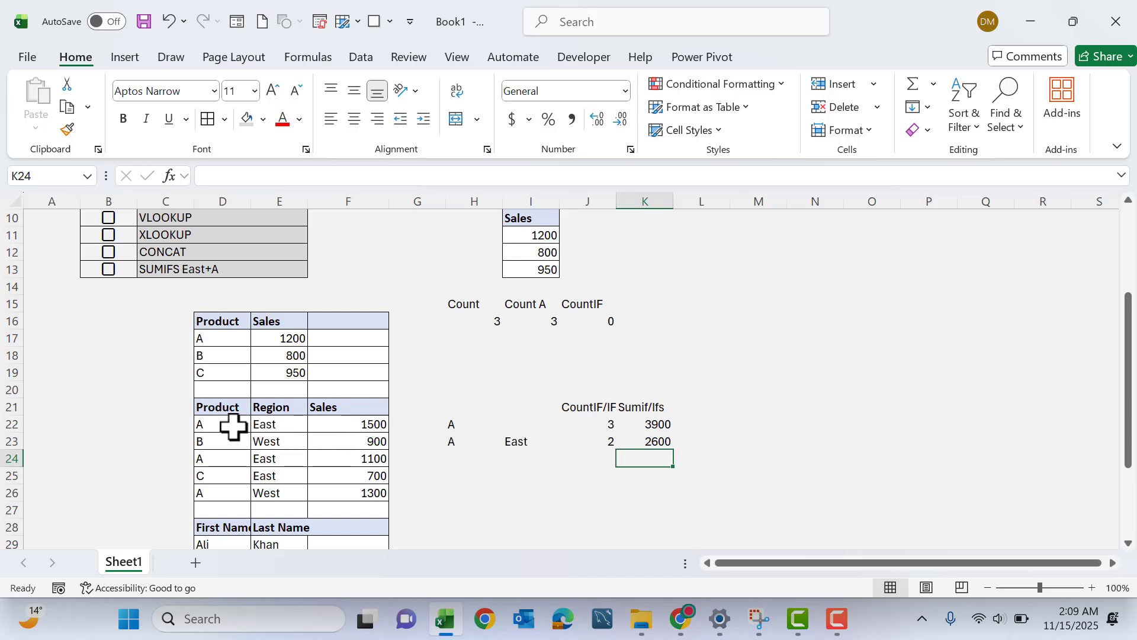
- Check the SUMIFS result in K23 against the sales of the product A rows in the East region
{"action": "left_click_drag", "start_coordinate": [245, 429], "coordinate": [318, 427]}
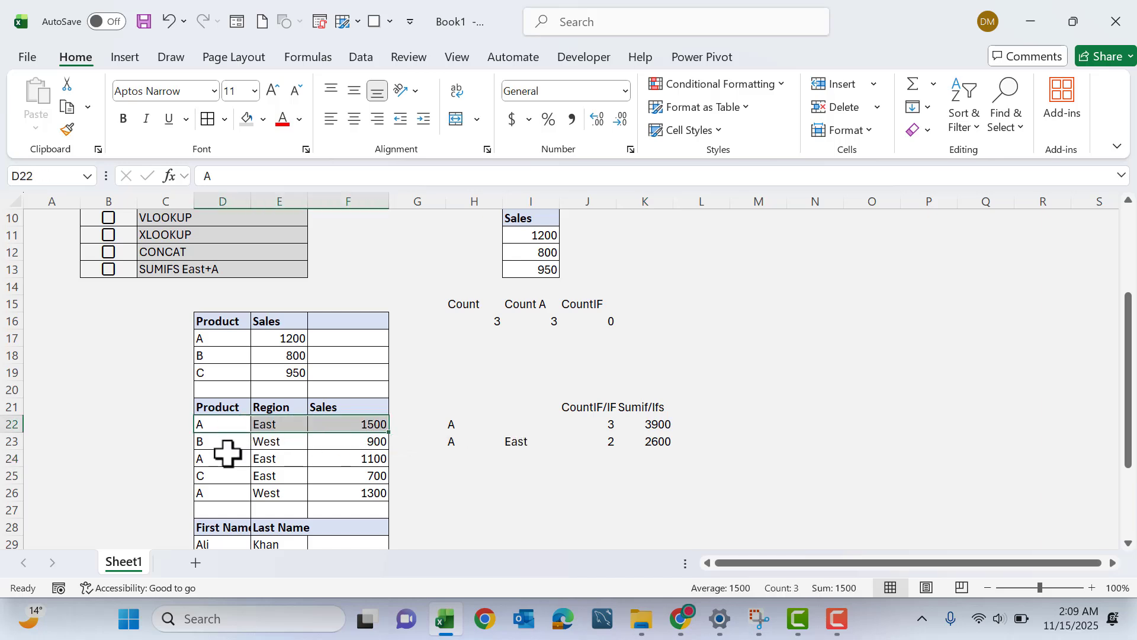
{"action": "left_click_drag", "start_coordinate": [234, 457], "coordinate": [356, 450]}
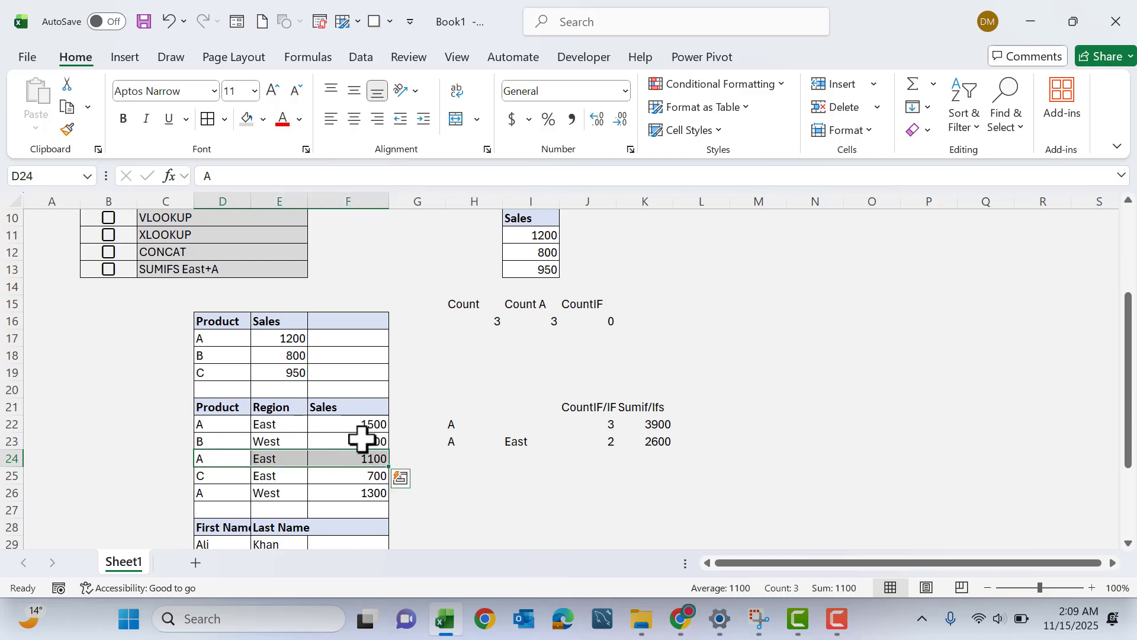
{"action": "left_click", "coordinate": [367, 425]}
{"action": "left_click", "coordinate": [363, 460]}
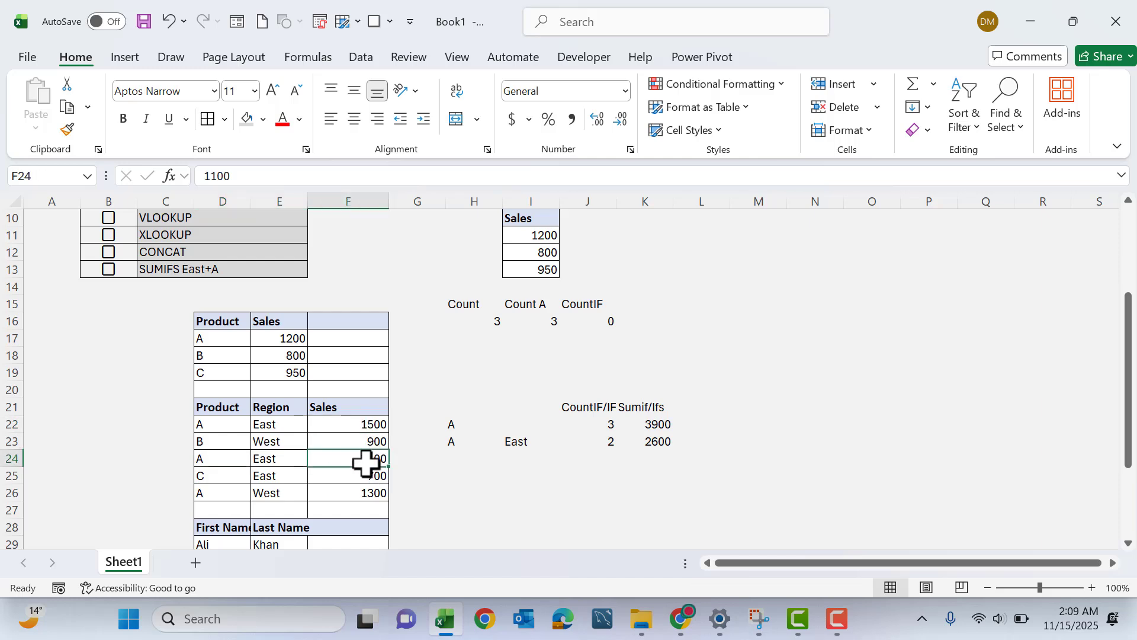
- Change the criteria for the COUNTIFS and SUMIFS formulas to product B in H23 and region West in I23
{"action": "left_click", "coordinate": [455, 444]}
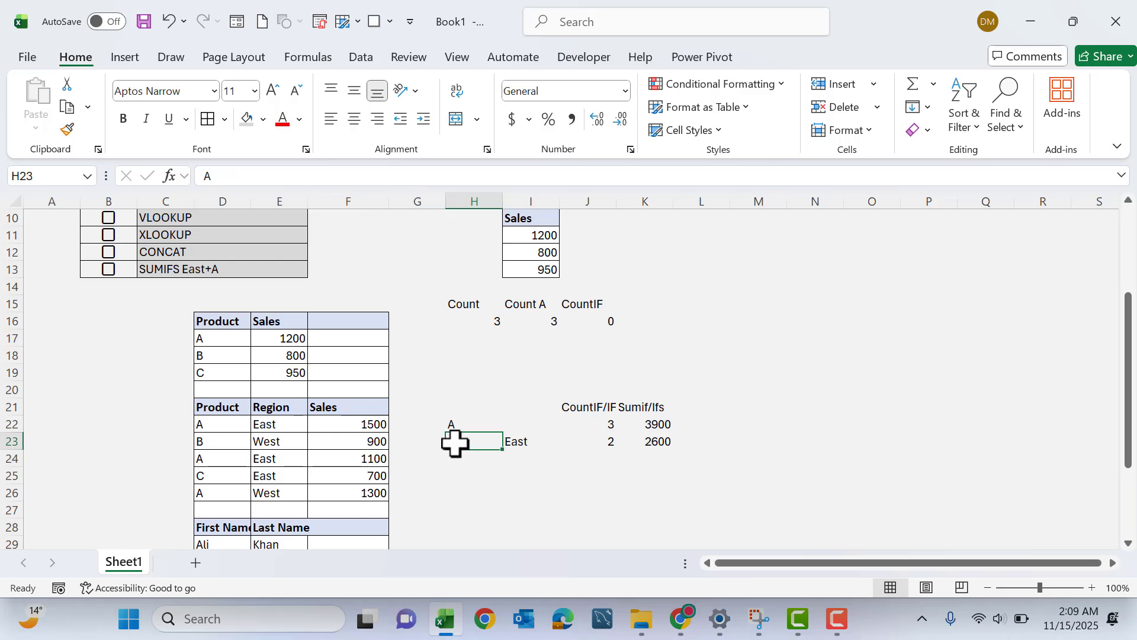
{"action": "type", "text": "B"}
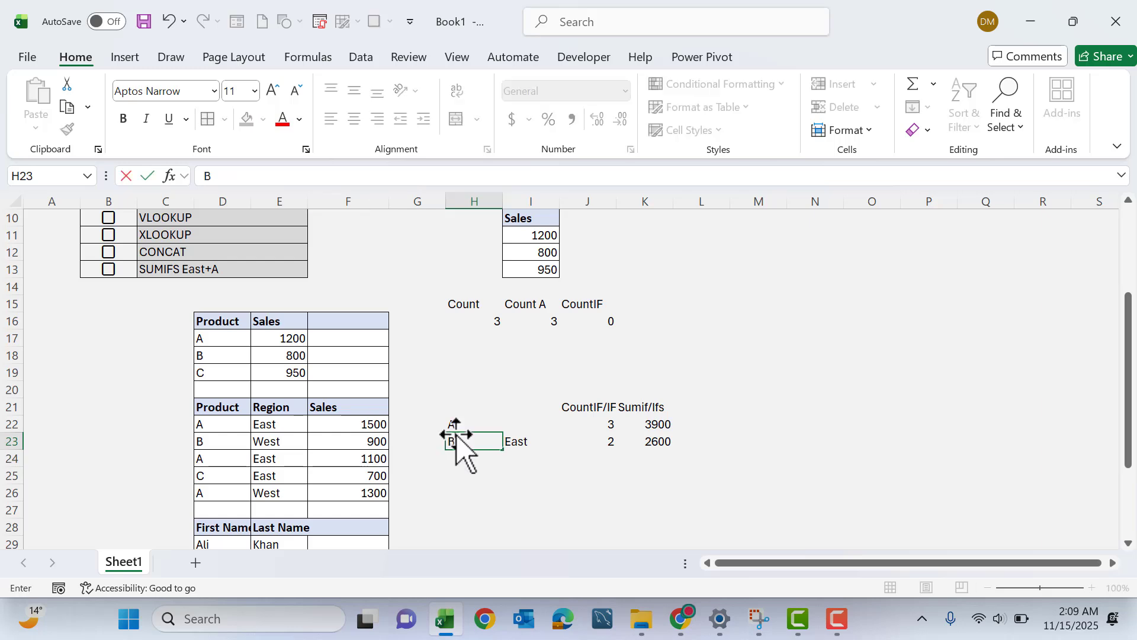
{"action": "key", "text": "Return"}
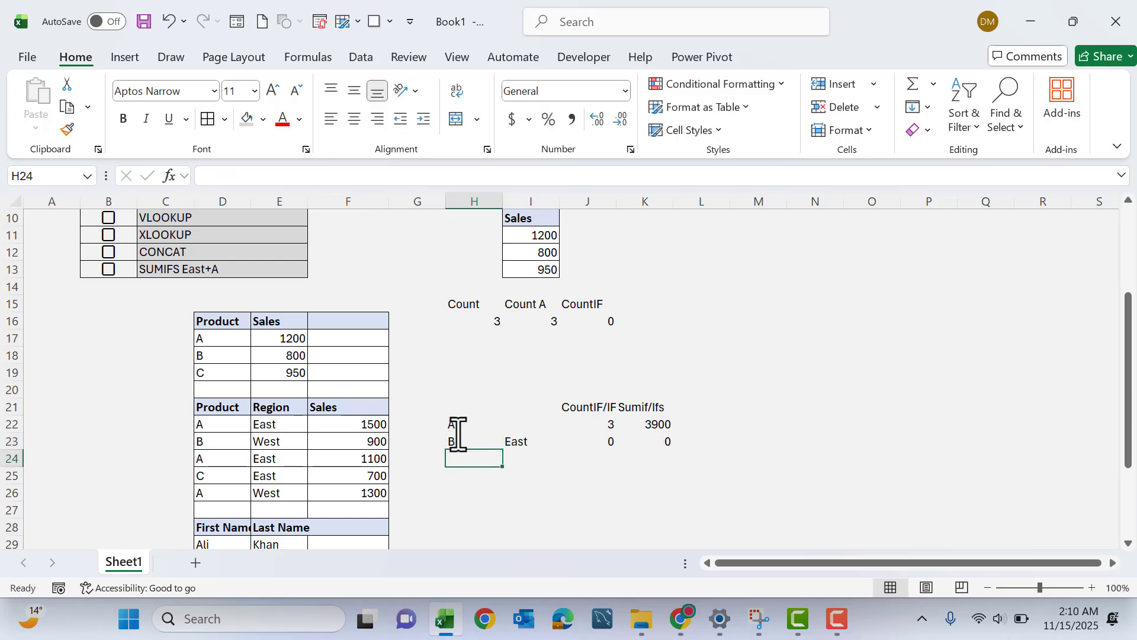
{"action": "left_click", "coordinate": [517, 443]}
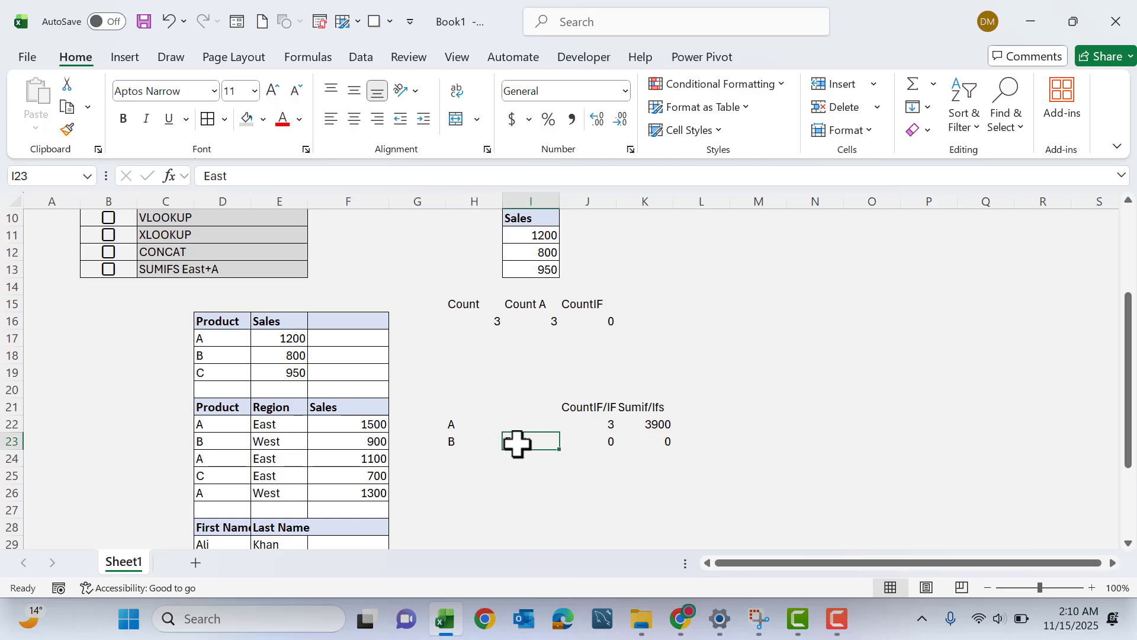
{"action": "type", "text": "Wes"}
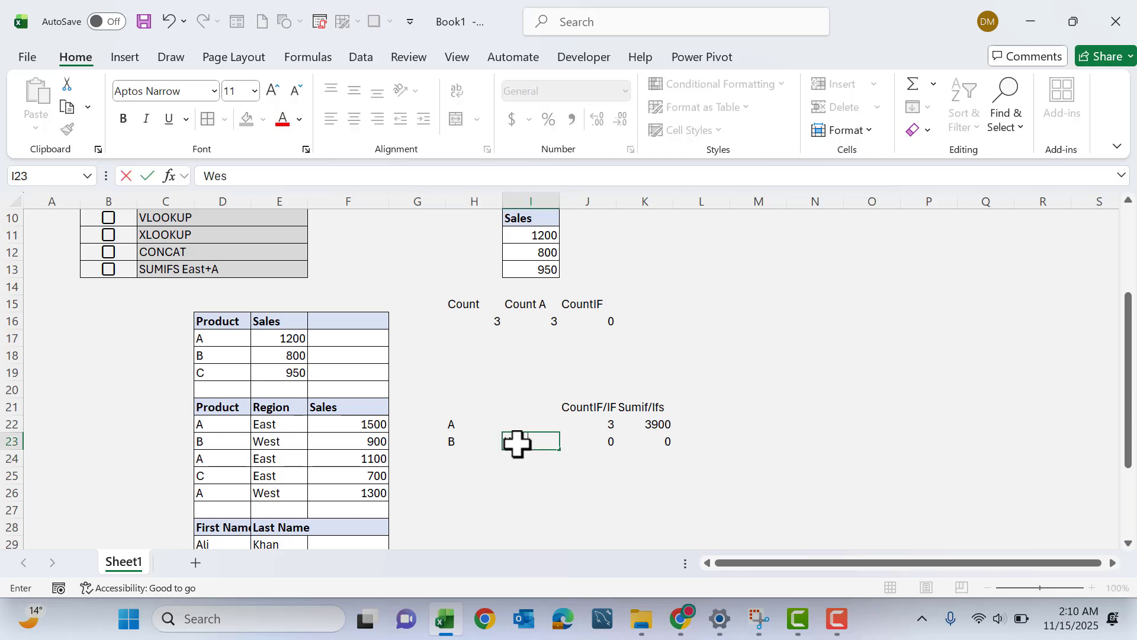
{"action": "type", "text": "t"}
{"action": "key", "text": "Return"}
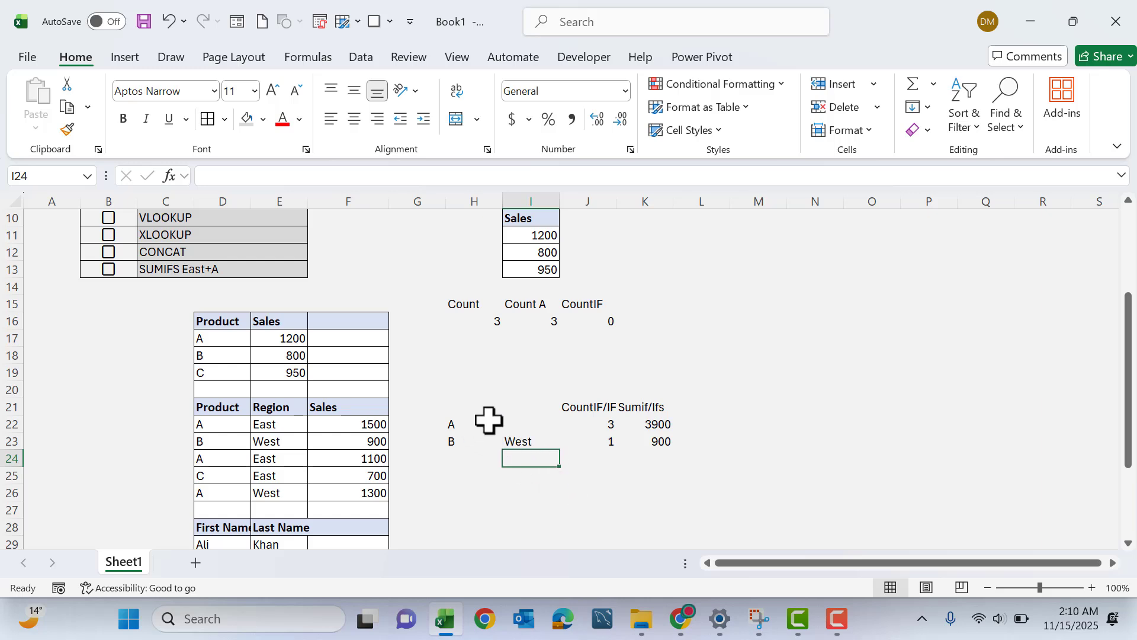
- Apply borders around all cells of the criteria range H22:I23
{"action": "left_click_drag", "start_coordinate": [488, 420], "coordinate": [518, 436]}
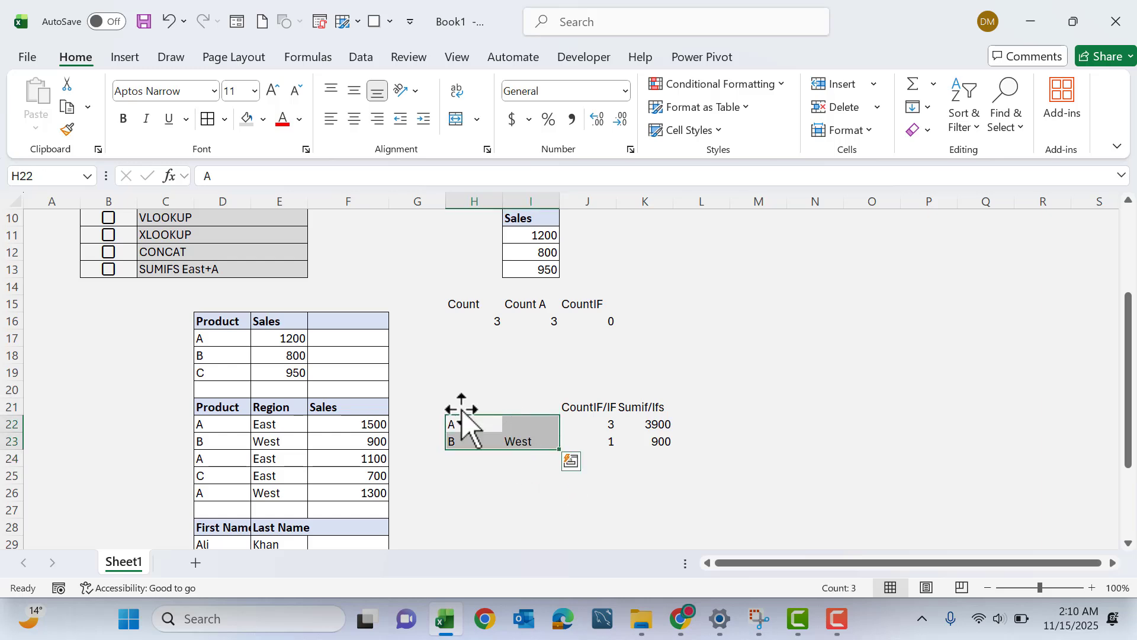
{"action": "left_click", "coordinate": [208, 119]}
{"action": "left_click", "coordinate": [933, 514]}
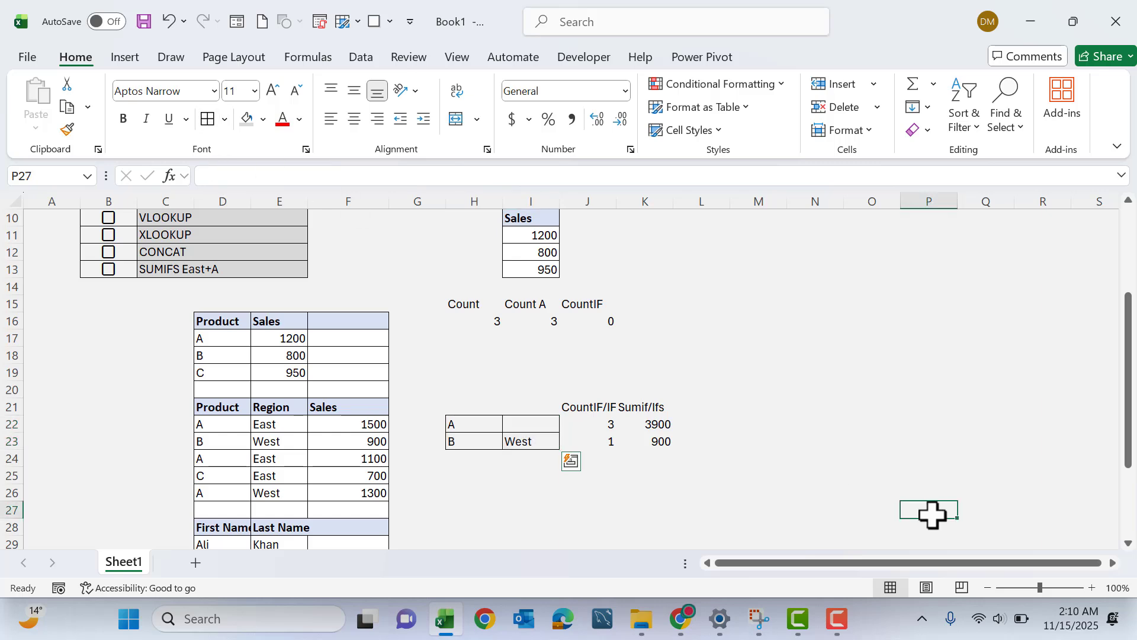
- Mark the COUNTIFS East & >1000 item as done in the formula checklist
{"action": "scroll", "coordinate": [651, 409], "scroll_direction": "up", "scroll_amount": 2}
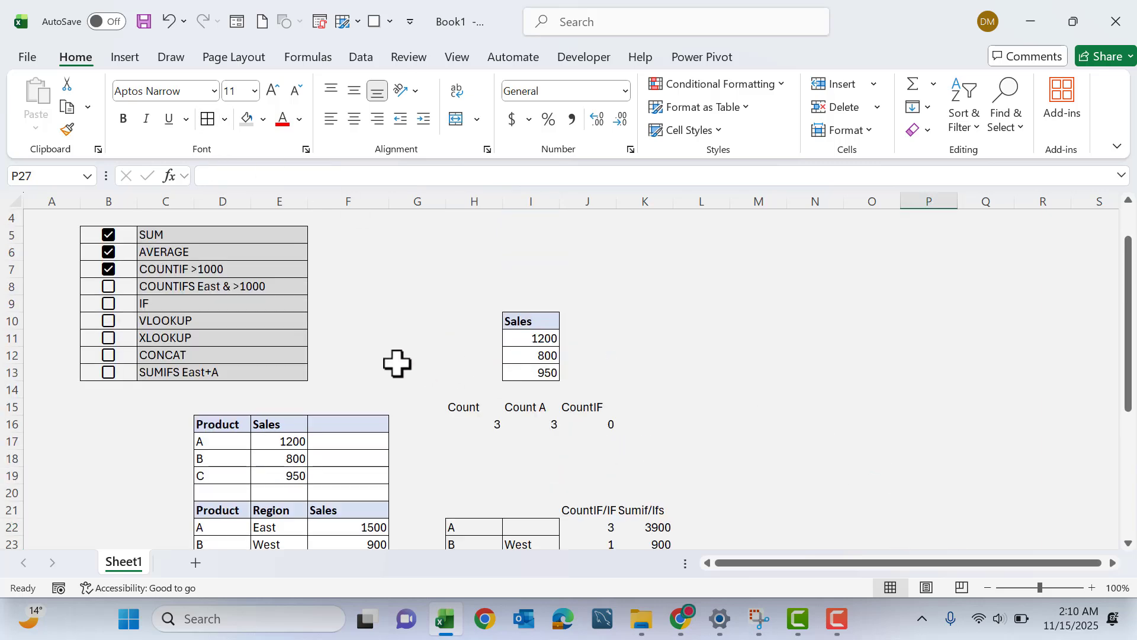
{"action": "left_click", "coordinate": [109, 287]}
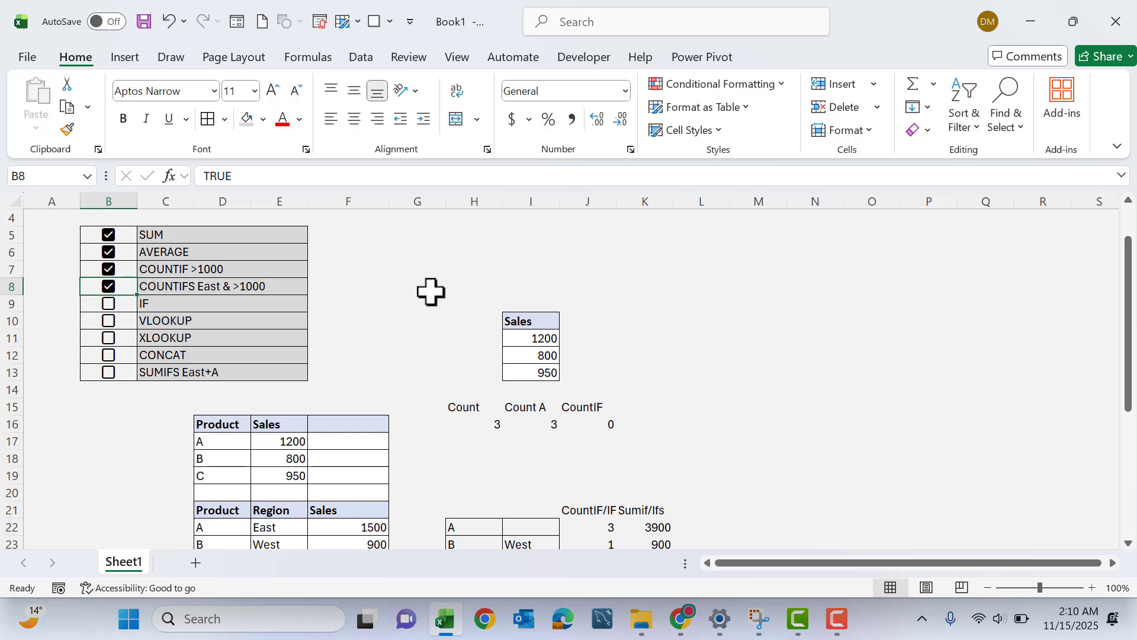
- Try to enter the formula =IF(E17>1000) in F17, beside product A's sales
{"action": "scroll", "coordinate": [431, 291], "scroll_direction": "down", "scroll_amount": 1}
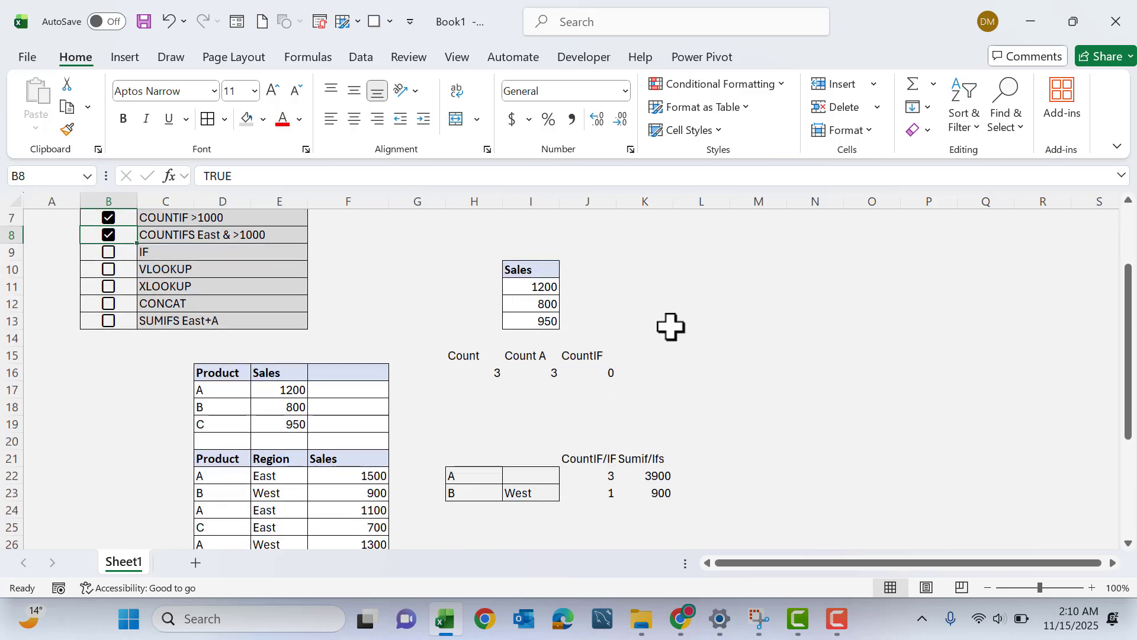
{"action": "left_click", "coordinate": [363, 393]}
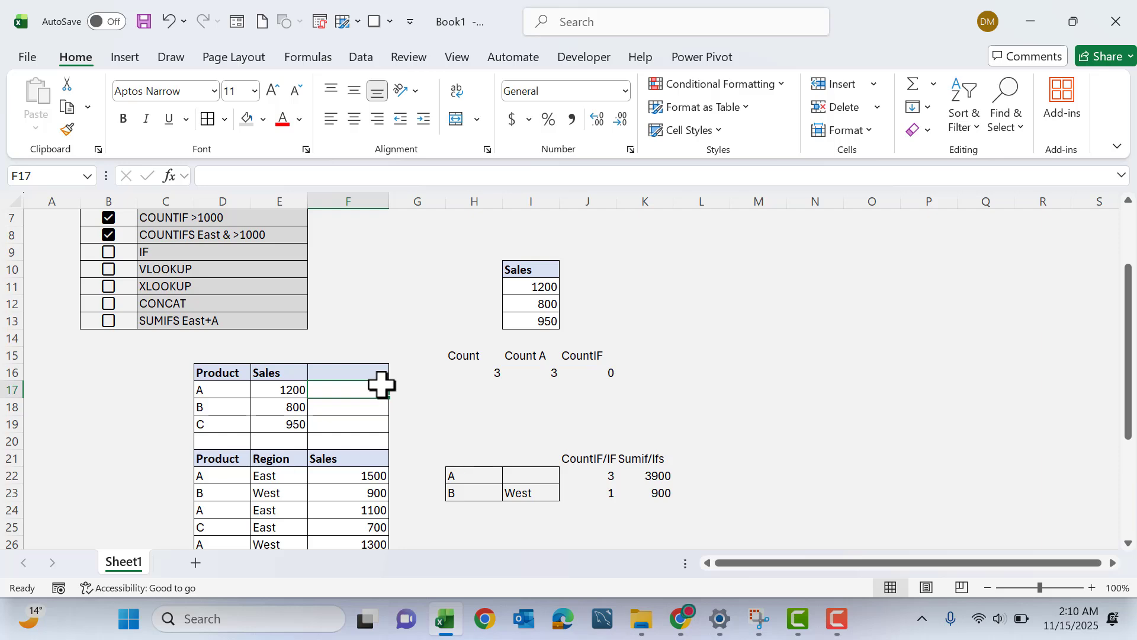
{"action": "left_click", "coordinate": [266, 393]}
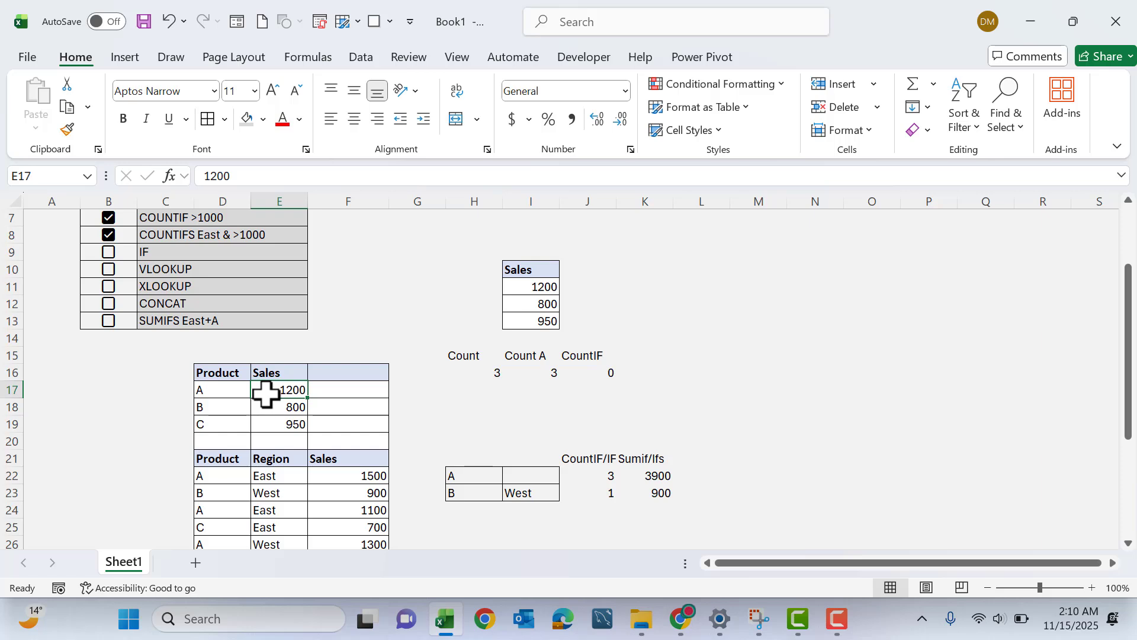
{"action": "left_click", "coordinate": [335, 390]}
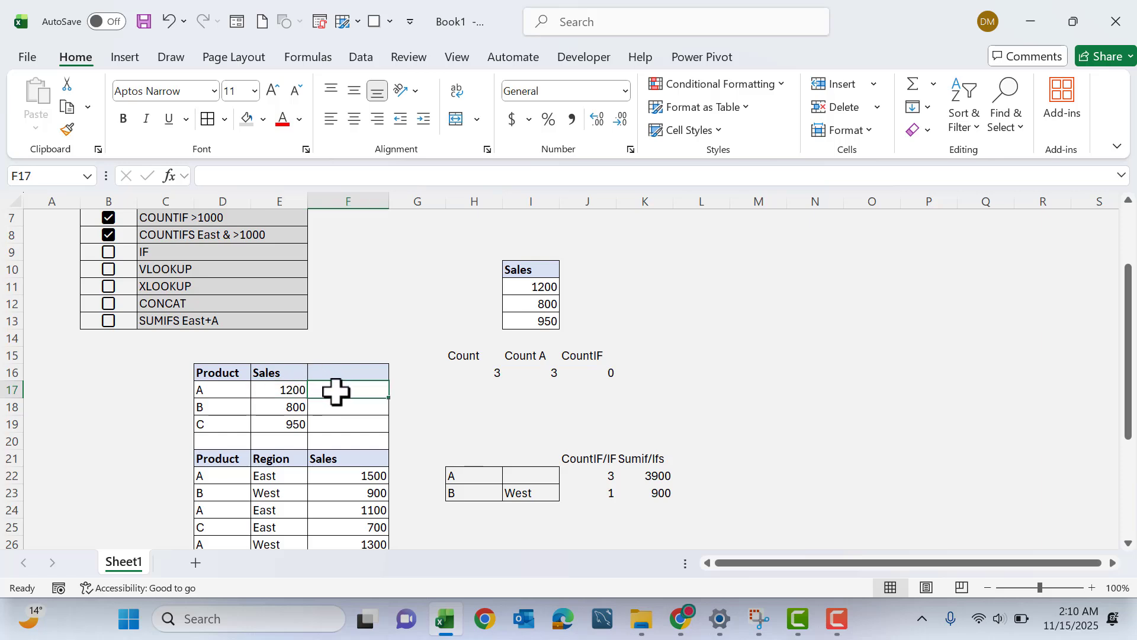
{"action": "type", "text": "=if"}
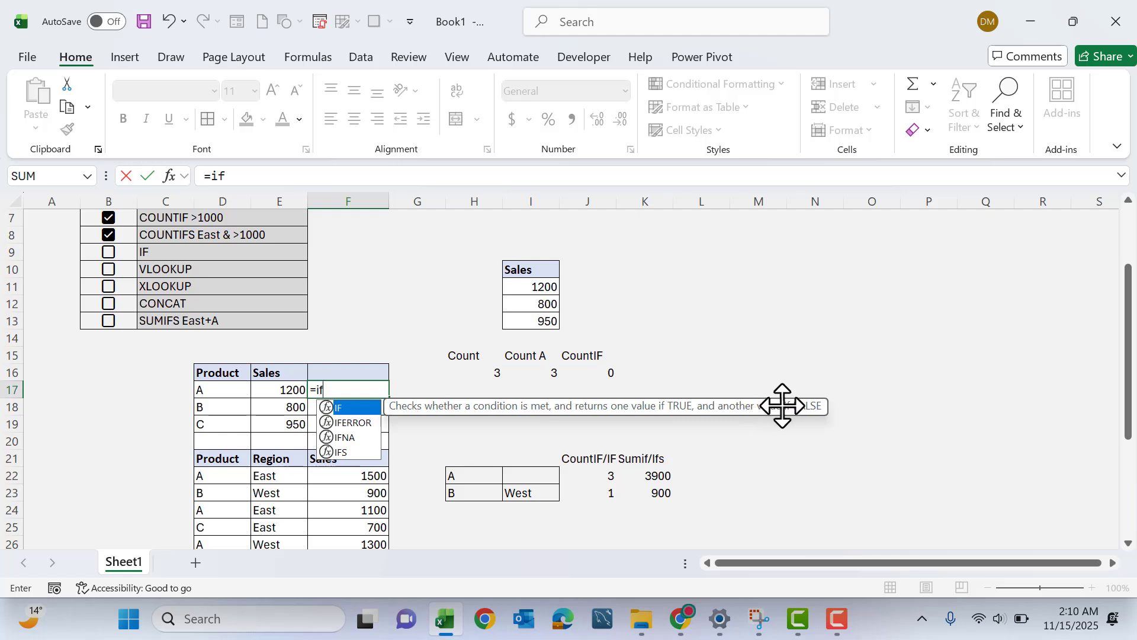
{"action": "double_click", "coordinate": [332, 408]}
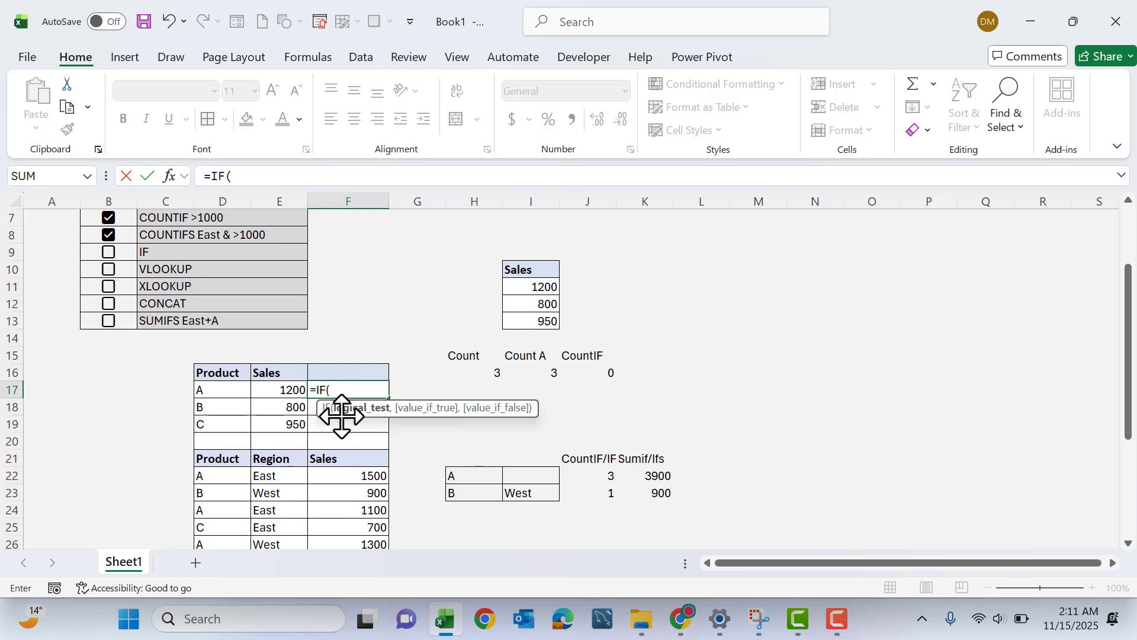
{"action": "left_click", "coordinate": [291, 393]}
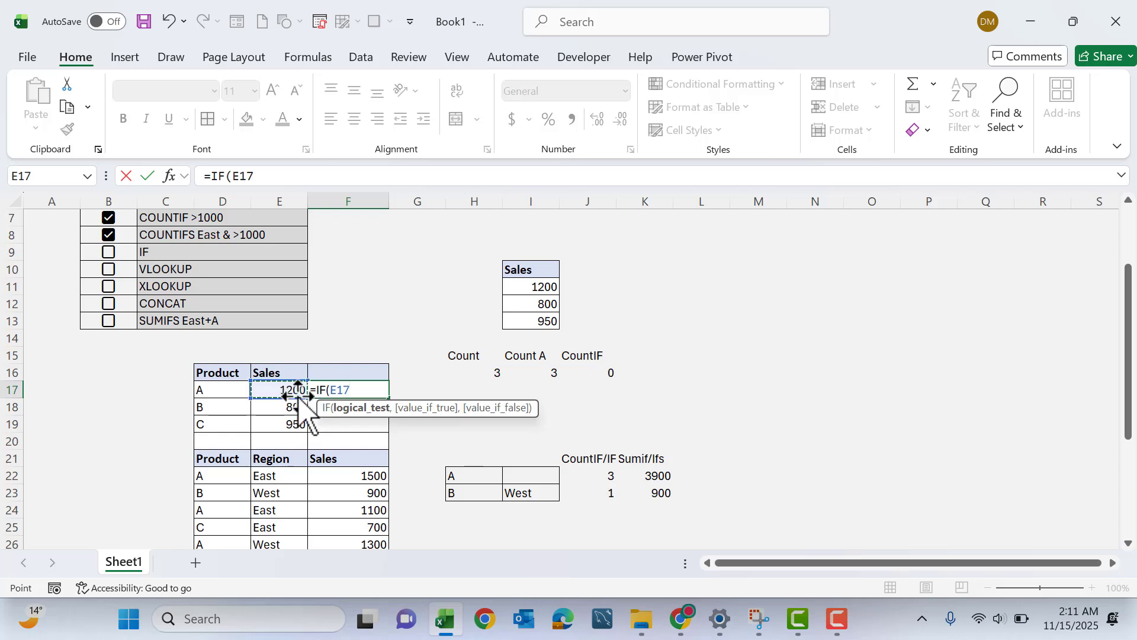
{"action": "type", "text": ">1000"}
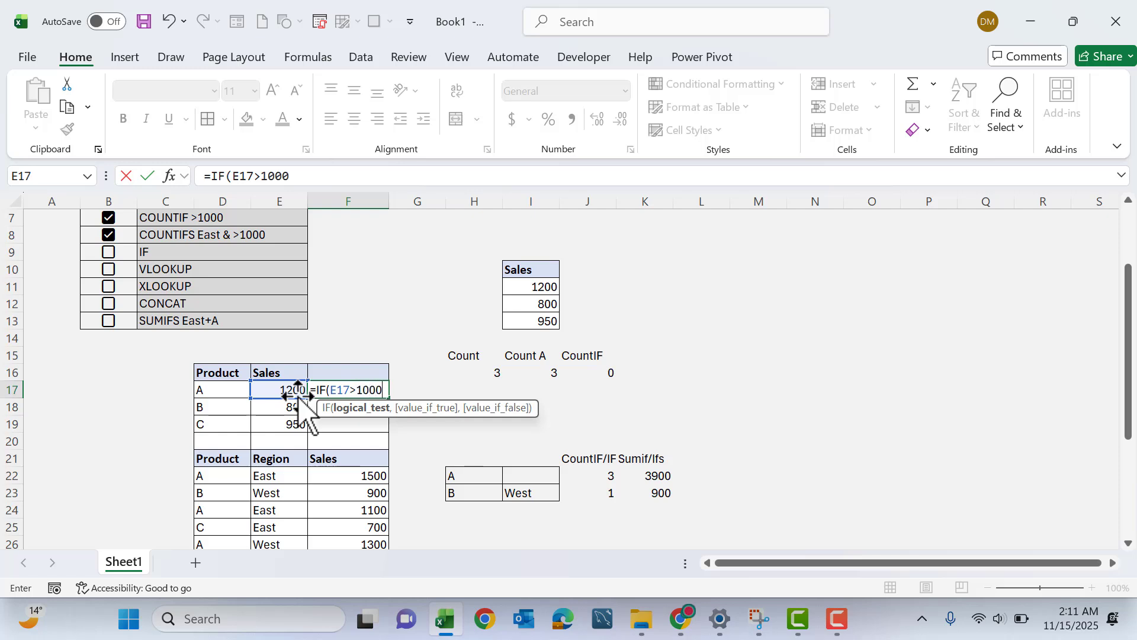
{"action": "type", "text": ")"}
{"action": "key", "text": "Return"}
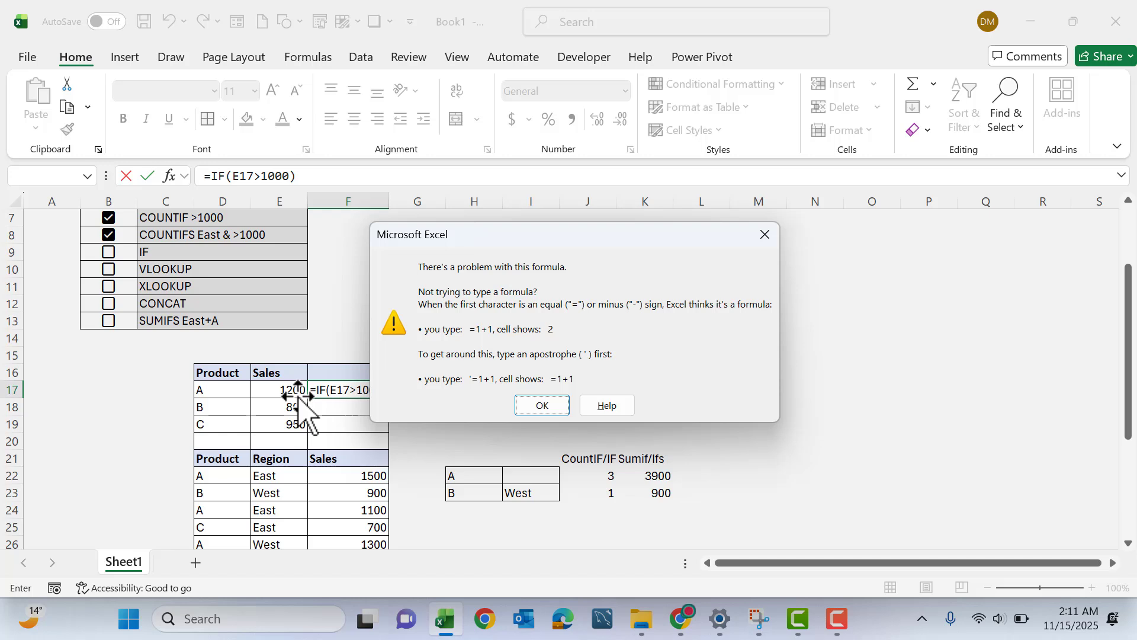
{"action": "left_click", "coordinate": [764, 234]}
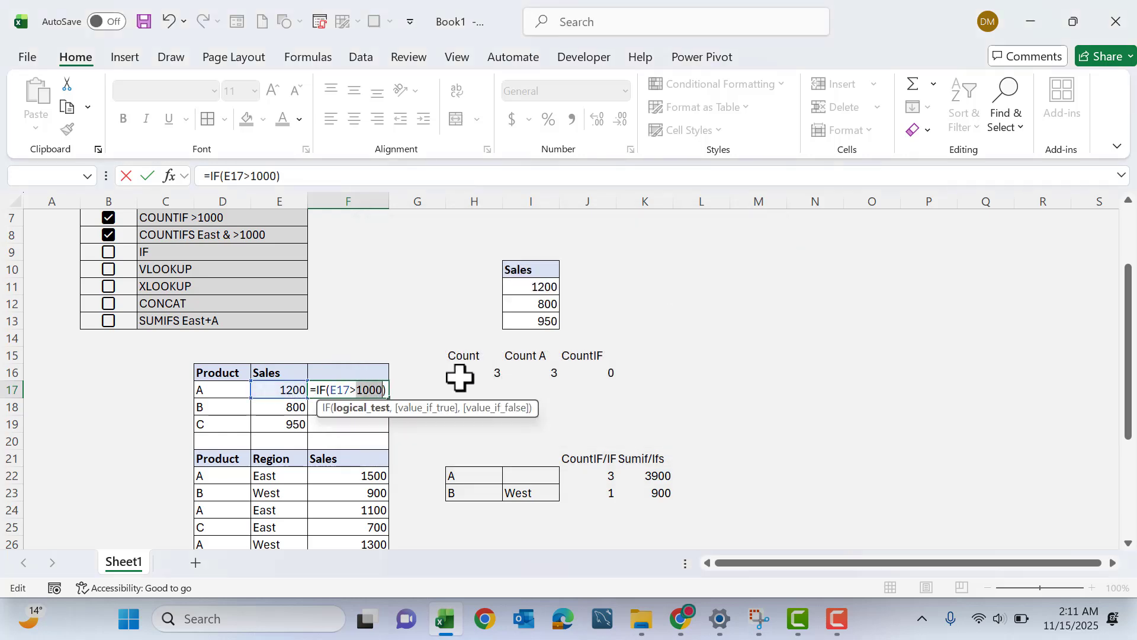
{"action": "key", "text": "Escape"}
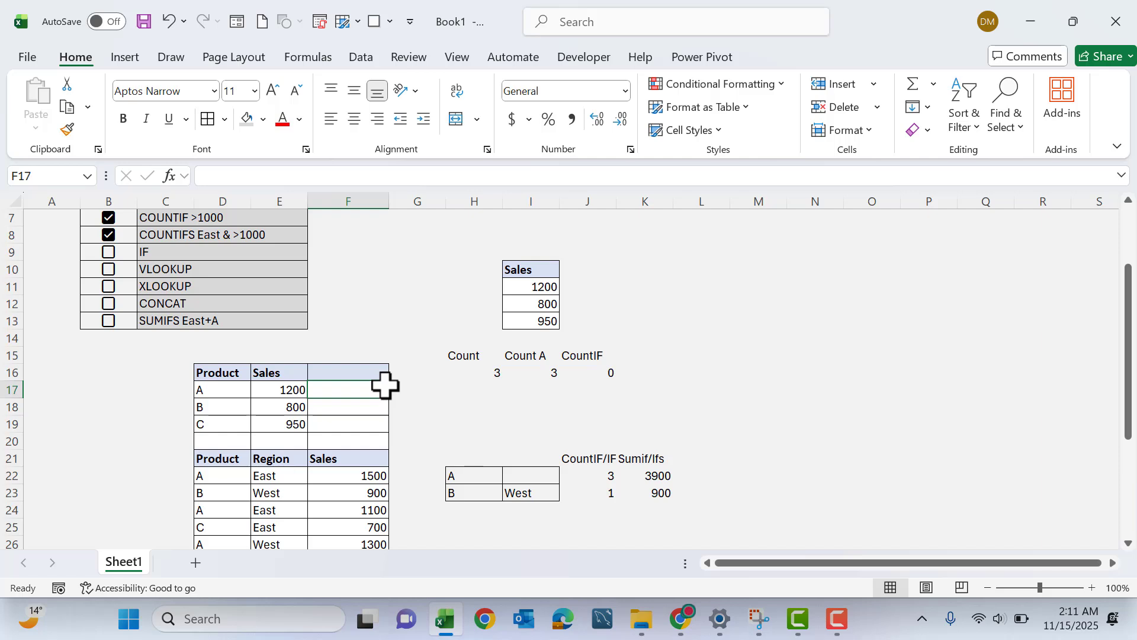
- Enter the plain comparison formula =E17>1000 in F17 beside product A's sales
{"action": "type", "text": "="}
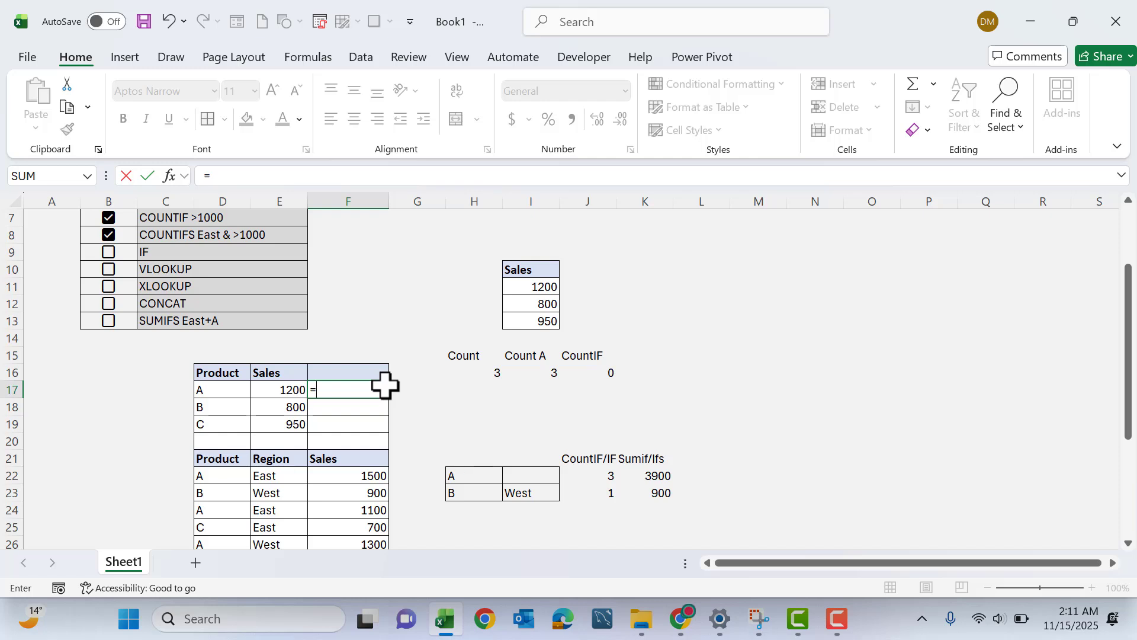
{"action": "left_click", "coordinate": [298, 386]}
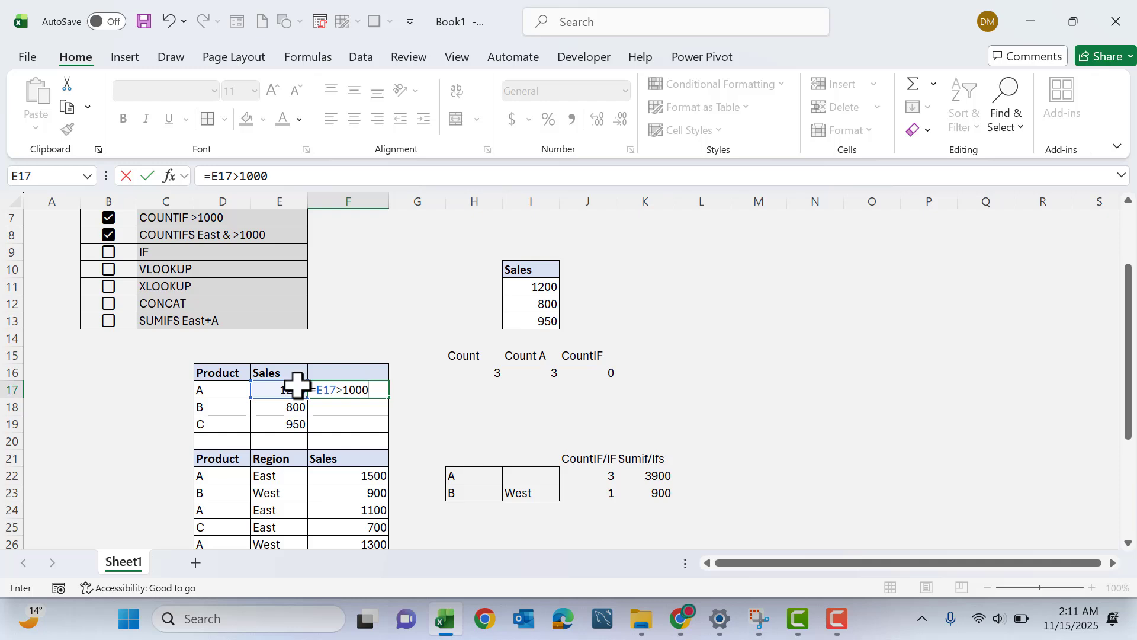
{"action": "key", "text": "Return"}
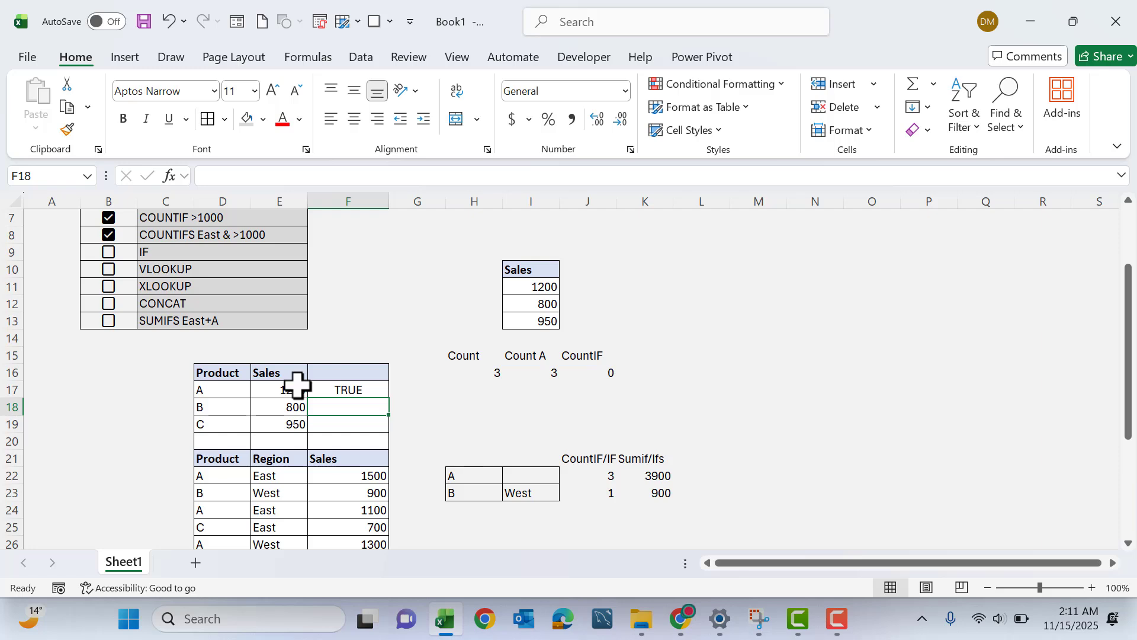
- Set product A's sales in E17 to 900 and check how the comparison formula in F17 responds
{"action": "left_click", "coordinate": [296, 385]}
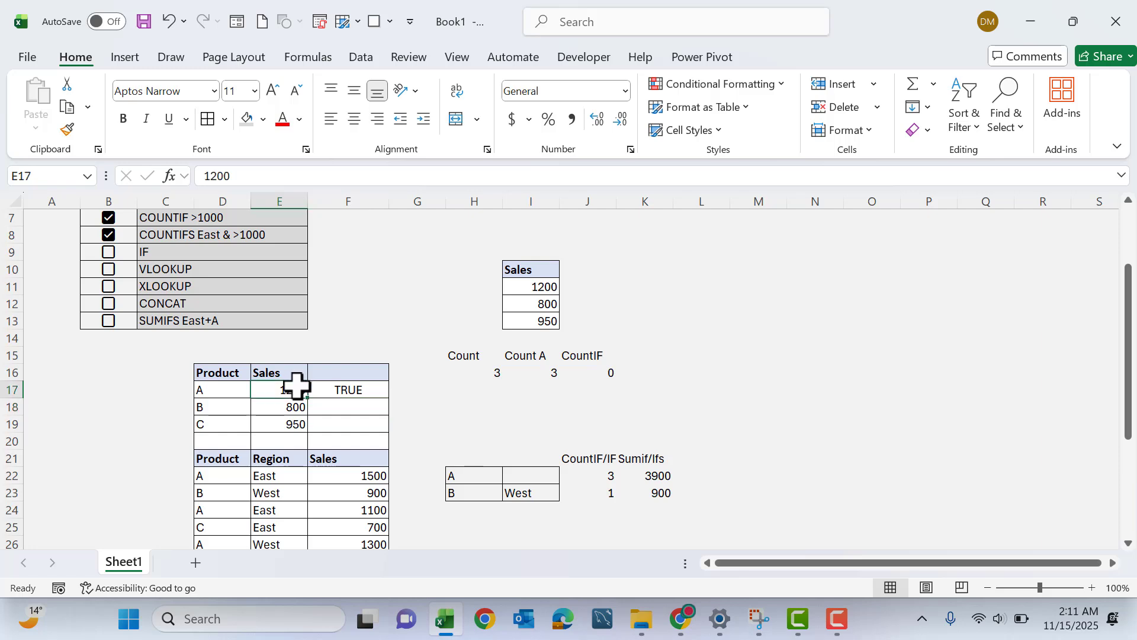
{"action": "type", "text": "90"}
{"action": "key", "text": "Return"}
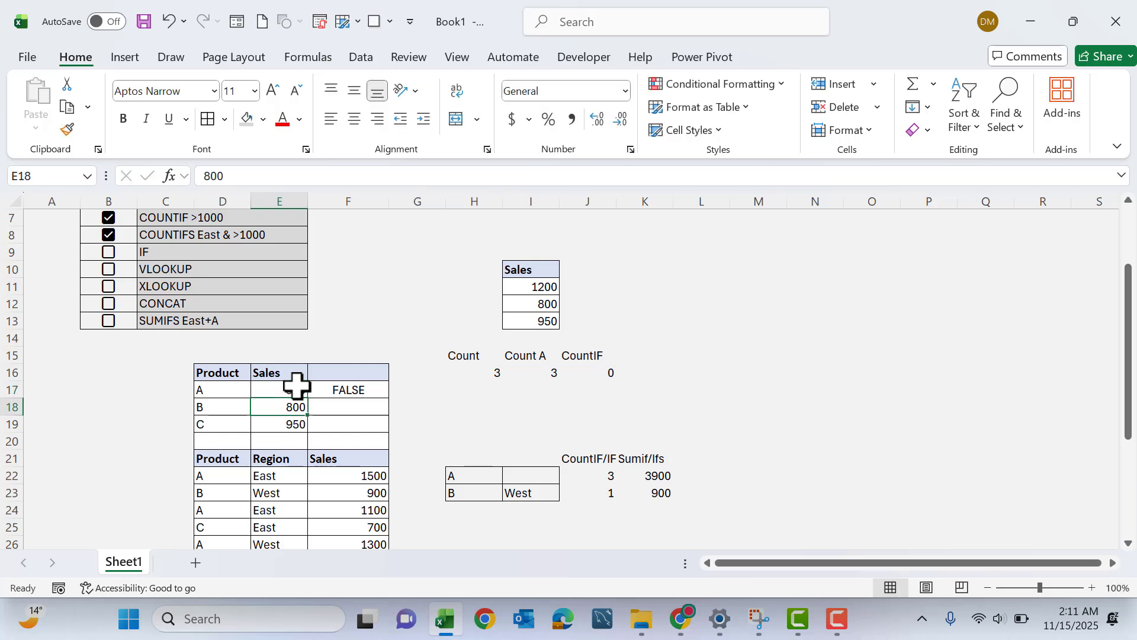
{"action": "left_click", "coordinate": [344, 386]}
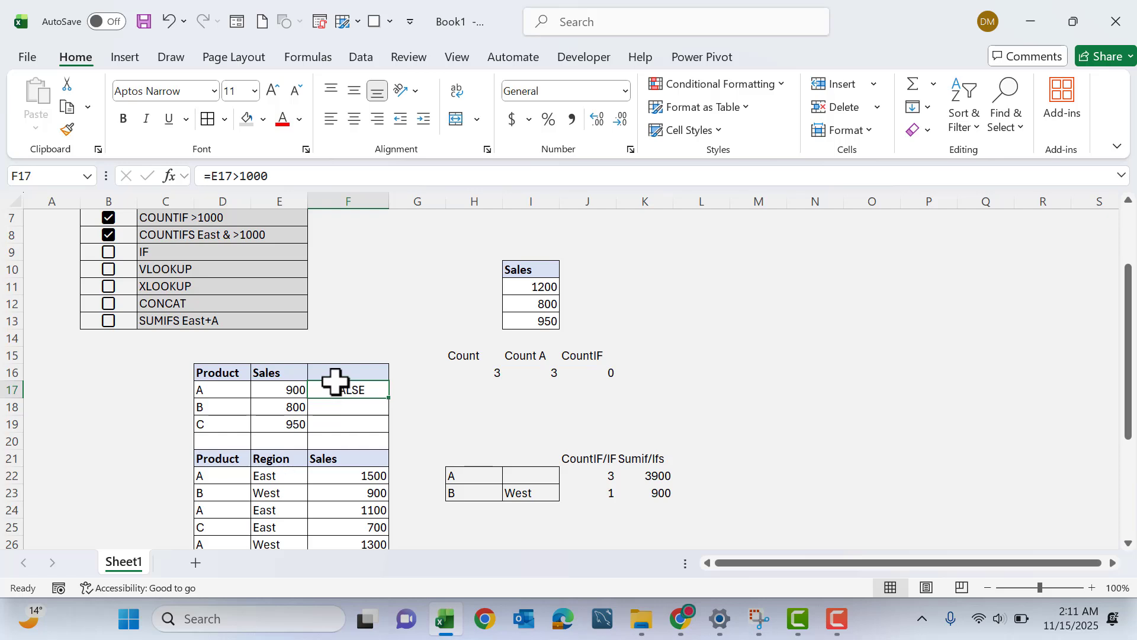
{"action": "left_click", "coordinate": [289, 177]}
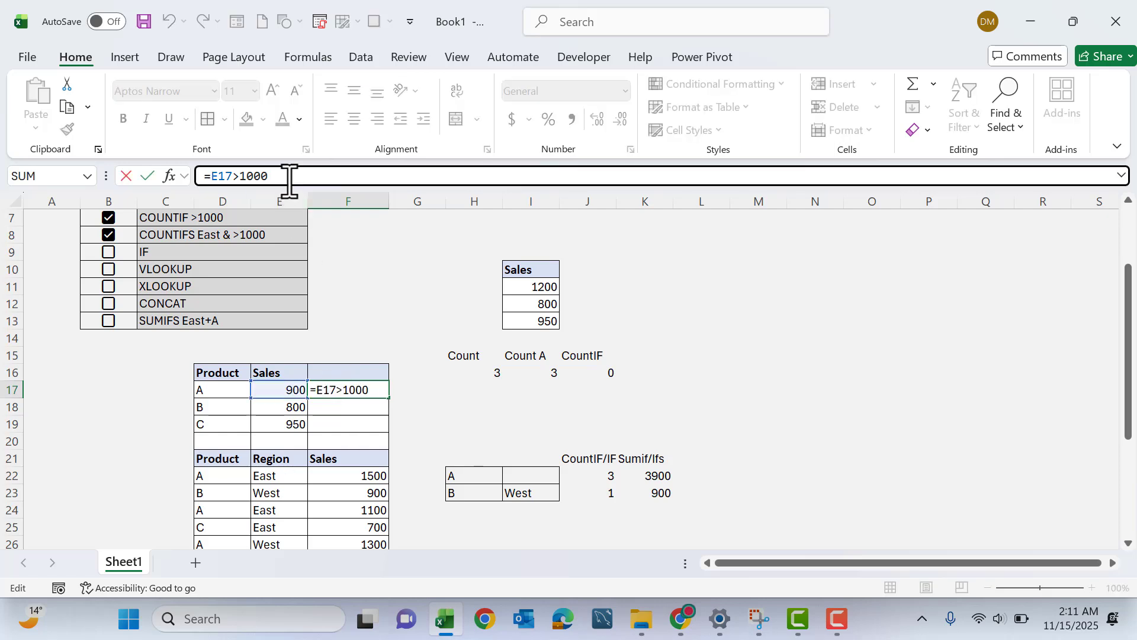
{"action": "key", "text": "Return"}
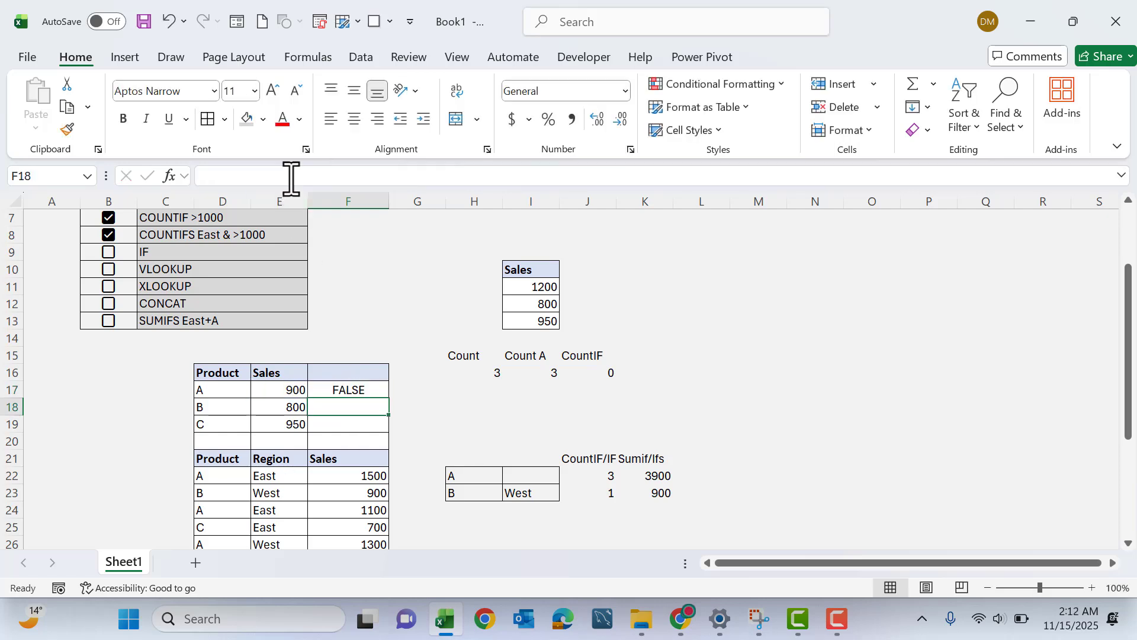
{"action": "left_click", "coordinate": [290, 386]}
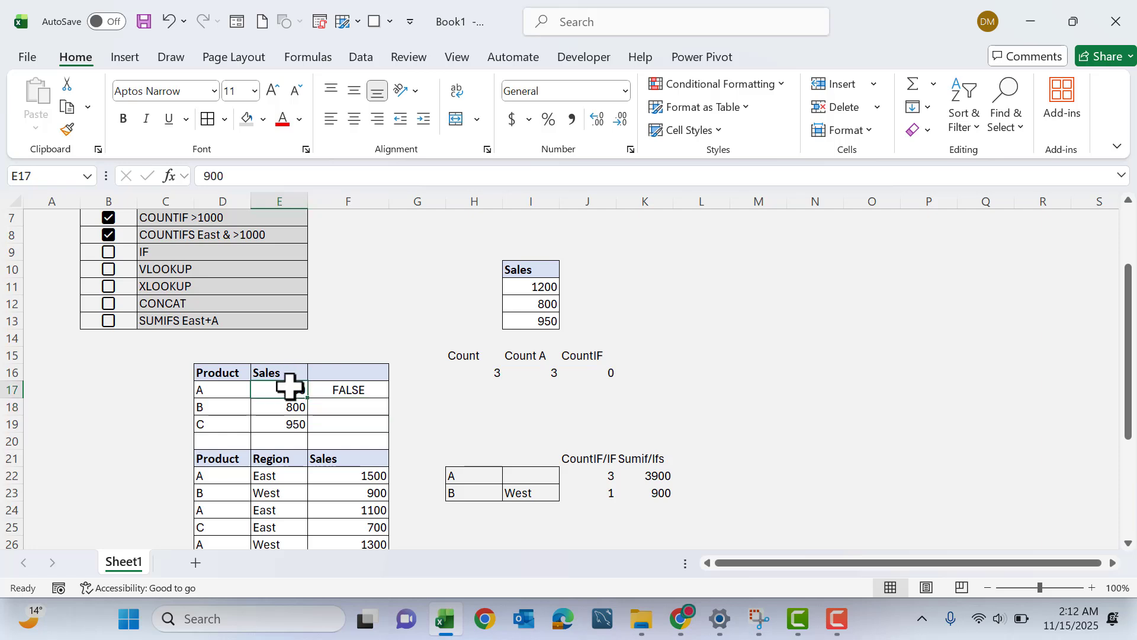
{"action": "left_click", "coordinate": [330, 386]}
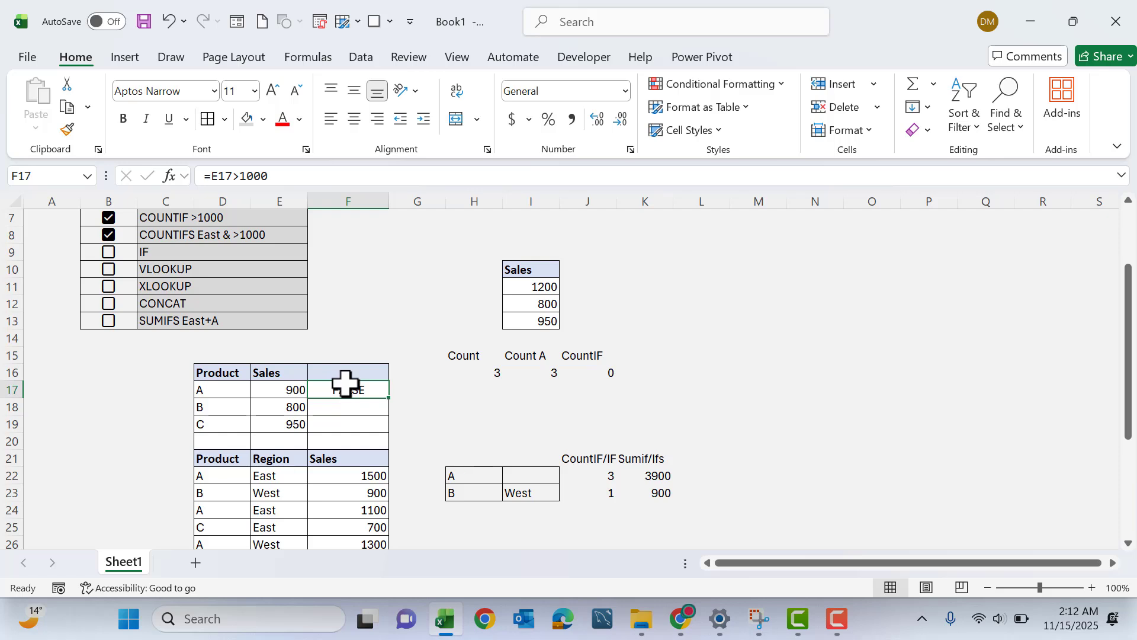
- Set product A's sales in E17 to 12000 and check the comparison result in F17
{"action": "left_click", "coordinate": [288, 386]}
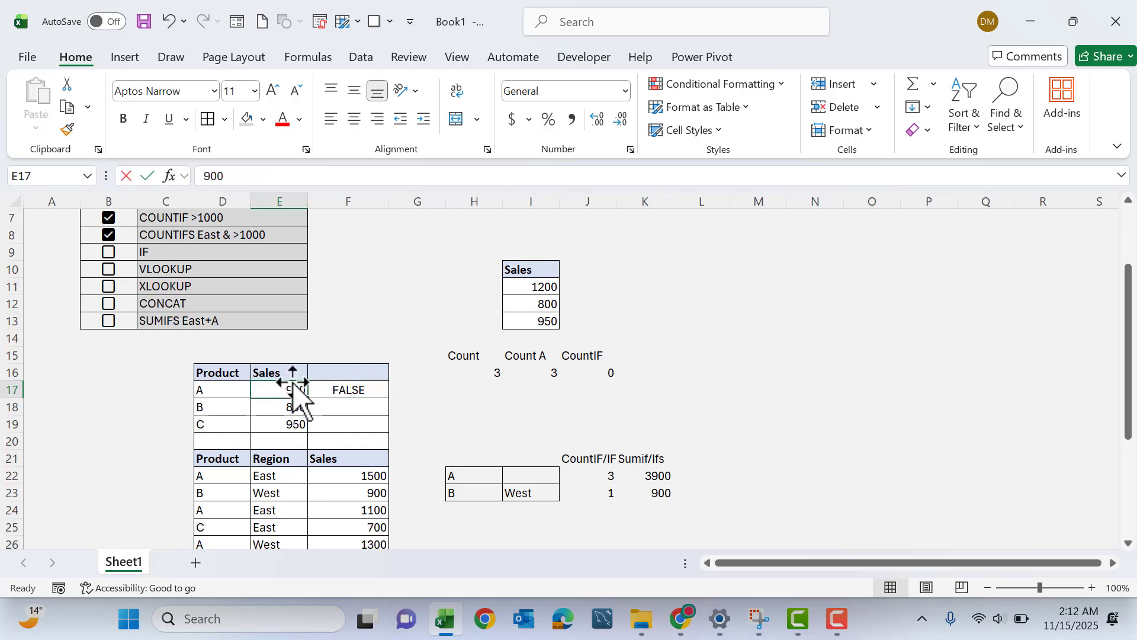
{"action": "type", "text": "12000"}
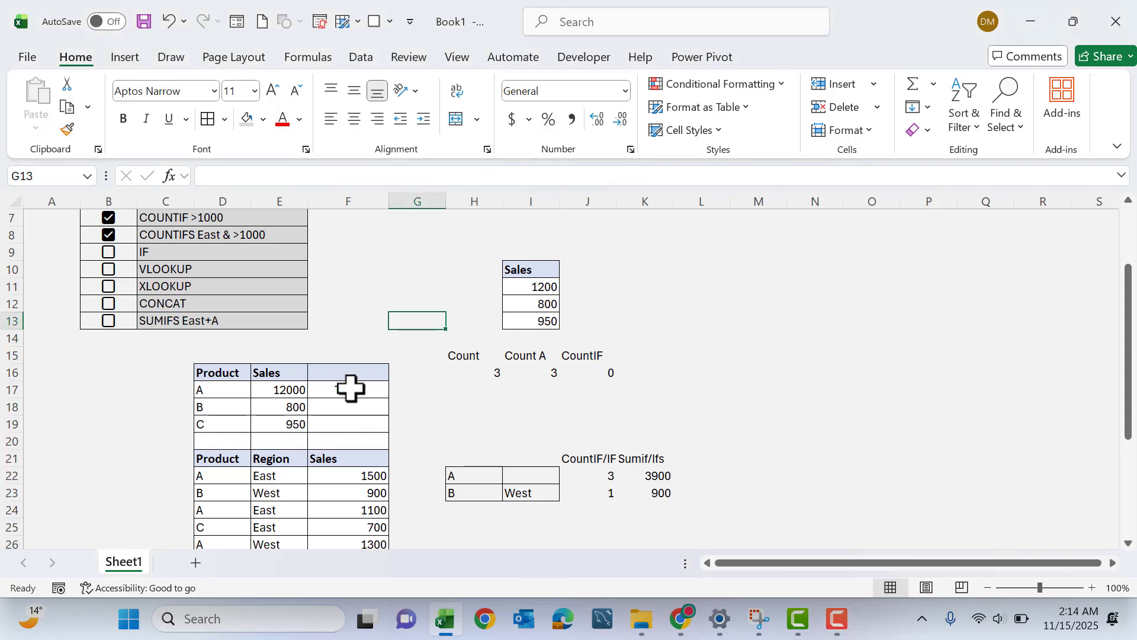
{"action": "left_click", "coordinate": [350, 388]}
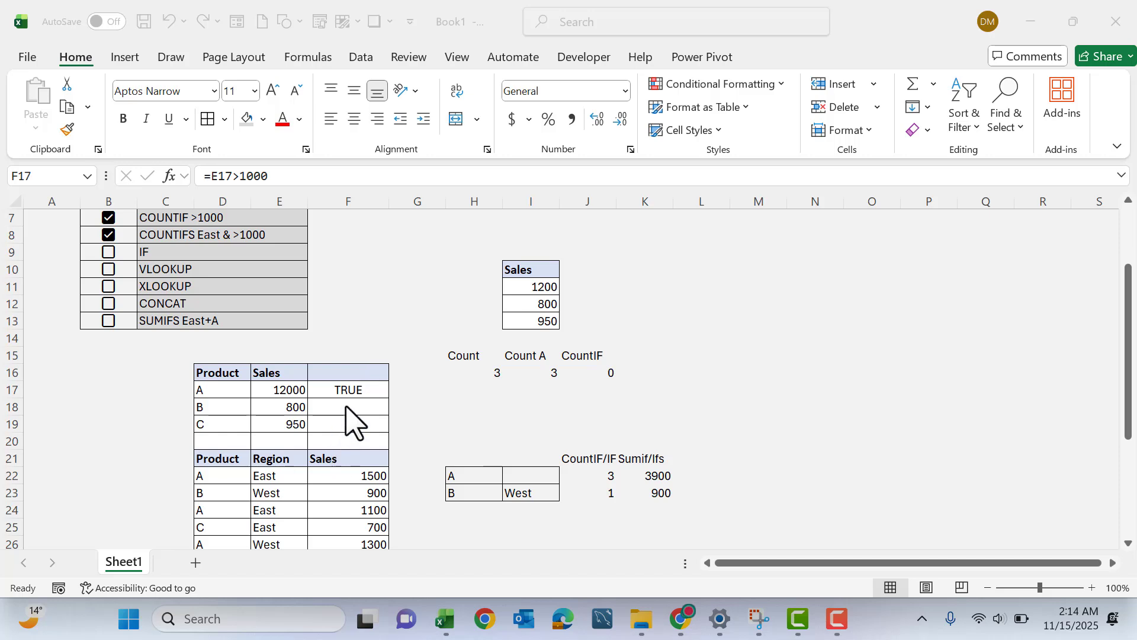
{"action": "left_click", "coordinate": [350, 389]}
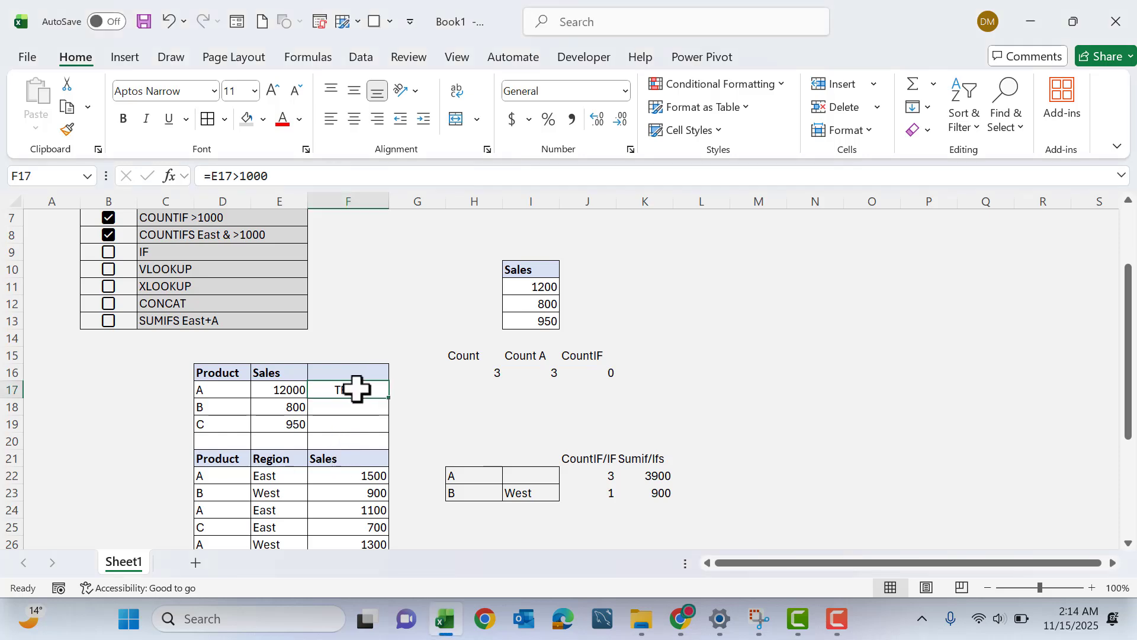
- Replace the comparison in F17 with the formula =IF(E17>1000,TRUE,FALSE)
{"action": "double_click", "coordinate": [357, 389]}
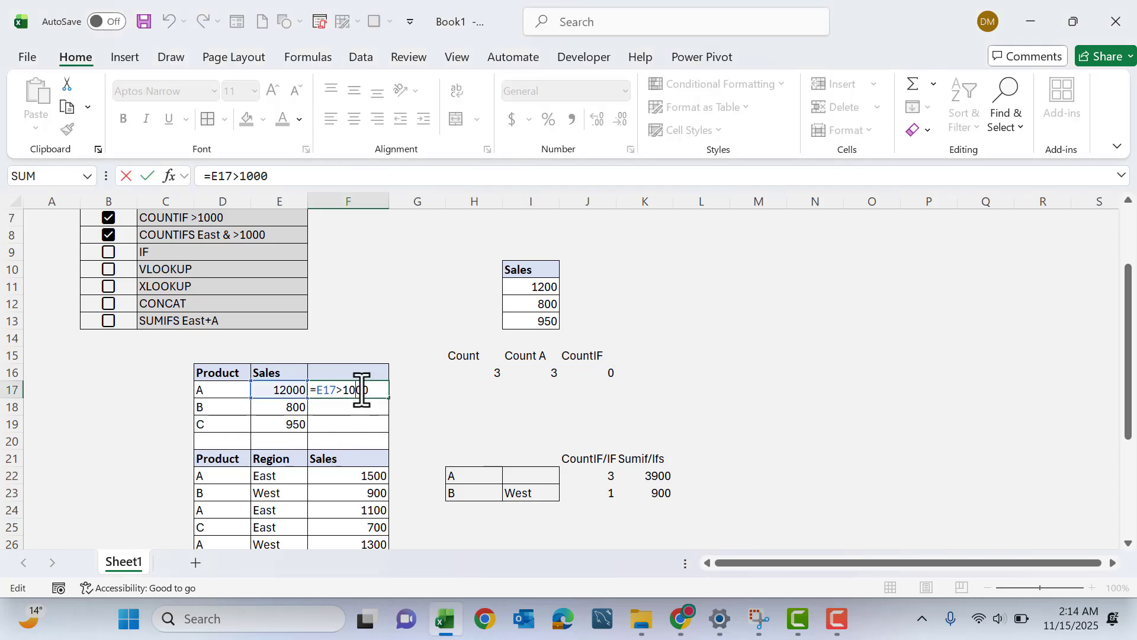
{"action": "left_click_drag", "start_coordinate": [370, 389], "coordinate": [279, 374]}
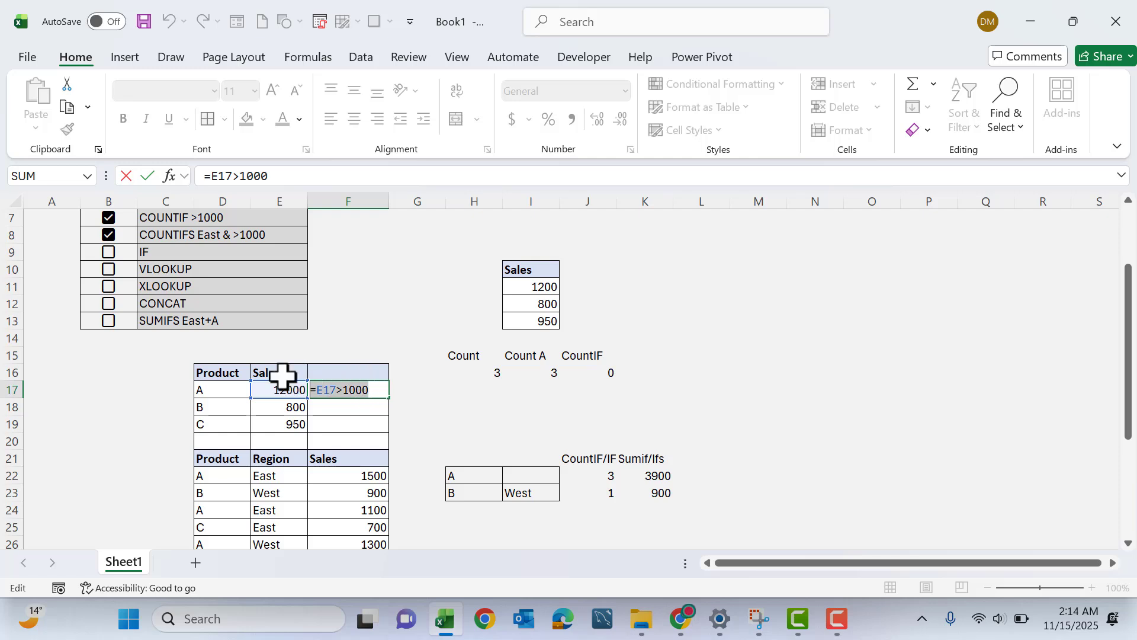
{"action": "key", "text": "BackSpace"}
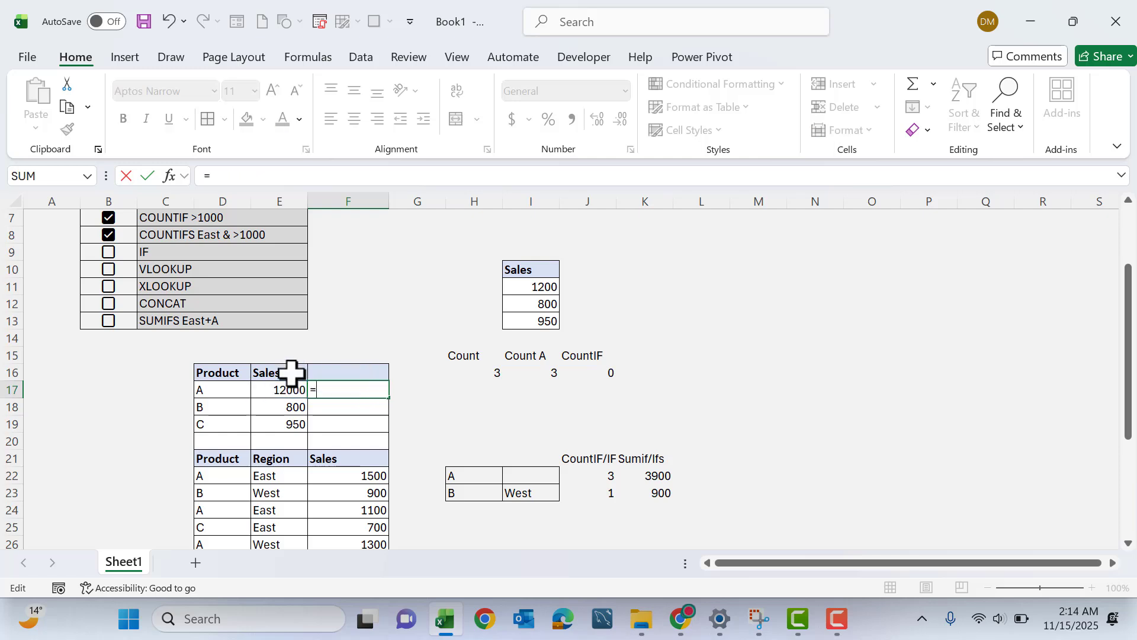
{"action": "type", "text": "=if"}
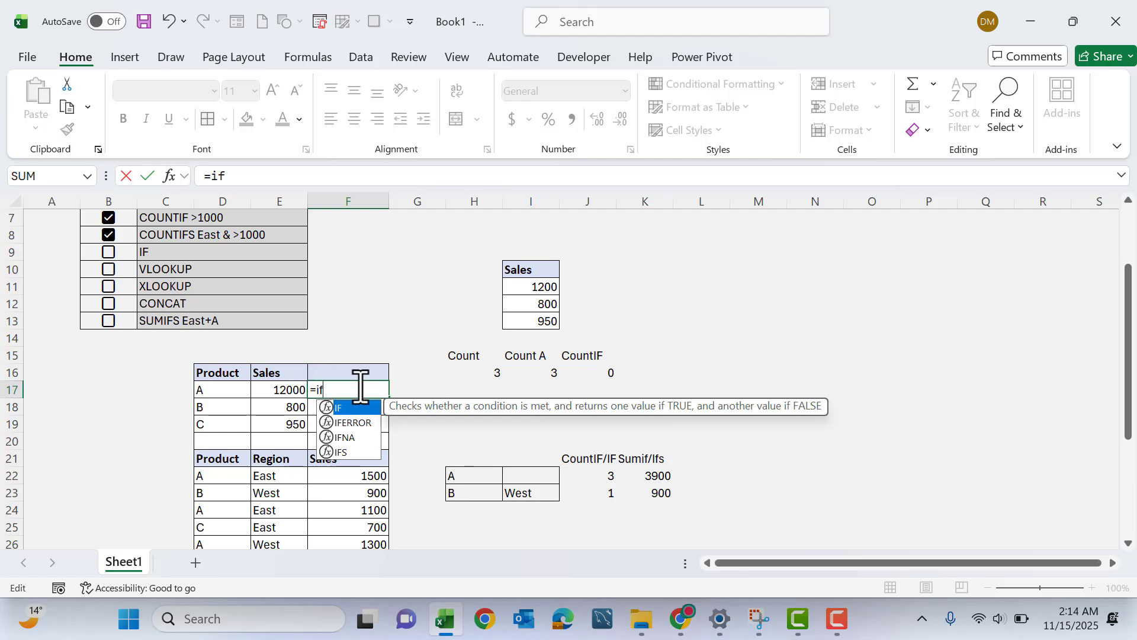
{"action": "double_click", "coordinate": [344, 408]}
{"action": "left_click", "coordinate": [289, 389]}
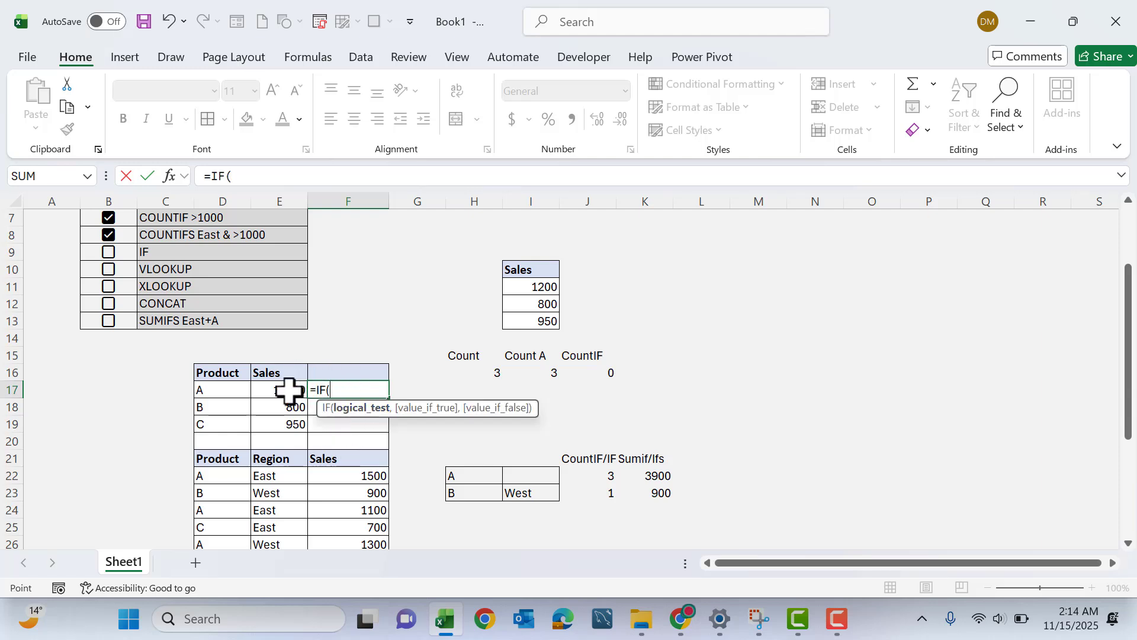
{"action": "type", "text": ">"}
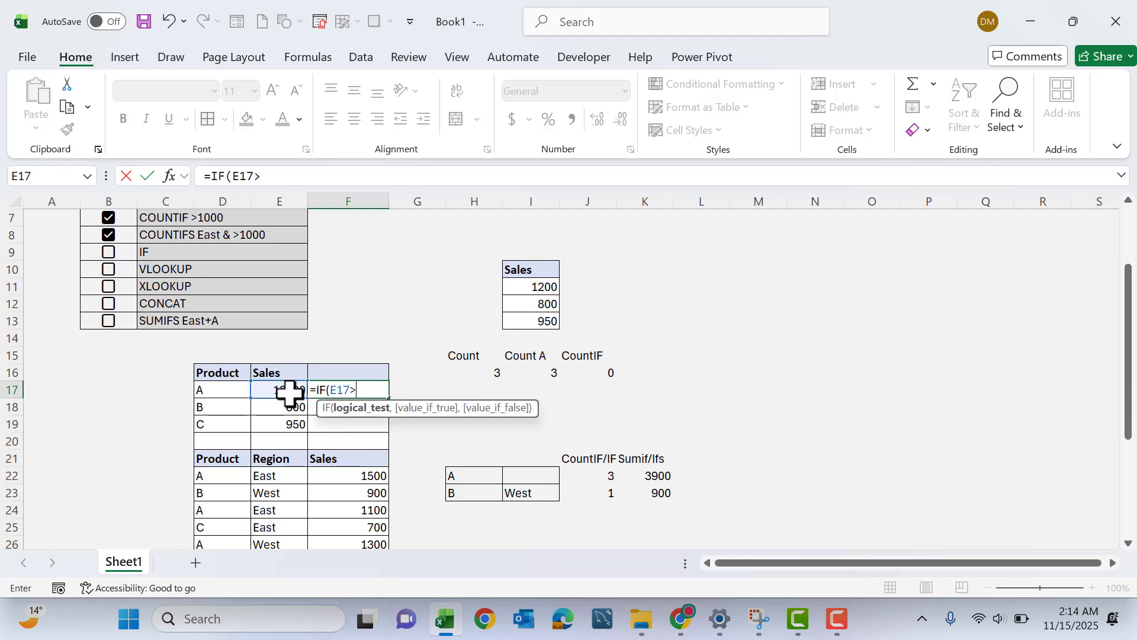
{"action": "type", "text": "100"}
{"action": "type", "text": "0,"}
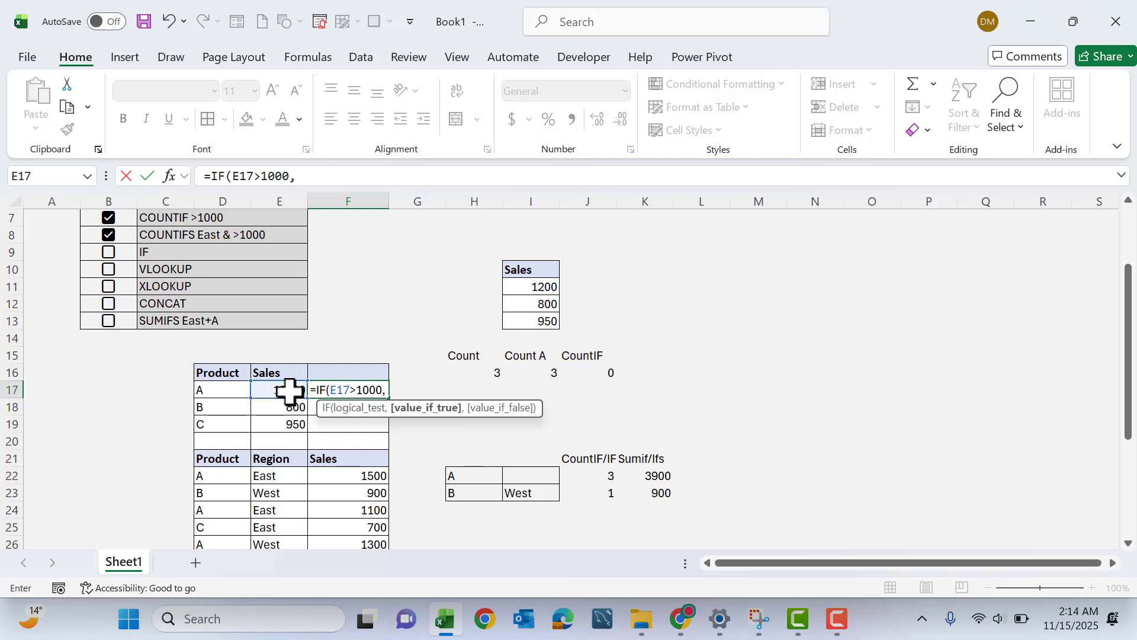
{"action": "type", "text": "TRU"}
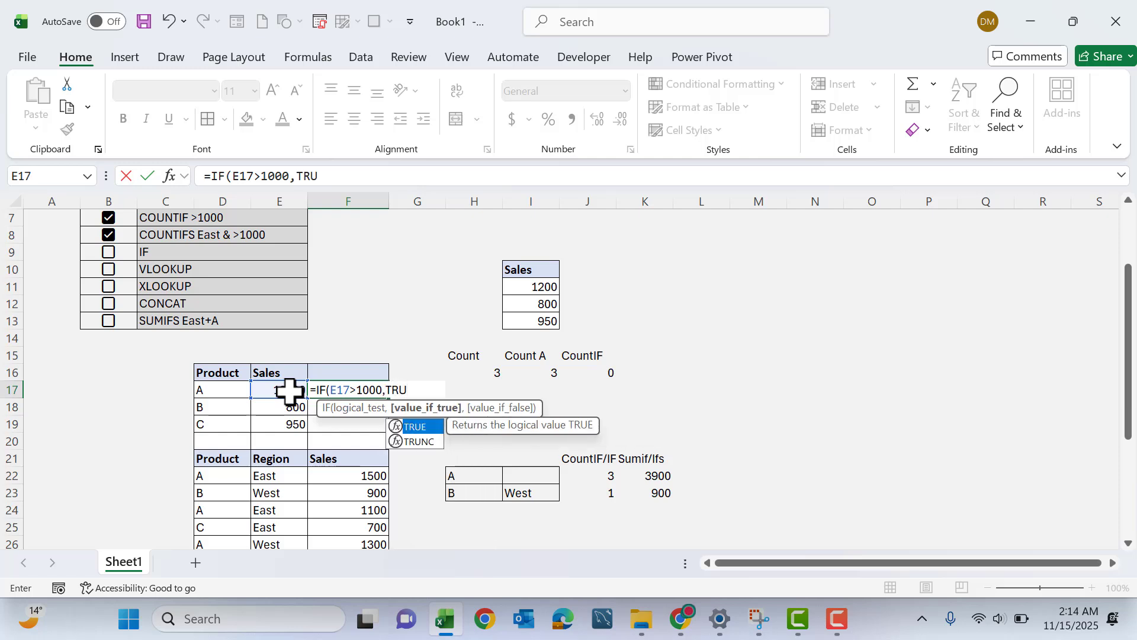
{"action": "type", "text": "E,"}
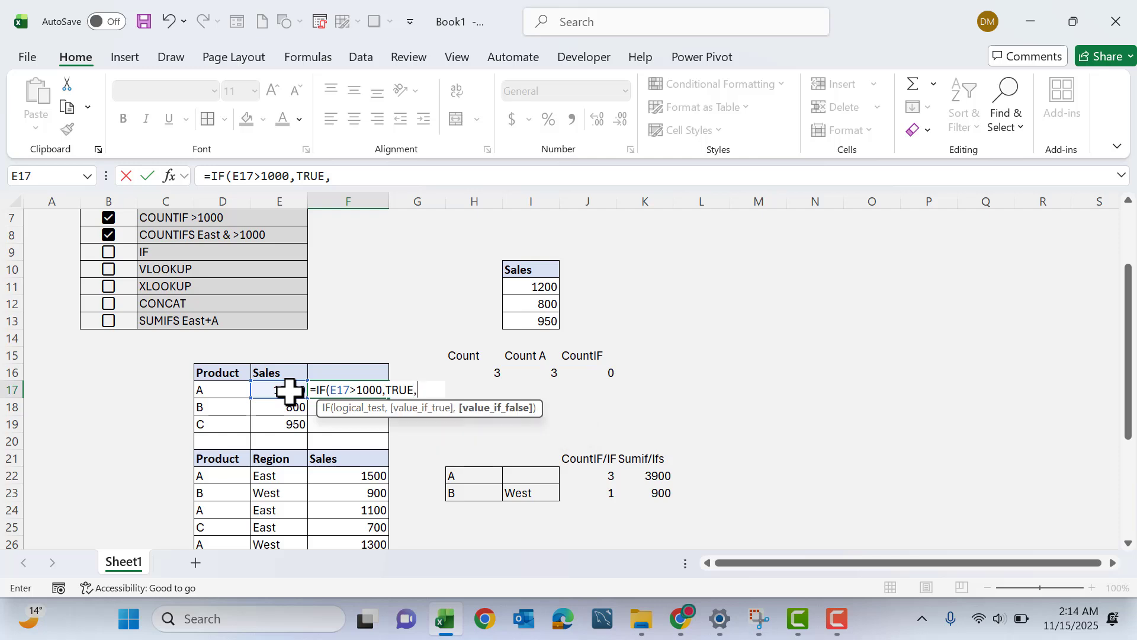
{"action": "type", "text": "FALSE"}
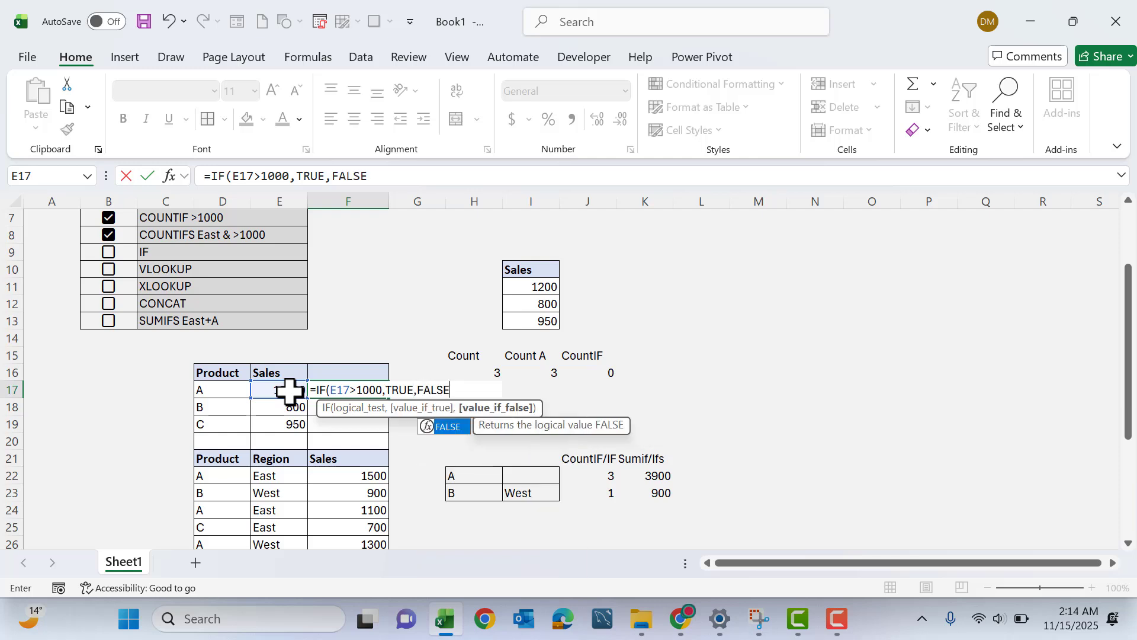
{"action": "type", "text": ")"}
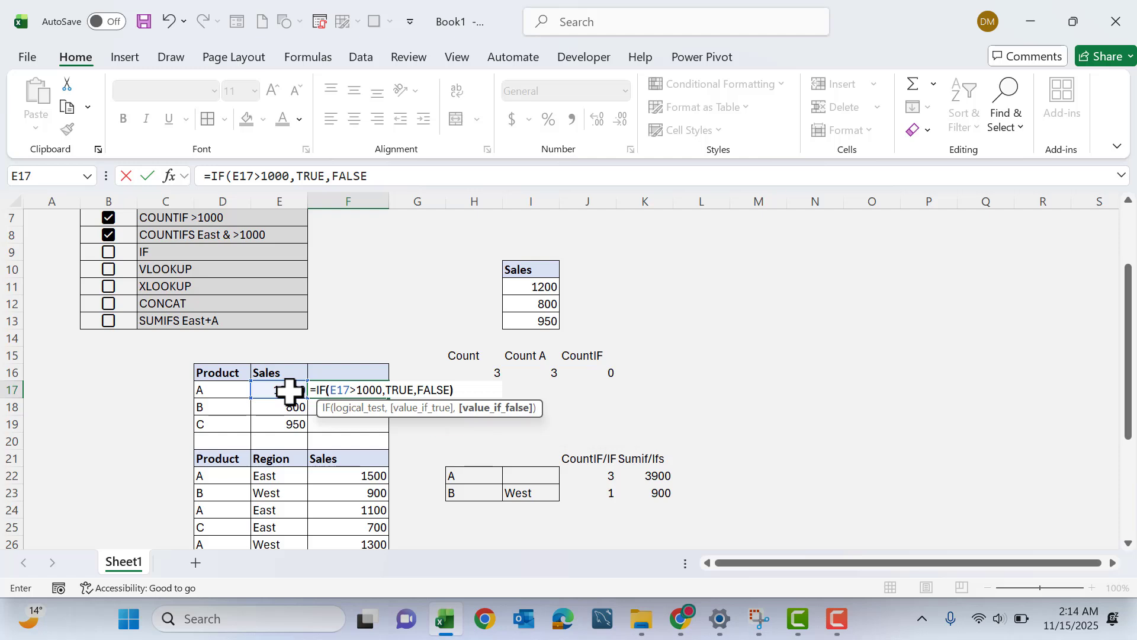
{"action": "key", "text": "Return"}
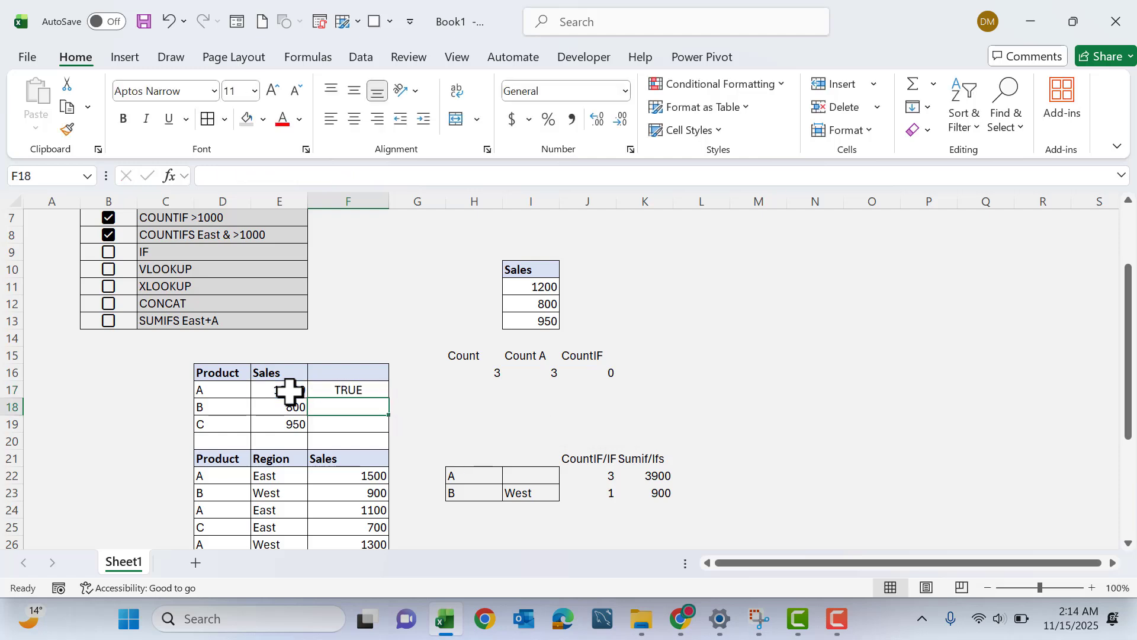
- Copy the TRUE/FALSE IF formula from F17 down to F19 and check the result cells
{"action": "left_click", "coordinate": [326, 389]}
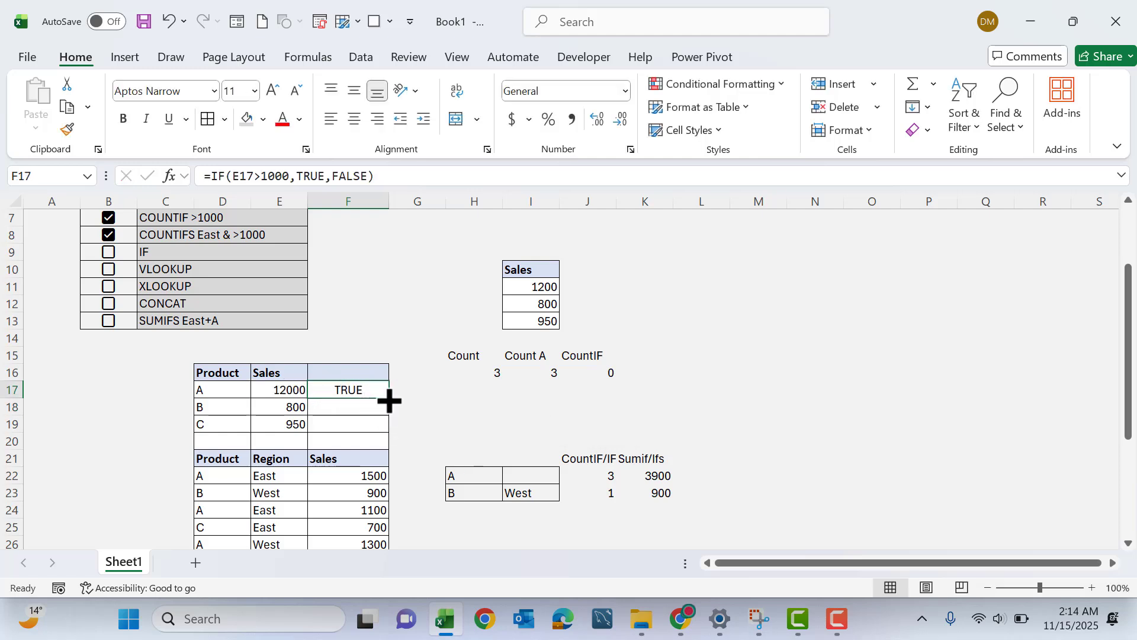
{"action": "left_click_drag", "start_coordinate": [385, 398], "coordinate": [386, 432]}
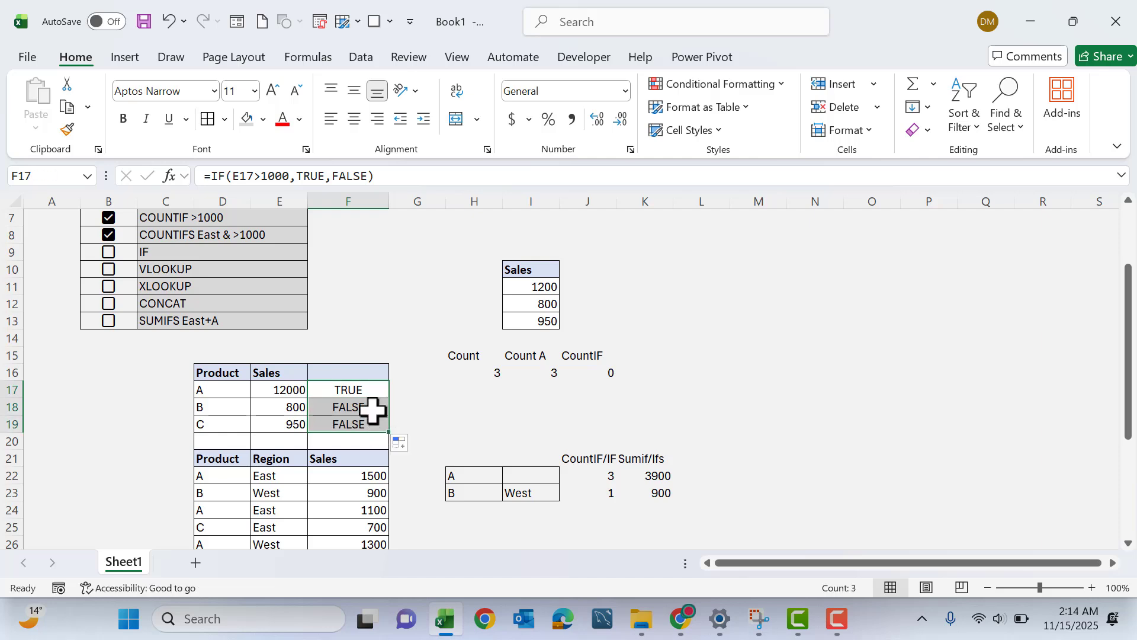
{"action": "left_click", "coordinate": [356, 386]}
{"action": "left_click", "coordinate": [357, 407]}
{"action": "left_click", "coordinate": [356, 424]}
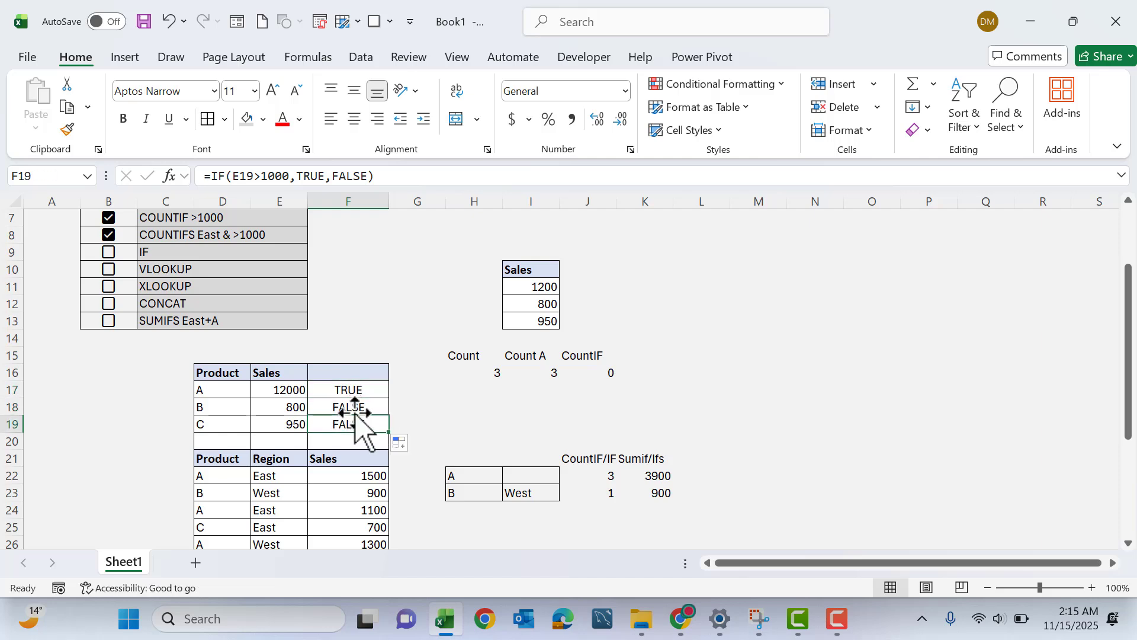
- Edit the IF formula in F17 to return the text "Pass" when true and "FALSE" when false
{"action": "left_click", "coordinate": [353, 392]}
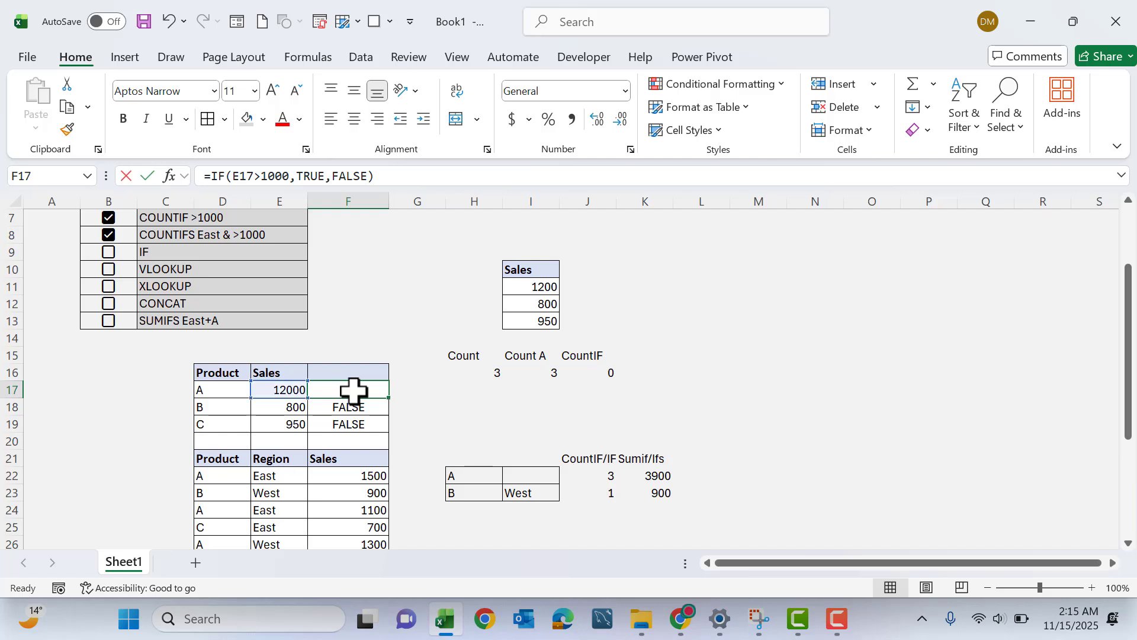
{"action": "double_click", "coordinate": [353, 391]}
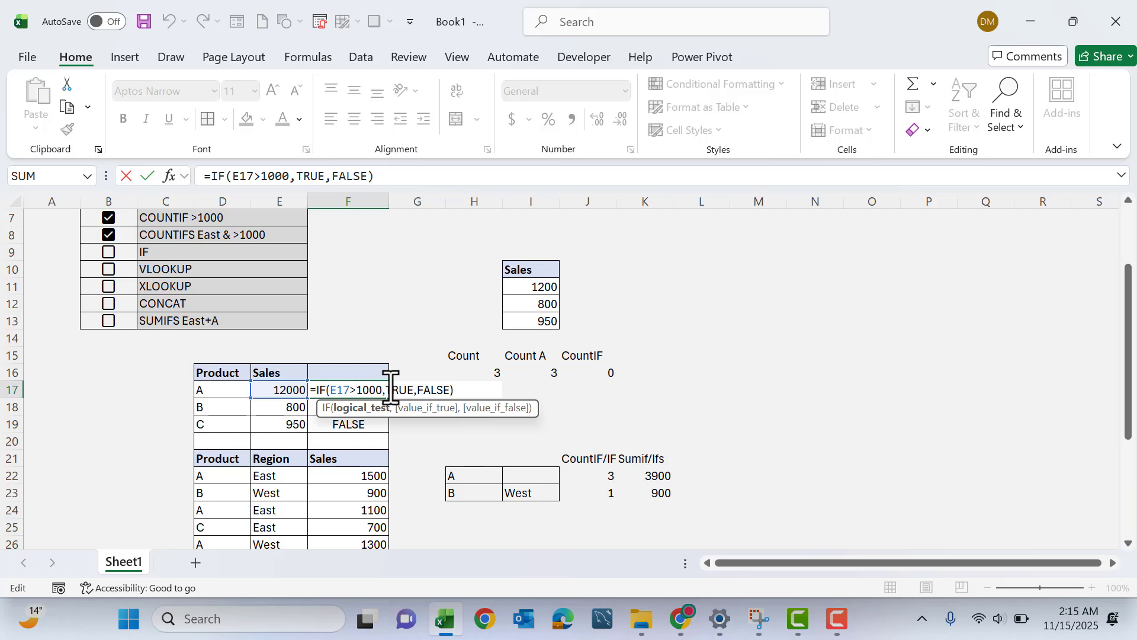
{"action": "left_click_drag", "start_coordinate": [391, 389], "coordinate": [404, 389]}
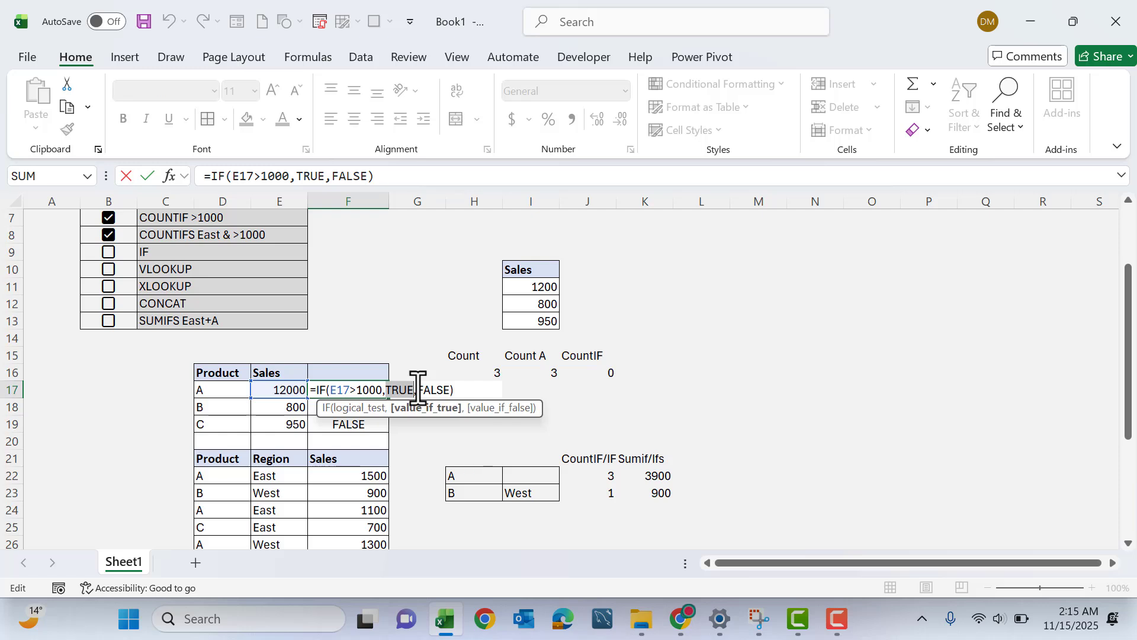
{"action": "key", "text": "Delete"}
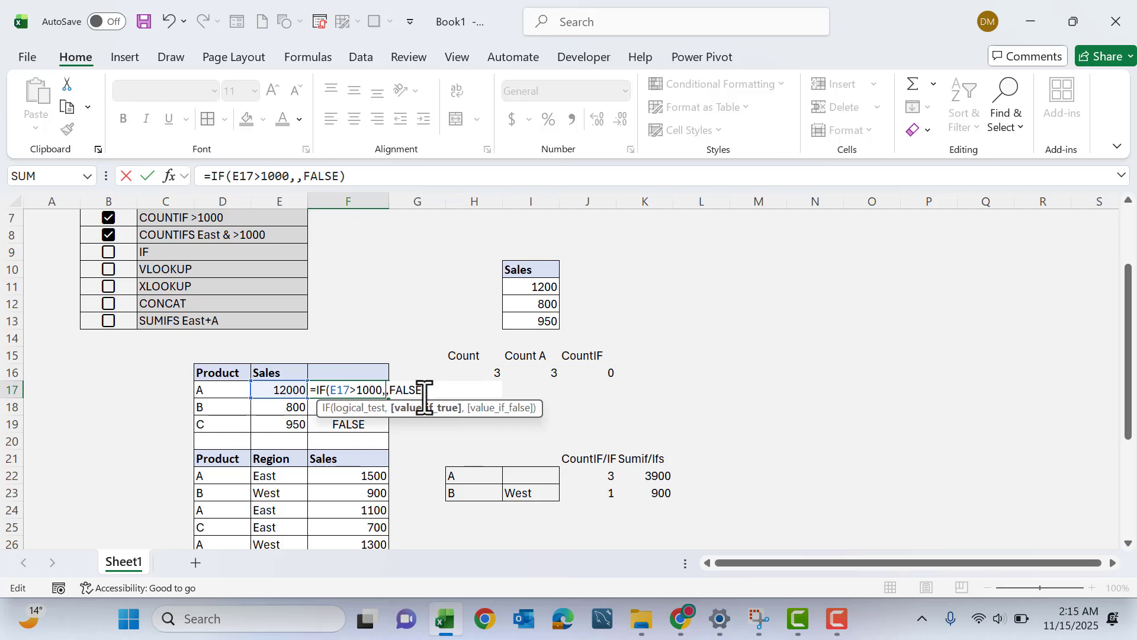
{"action": "type", "text": "Pass"}
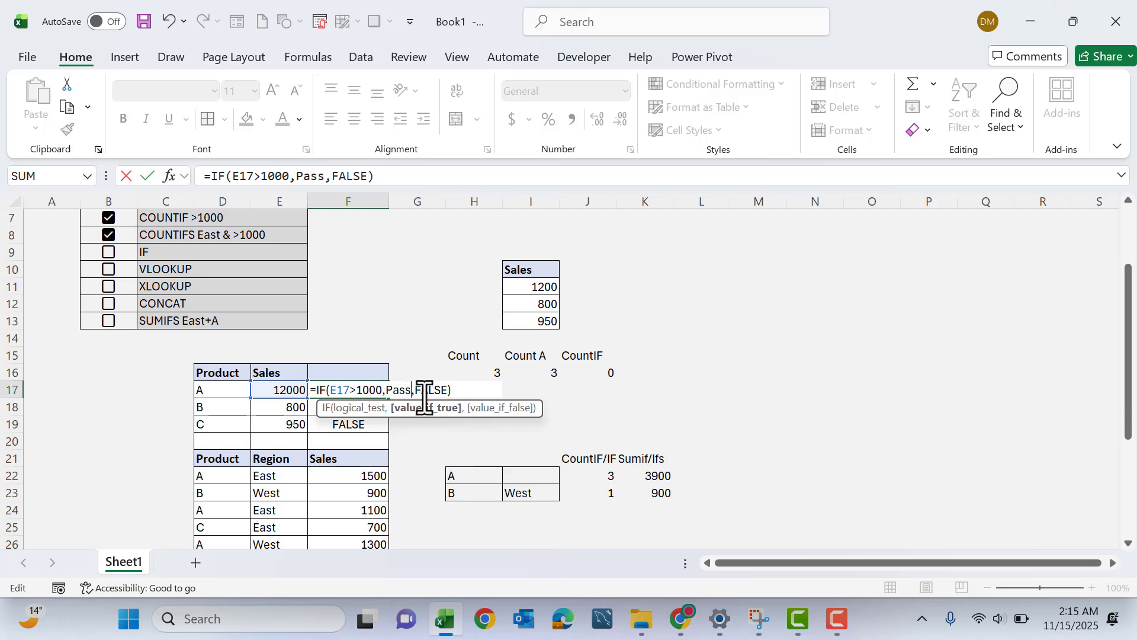
{"action": "left_click", "coordinate": [391, 391]}
{"action": "type", "text": "\""}
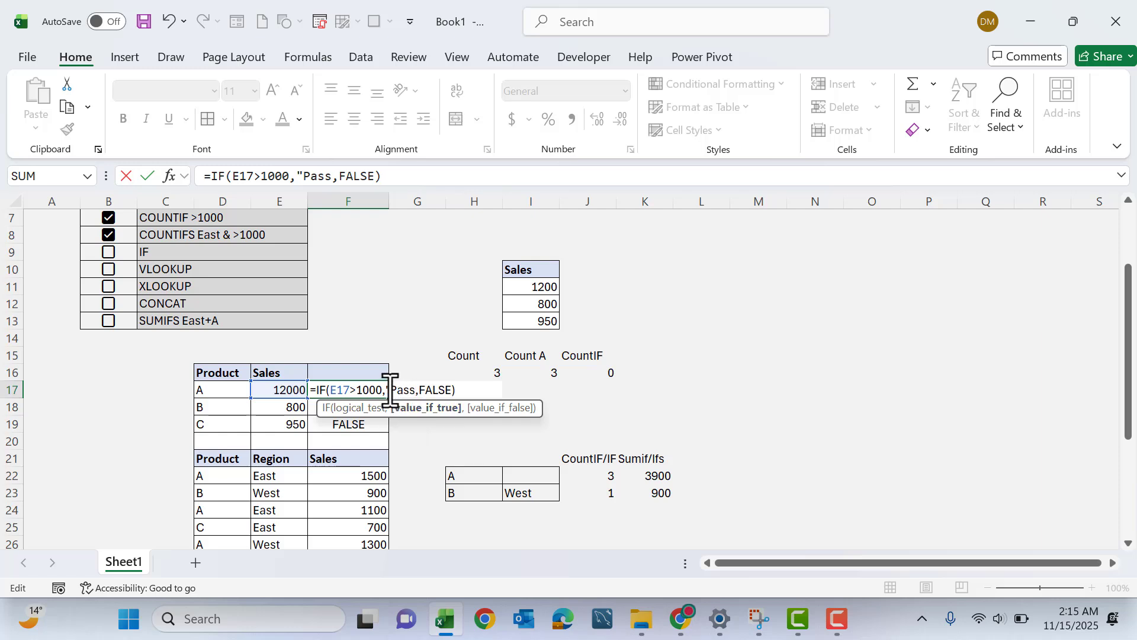
{"action": "left_click", "coordinate": [422, 390]}
{"action": "type", "text": "\""}
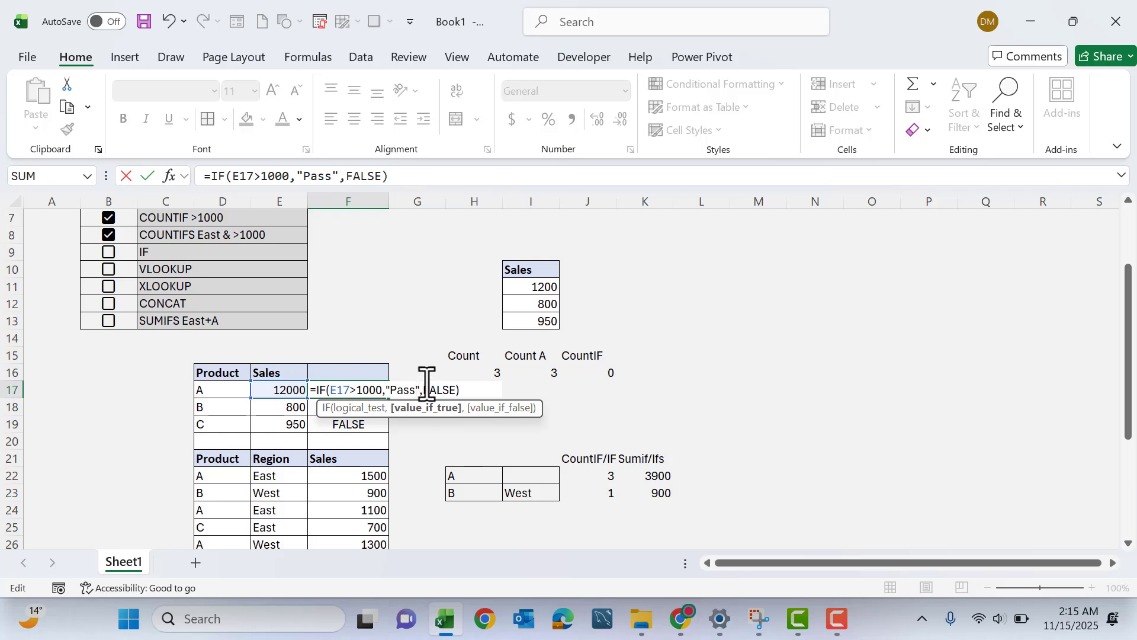
{"action": "left_click", "coordinate": [427, 390]}
{"action": "type", "text": "\""}
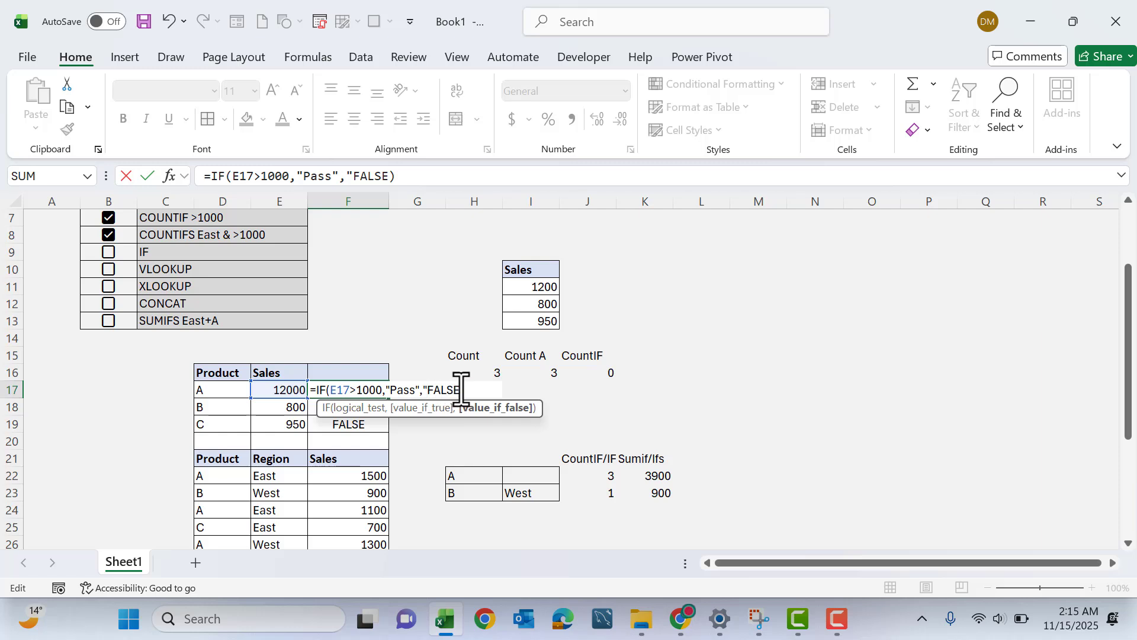
{"action": "key", "text": "Return"}
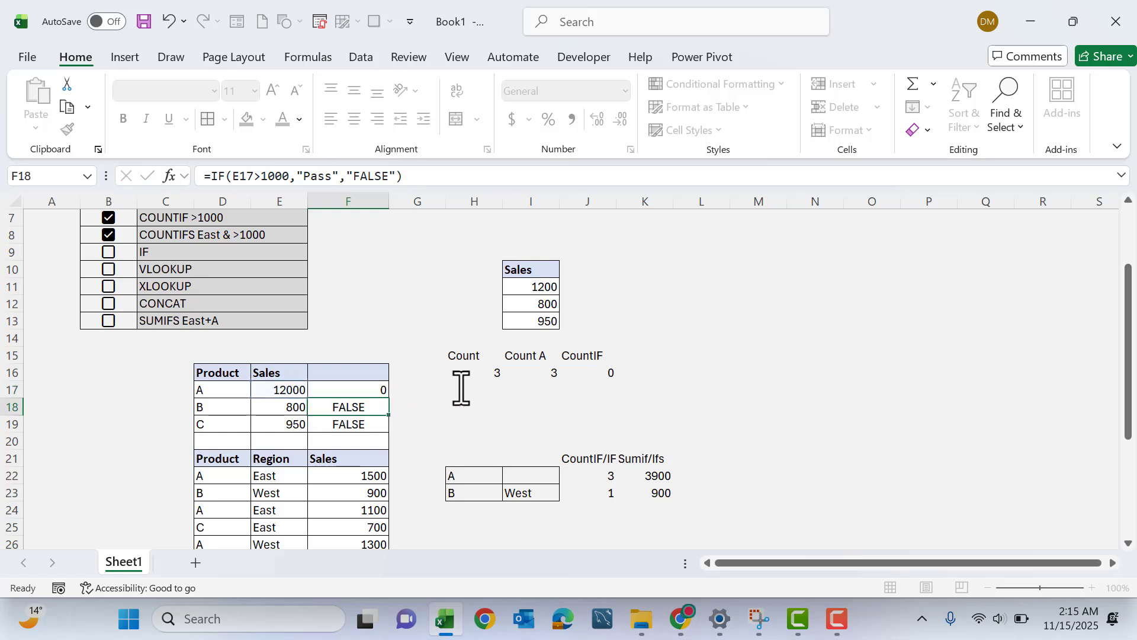
- Fill the F17 formula with the "Pass" and "FALSE" texts down through F19
{"action": "left_click", "coordinate": [363, 390]}
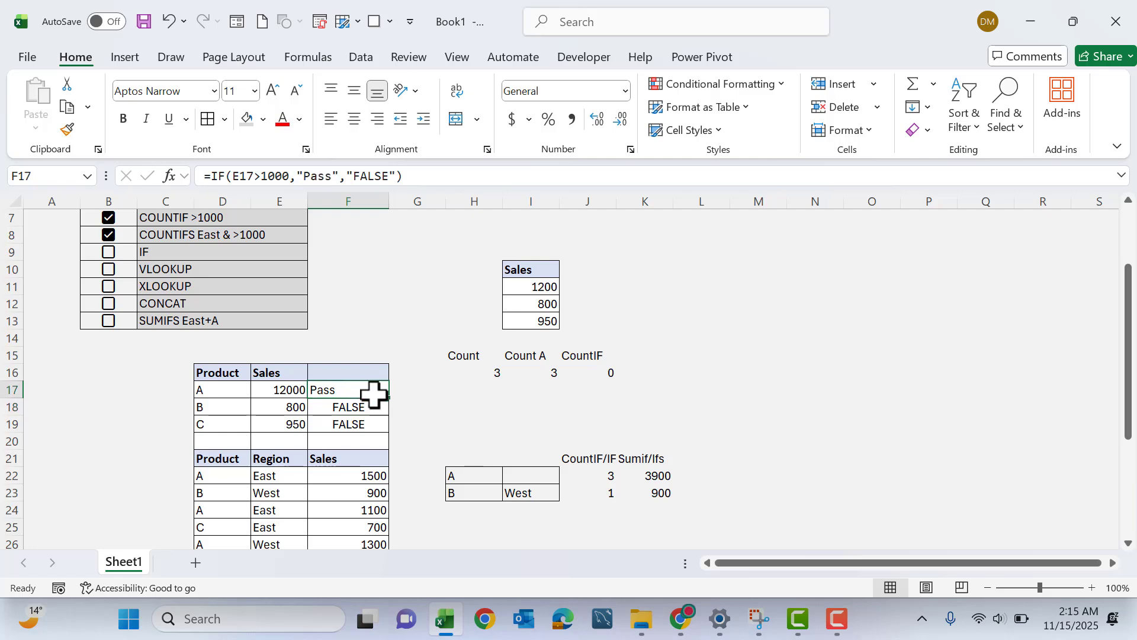
{"action": "double_click", "coordinate": [389, 399]}
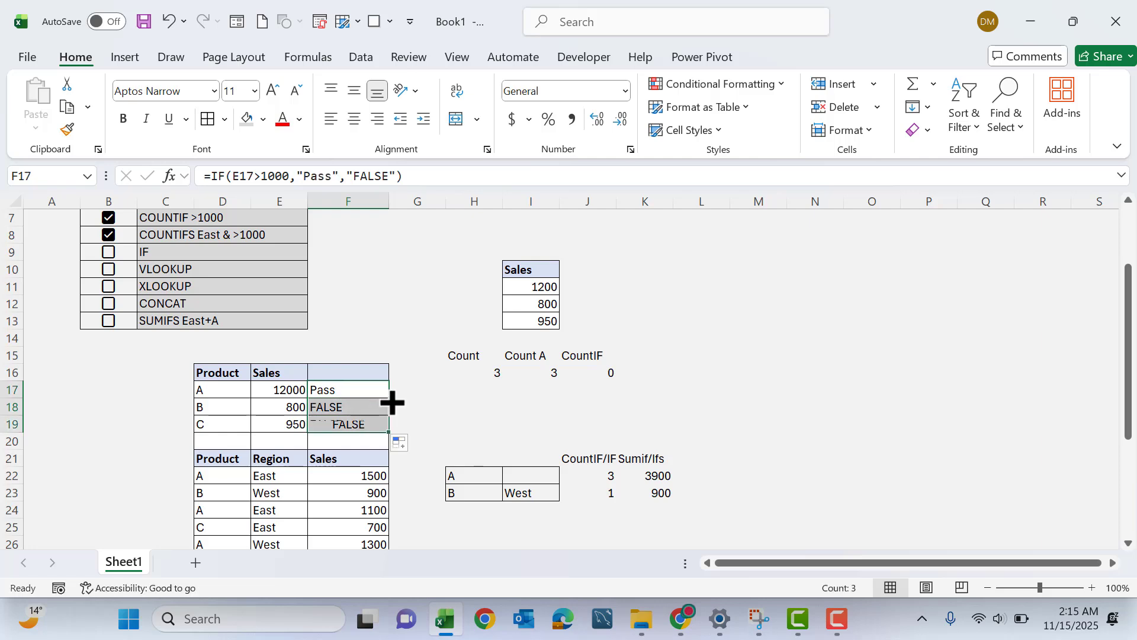
{"action": "left_click", "coordinate": [325, 404]}
- Change the false result in F17's IF formula to "Fail"
{"action": "left_click", "coordinate": [332, 386]}
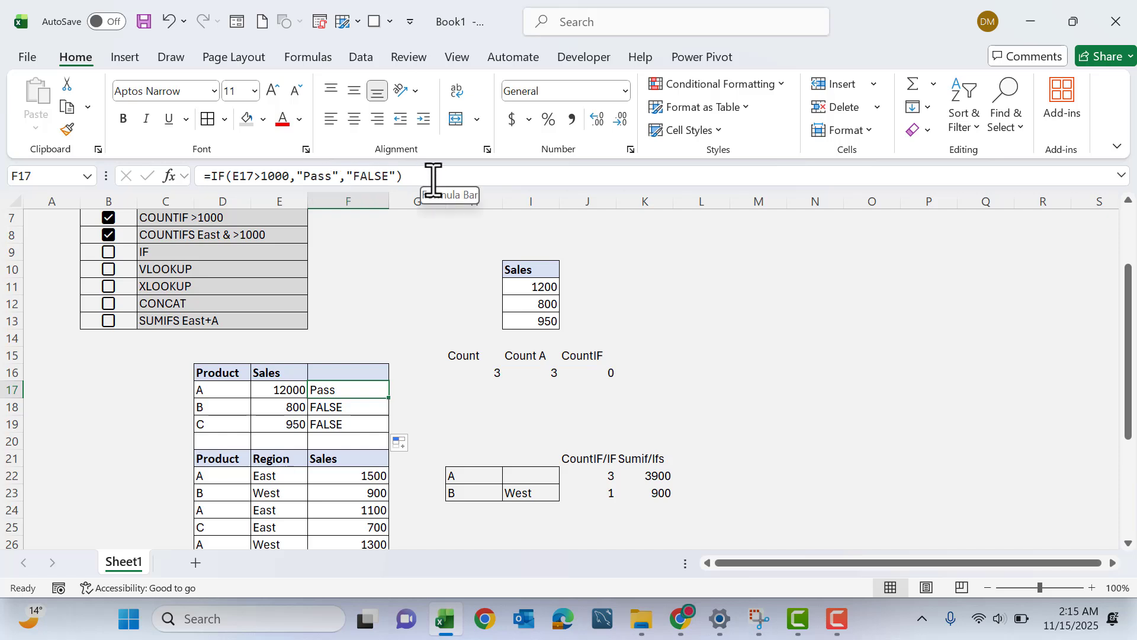
{"action": "left_click", "coordinate": [392, 176]}
{"action": "left_click_drag", "start_coordinate": [389, 177], "coordinate": [368, 177]}
{"action": "type", "text": "a"}
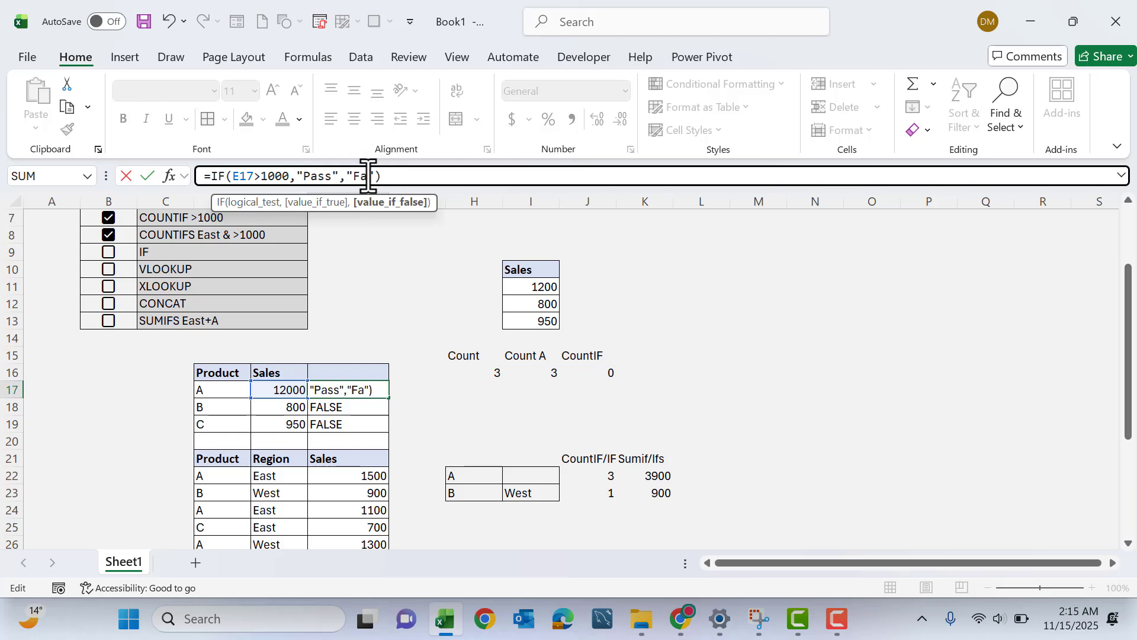
{"action": "type", "text": "il"}
{"action": "key", "text": "Return"}
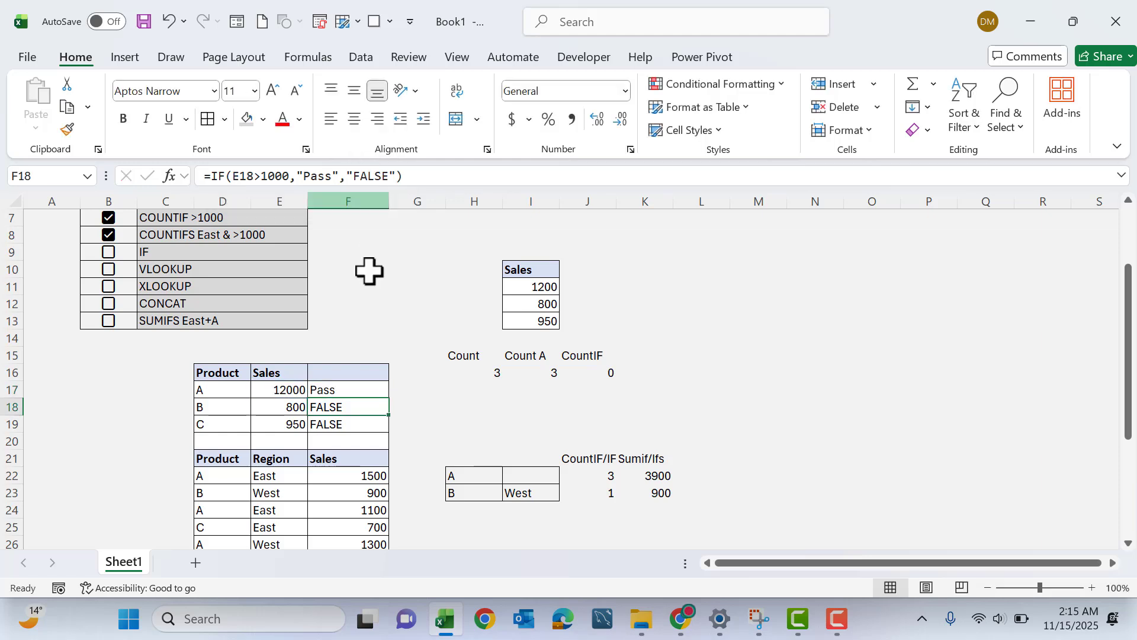
- Fill the Pass/Fail formula from F17 down through F19 for products B and C, and review F17's formula
{"action": "left_click", "coordinate": [348, 387]}
{"action": "double_click", "coordinate": [389, 398]}
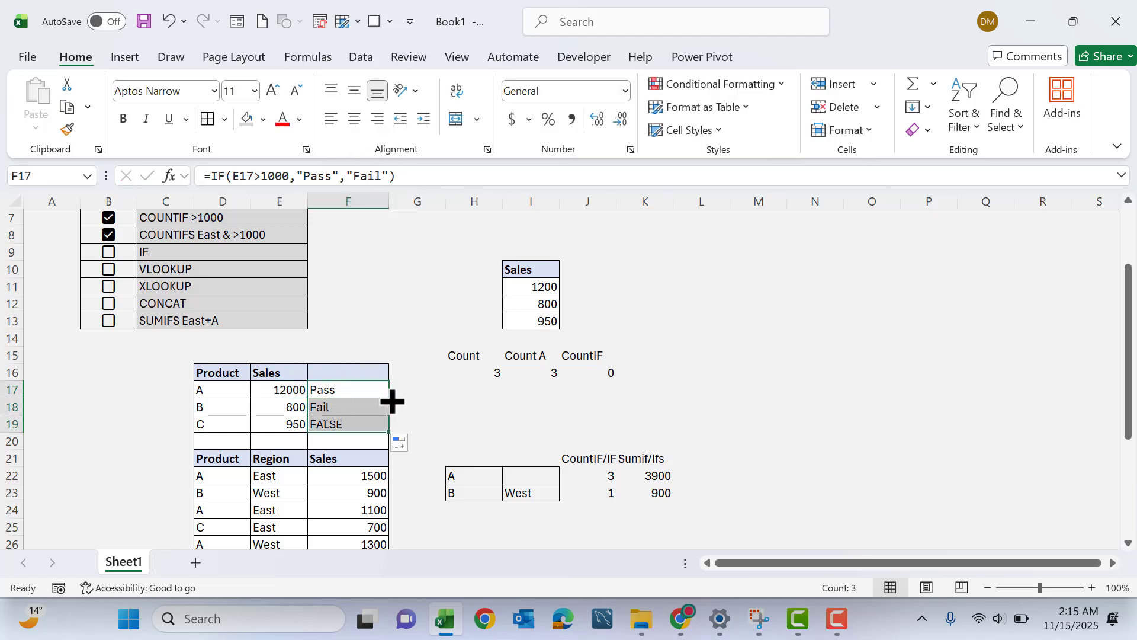
{"action": "left_click", "coordinate": [333, 389]}
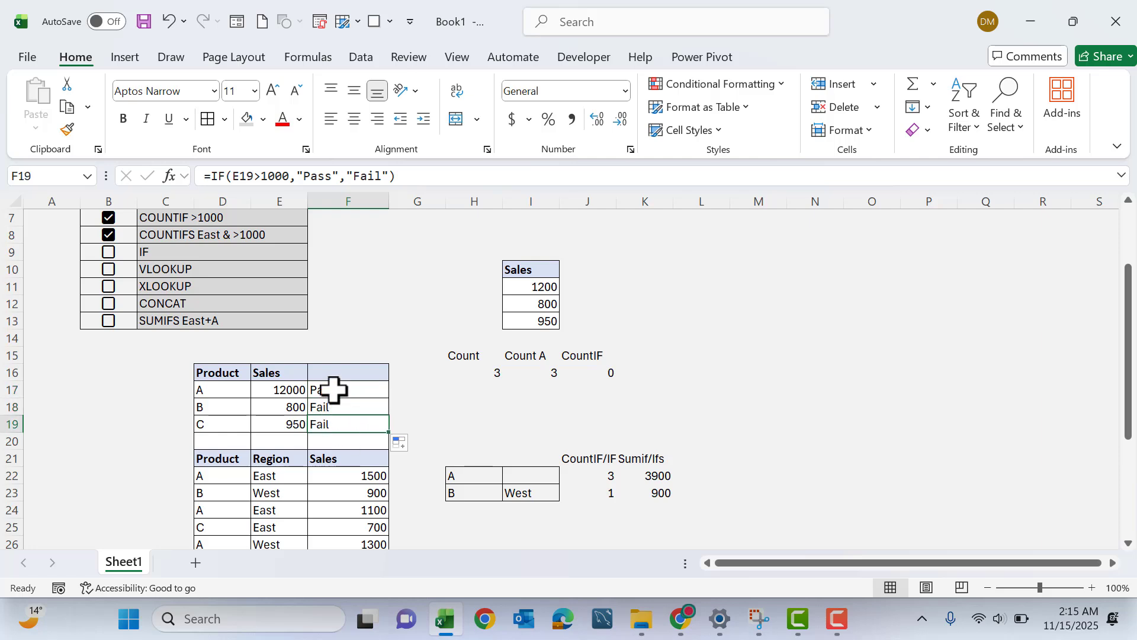
{"action": "left_click", "coordinate": [401, 176]}
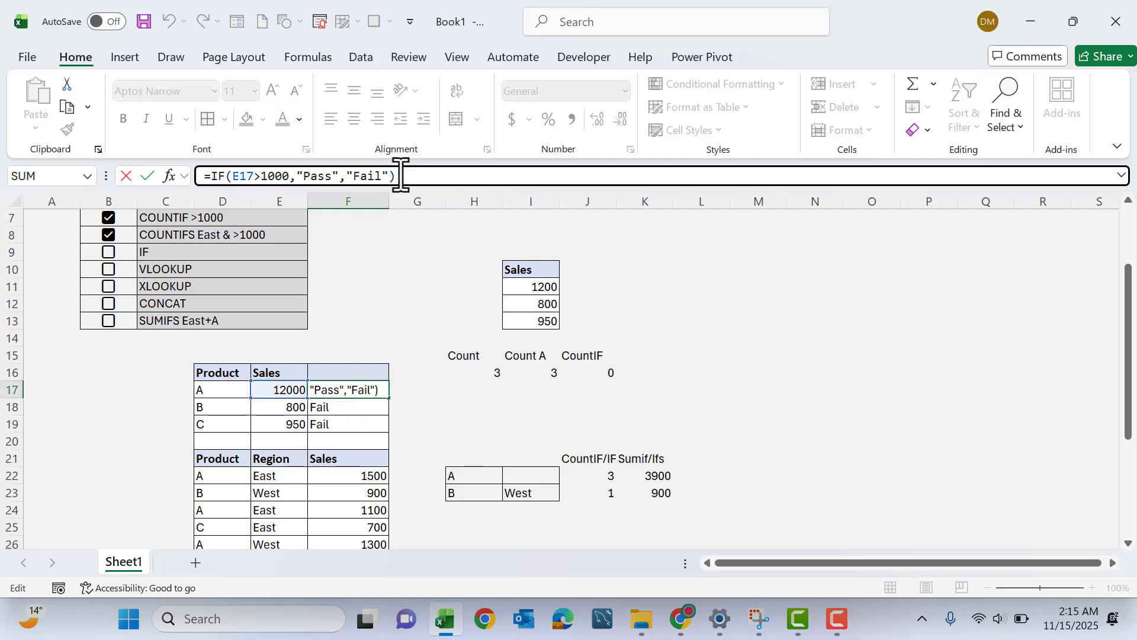
{"action": "key", "text": "Return"}
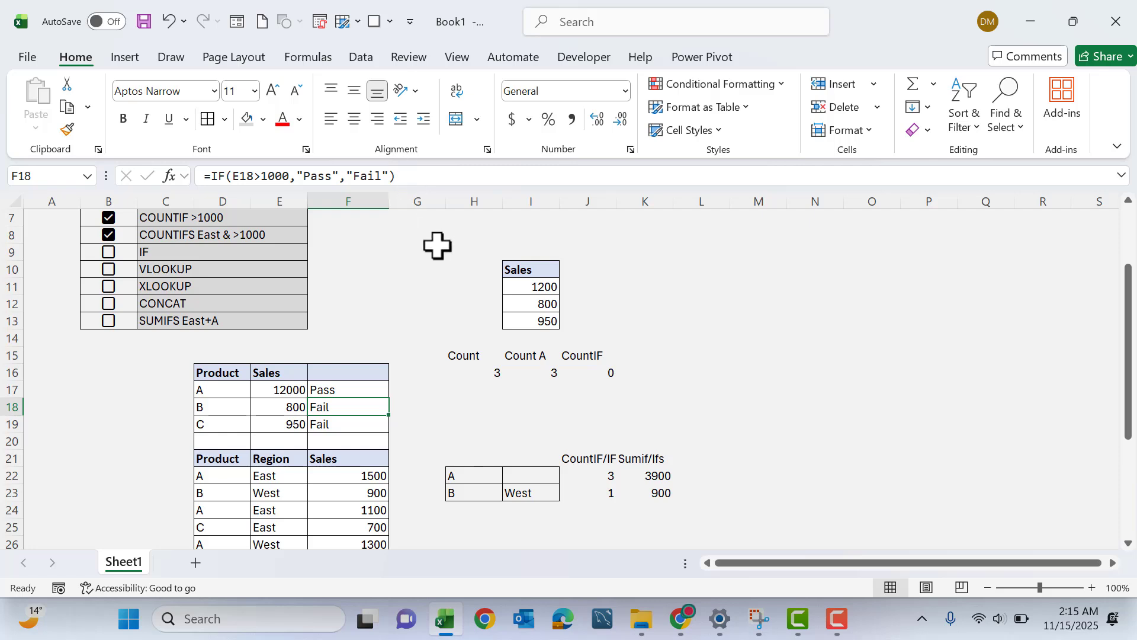
- Mark the IF item as done in the formula checklist
{"action": "left_click", "coordinate": [110, 253]}
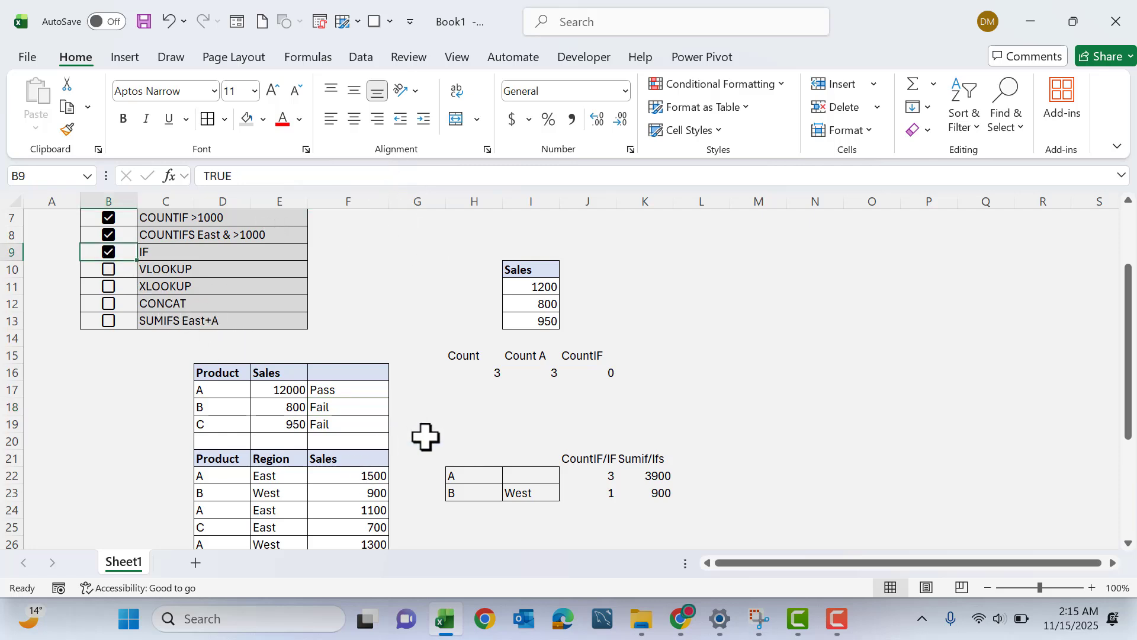
{"action": "scroll", "coordinate": [413, 434], "scroll_direction": "down", "scroll_amount": 3}
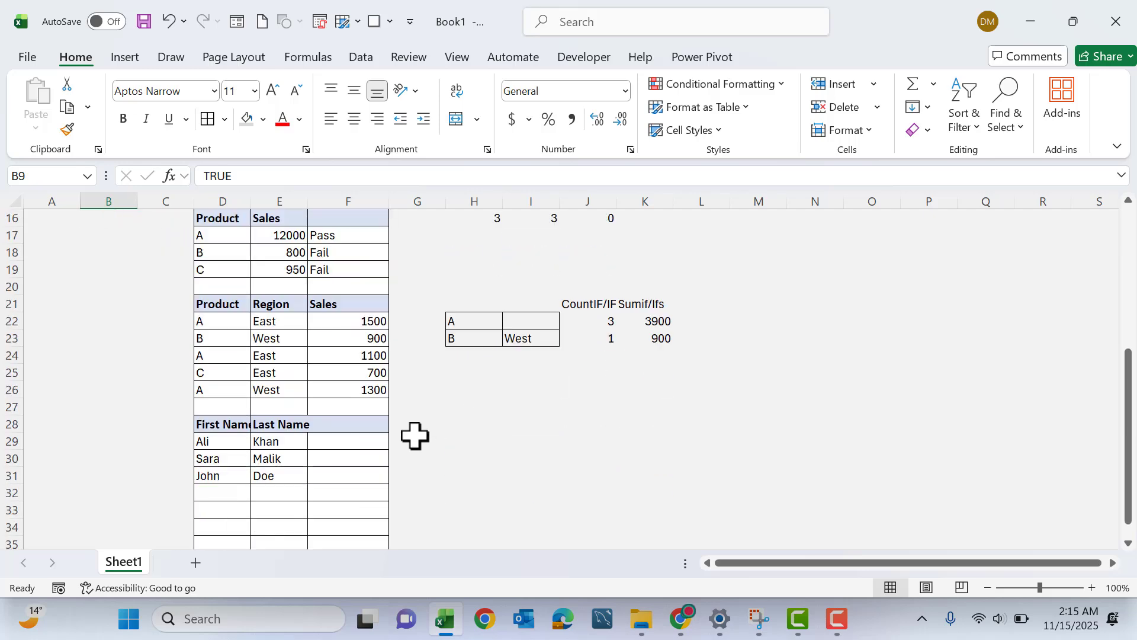
- Enter the lookup product "A" in cell M10, in an empty area beside the sample tables
{"action": "scroll", "coordinate": [414, 433], "scroll_direction": "up", "scroll_amount": 2}
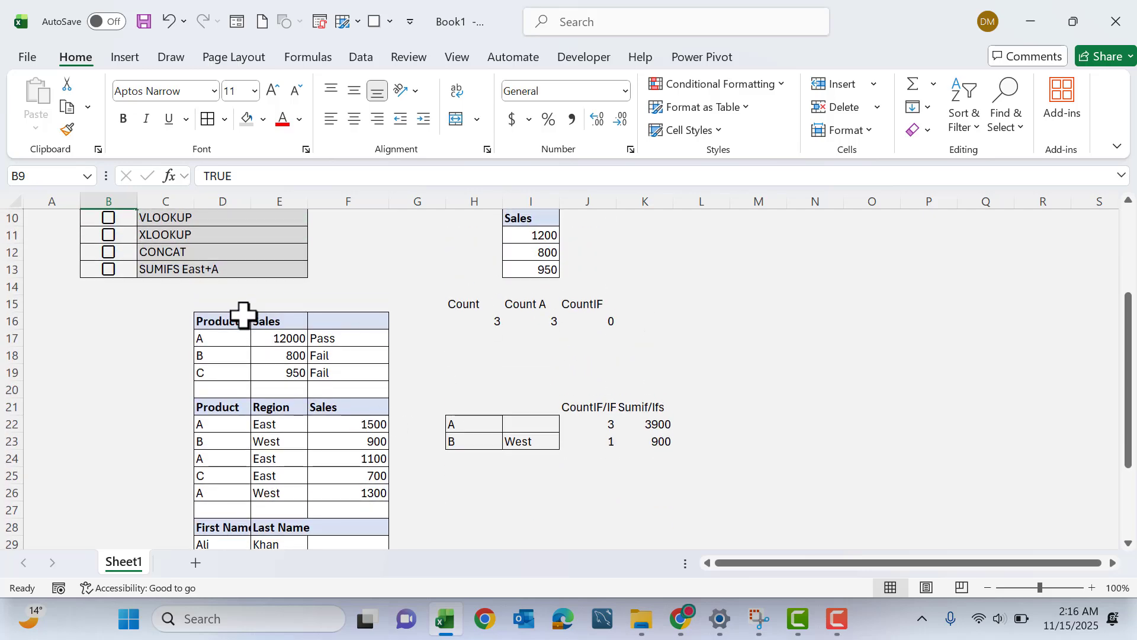
{"action": "left_click_drag", "start_coordinate": [219, 317], "coordinate": [317, 373]}
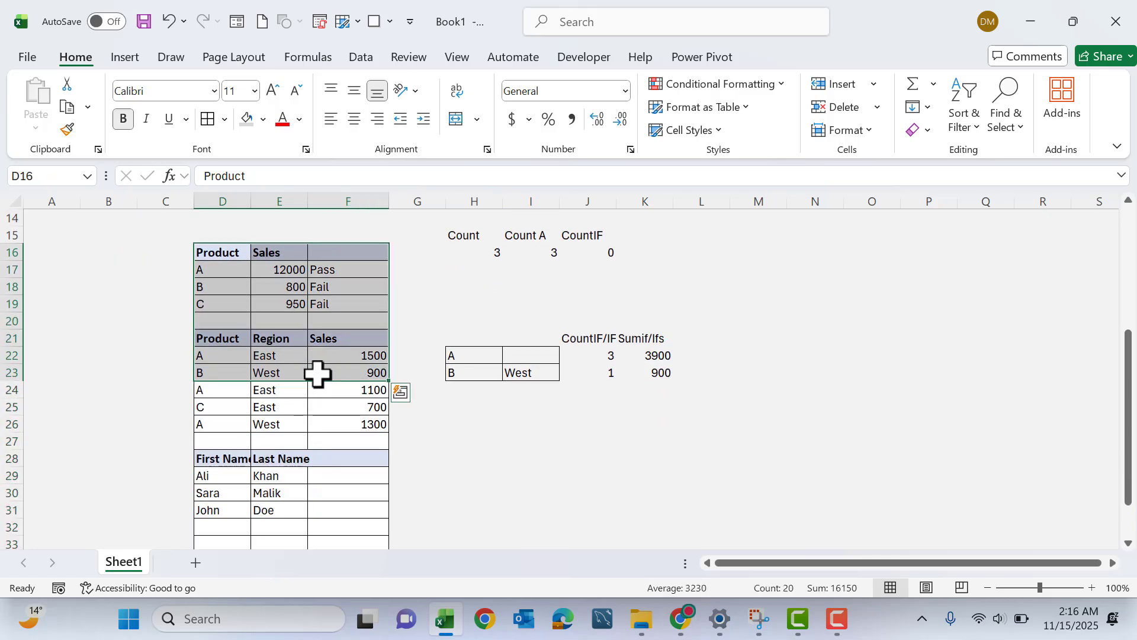
{"action": "scroll", "coordinate": [729, 324], "scroll_direction": "up", "scroll_amount": 3}
{"action": "left_click", "coordinate": [773, 252]}
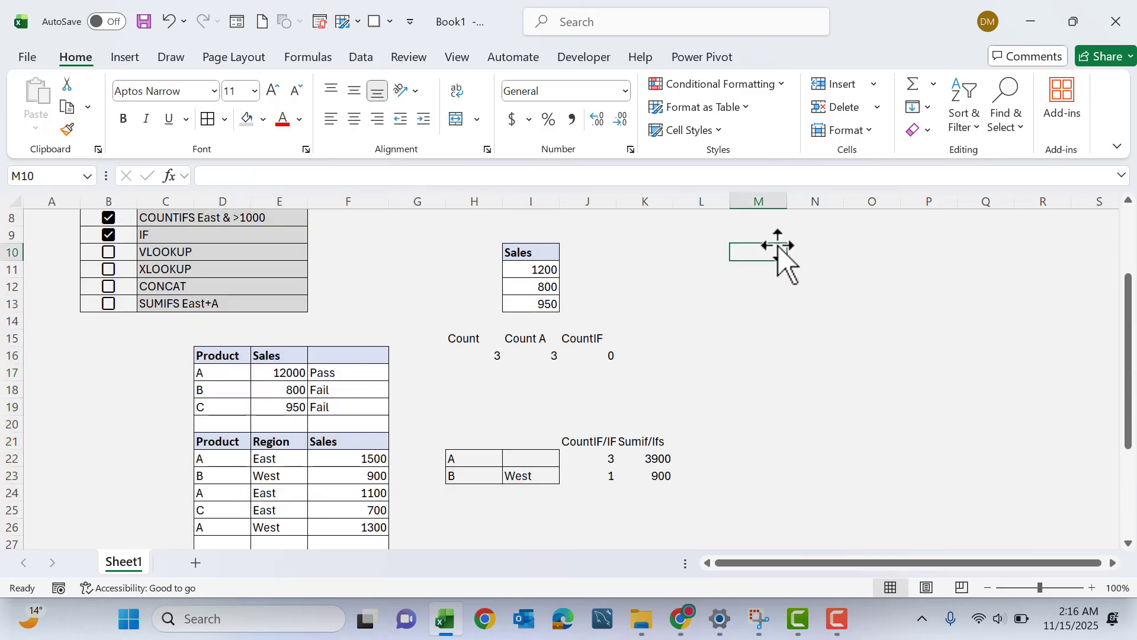
{"action": "type", "text": "A"}
{"action": "key", "text": "Return"}
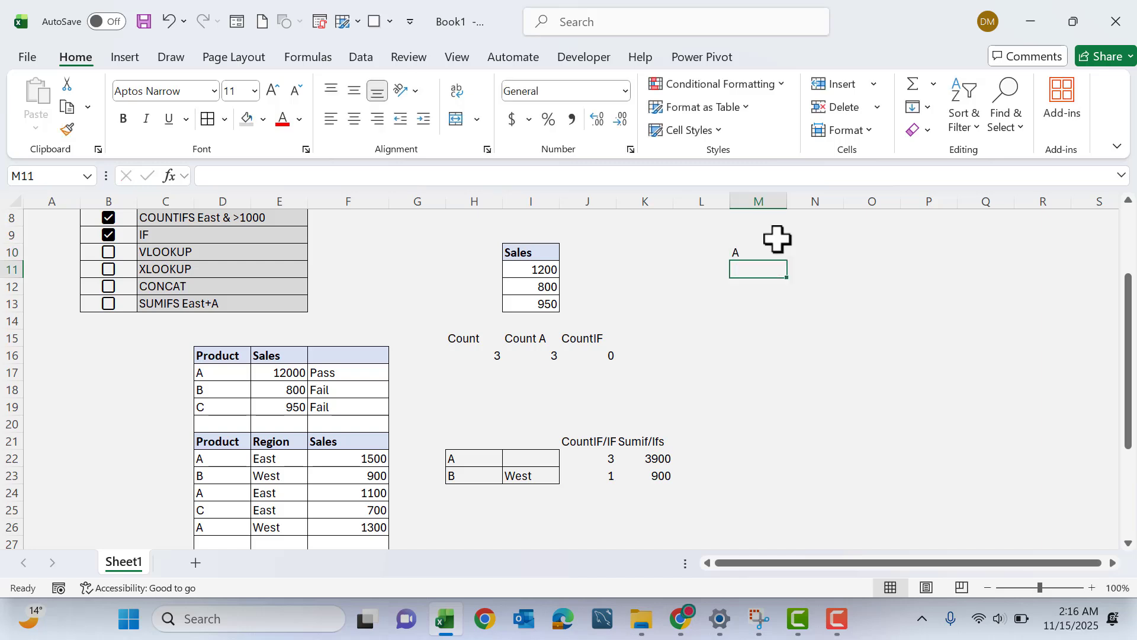
- Add the headers "Product" in M9 and "Sale" in N9 above the lookup row
{"action": "left_click", "coordinate": [738, 239]}
{"action": "type", "text": "Pr"}
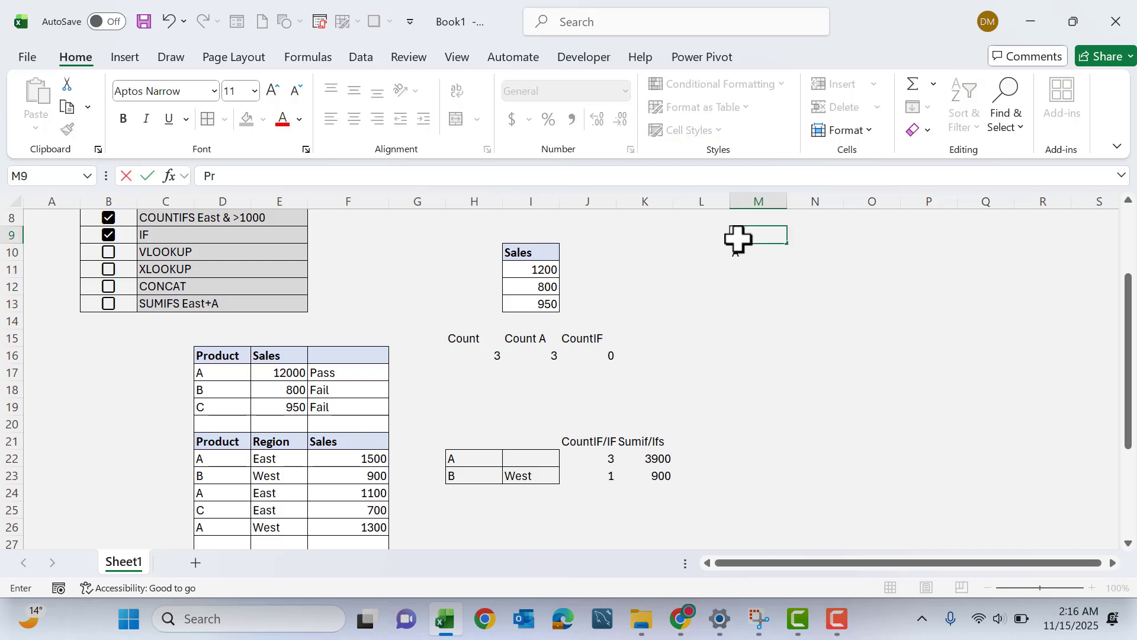
{"action": "type", "text": "oduct"}
{"action": "key", "text": "Return"}
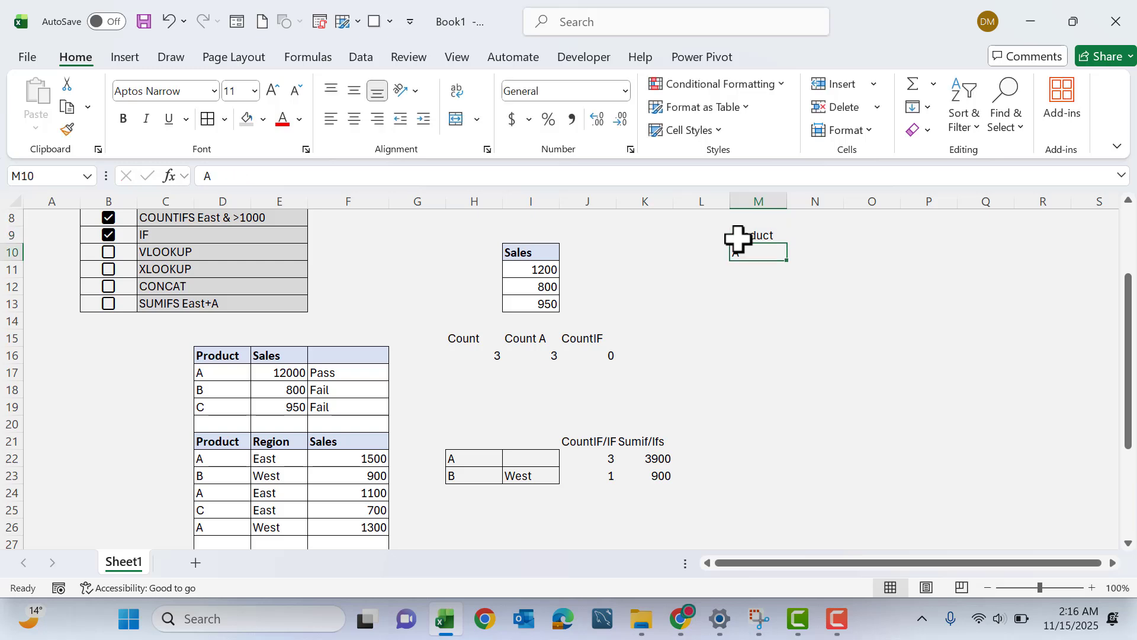
{"action": "left_click", "coordinate": [799, 234]}
{"action": "type", "text": "S"}
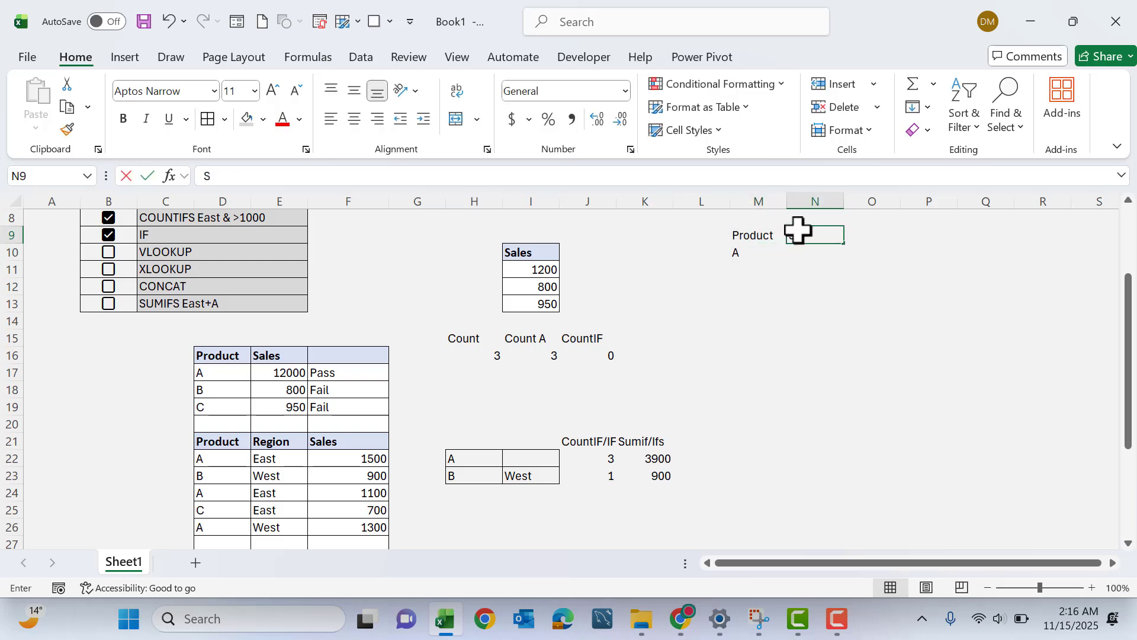
{"action": "type", "text": "ale"}
{"action": "key", "text": "Return"}
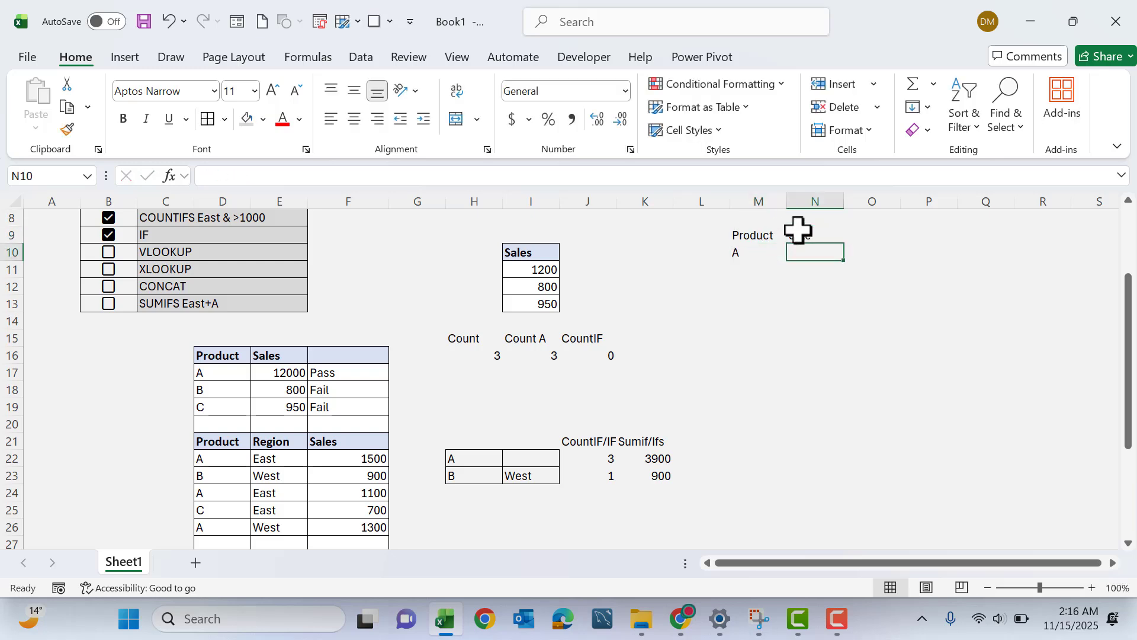
- Enter =VLOOKUP(M10,D17:E19,2,0) in N10 to return the sales of the product in M10
{"action": "left_click", "coordinate": [744, 252]}
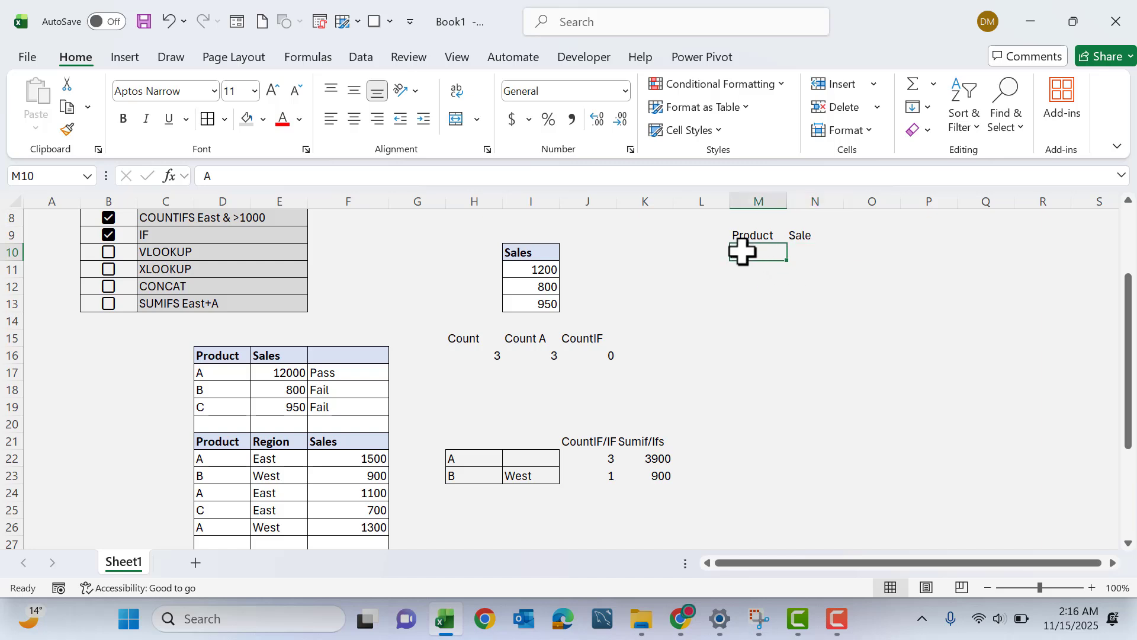
{"action": "left_click", "coordinate": [799, 254]}
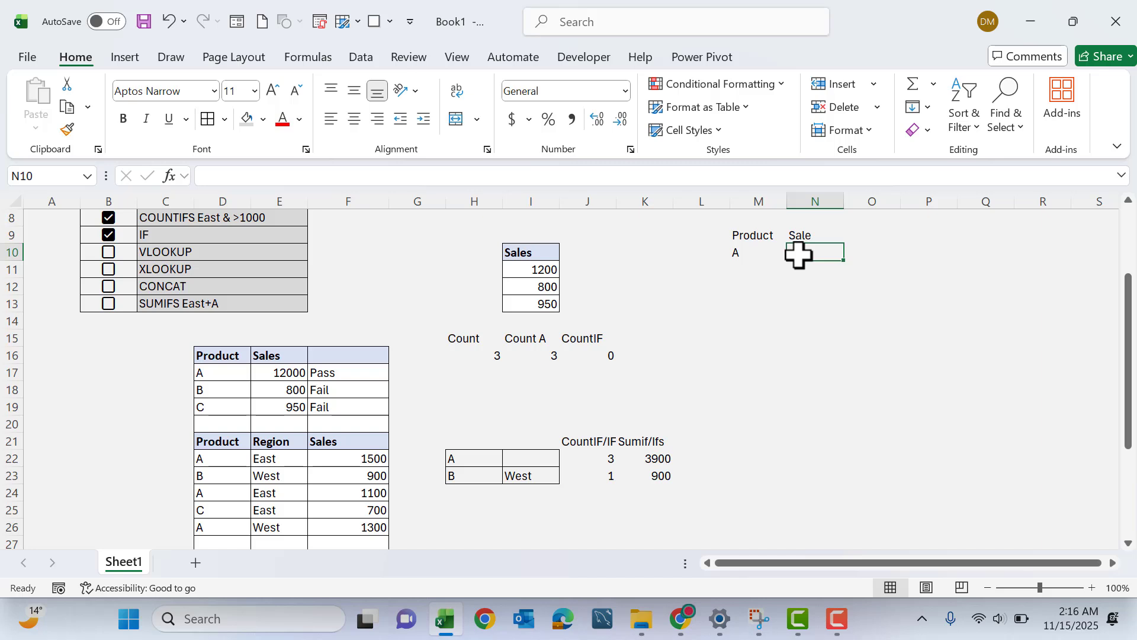
{"action": "type", "text": "vloo"}
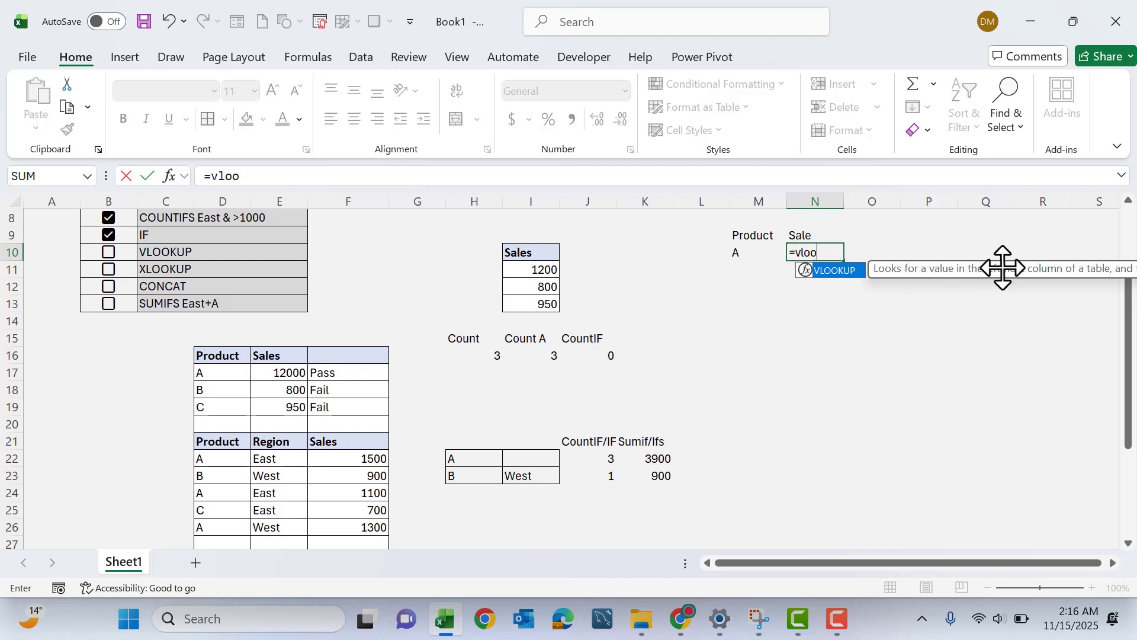
{"action": "double_click", "coordinate": [841, 272]}
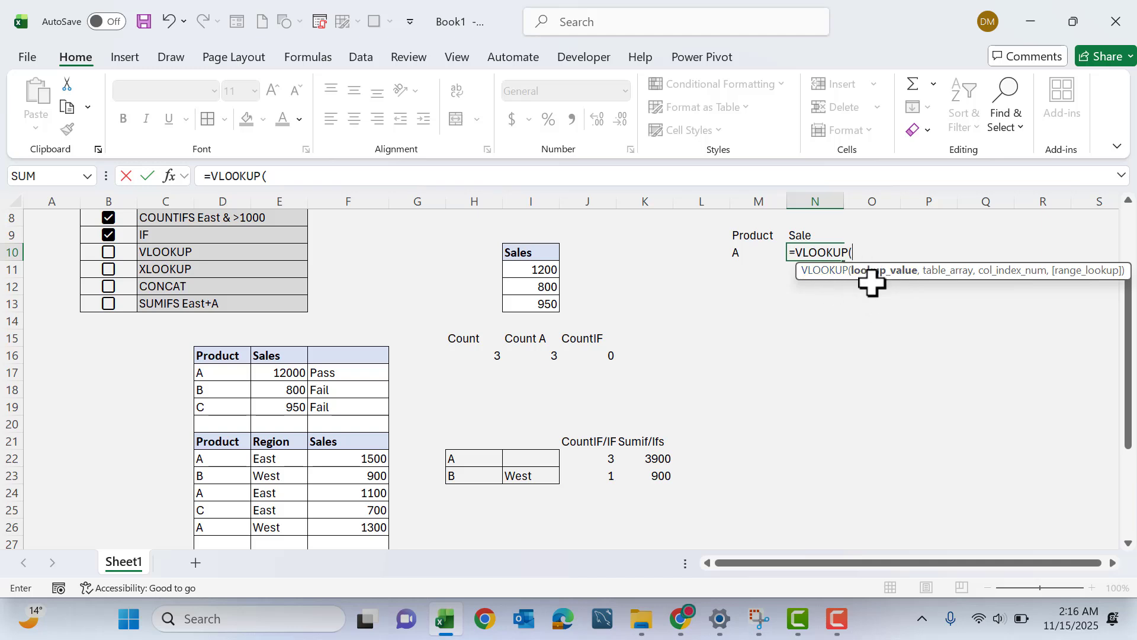
{"action": "left_click", "coordinate": [749, 250]}
{"action": "type", "text": ","}
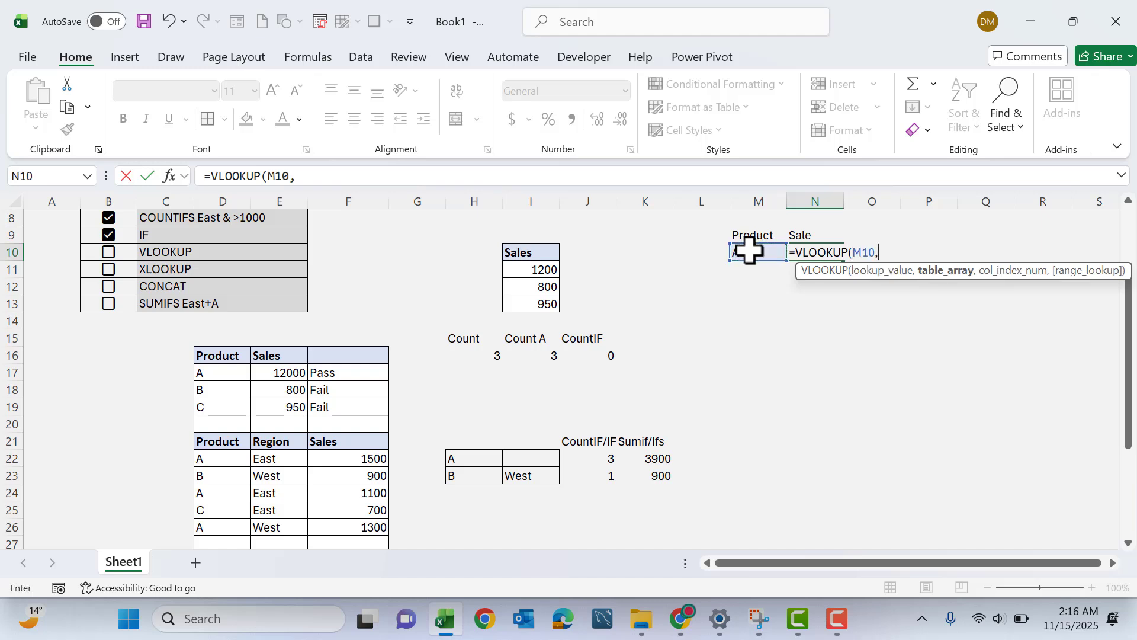
{"action": "left_click", "coordinate": [211, 370]}
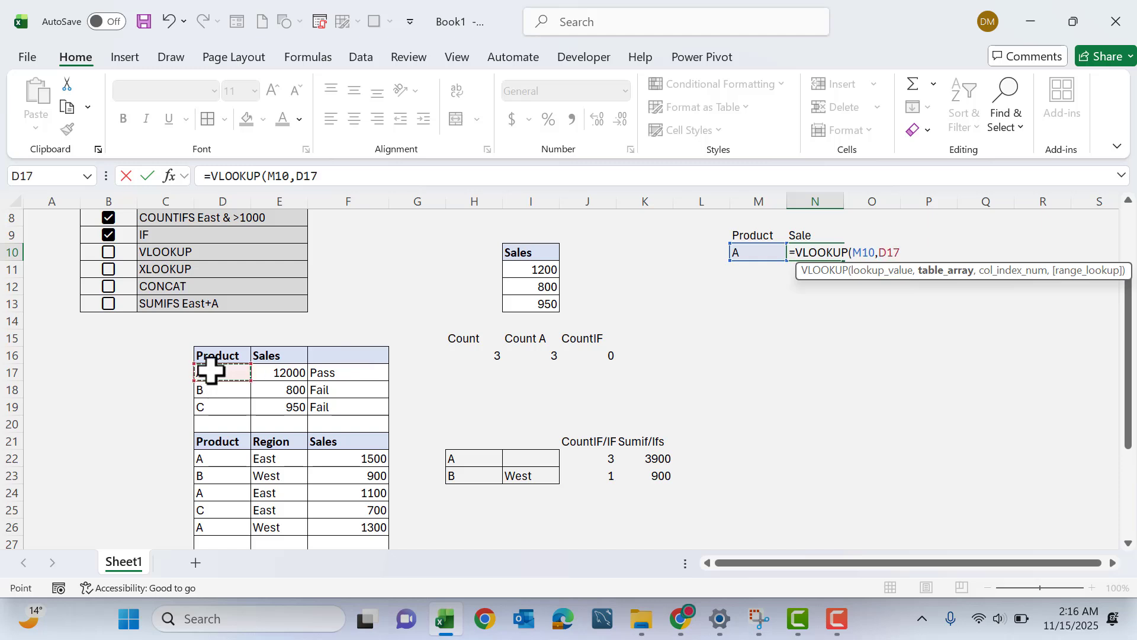
{"action": "left_click_drag", "start_coordinate": [211, 371], "coordinate": [292, 403]}
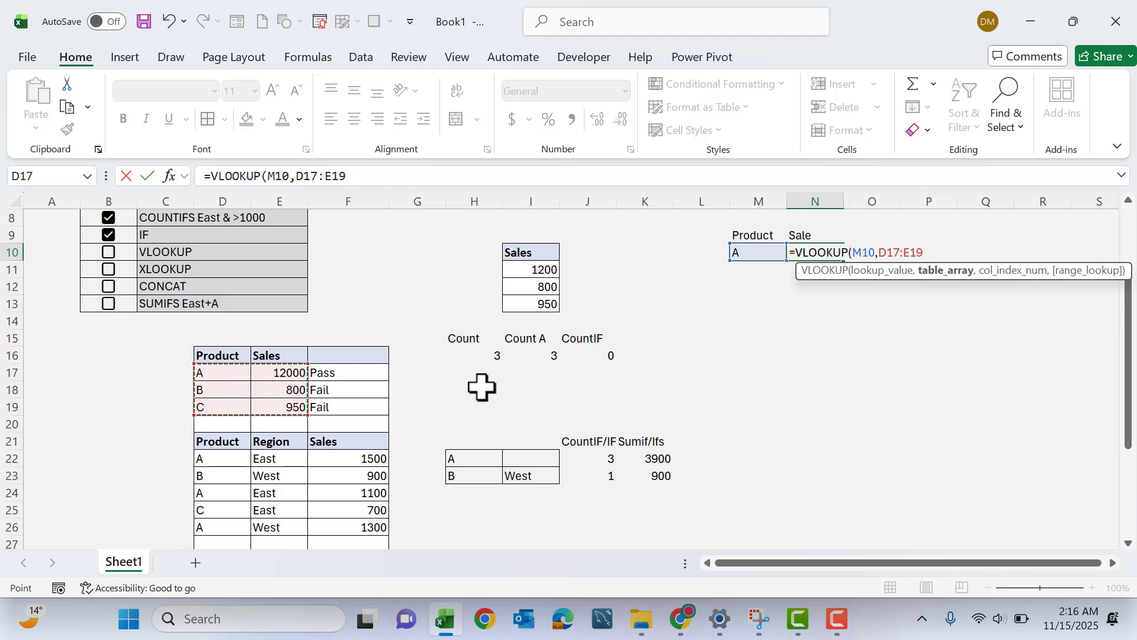
{"action": "type", "text": ","}
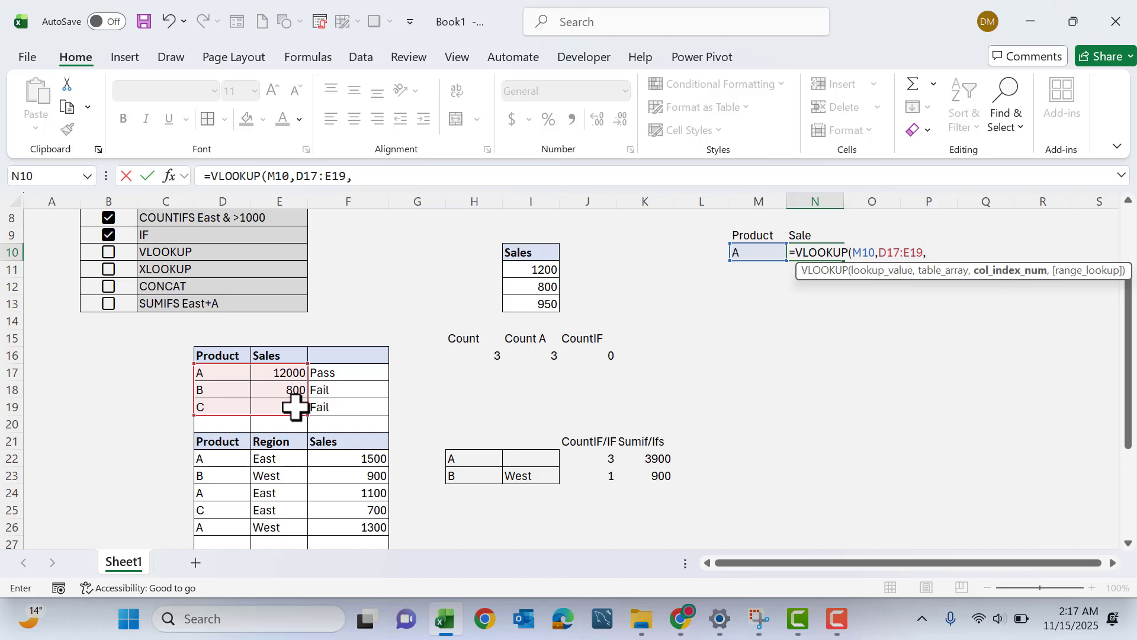
{"action": "type", "text": ","}
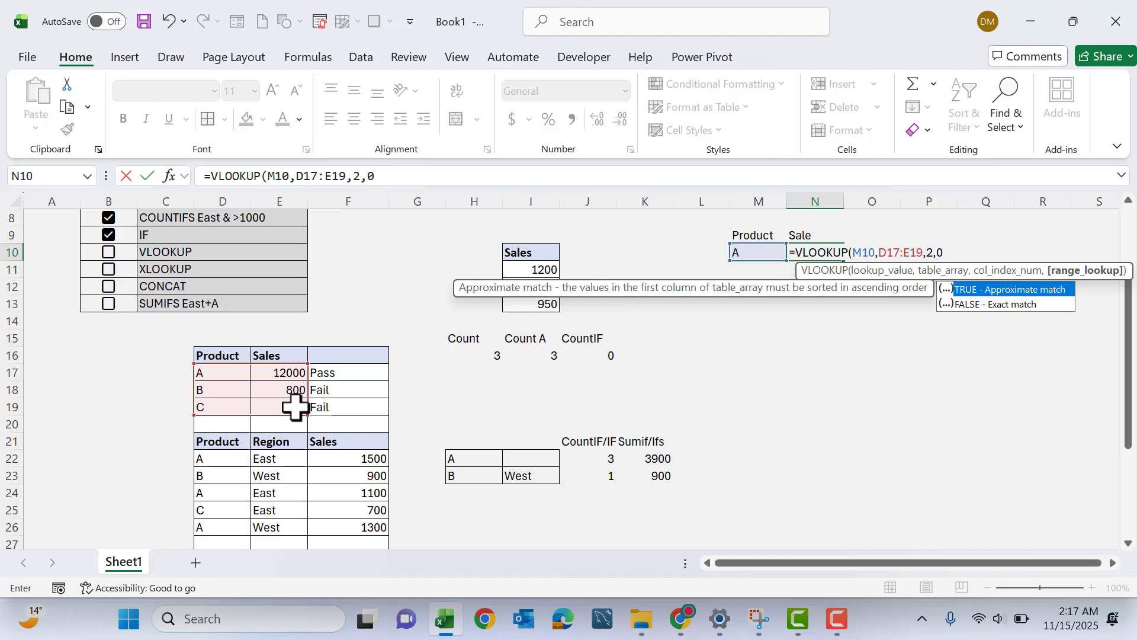
{"action": "type", "text": "0)"}
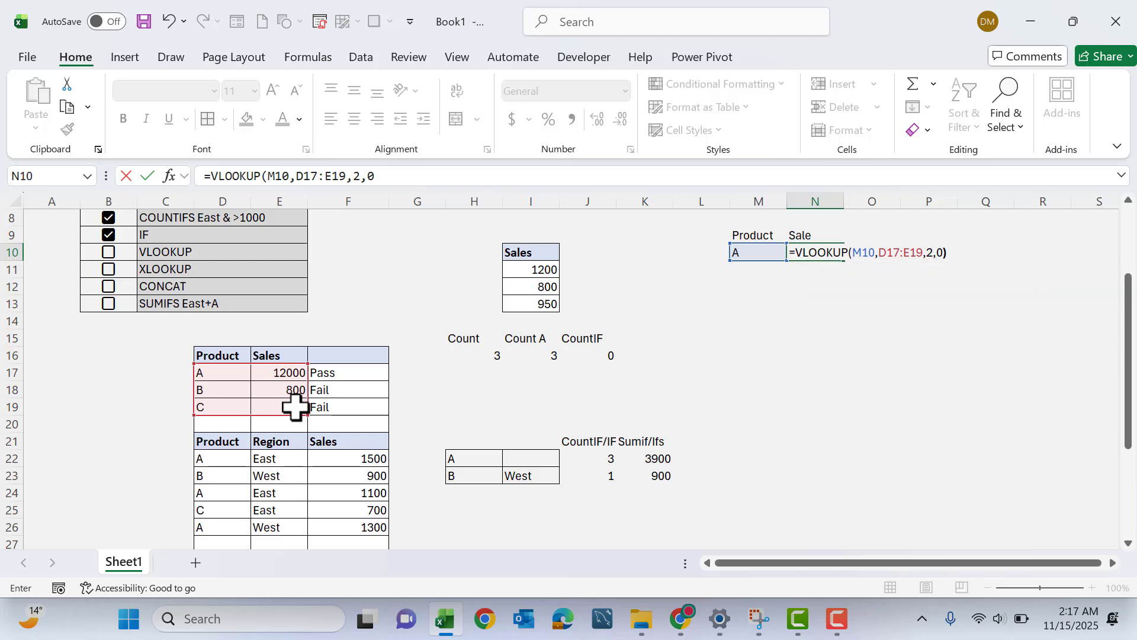
{"action": "key", "text": "Return"}
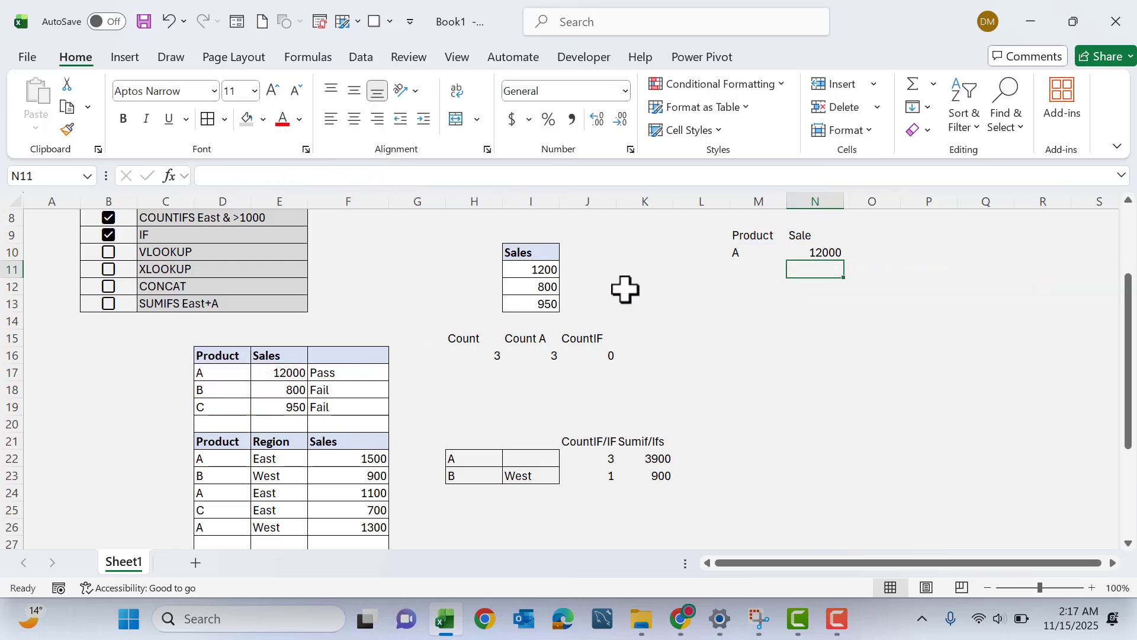
- Test the lookup with products B and C in M10, and mark VLOOKUP as done in the formula checklist
{"action": "left_click", "coordinate": [749, 249]}
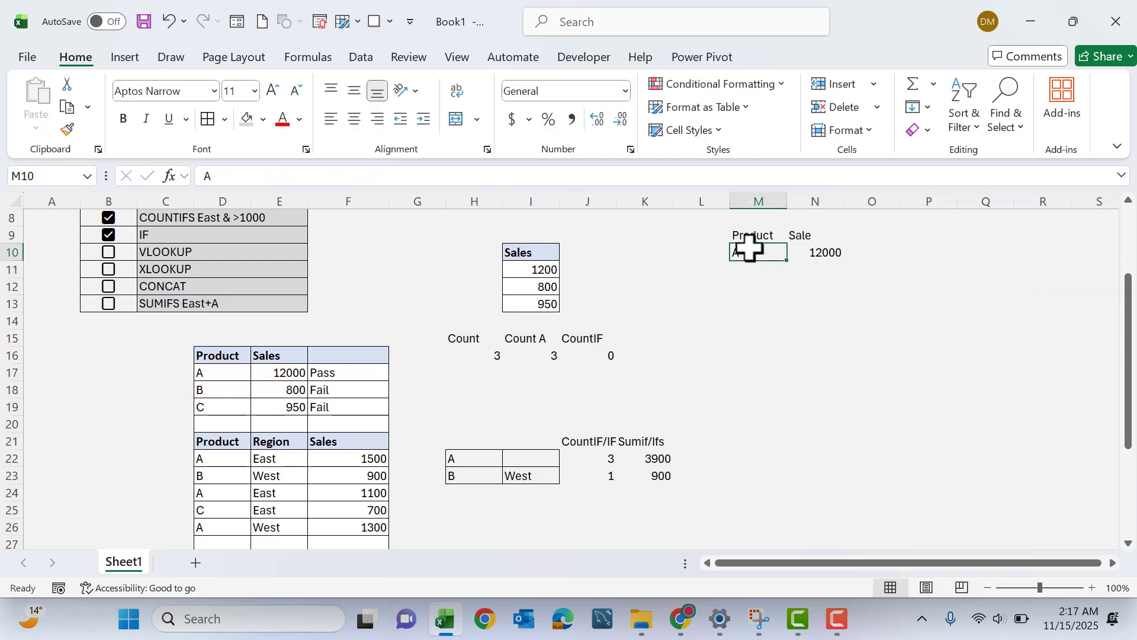
{"action": "type", "text": "B"}
{"action": "key", "text": "Return"}
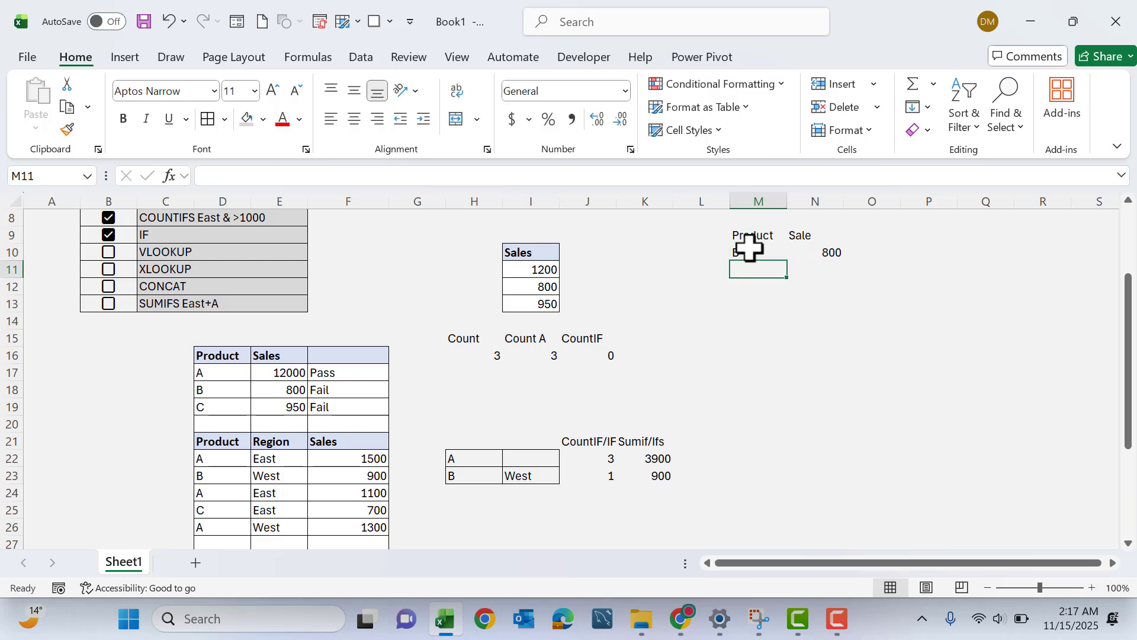
{"action": "left_click", "coordinate": [748, 250]}
{"action": "type", "text": "C"}
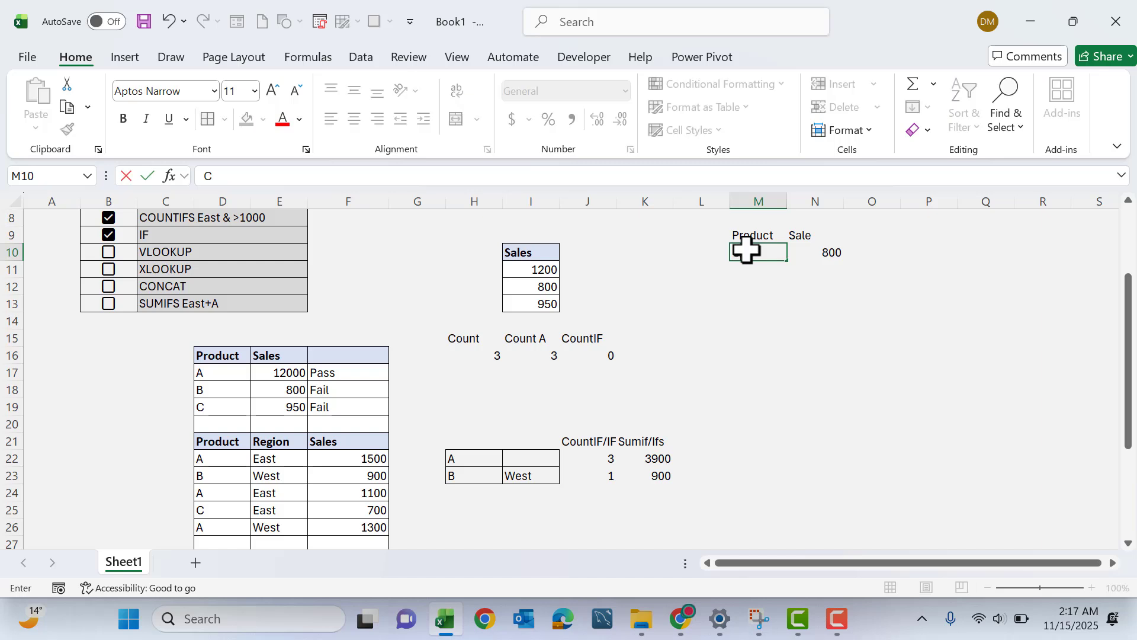
{"action": "key", "text": "Return"}
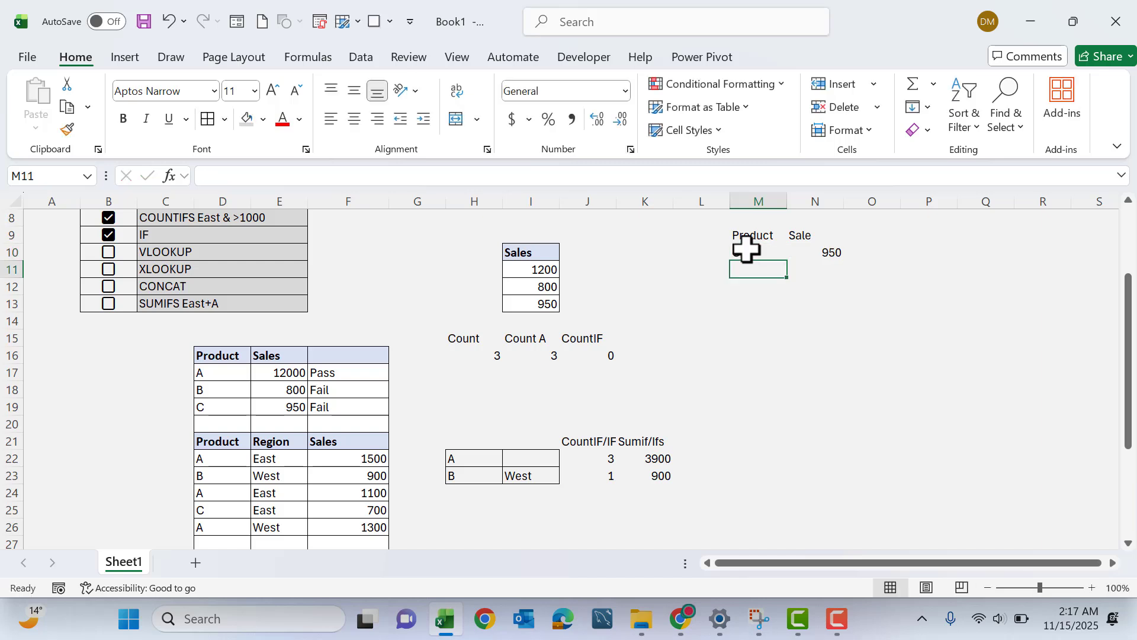
{"action": "left_click", "coordinate": [109, 254]}
- Label the lookup rows "Vlookup" in L10 and "Xlookup" in L11, and put product C in M11
{"action": "scroll", "coordinate": [414, 296], "scroll_direction": "up", "scroll_amount": 1}
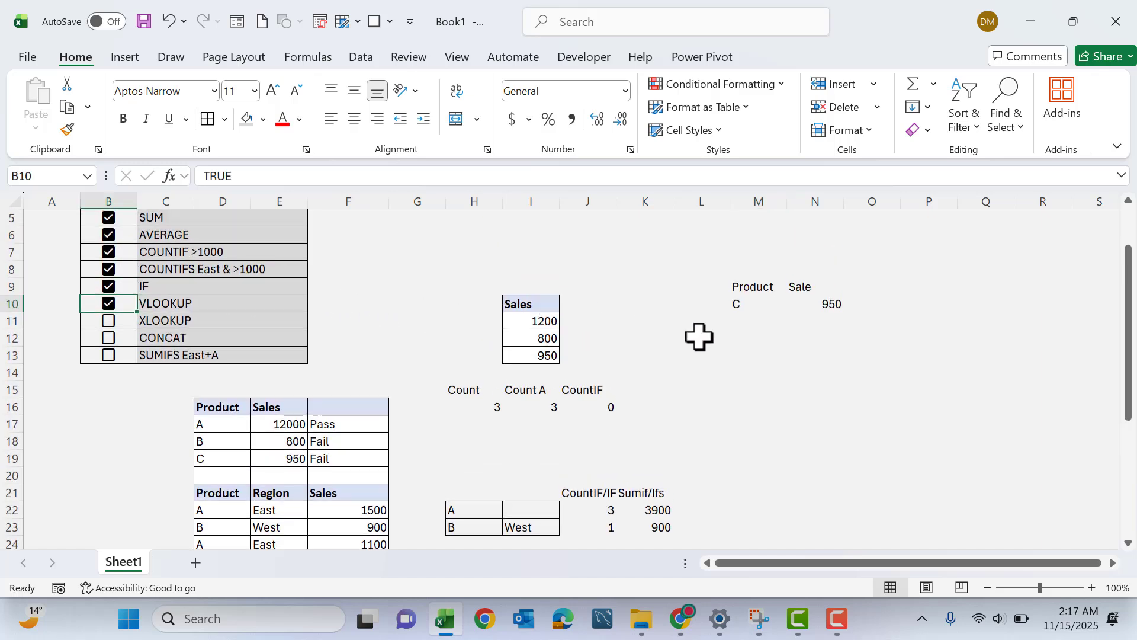
{"action": "left_click", "coordinate": [735, 332]}
{"action": "left_click", "coordinate": [698, 305]}
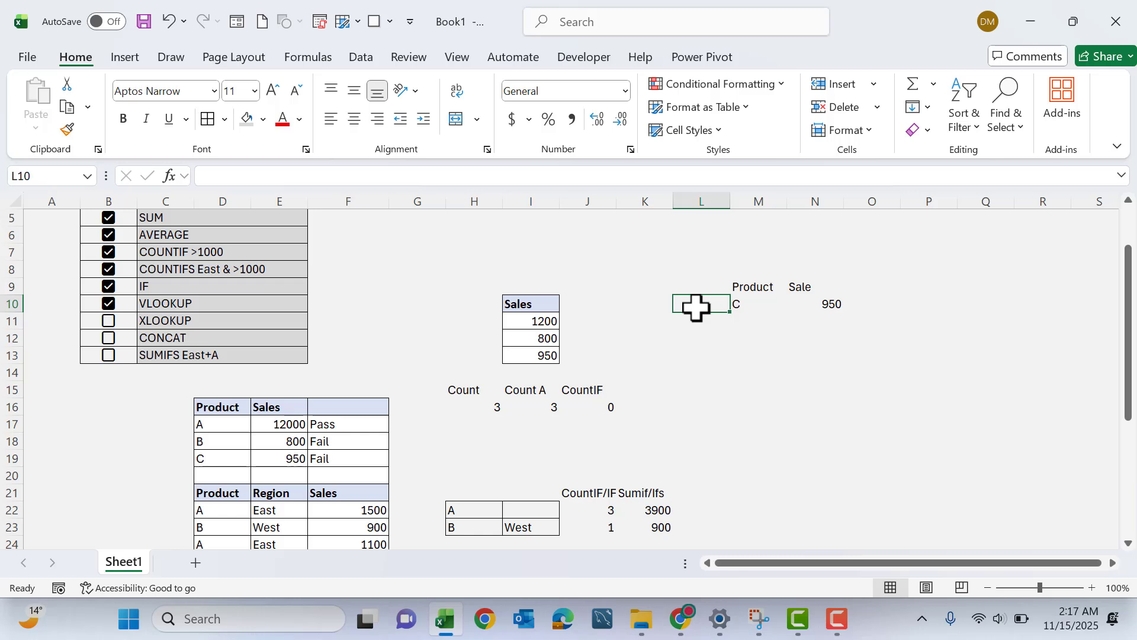
{"action": "type", "text": "Vlo"}
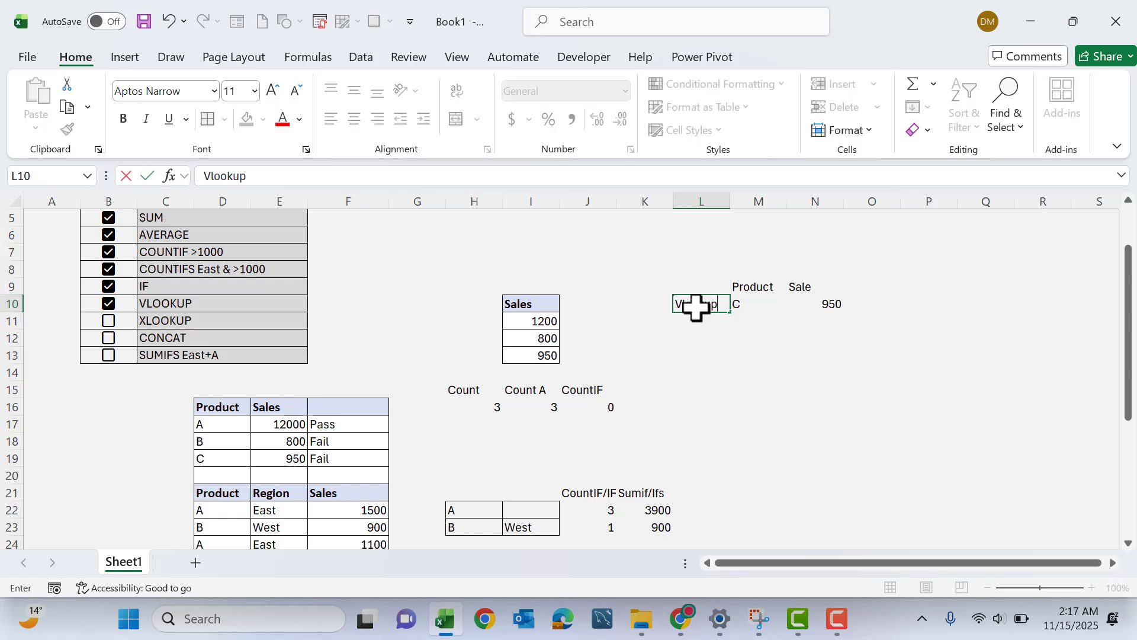
{"action": "type", "text": "okup"}
{"action": "key", "text": "Return"}
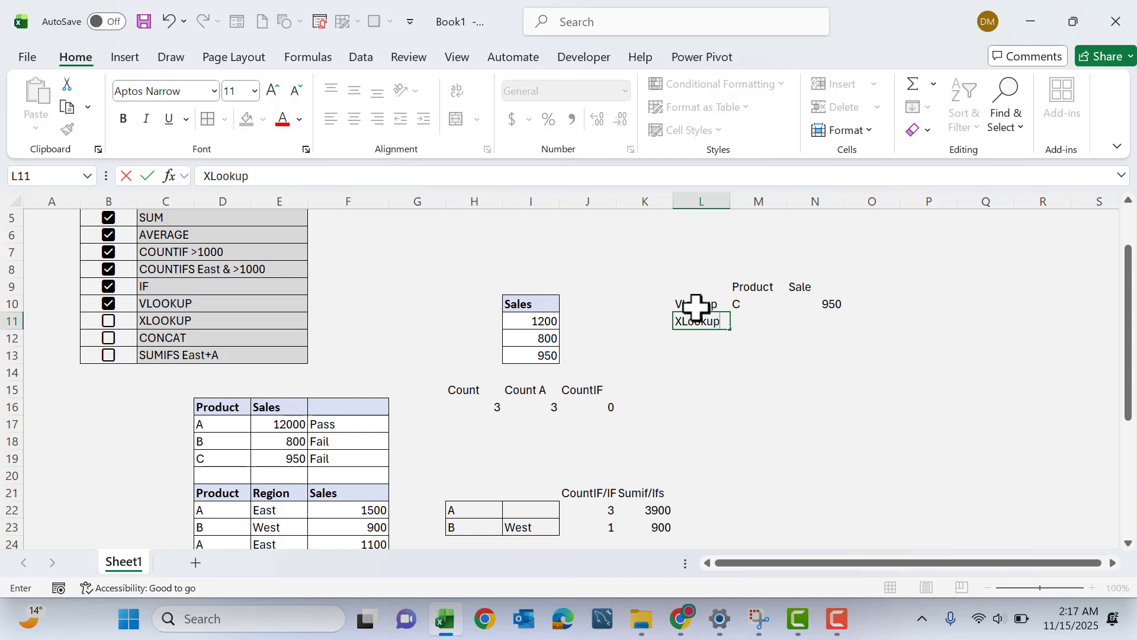
{"action": "type", "text": "XLookup"}
{"action": "key", "text": "Return"}
{"action": "left_click", "coordinate": [747, 320]}
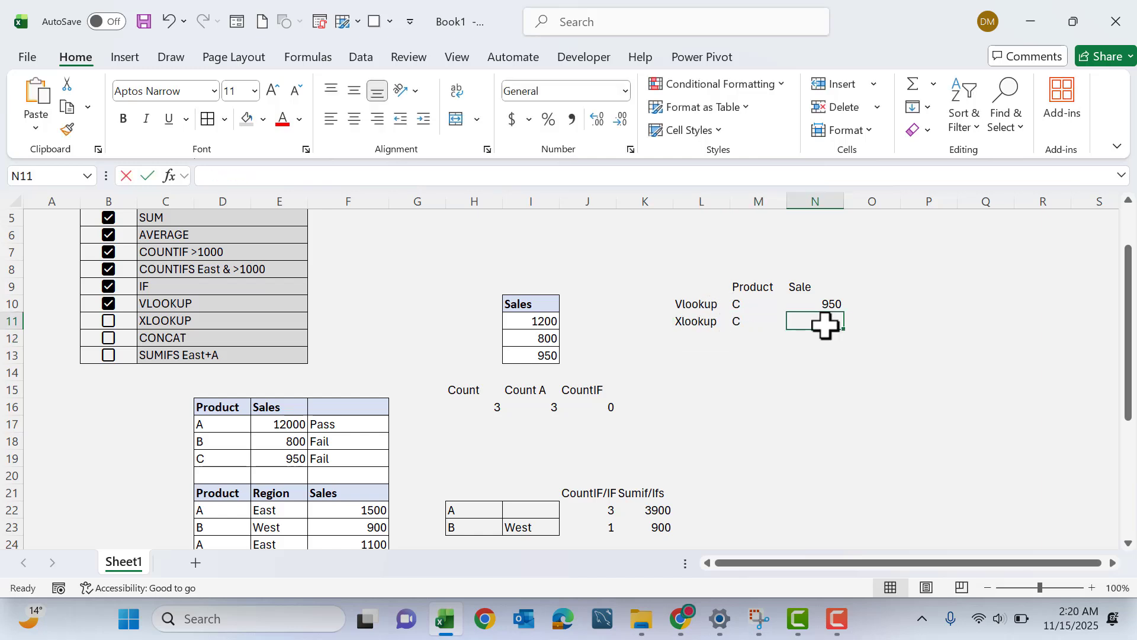
- Enter =XLOOKUP(M11,D17:D19,E17:E19) in N11 to return the sales of the product in M11
{"action": "type", "text": "=xloo"}
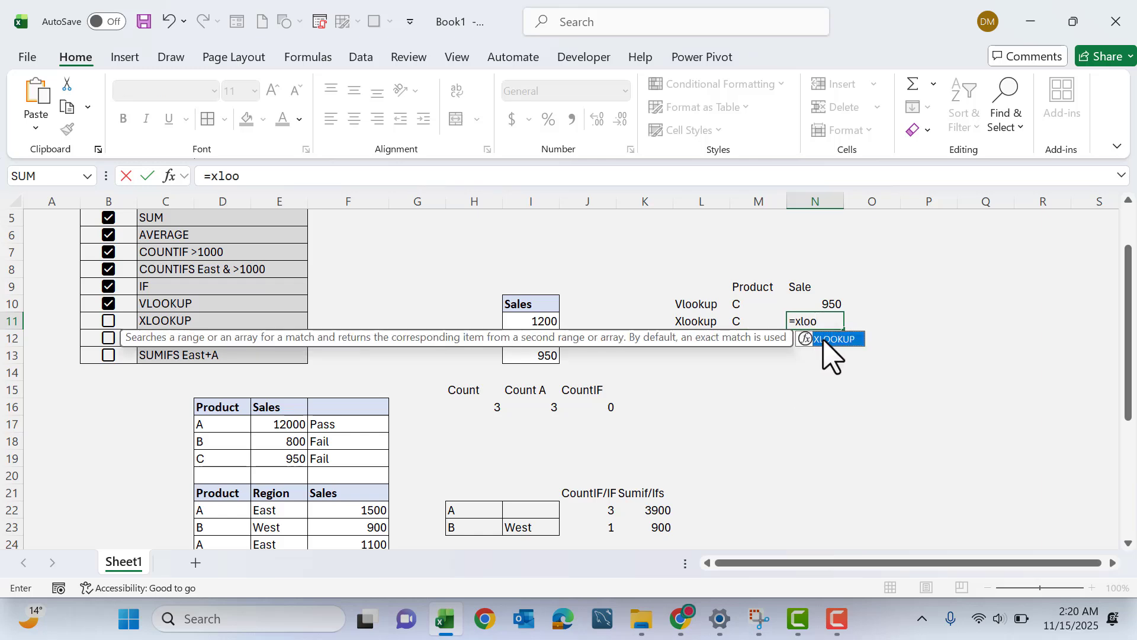
{"action": "double_click", "coordinate": [828, 341]}
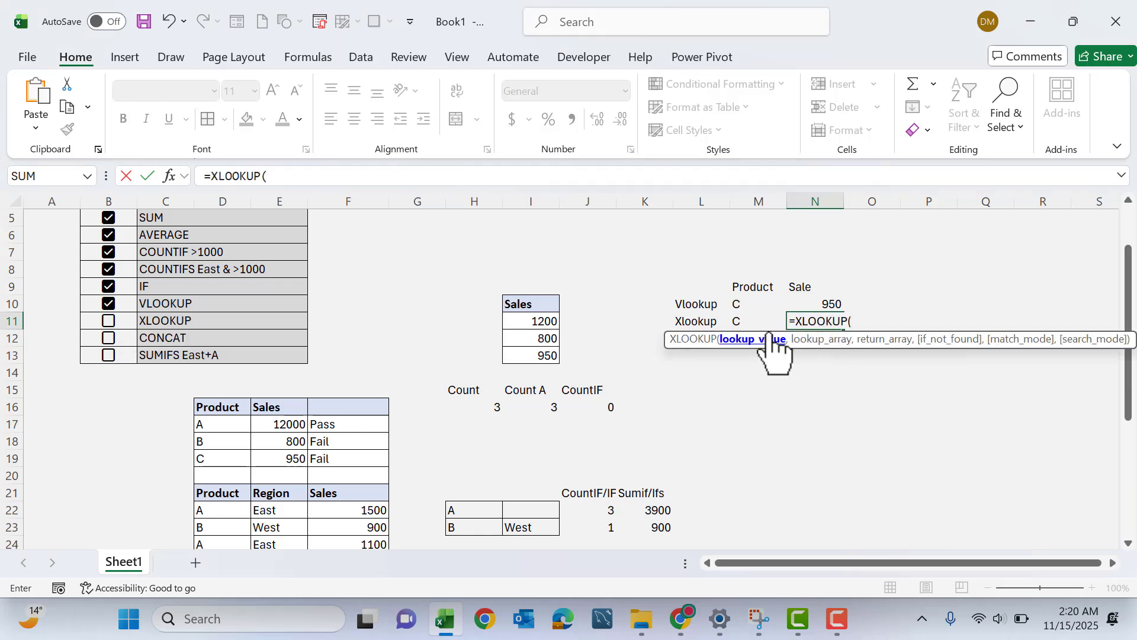
{"action": "left_click", "coordinate": [757, 320]}
{"action": "type", "text": ","}
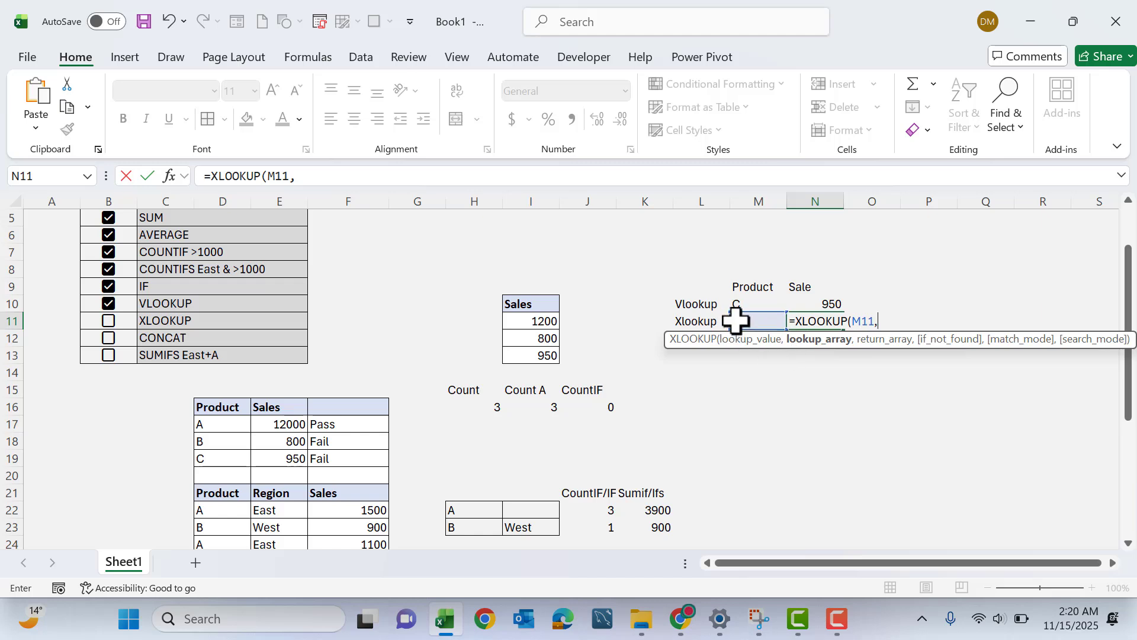
{"action": "left_click", "coordinate": [223, 425]}
{"action": "left_click_drag", "start_coordinate": [221, 447], "coordinate": [222, 453]}
{"action": "type", "text": ","}
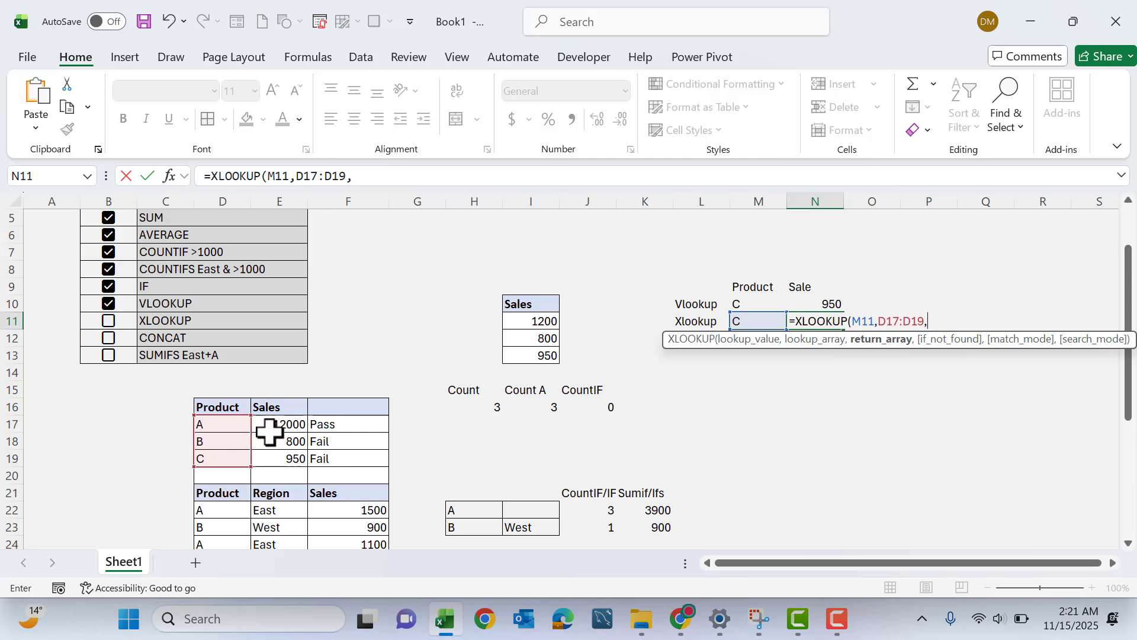
{"action": "left_click_drag", "start_coordinate": [277, 425], "coordinate": [278, 450]}
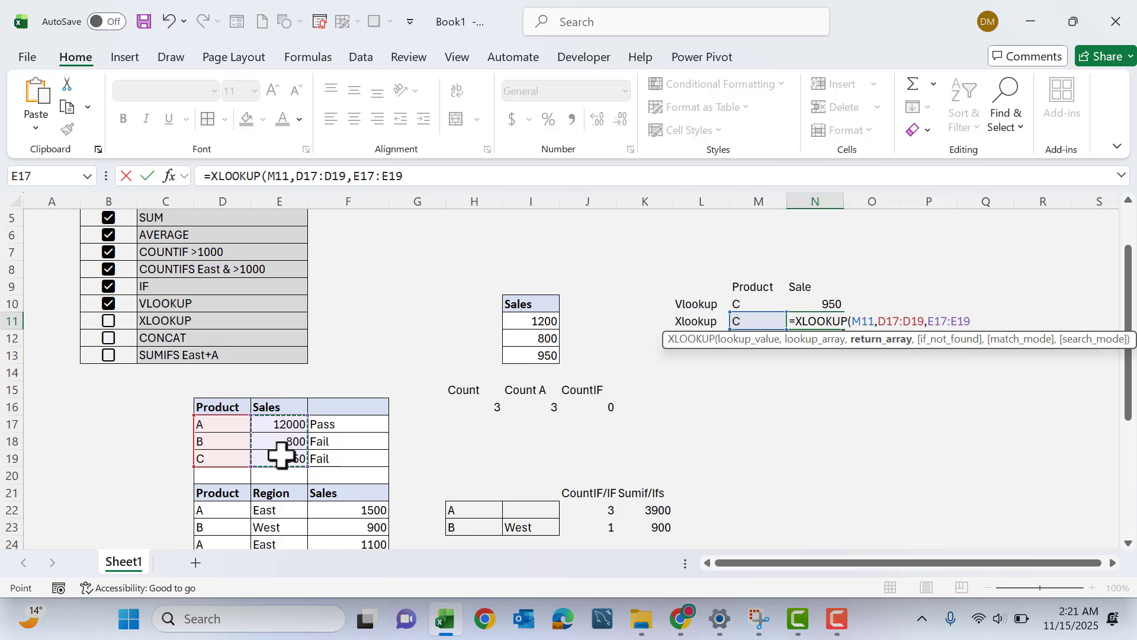
{"action": "key", "text": "Return"}
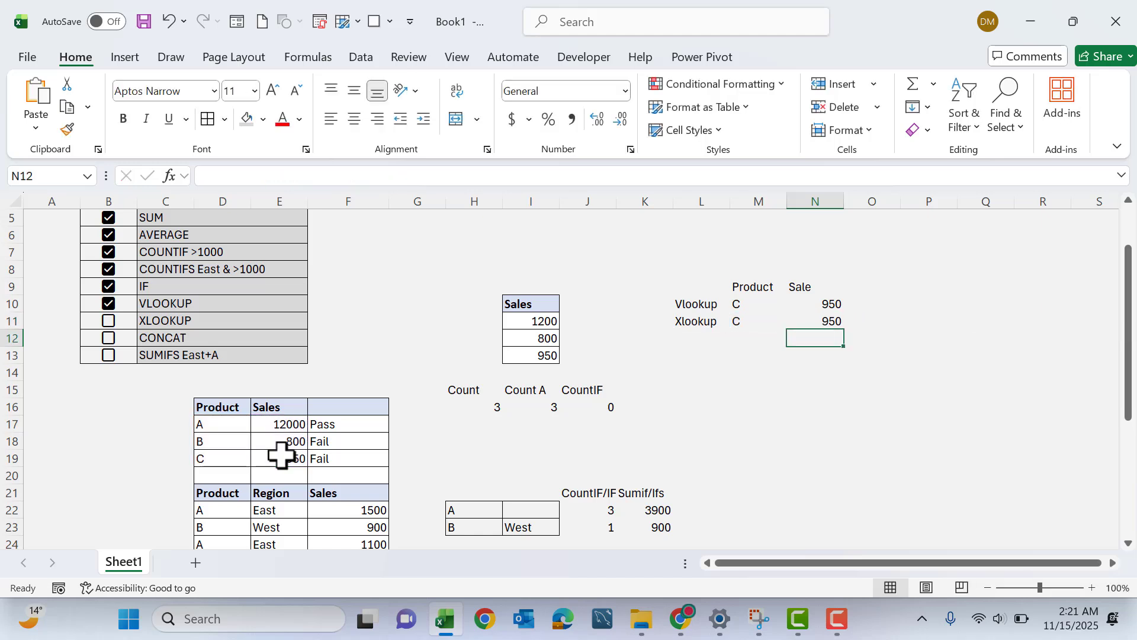
- Test the XLOOKUP formula by entering product D and then product A in M11
{"action": "left_click", "coordinate": [741, 323]}
{"action": "type", "text": "D"}
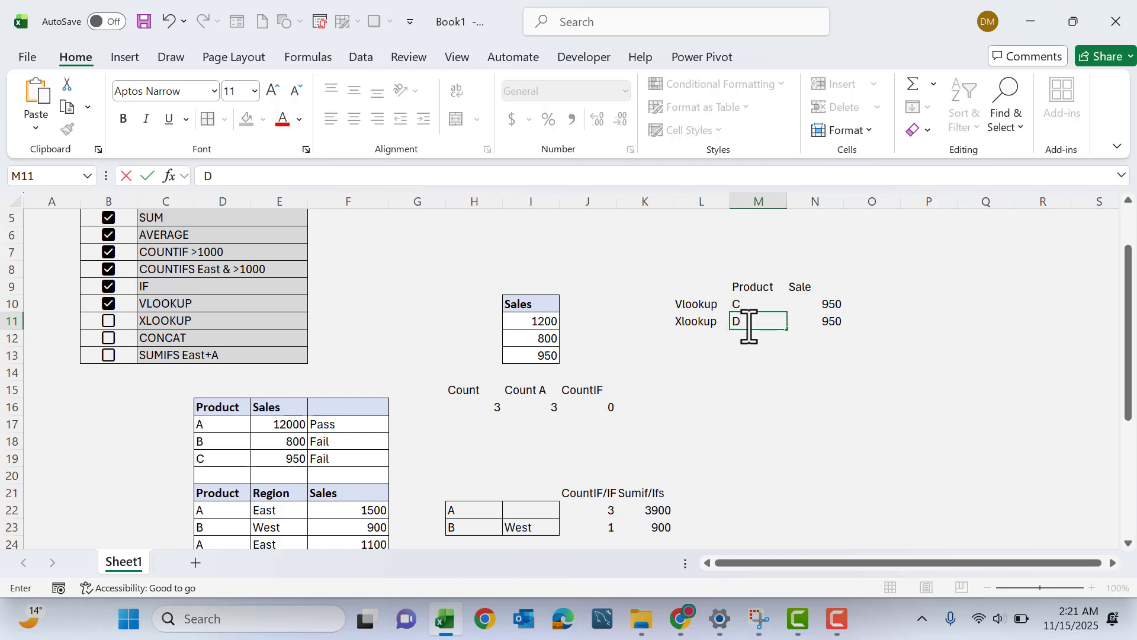
{"action": "key", "text": "Return"}
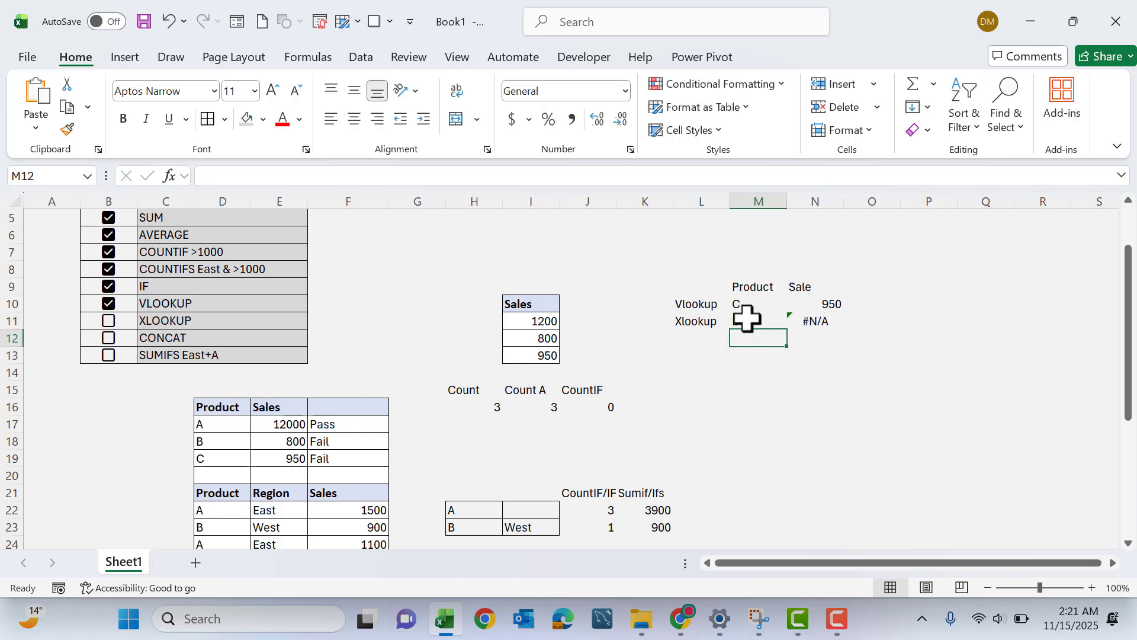
{"action": "left_click", "coordinate": [745, 315]}
{"action": "type", "text": "A"}
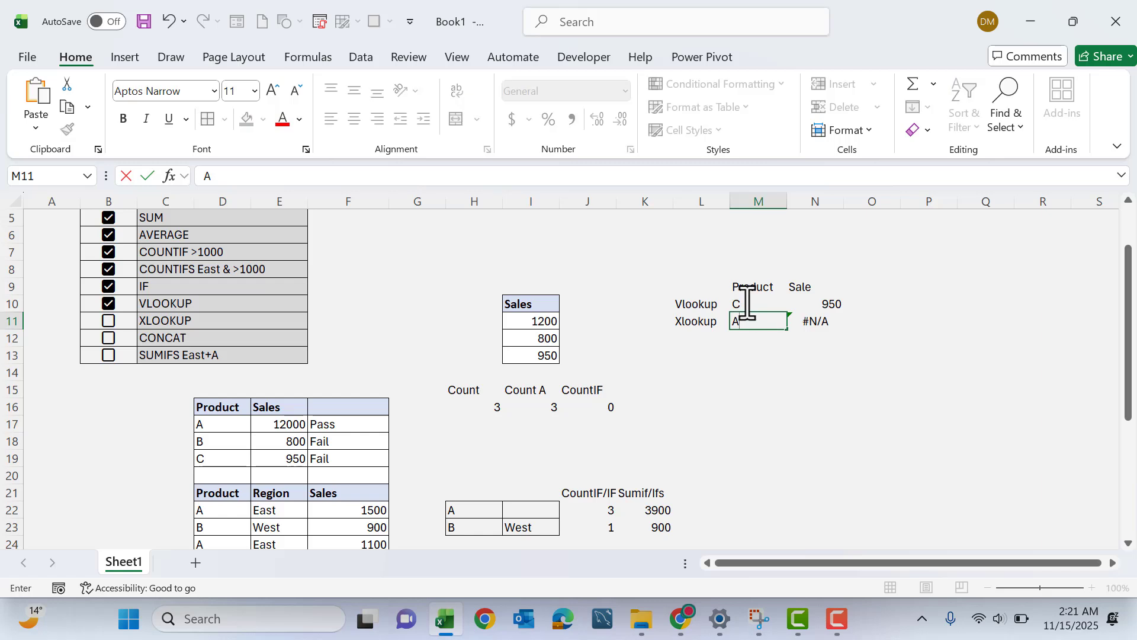
{"action": "key", "text": "Return"}
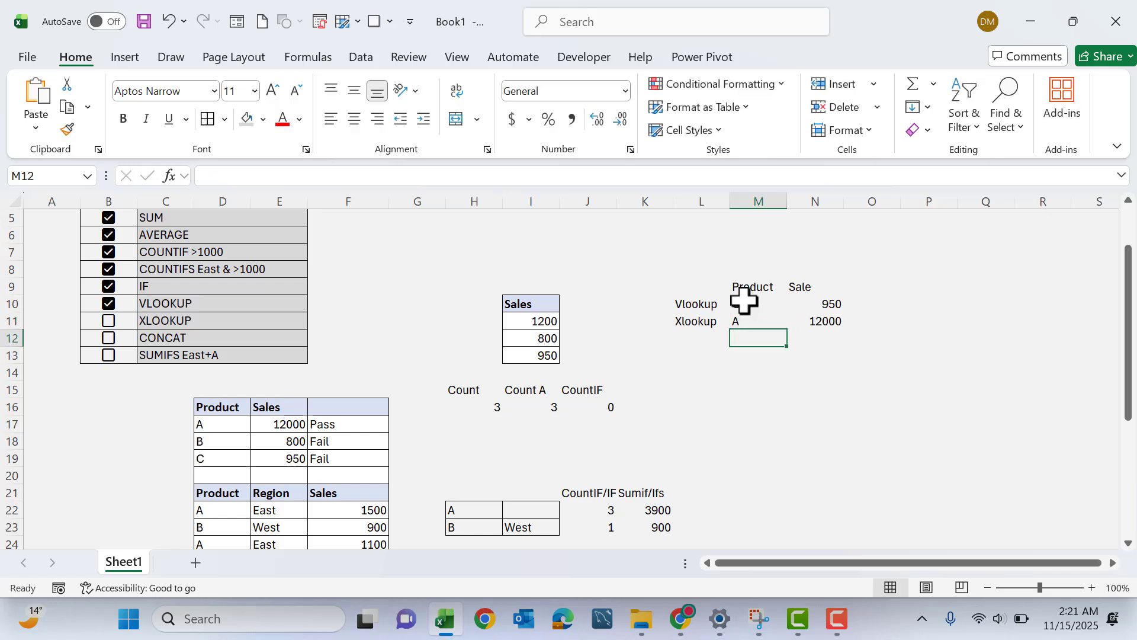
- Mark XLOOKUP and SUMIFS East+A as done in the formula checklist, and review the SUMIF/SUMIFS formulas in K22:K23
{"action": "left_click", "coordinate": [109, 326]}
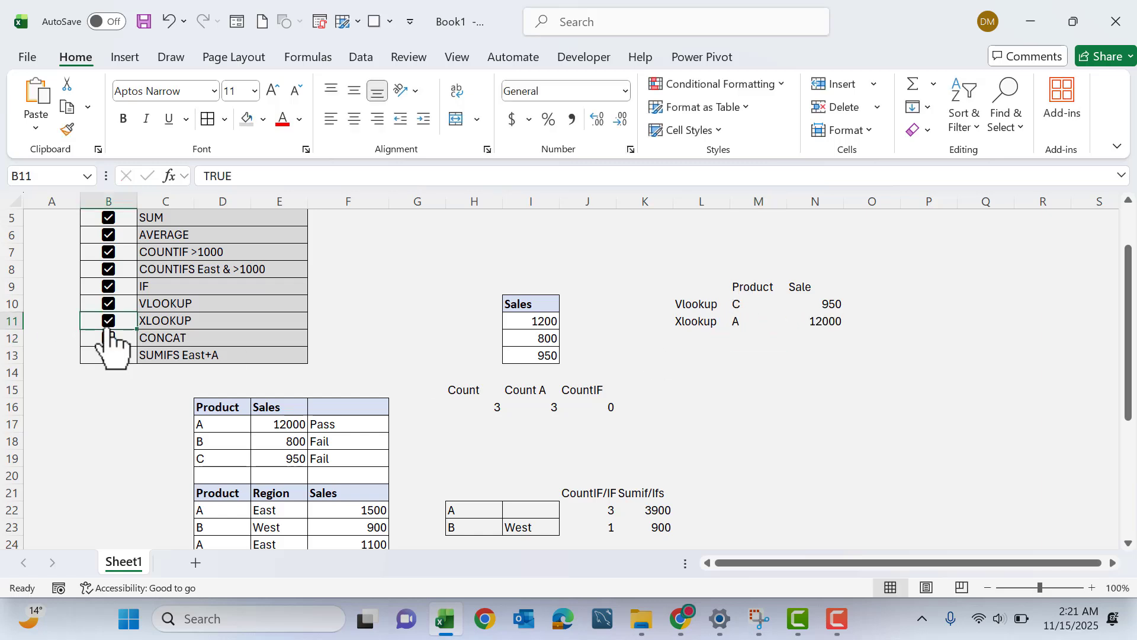
{"action": "left_click", "coordinate": [109, 355]}
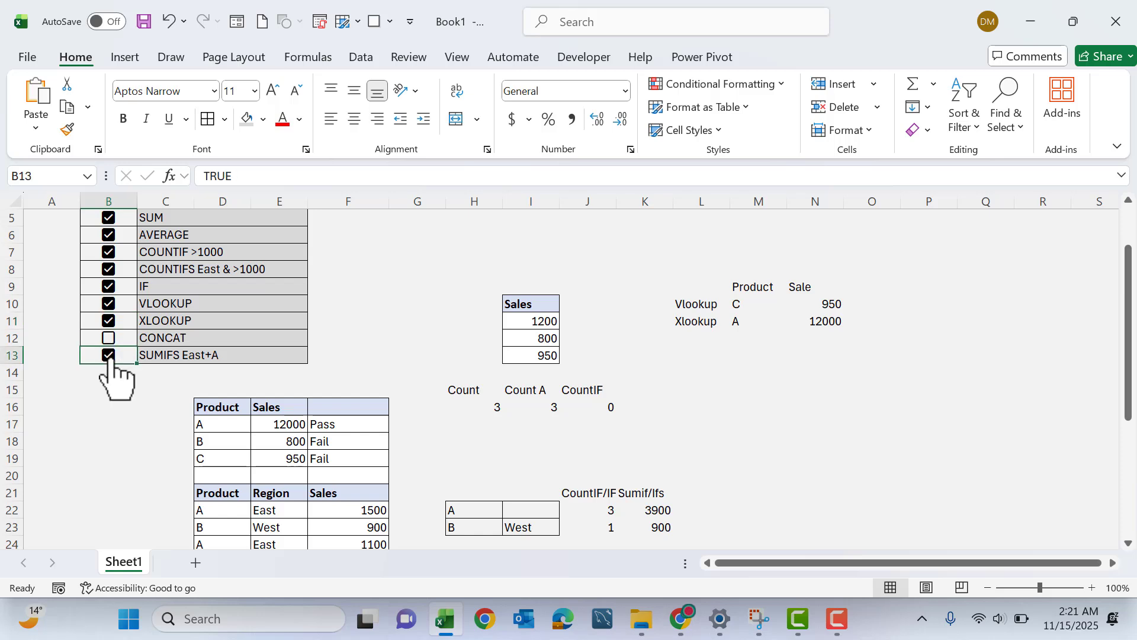
{"action": "scroll", "coordinate": [500, 491], "scroll_direction": "down", "scroll_amount": 1}
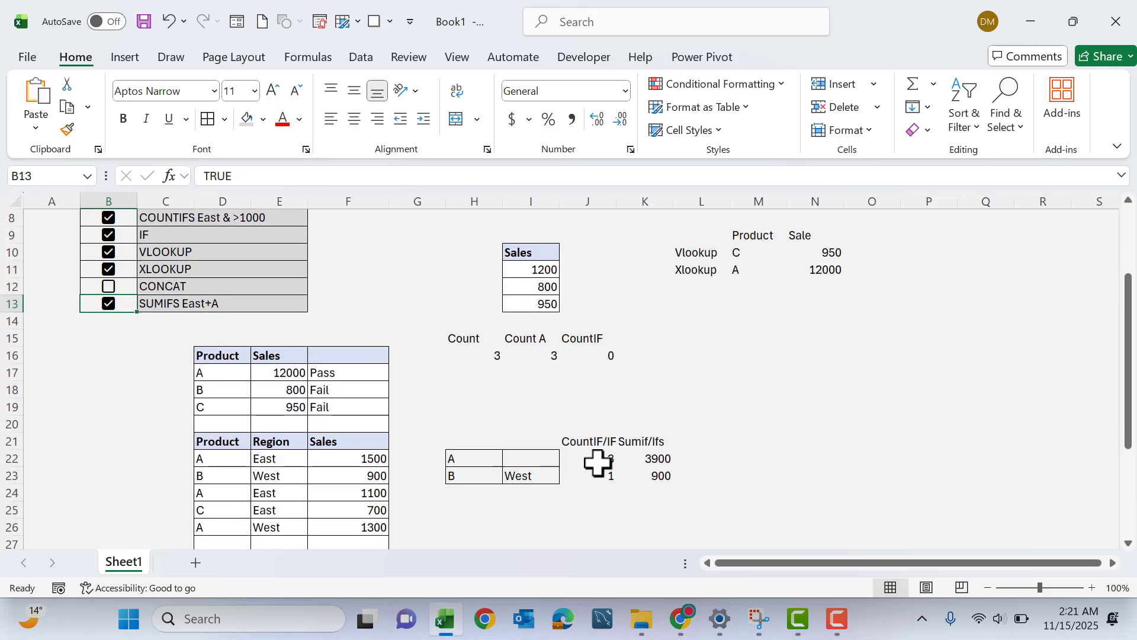
{"action": "left_click_drag", "start_coordinate": [650, 459], "coordinate": [650, 474]}
{"action": "scroll", "coordinate": [515, 444], "scroll_direction": "up", "scroll_amount": 2}
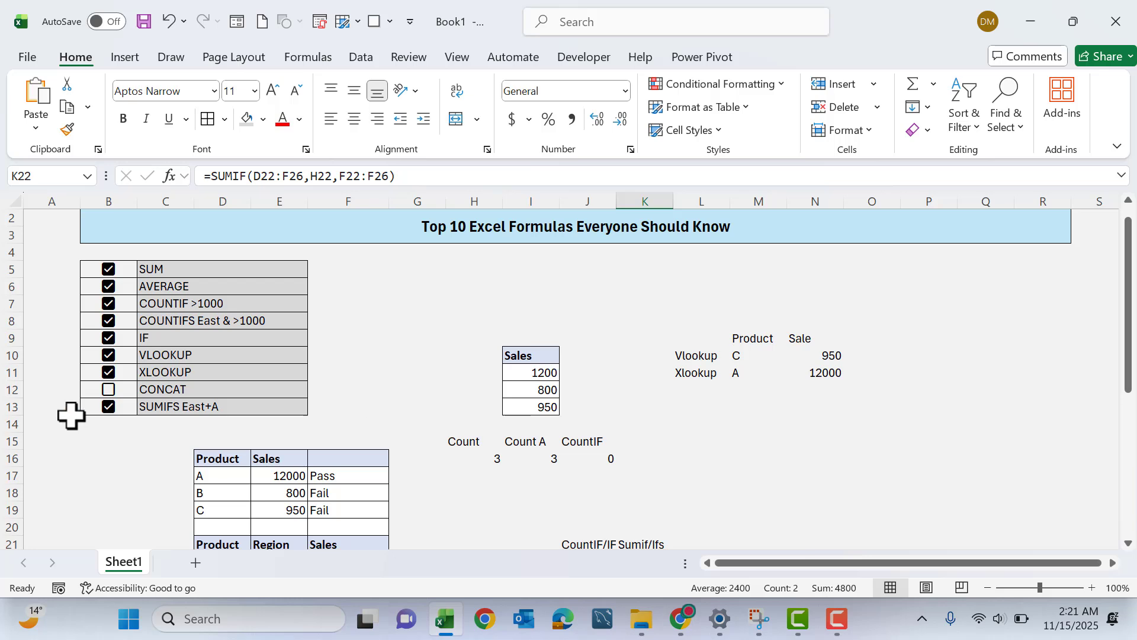
- Copy the Sales column from I10:I13 to O14:O17 as sample data for the CONCAT example
{"action": "left_click", "coordinate": [148, 389]}
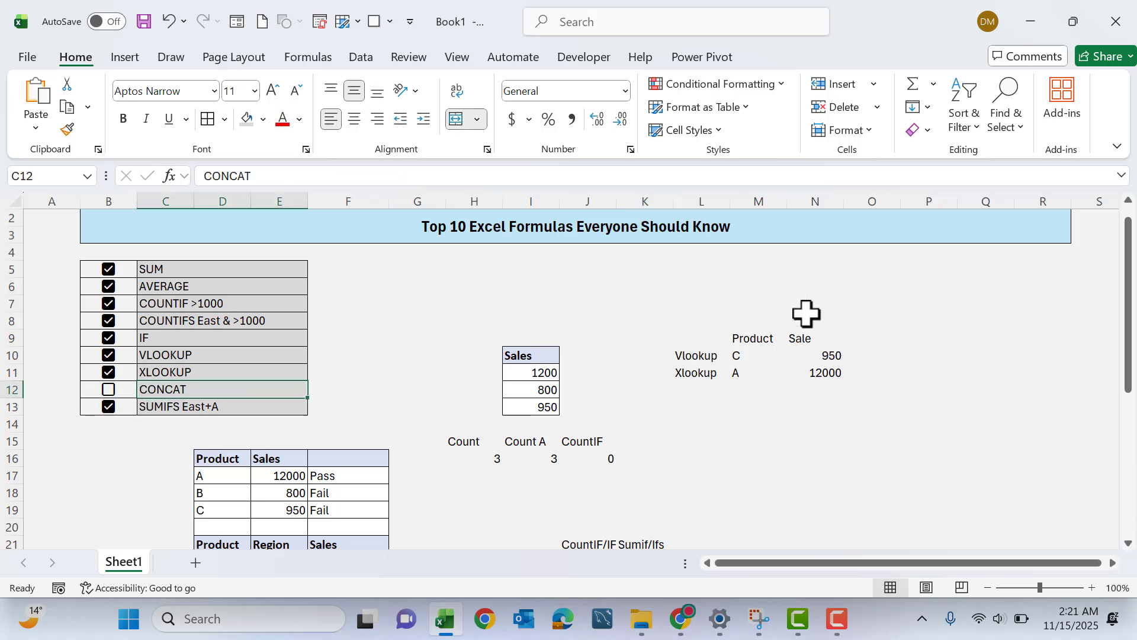
{"action": "left_click", "coordinate": [893, 288]}
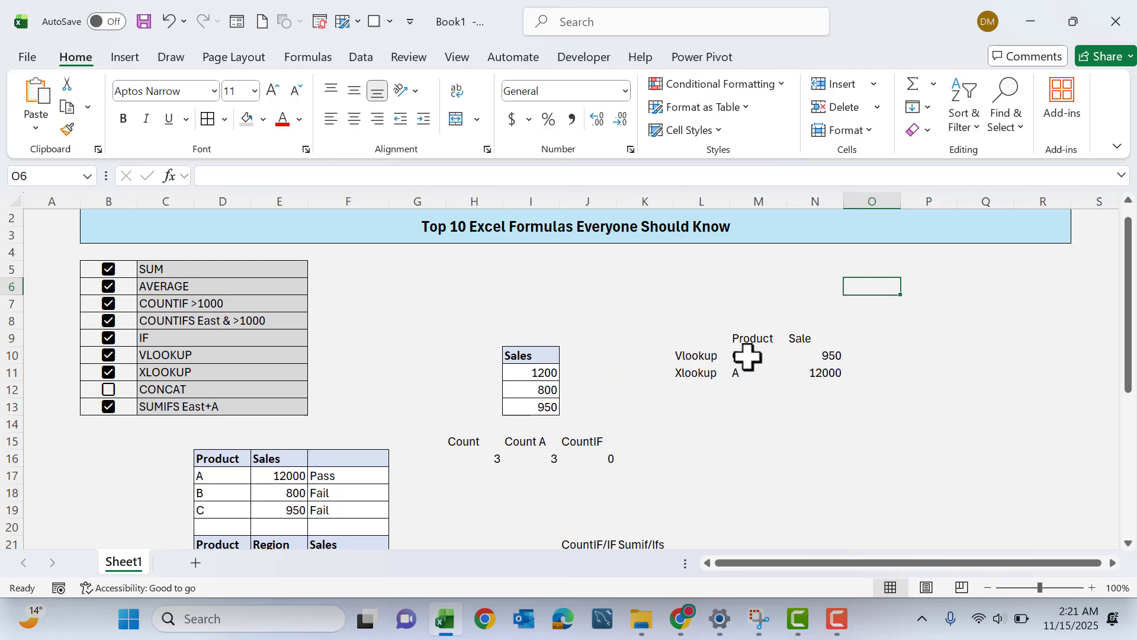
{"action": "left_click_drag", "start_coordinate": [533, 355], "coordinate": [536, 406]}
{"action": "key", "text": "ctrl+c"}
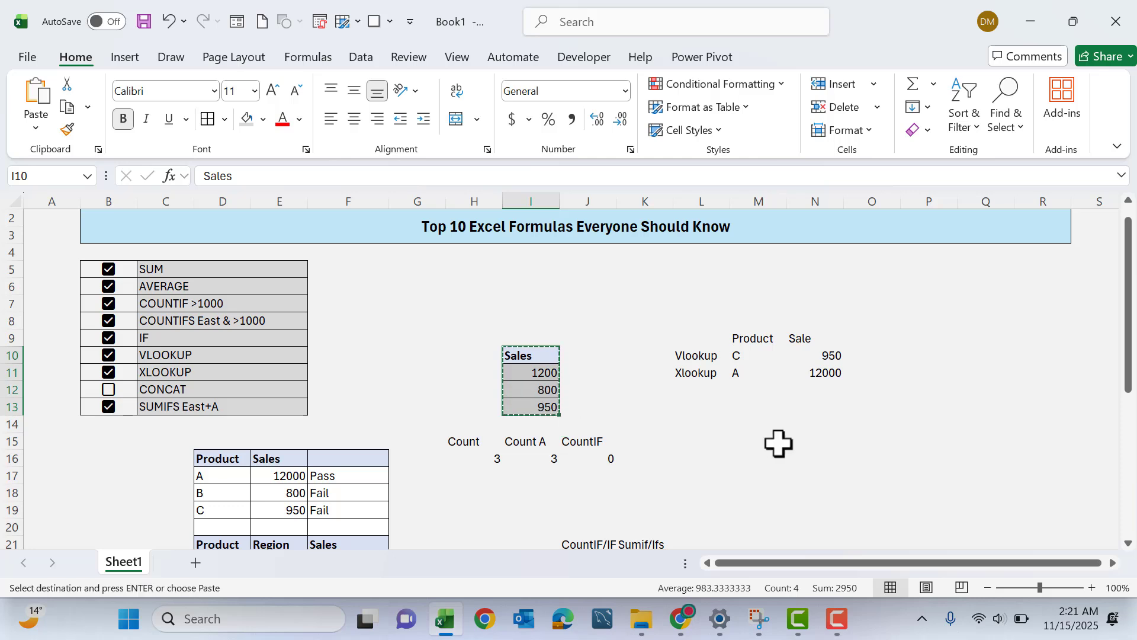
{"action": "left_click", "coordinate": [853, 420]}
{"action": "key", "text": "ctrl+v"}
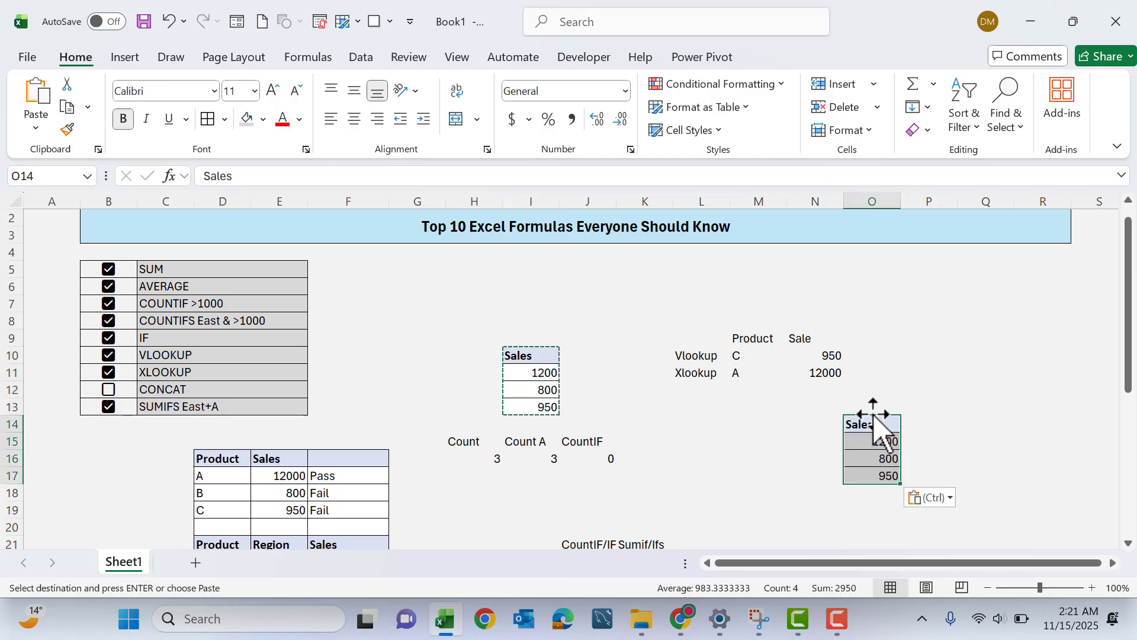
{"action": "left_click", "coordinate": [912, 410]}
{"action": "left_click", "coordinate": [925, 423]}
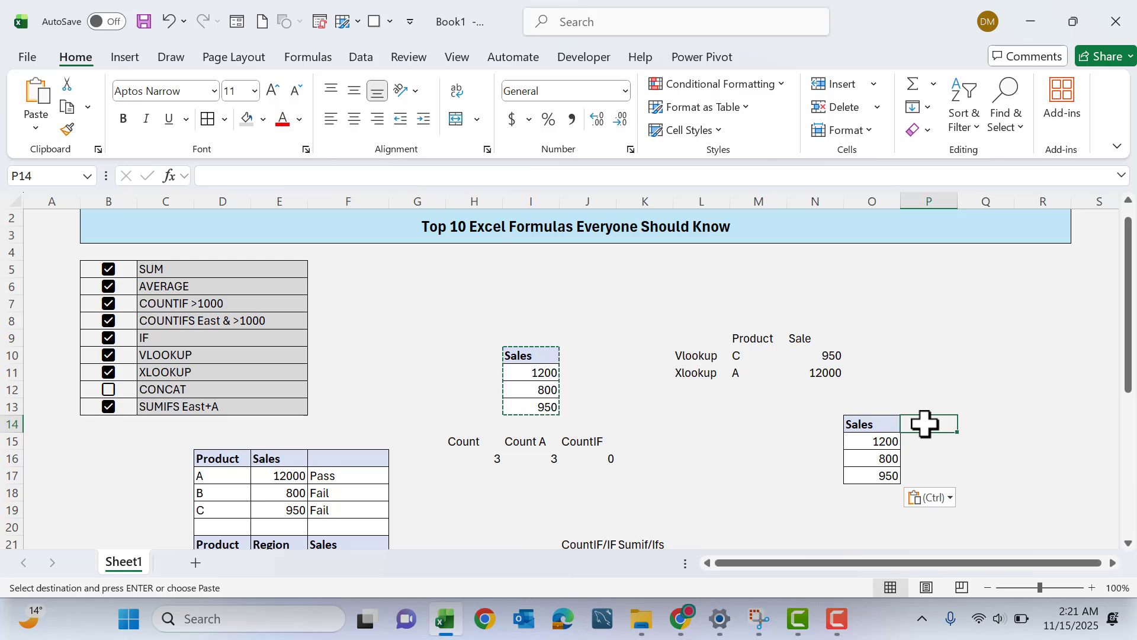
- Enter the header "Products" in N14 and product A in N15 beside the copied Sales column
{"action": "left_click", "coordinate": [837, 423]}
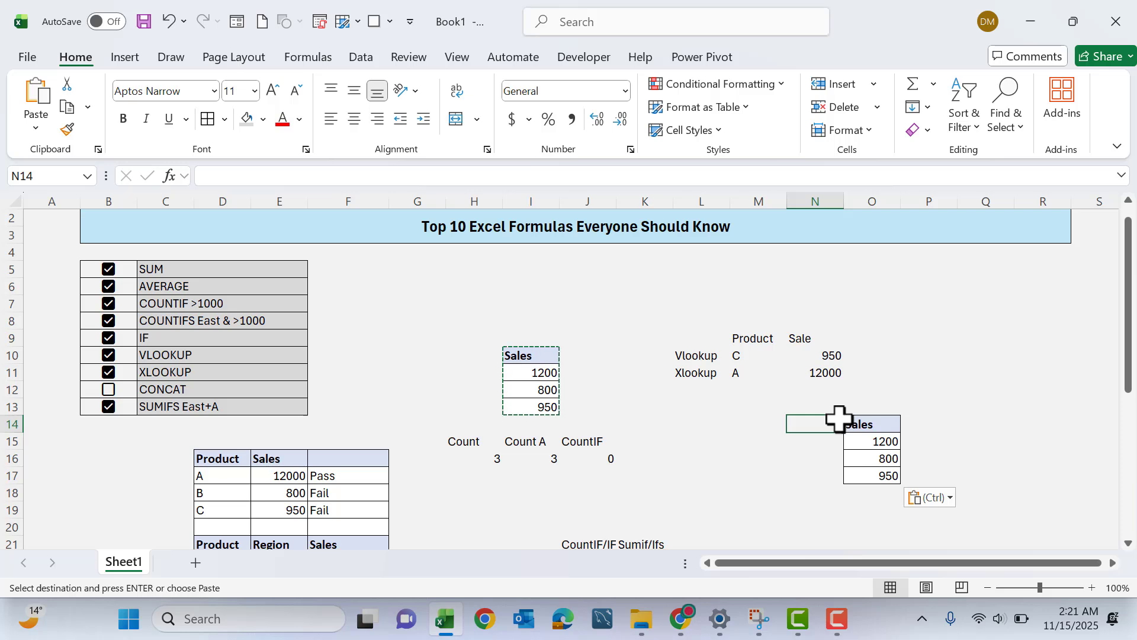
{"action": "key", "text": "Escape"}
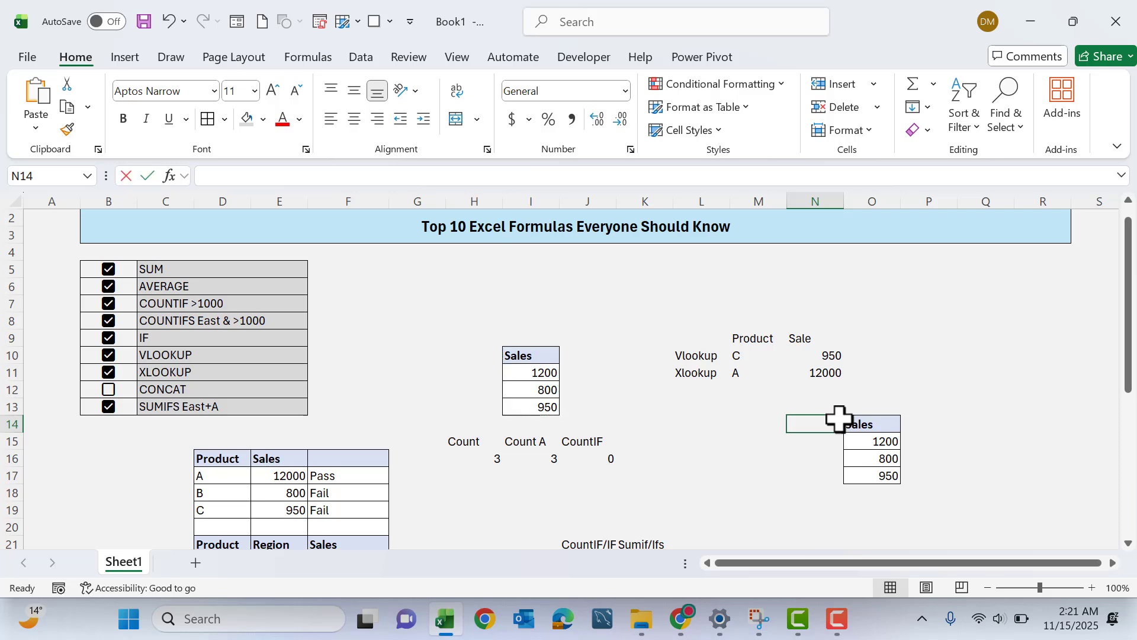
{"action": "type", "text": "Products"}
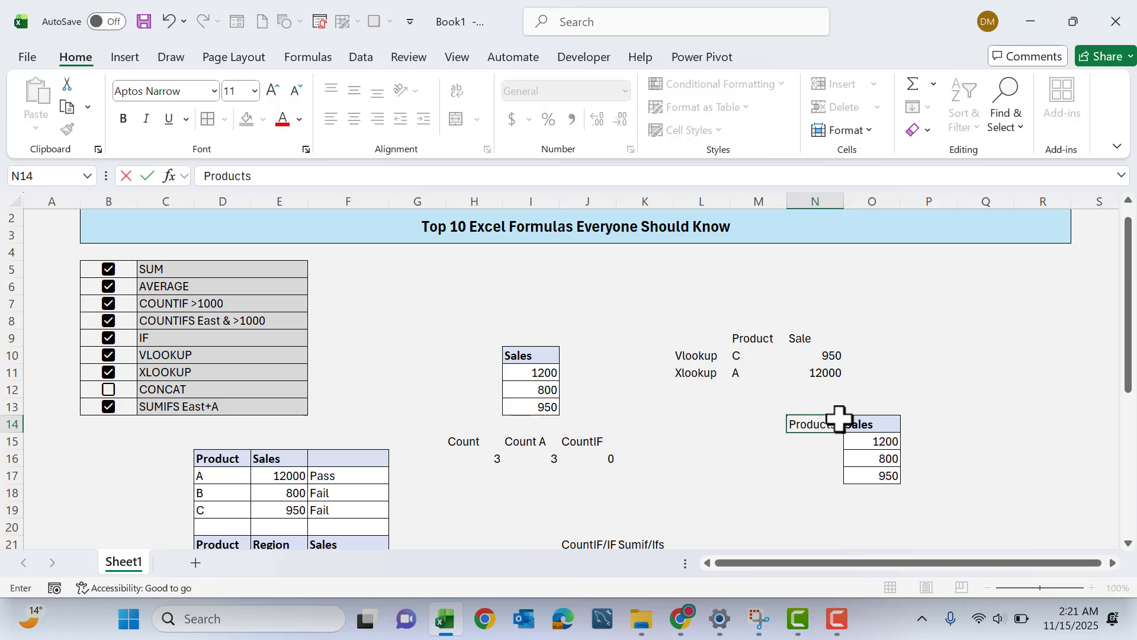
{"action": "key", "text": "Return"}
{"action": "type", "text": "A"}
{"action": "left_click", "coordinate": [839, 419]}
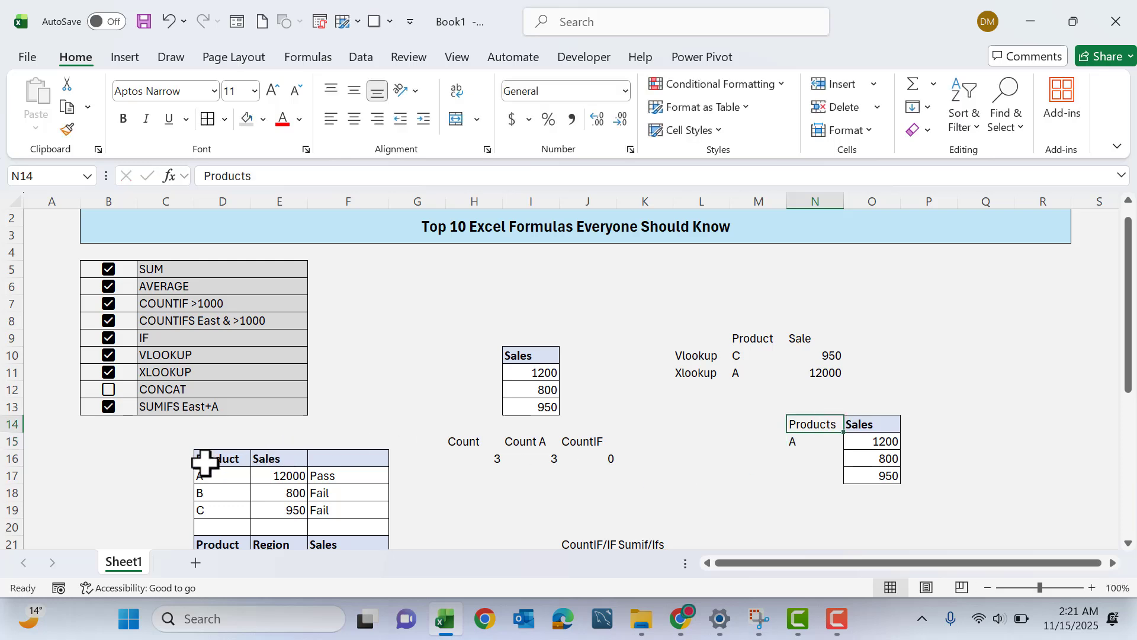
- Copy the Product column from D16:D19 to N14:N17 next to the copied Sales column
{"action": "left_click_drag", "start_coordinate": [206, 464], "coordinate": [207, 504]}
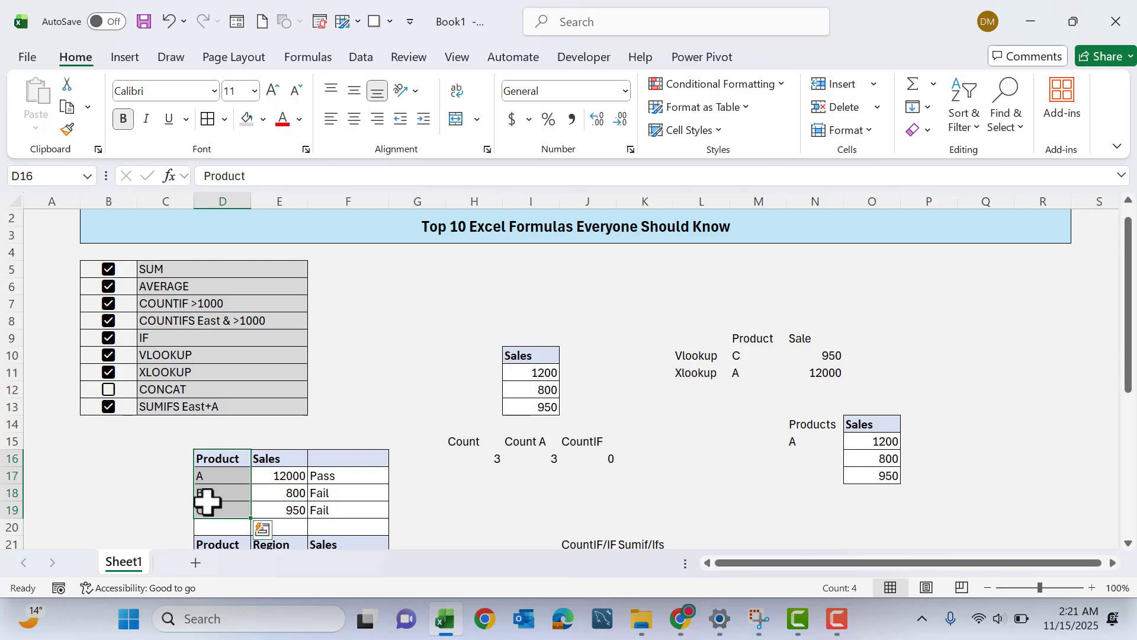
{"action": "key", "text": "ctrl+c"}
{"action": "left_click", "coordinate": [807, 422]}
{"action": "key", "text": "ctrl+v"}
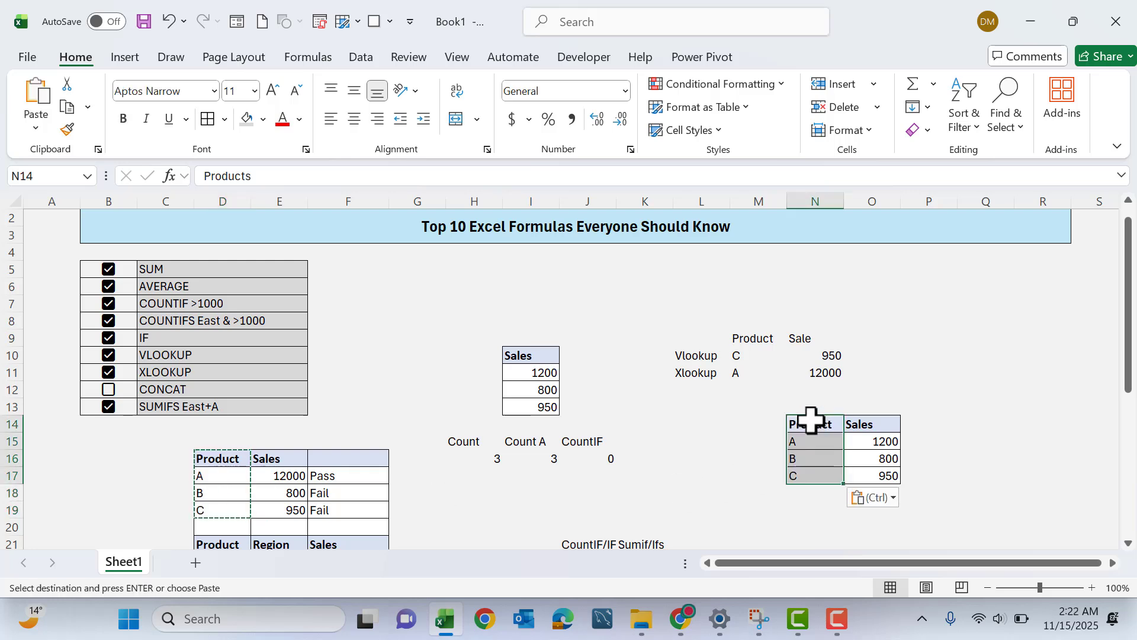
- Add the header "Combine" in P14 next to the copied Product and Sales columns
{"action": "left_click", "coordinate": [921, 425]}
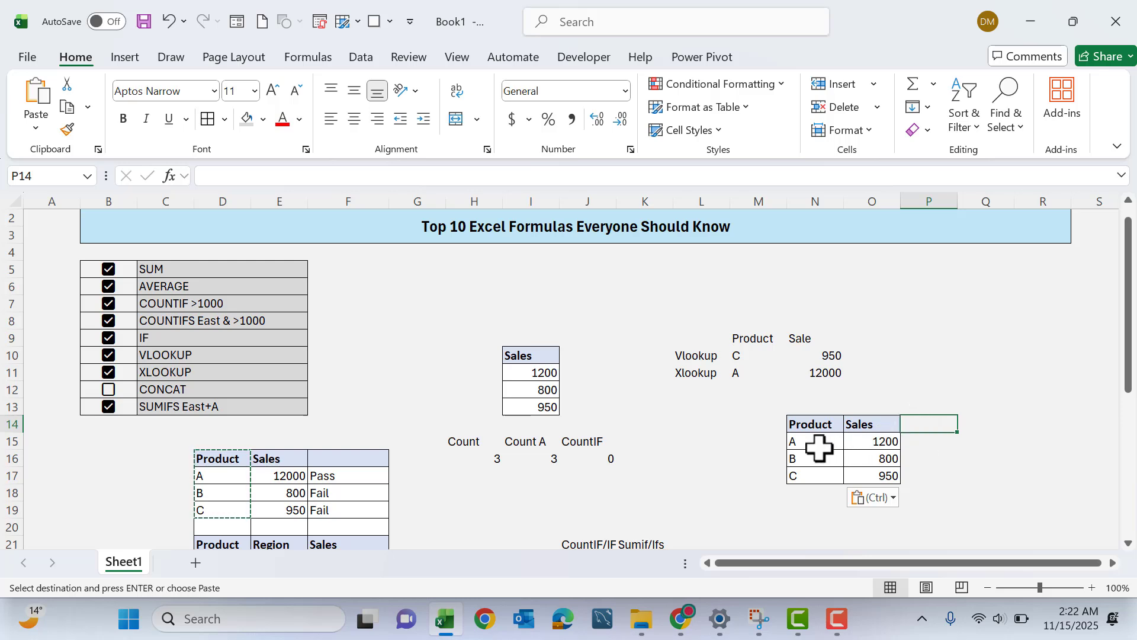
{"action": "left_click_drag", "start_coordinate": [820, 447], "coordinate": [877, 470]}
{"action": "left_click", "coordinate": [920, 427]}
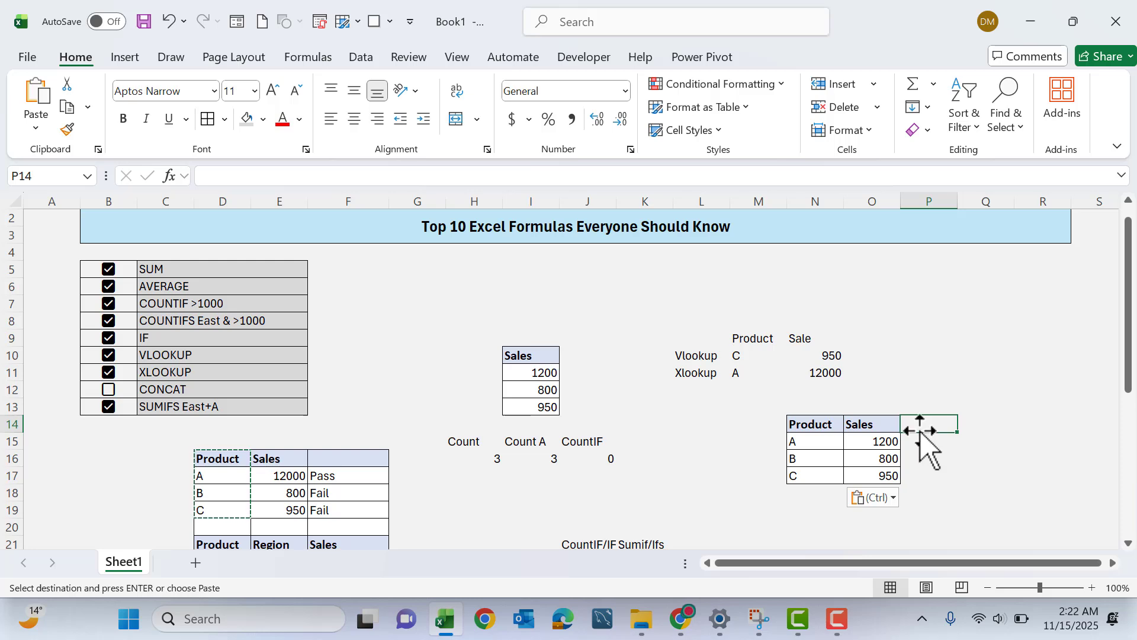
{"action": "key", "text": "Escape"}
{"action": "type", "text": "Com"}
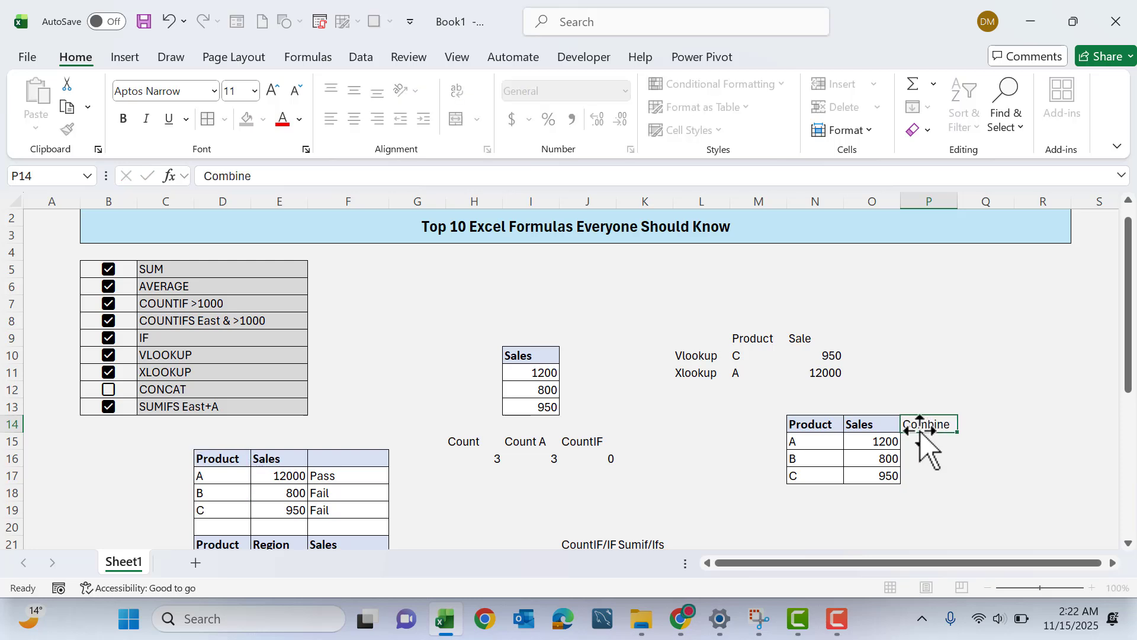
{"action": "type", "text": "bine"}
{"action": "key", "text": "Return"}
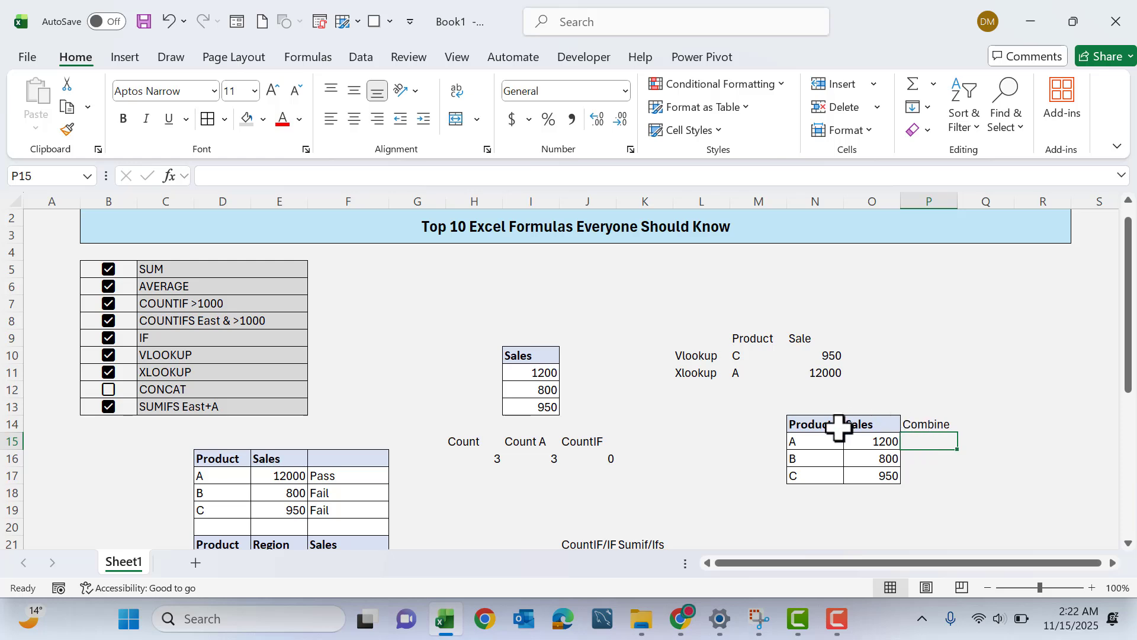
- Enter =CONCAT(N15,O15) in P15 to join the first row's product and sales values
{"action": "left_click", "coordinate": [821, 442]}
{"action": "left_click", "coordinate": [882, 441]}
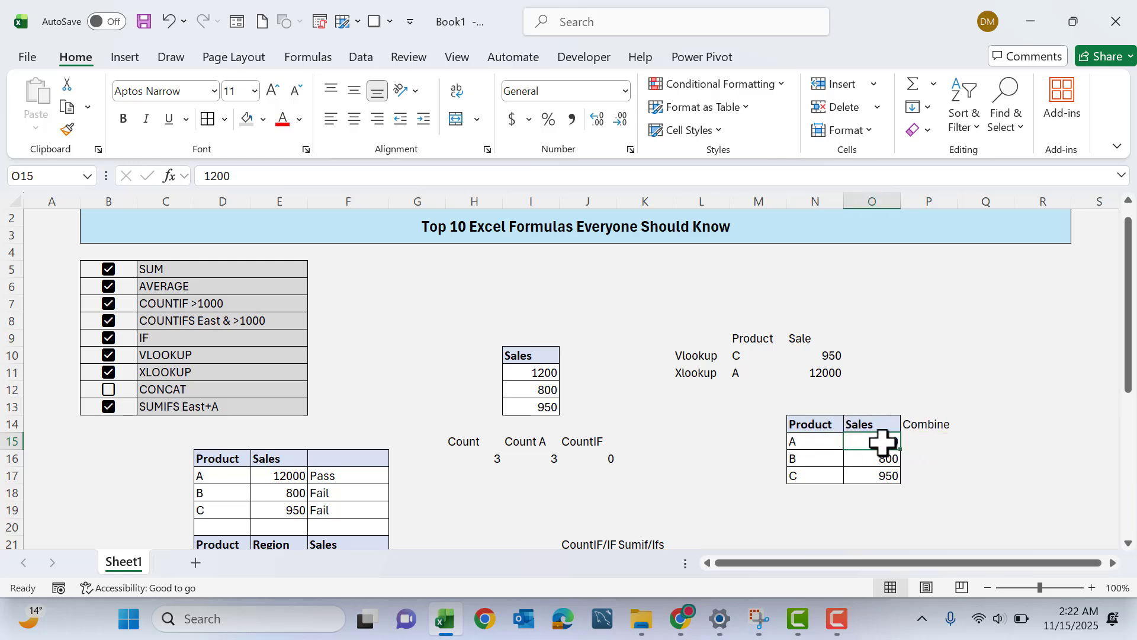
{"action": "left_click", "coordinate": [933, 441]}
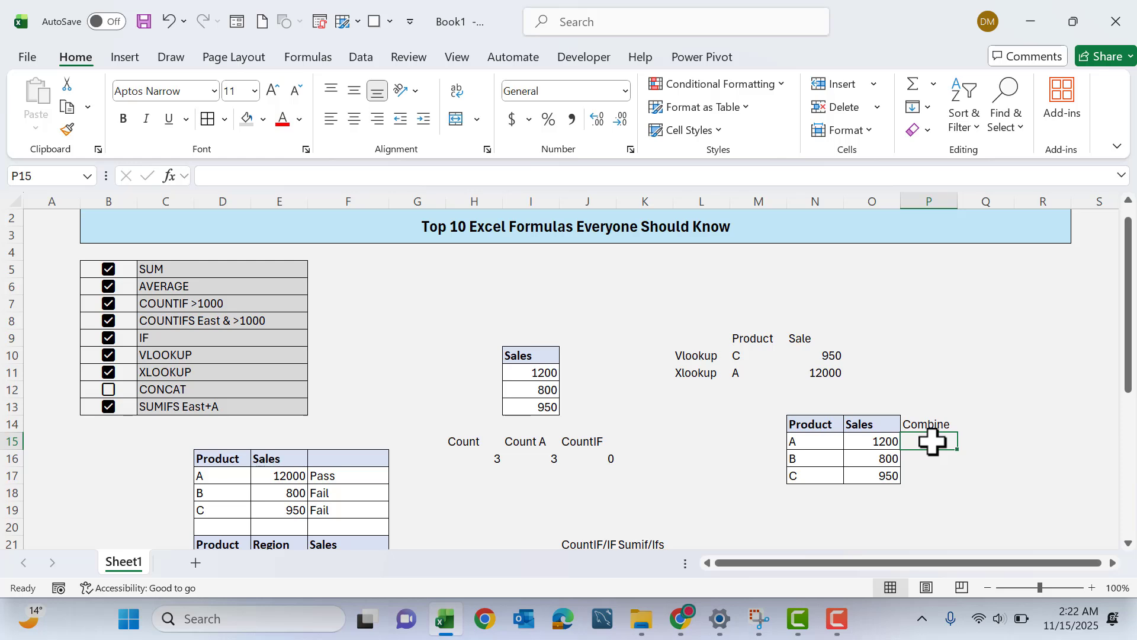
{"action": "type", "text": "=concat"}
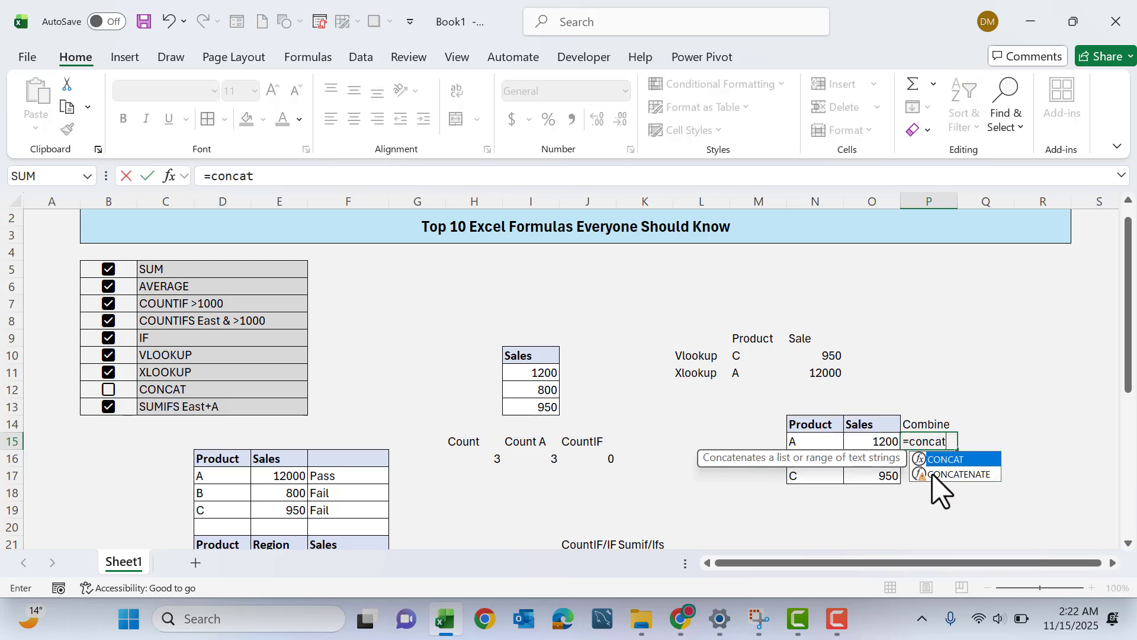
{"action": "double_click", "coordinate": [936, 461]}
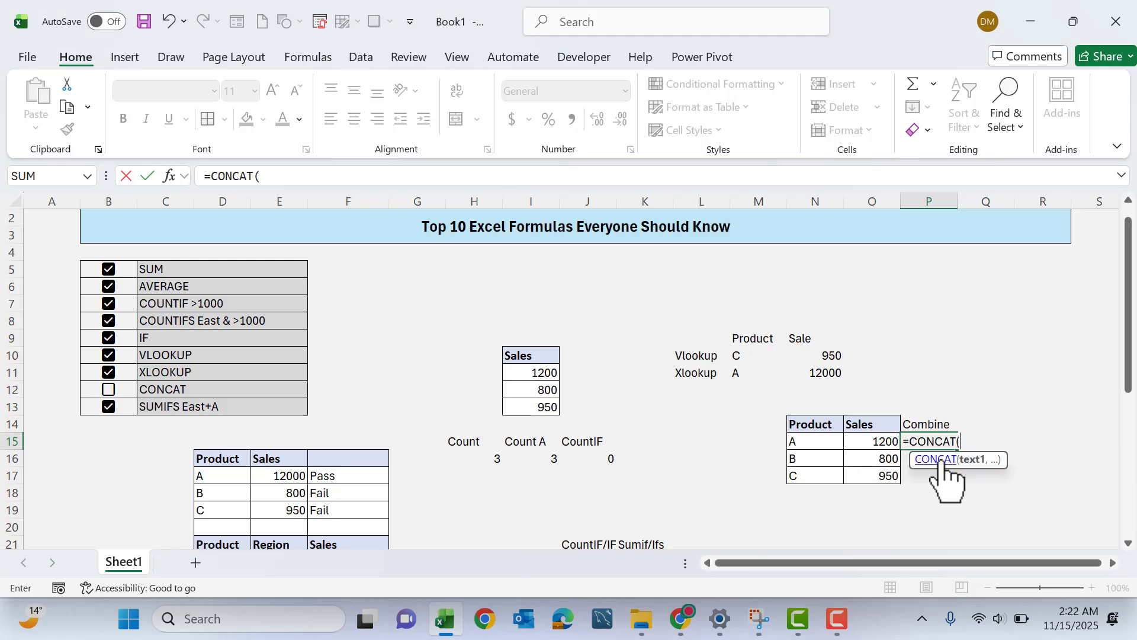
{"action": "left_click", "coordinate": [833, 443]}
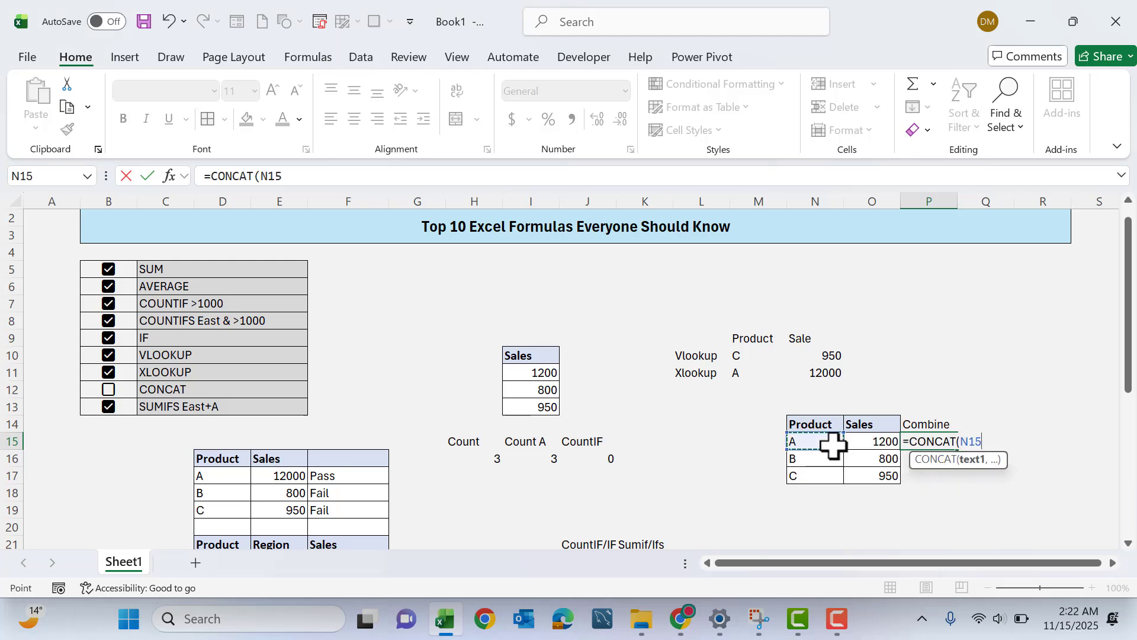
{"action": "type", "text": ",\""}
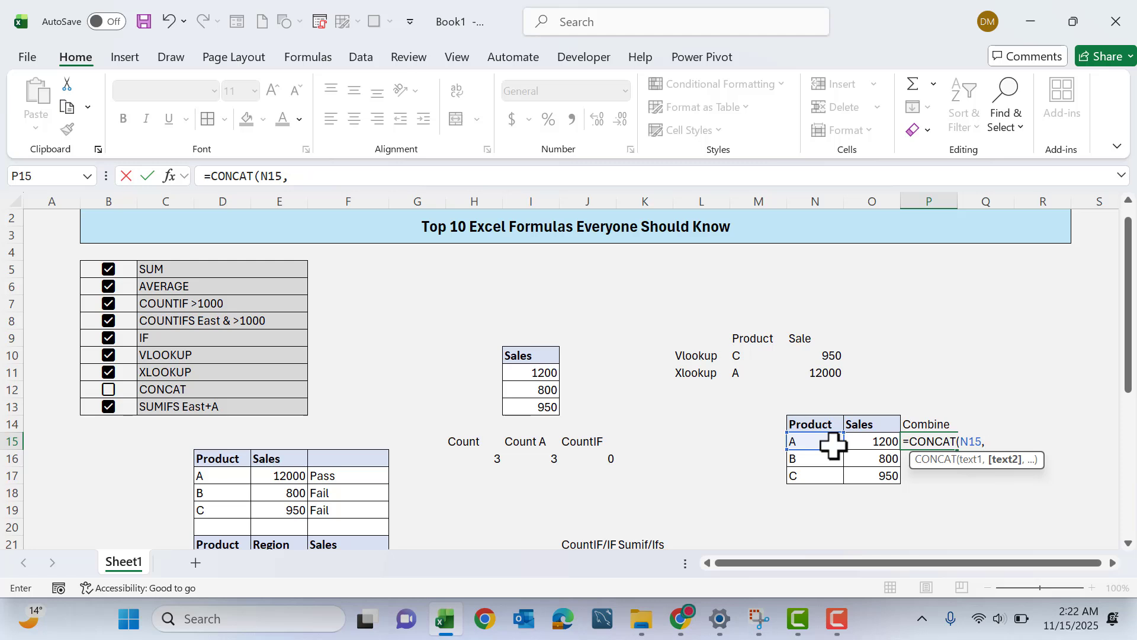
{"action": "left_click", "coordinate": [874, 443]}
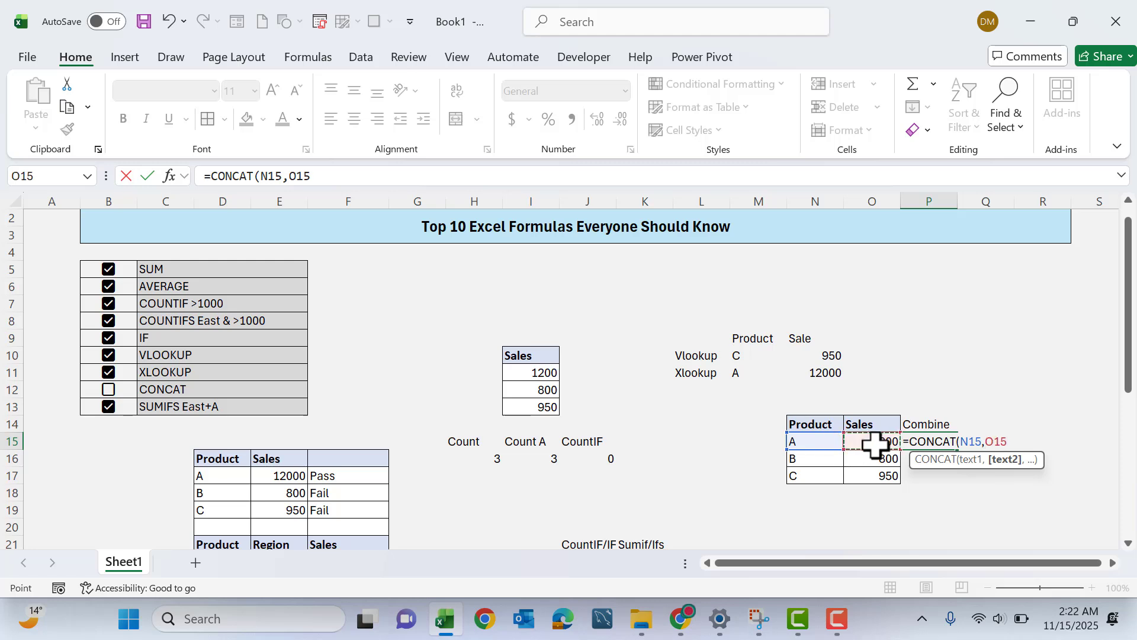
{"action": "type", "text": ")"}
{"action": "key", "text": "Return"}
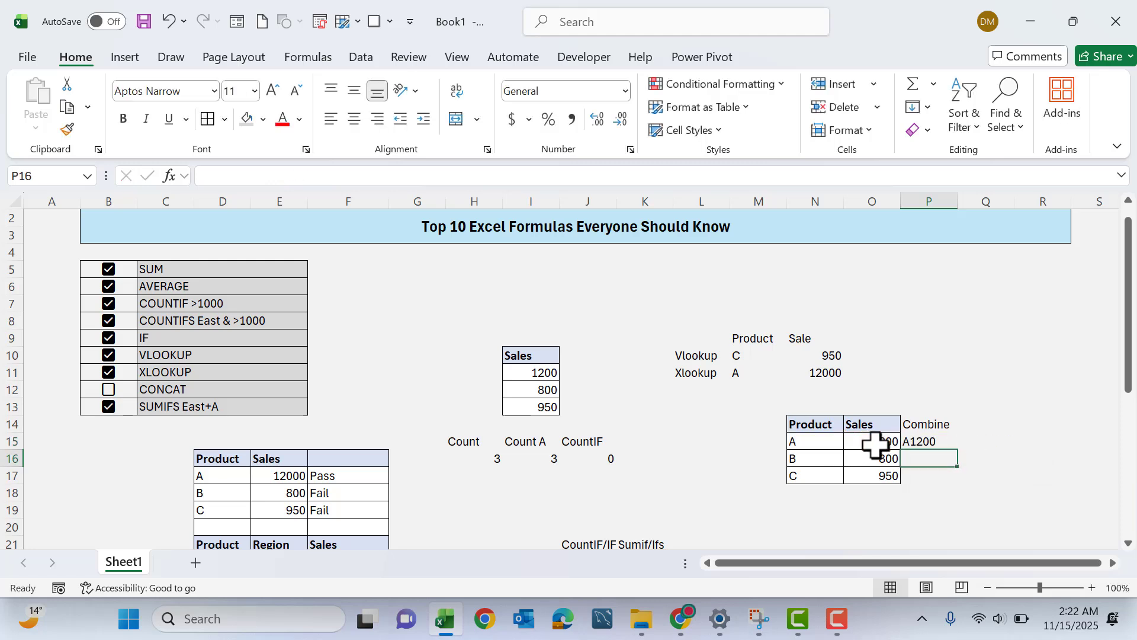
- Fill the CONCAT formula from P15 down to P17 and check the formulas in the Combine column
{"action": "left_click", "coordinate": [924, 441]}
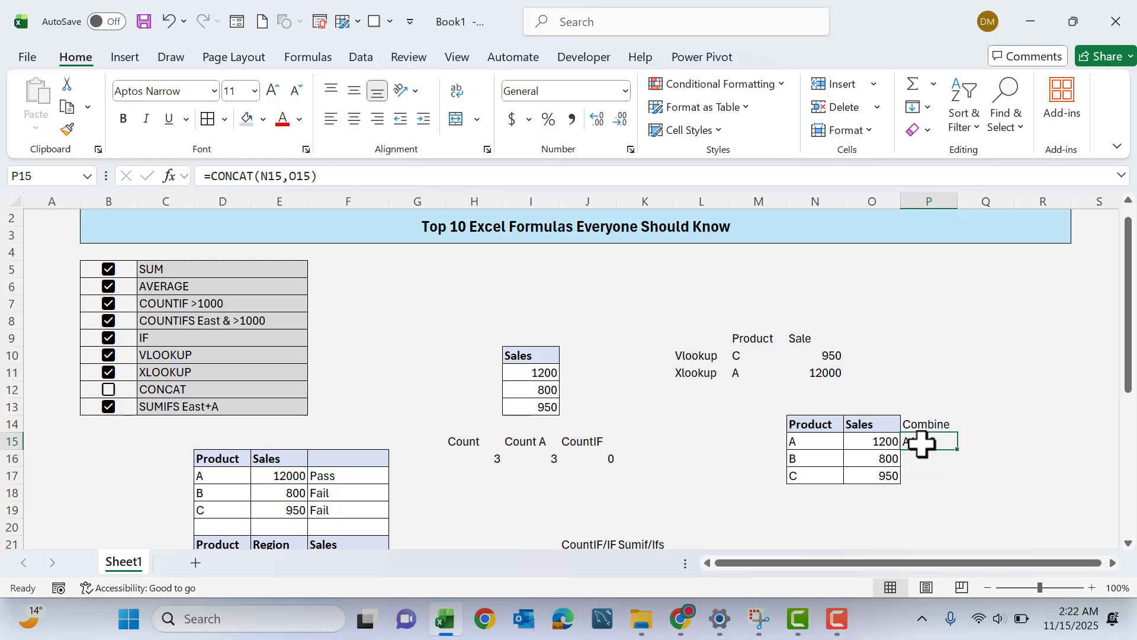
{"action": "left_click_drag", "start_coordinate": [962, 453], "coordinate": [951, 482]}
{"action": "left_click", "coordinate": [939, 461]}
{"action": "left_click", "coordinate": [932, 471]}
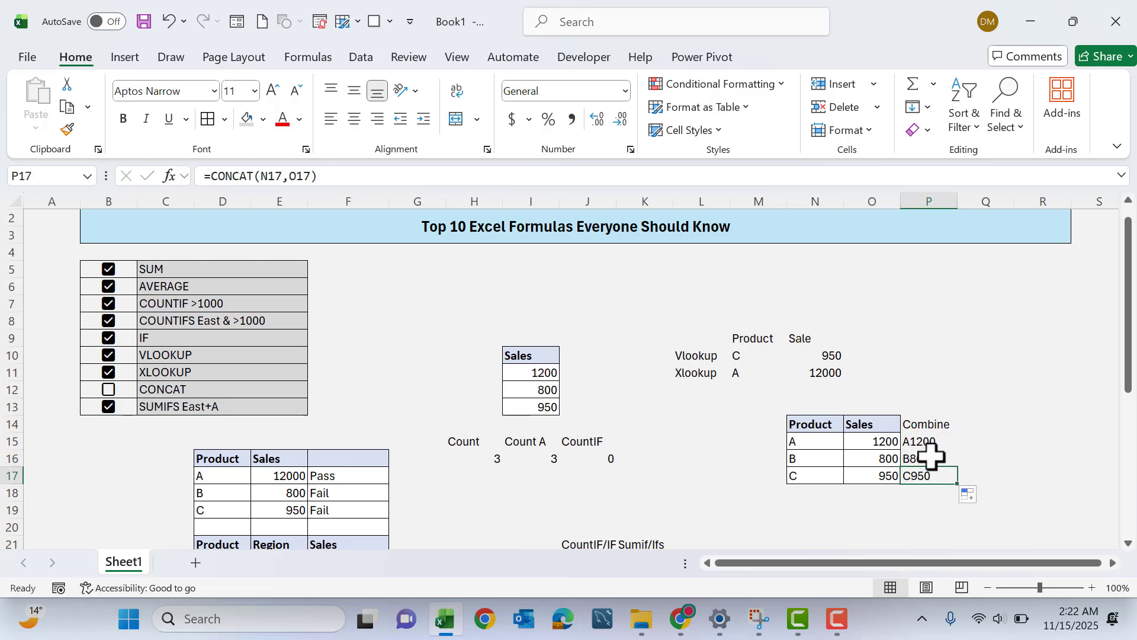
{"action": "double_click", "coordinate": [934, 443]}
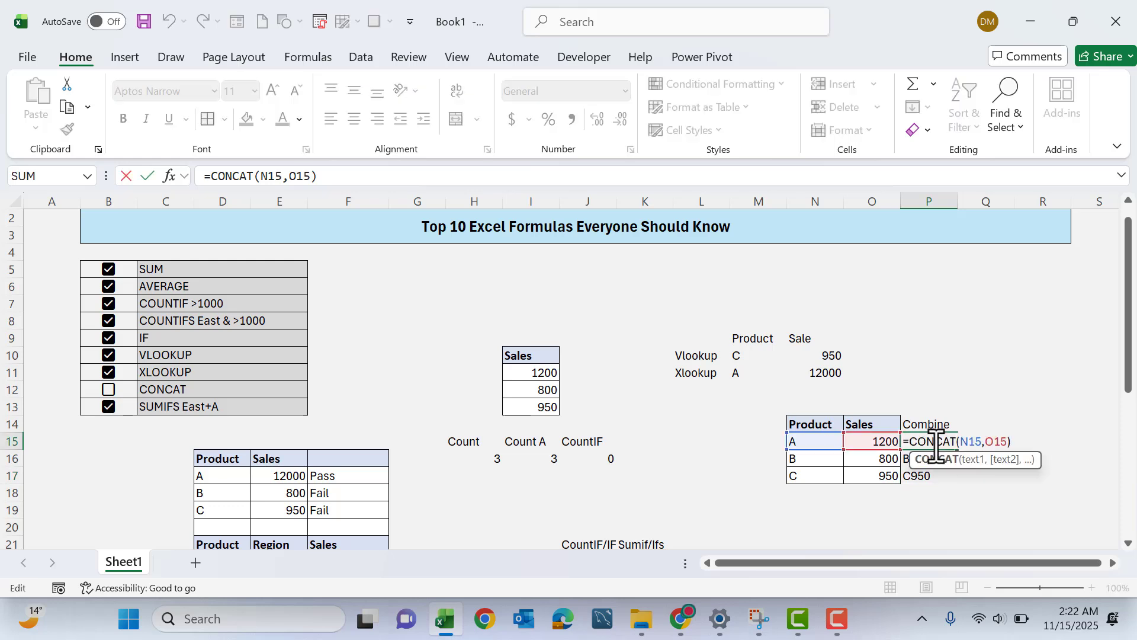
{"action": "key", "text": "Return"}
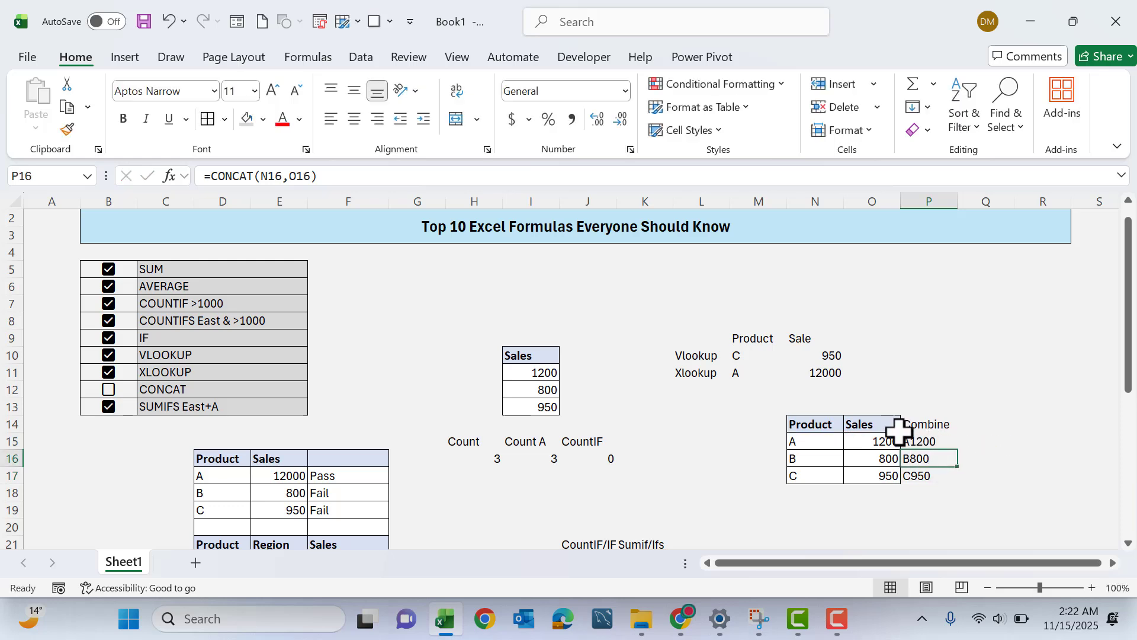
- Add a space separator to the P15 formula, making it =CONCAT(N15," ",O15), and fill it down to P17
{"action": "left_click", "coordinate": [934, 440]}
{"action": "double_click", "coordinate": [934, 439]}
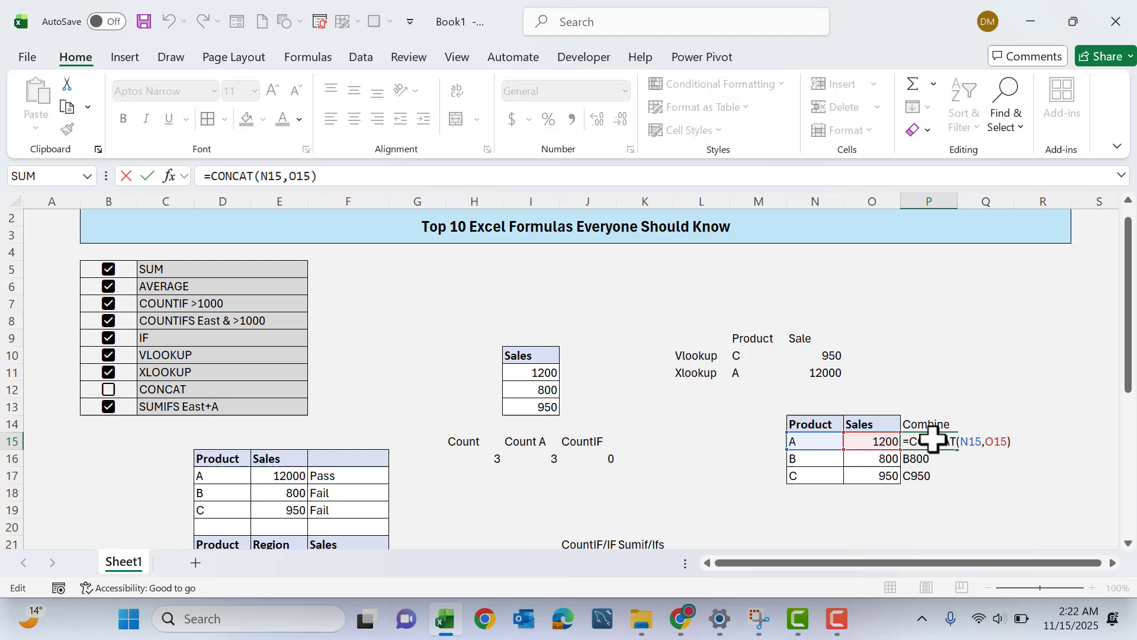
{"action": "left_click", "coordinate": [985, 442]}
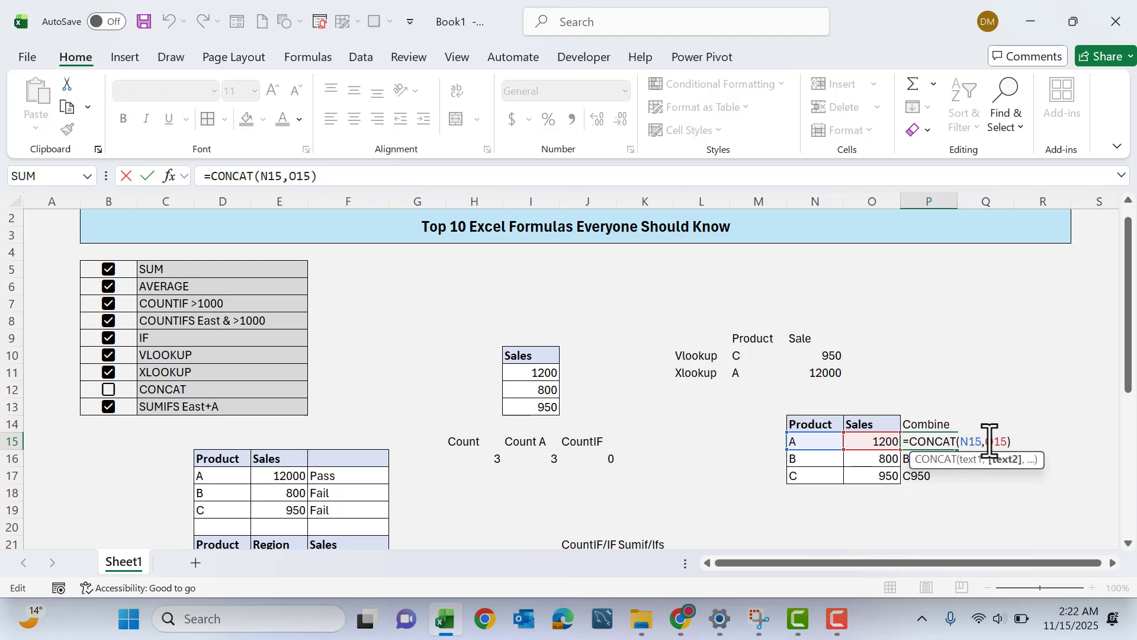
{"action": "type", "text": "\""}
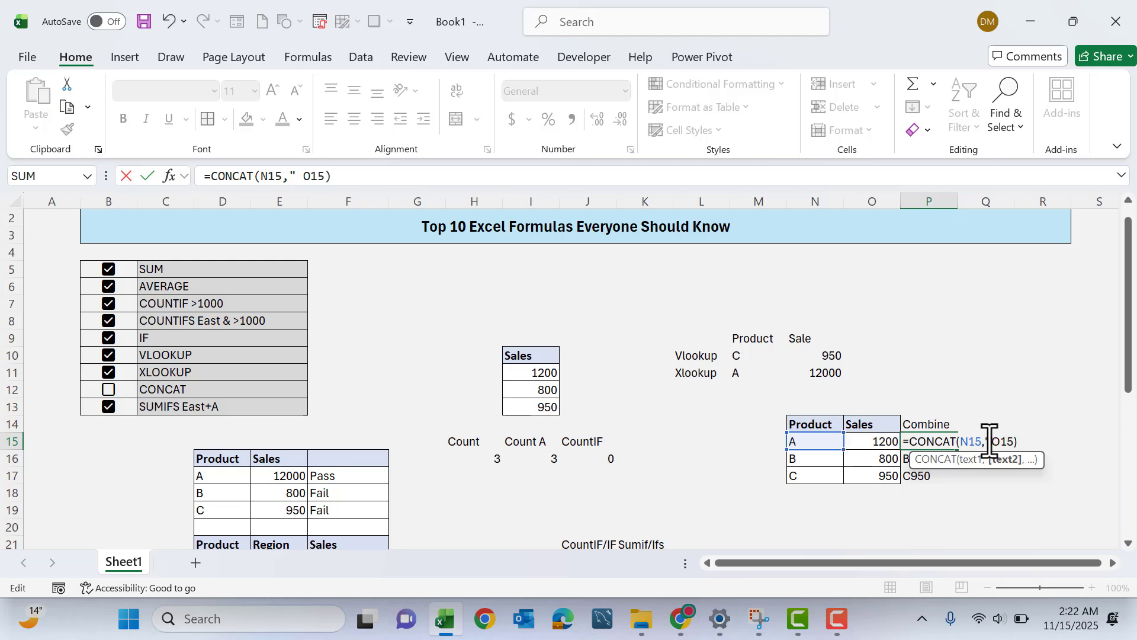
{"action": "type", "text": " \","}
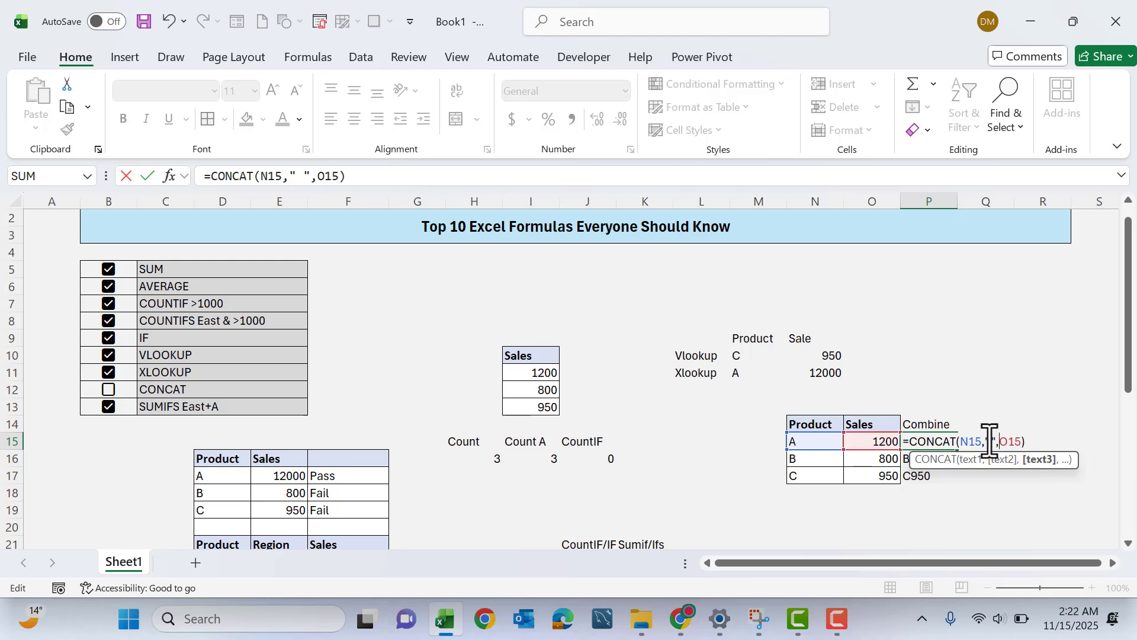
{"action": "key", "text": "Return"}
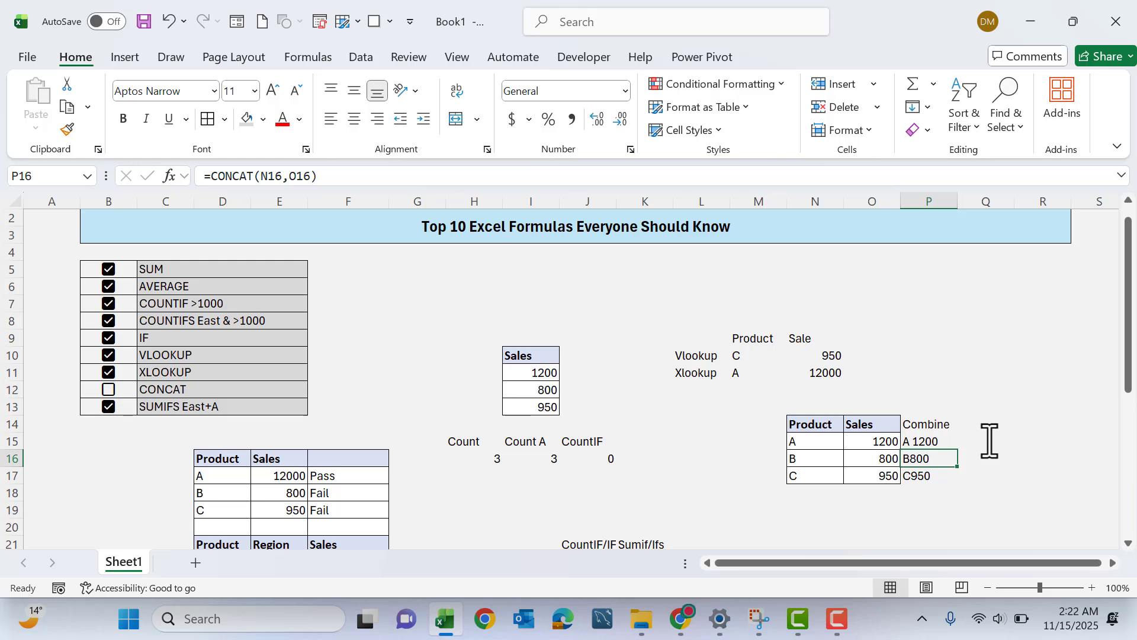
{"action": "left_click", "coordinate": [937, 443]}
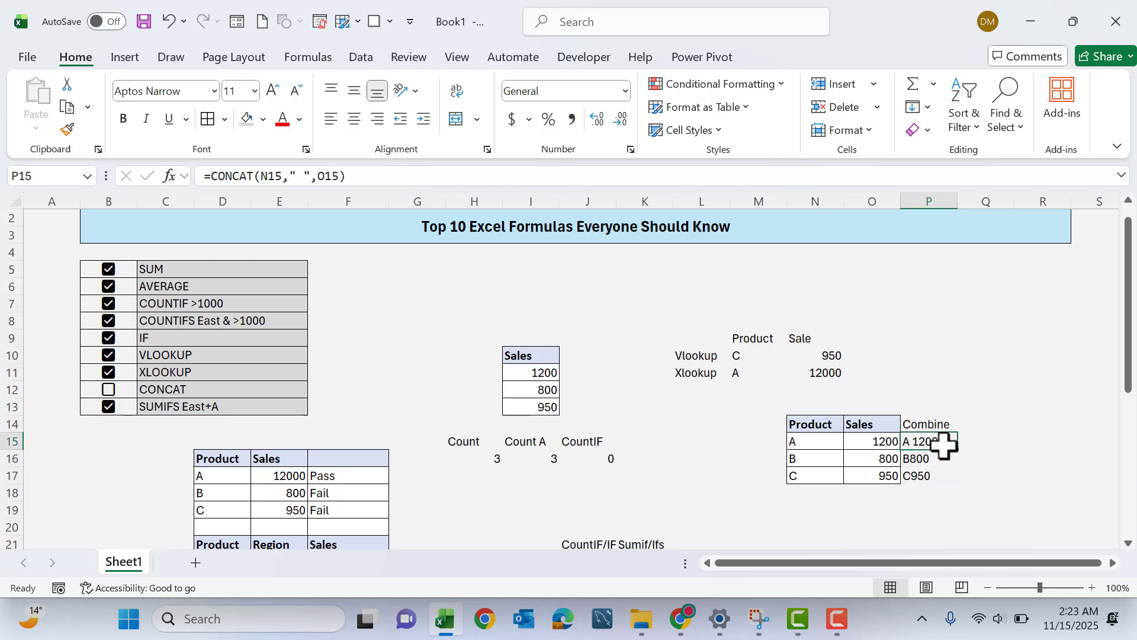
{"action": "left_click_drag", "start_coordinate": [958, 451], "coordinate": [958, 481]}
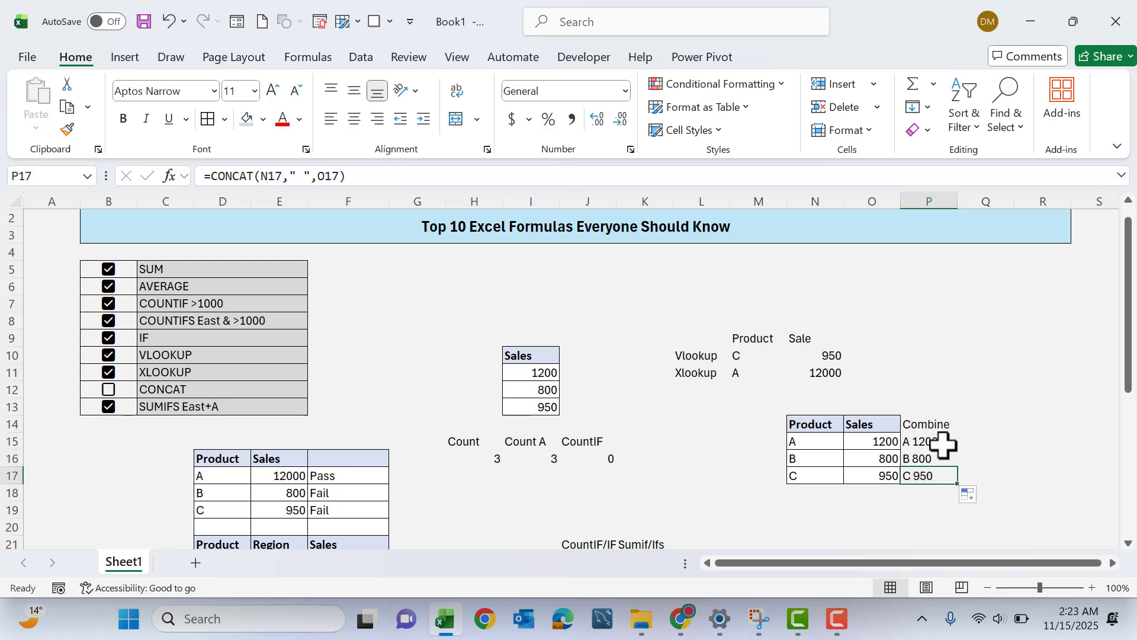
- Replace the space separator in P15 with a hyphen, giving =CONCAT(N15,"-",O15), and fill it down to P17
{"action": "double_click", "coordinate": [944, 439]}
{"action": "left_click", "coordinate": [994, 443]}
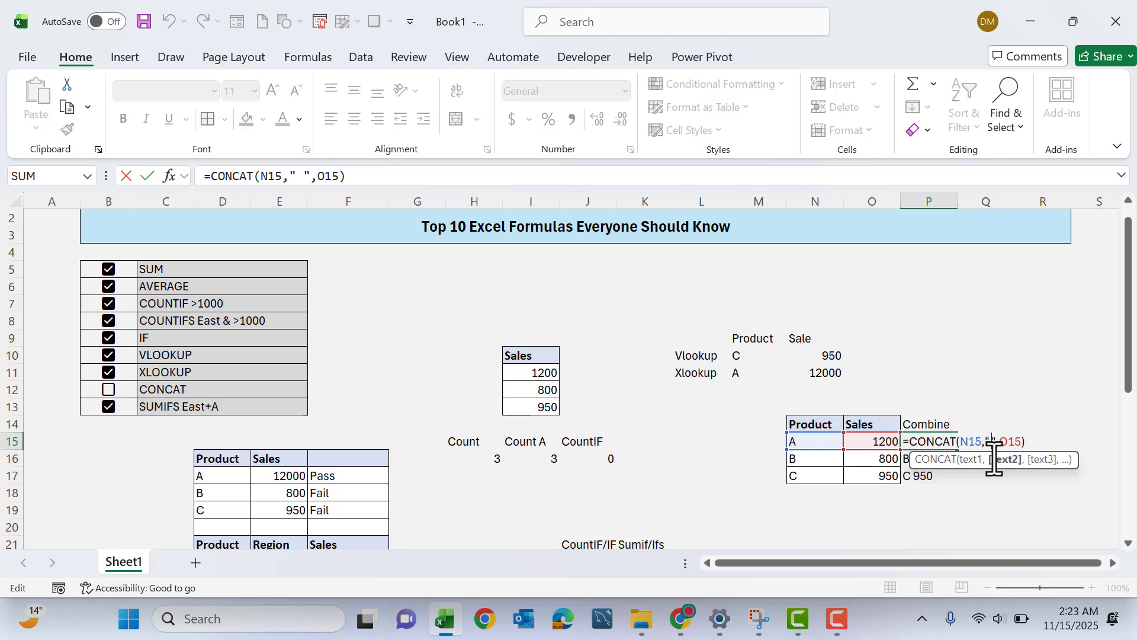
{"action": "key", "text": "BackSpace"}
{"action": "type", "text": "-"}
{"action": "key", "text": "Return"}
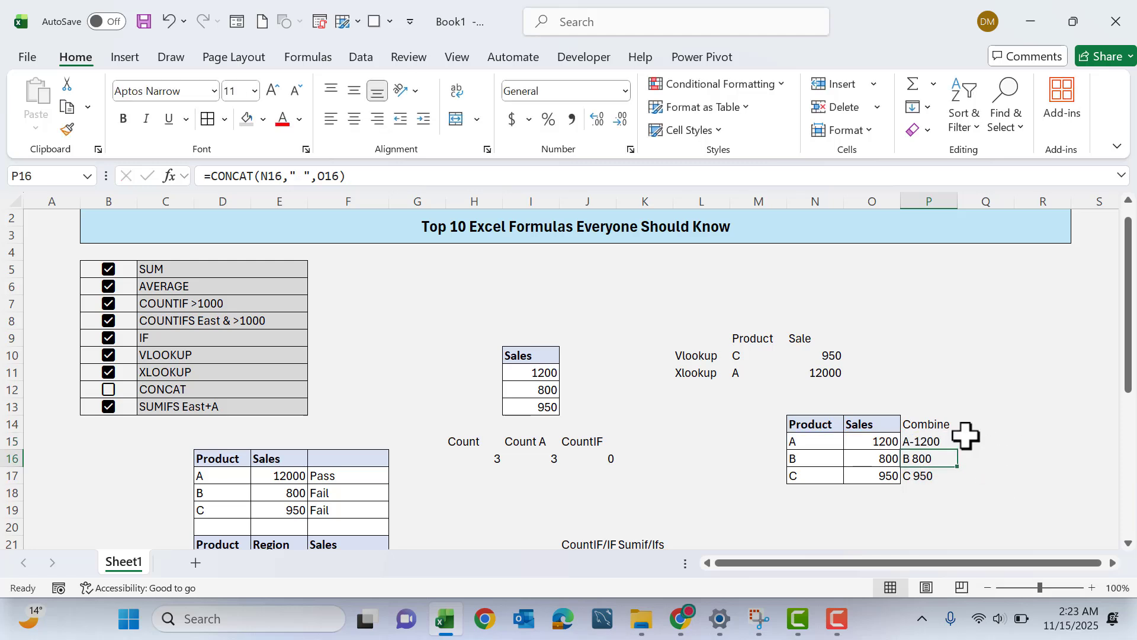
{"action": "left_click", "coordinate": [918, 441]}
{"action": "double_click", "coordinate": [958, 450]}
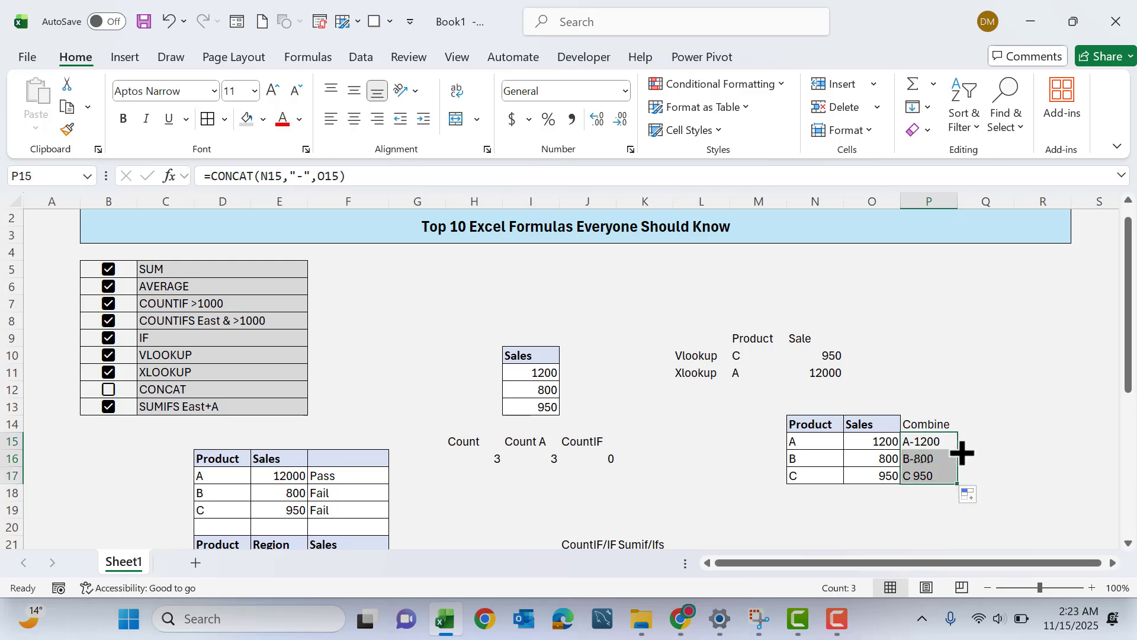
{"action": "left_click", "coordinate": [976, 448]}
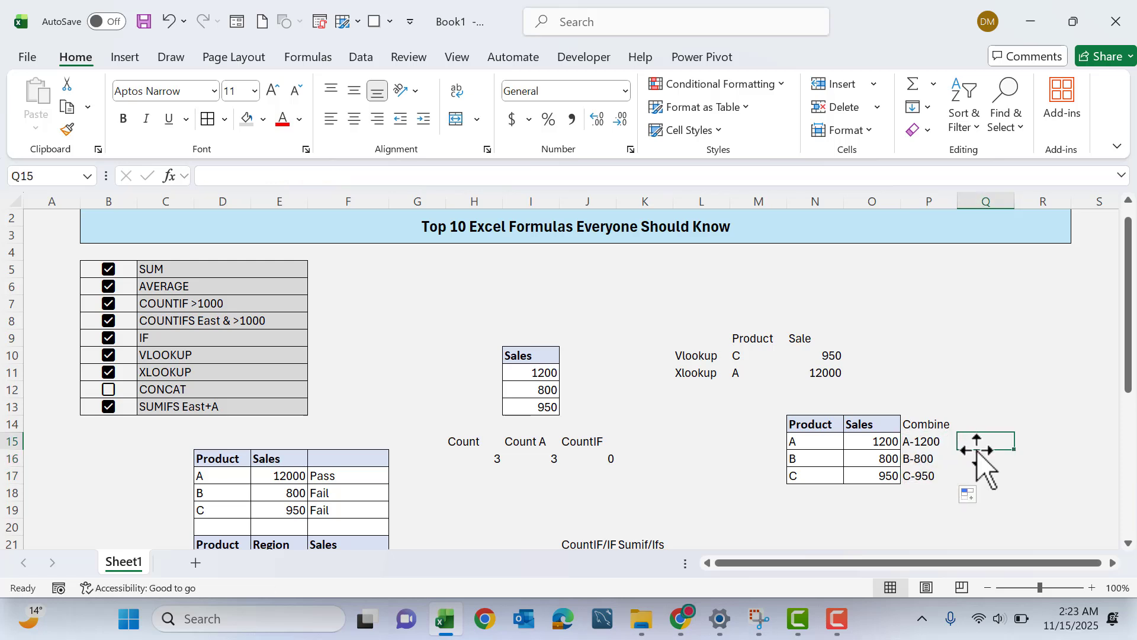
- Copy the formatting of the Sales column O14:O17 onto the Combine column P14:P17 with Format Painter
{"action": "left_click", "coordinate": [932, 418]}
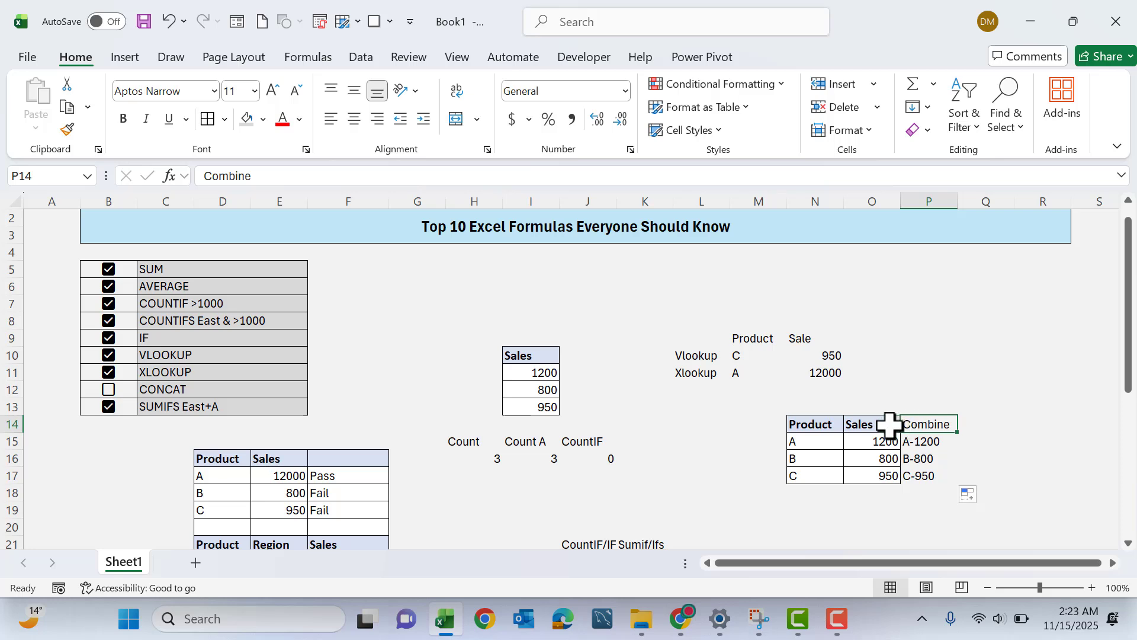
{"action": "left_click_drag", "start_coordinate": [885, 425], "coordinate": [881, 477]}
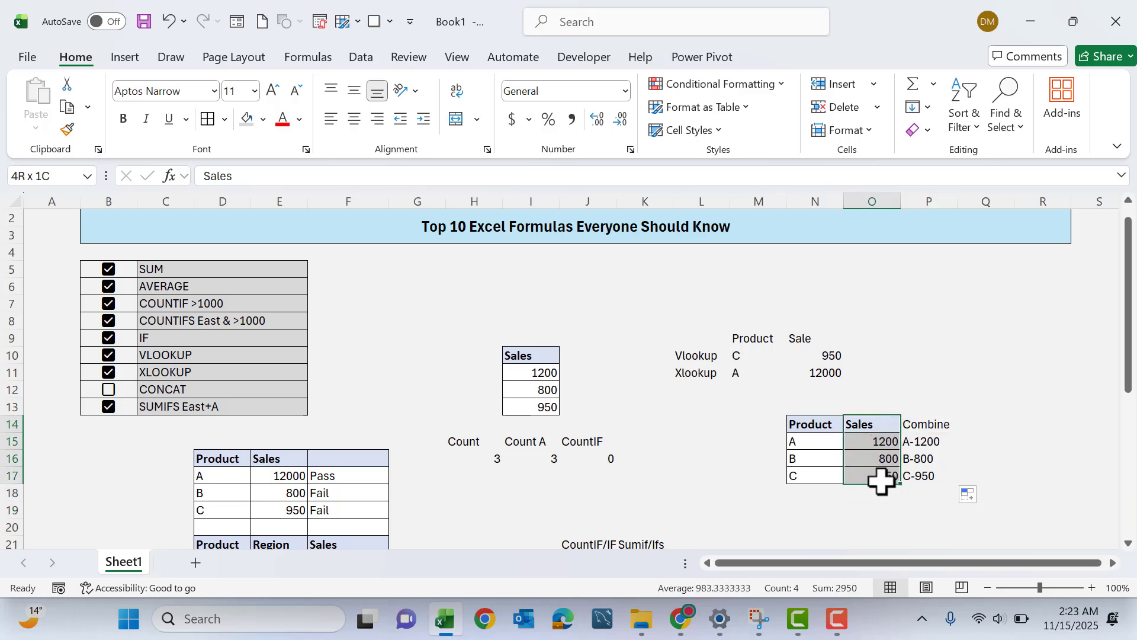
{"action": "left_click", "coordinate": [67, 129]}
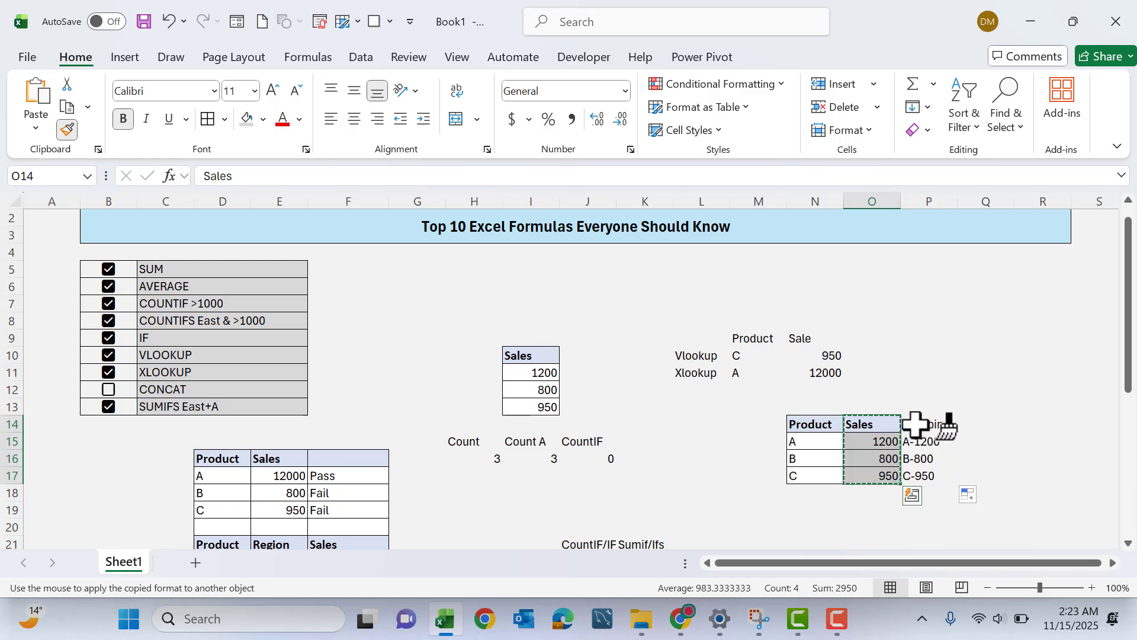
{"action": "left_click_drag", "start_coordinate": [915, 424], "coordinate": [915, 477]}
{"action": "left_click", "coordinate": [796, 456]}
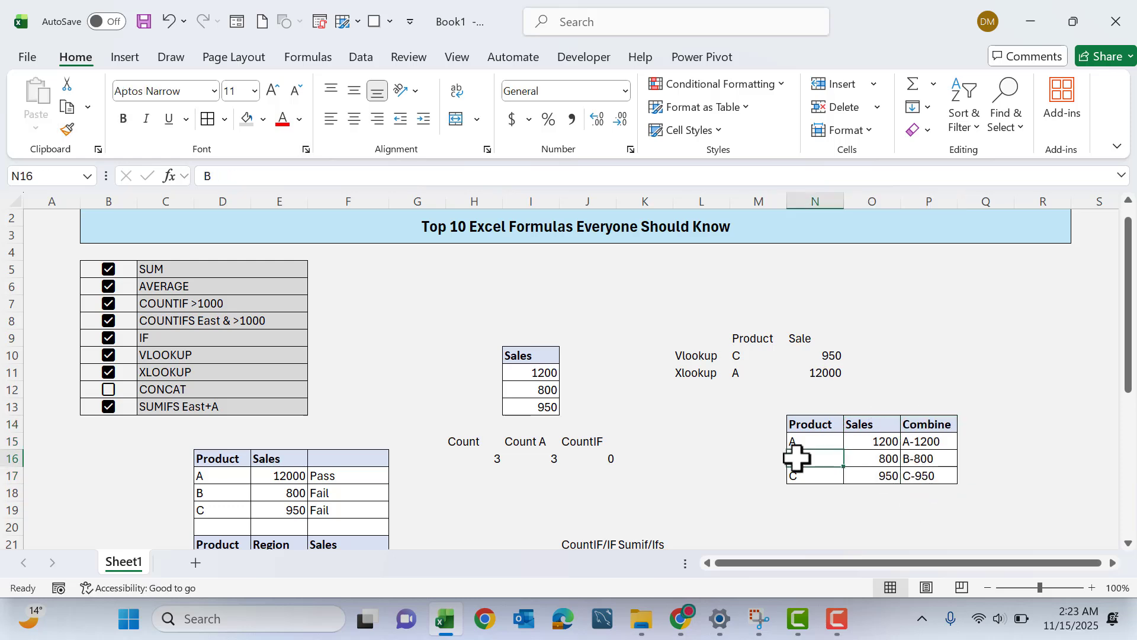
- Mark CONCAT as done in the formula checklist and review the full list from SUM to SUMIFS
{"action": "left_click", "coordinate": [615, 455]}
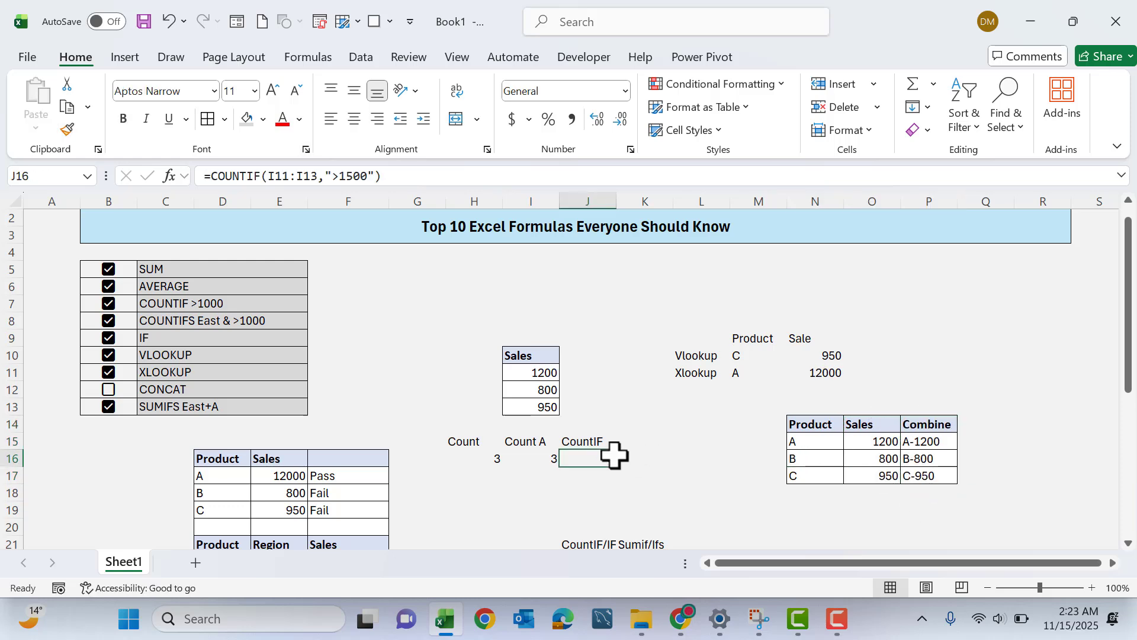
{"action": "left_click", "coordinate": [108, 389]}
{"action": "left_click_drag", "start_coordinate": [157, 277], "coordinate": [183, 406]}
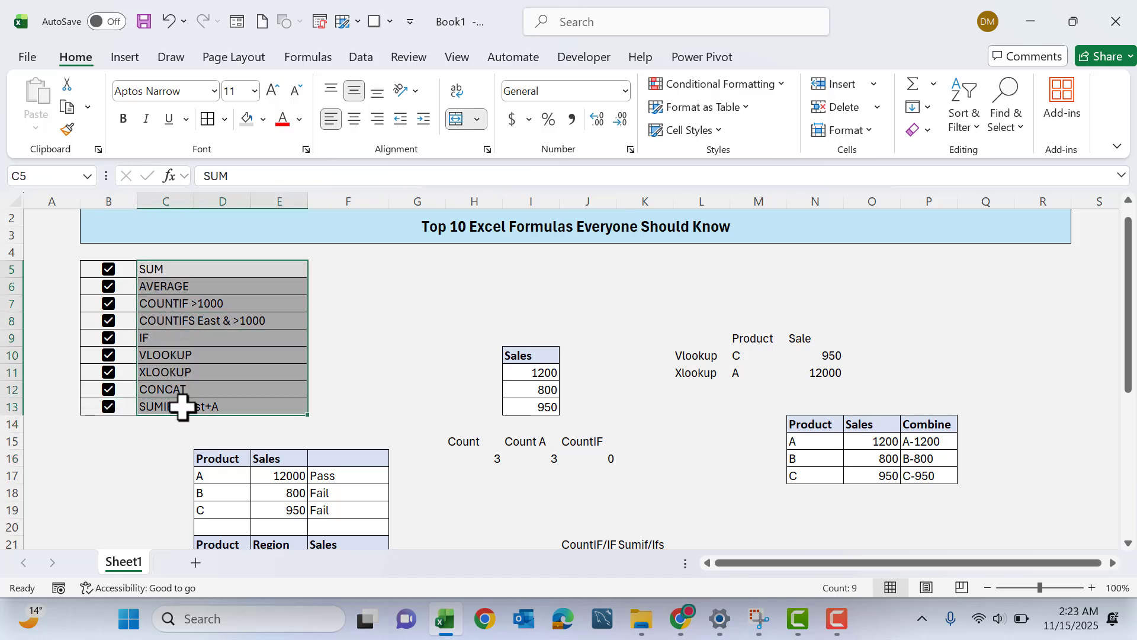
{"action": "scroll", "coordinate": [433, 318], "scroll_direction": "up", "scroll_amount": 1}
{"action": "left_click", "coordinate": [432, 318]}
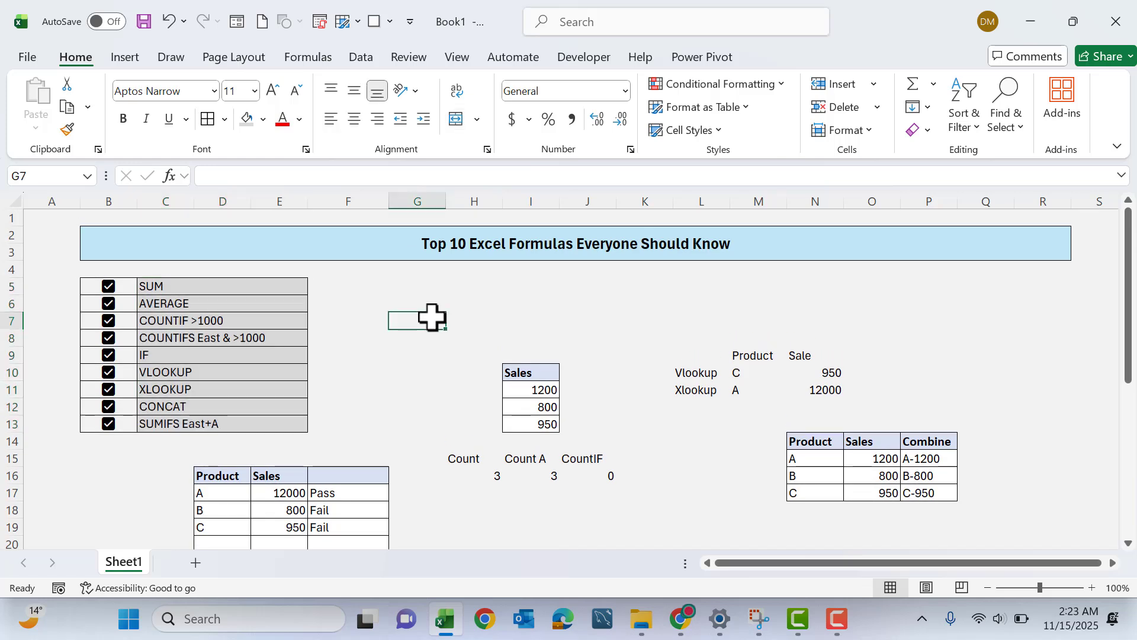